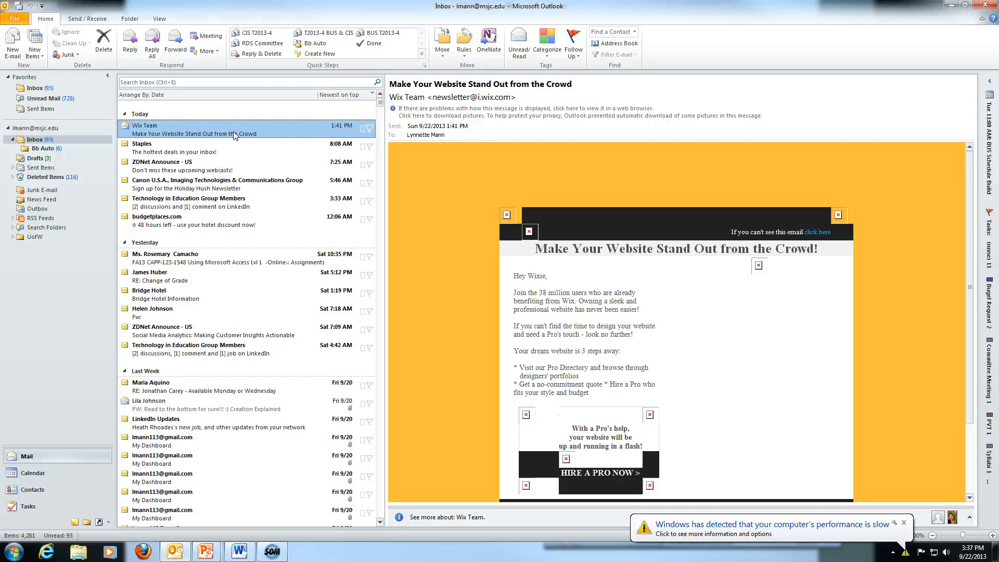
Dismiss the slow-performance notification and open the 'RE: SJC - CIS Dept - Desk Copy - Fall 2013' reply.
left_click(904, 523)
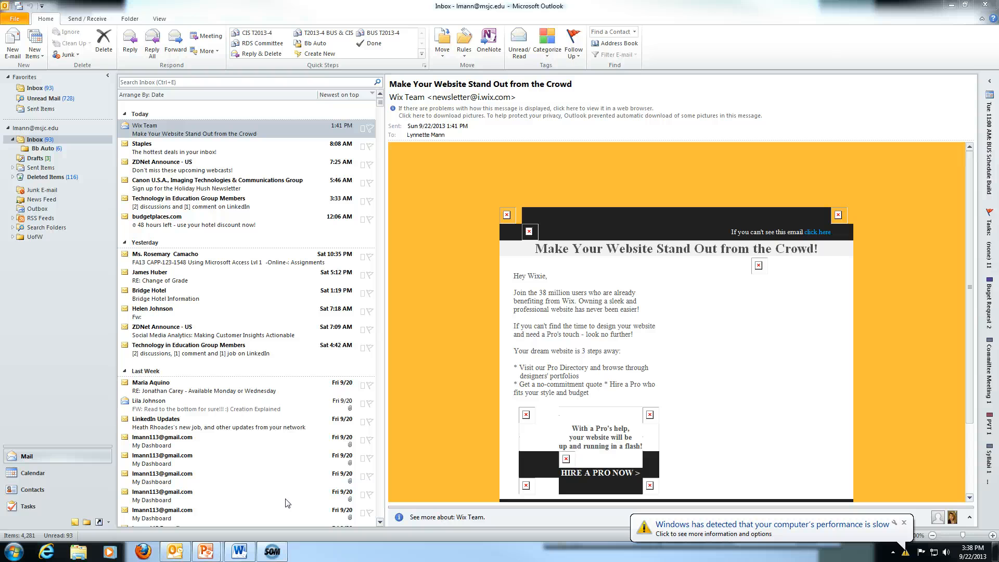
left_click(904, 523)
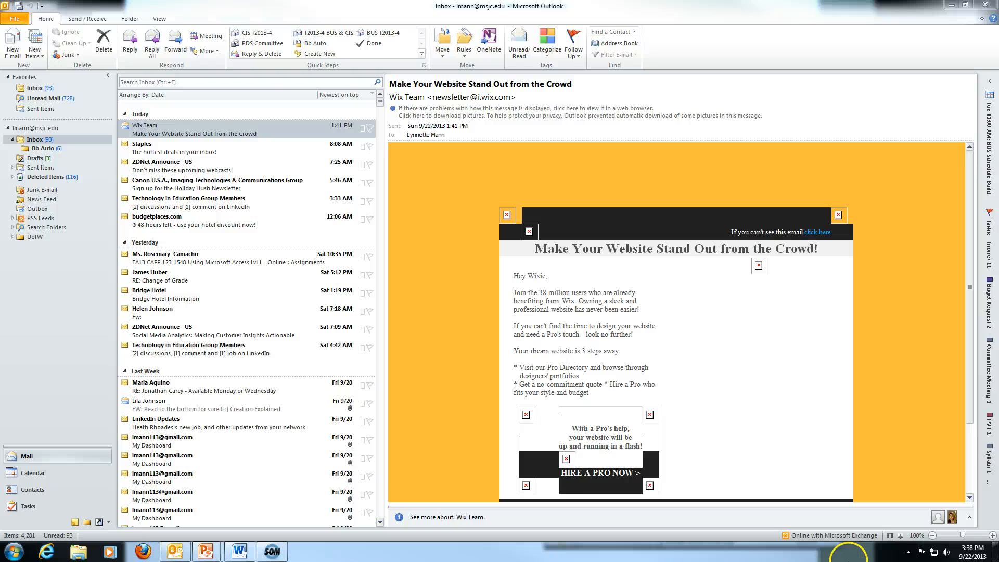
left_click(231, 428)
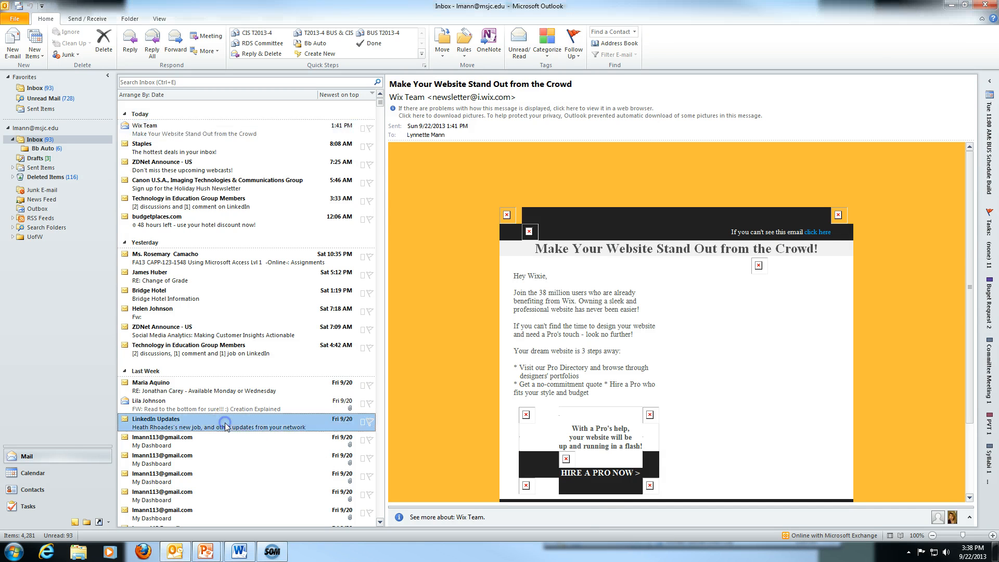
scroll(226, 426, "down", 5)
scroll(221, 425, "down", 10)
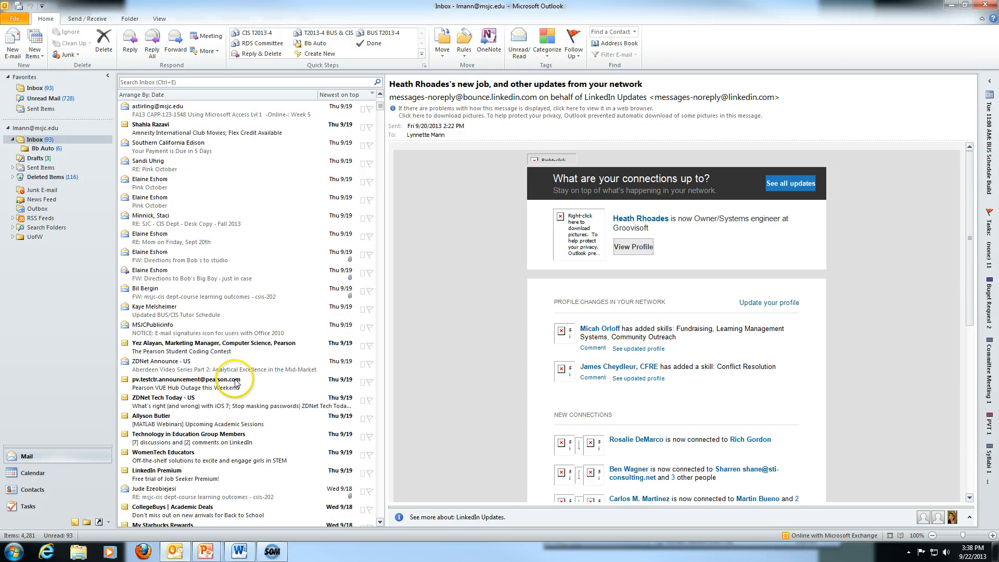
scroll(242, 385, "down", 5)
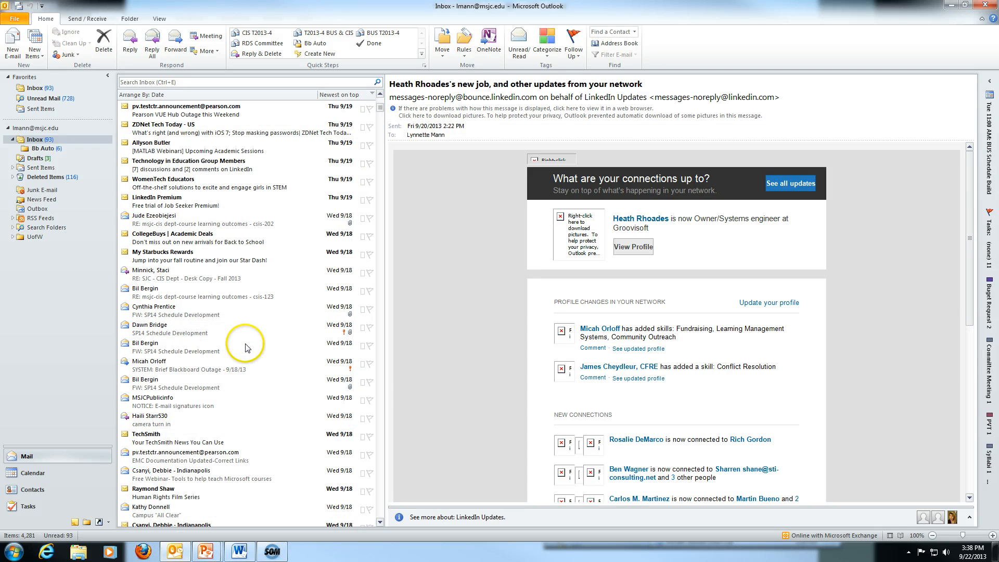
left_click(155, 274)
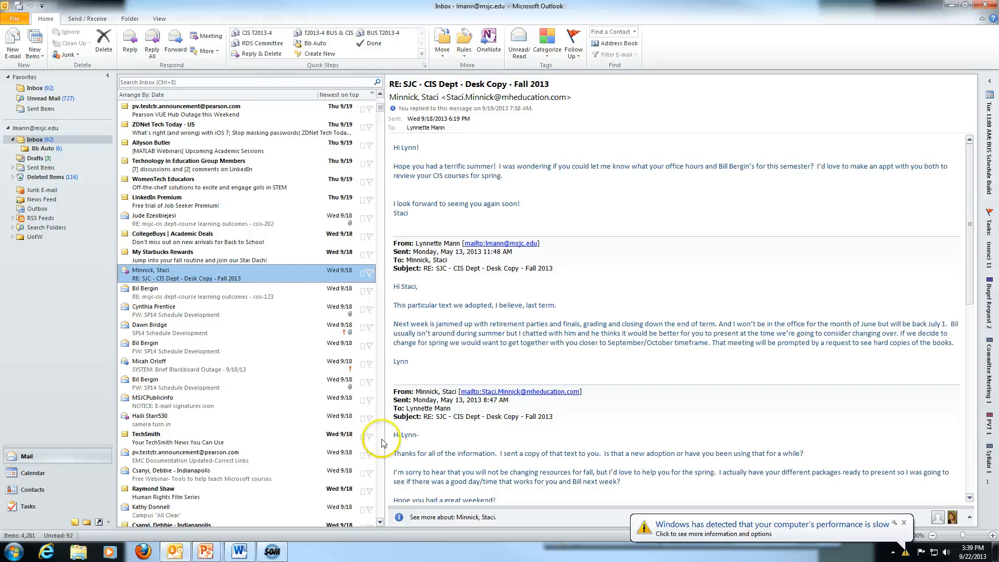
left_click(904, 523)
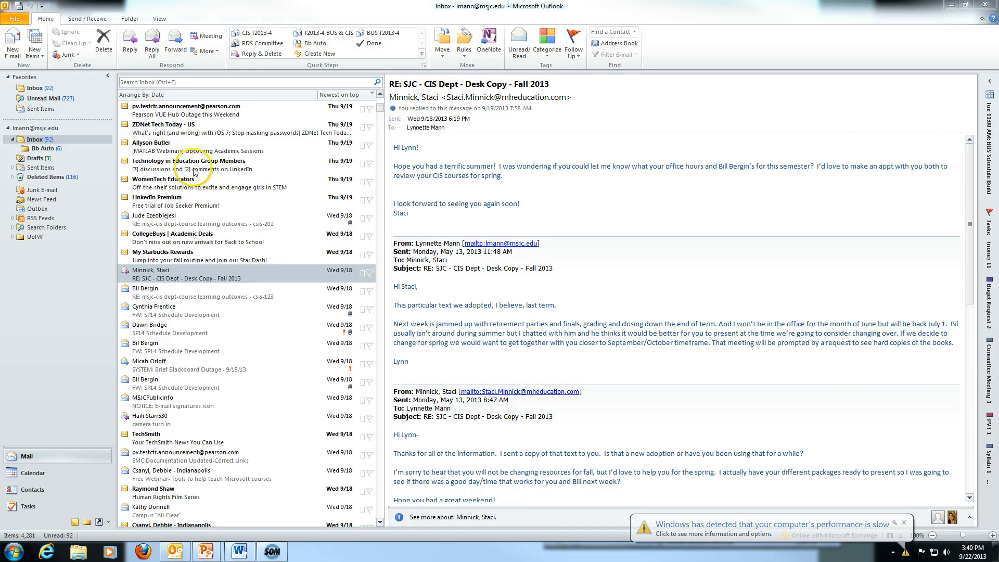
Switch the inbox to the Single view, then widen the message list and its From column.
left_click(159, 20)
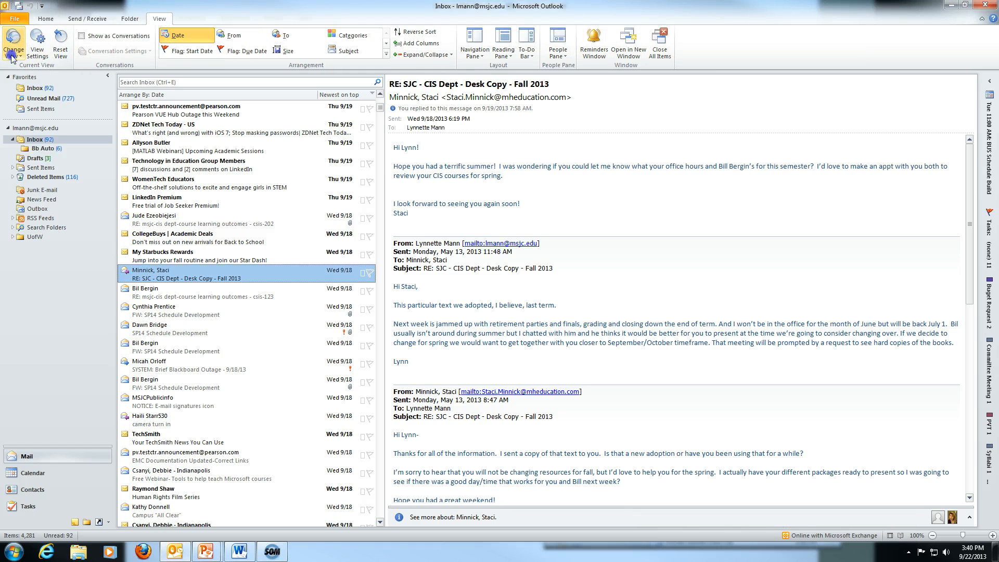
left_click(13, 48)
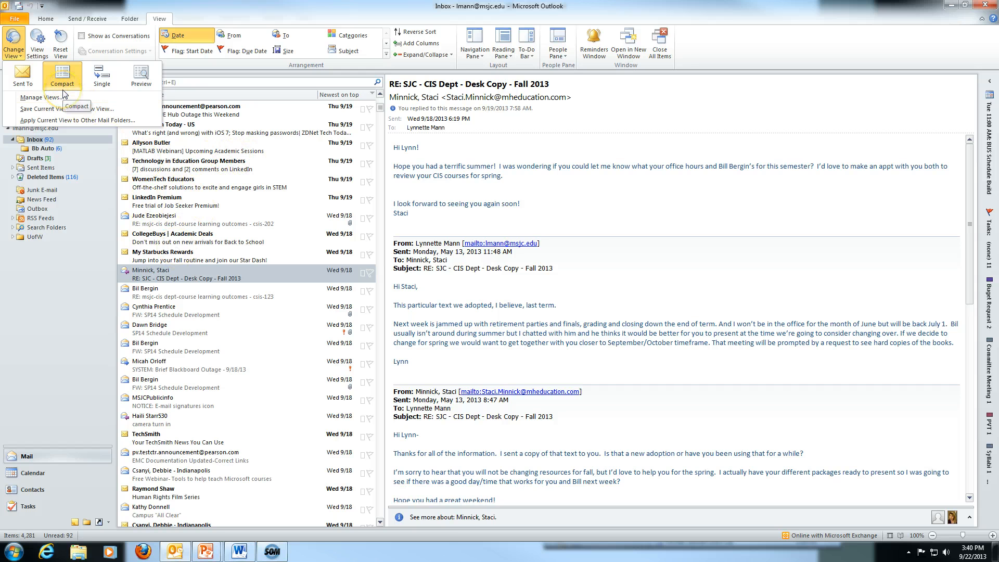
left_click(107, 88)
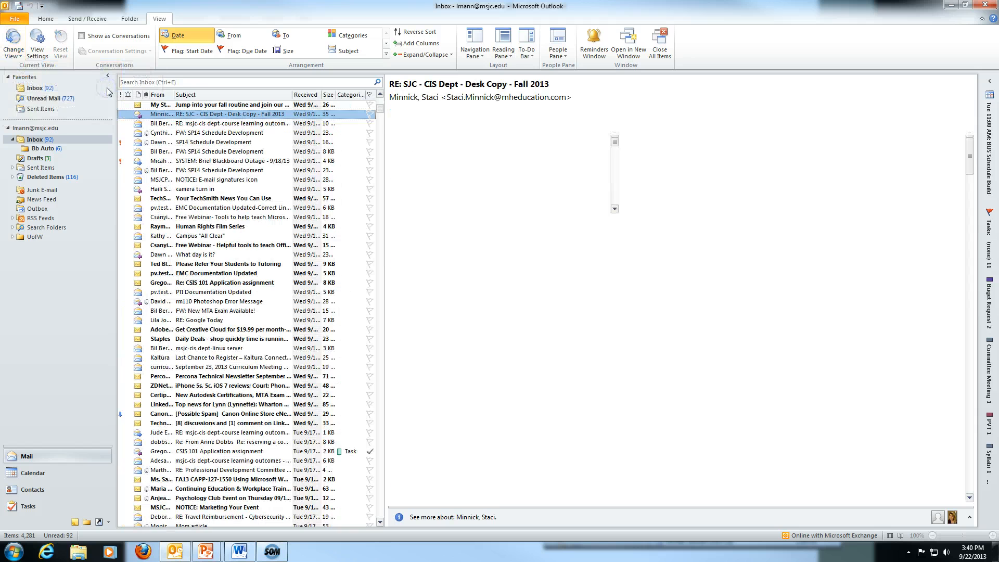
scroll(197, 170, "up", 4)
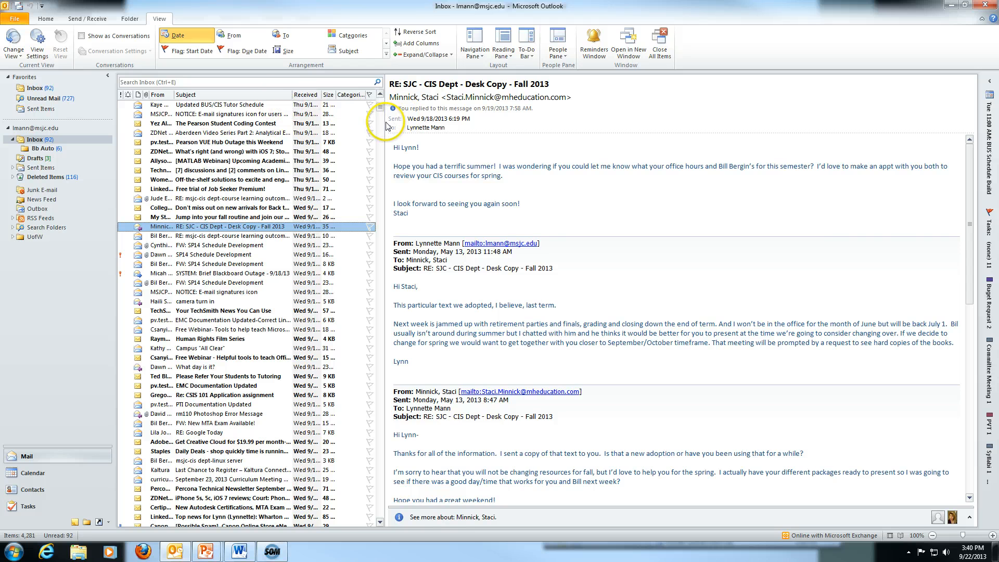
left_click_drag(382, 121, 601, 130)
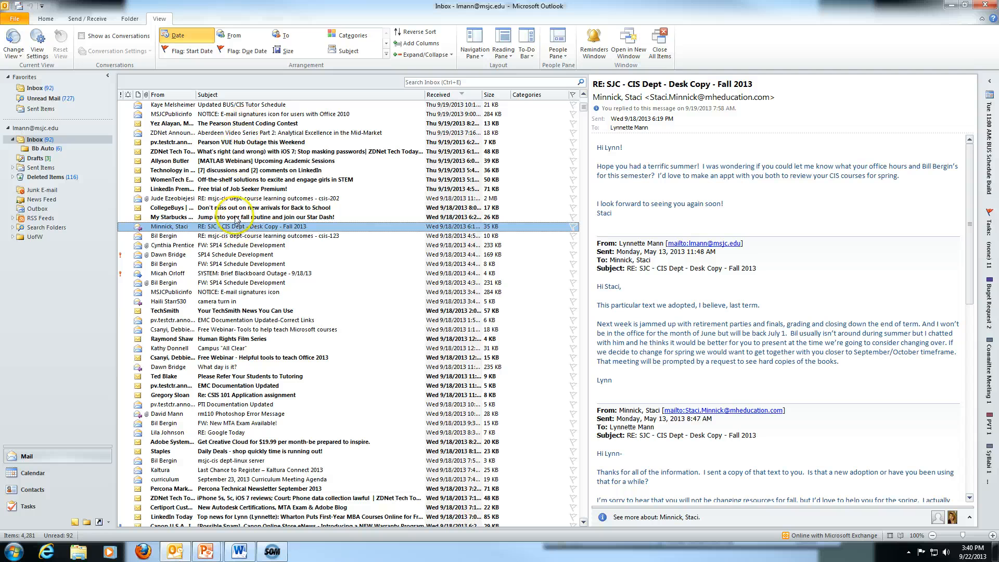
left_click_drag(203, 96, 231, 96)
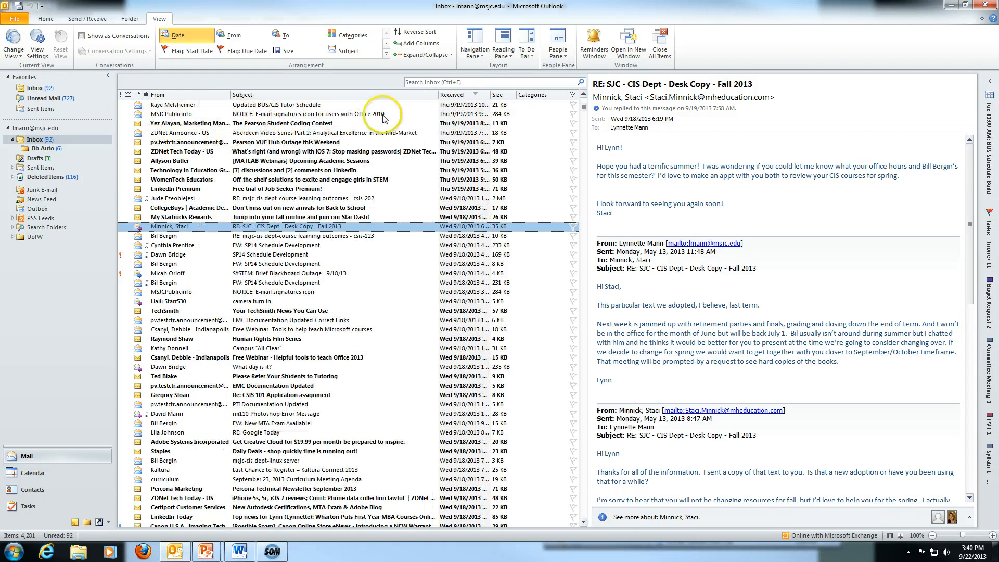
Try the Preview layout, then switch the inbox back to the Compact view.
left_click(13, 52)
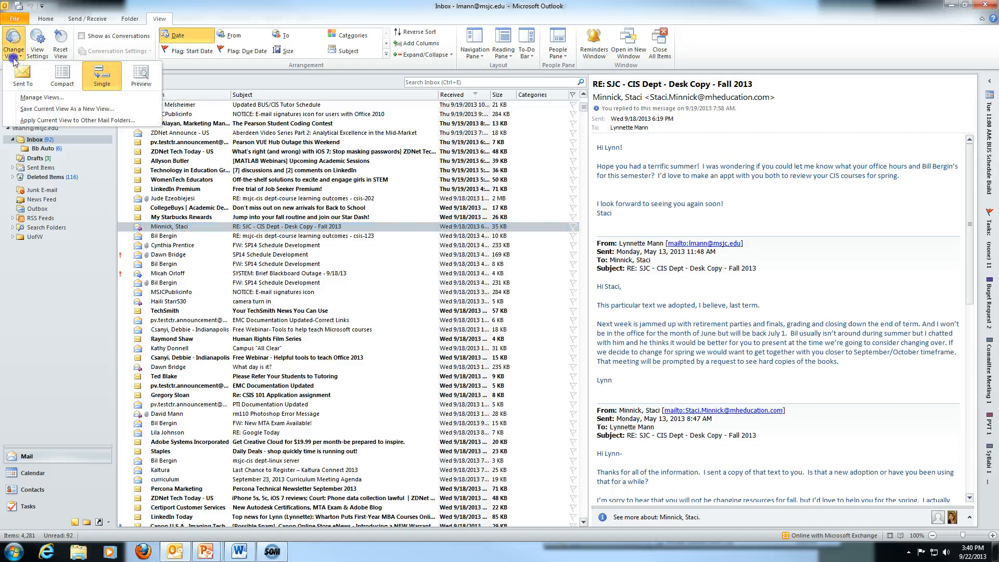
left_click(141, 77)
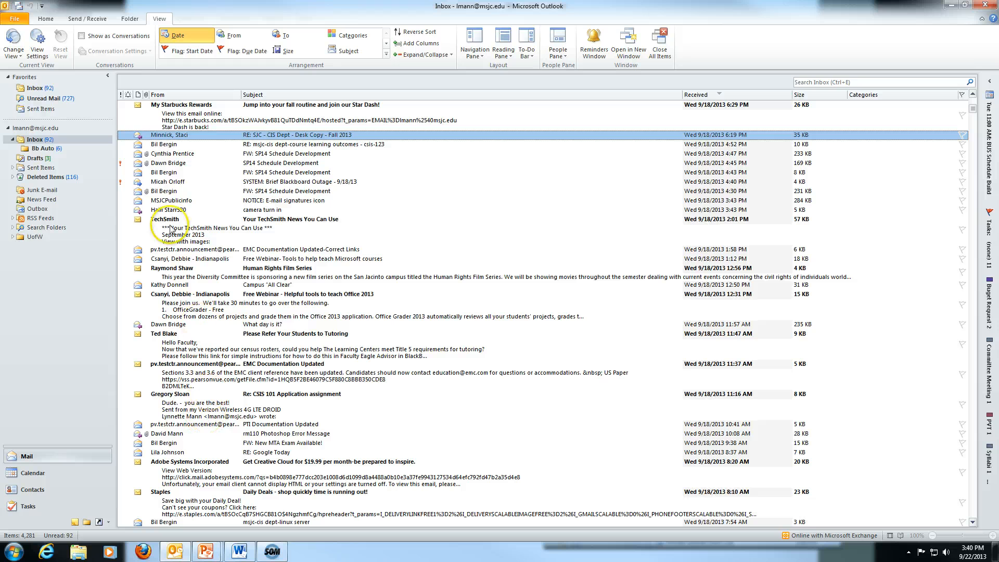
left_click(12, 54)
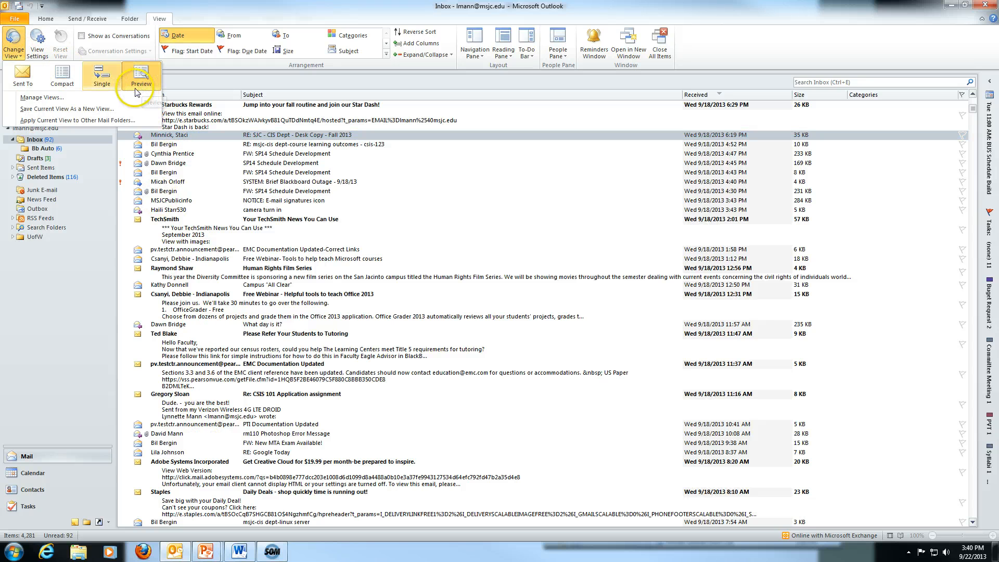
left_click(63, 82)
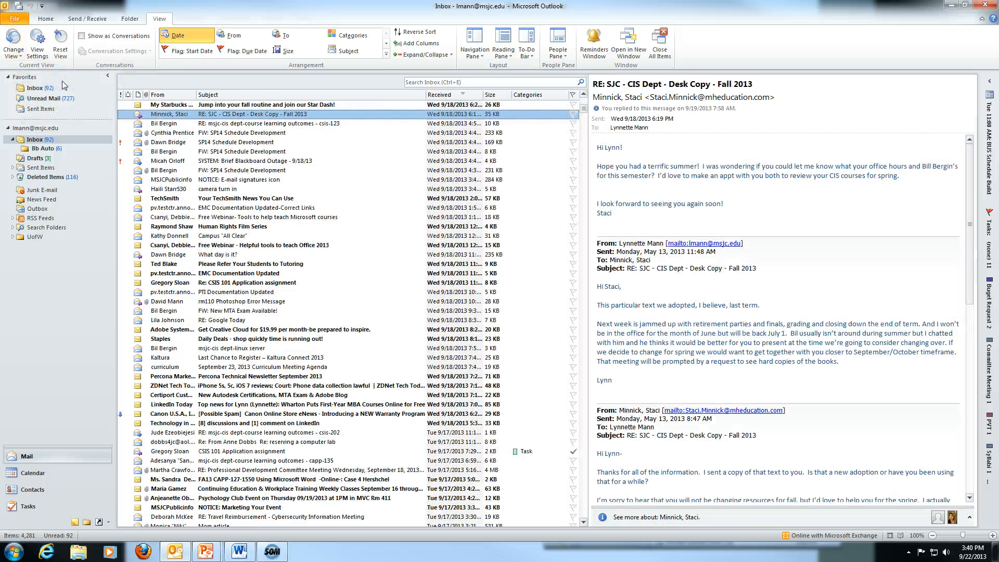
left_click(13, 51)
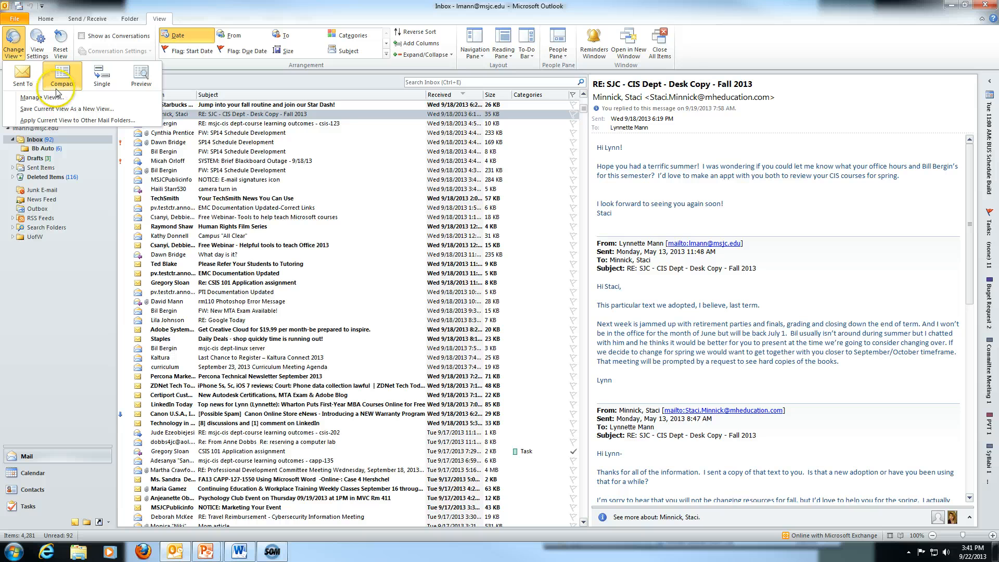
Remove the Size column from the inbox view's column list.
left_click(37, 52)
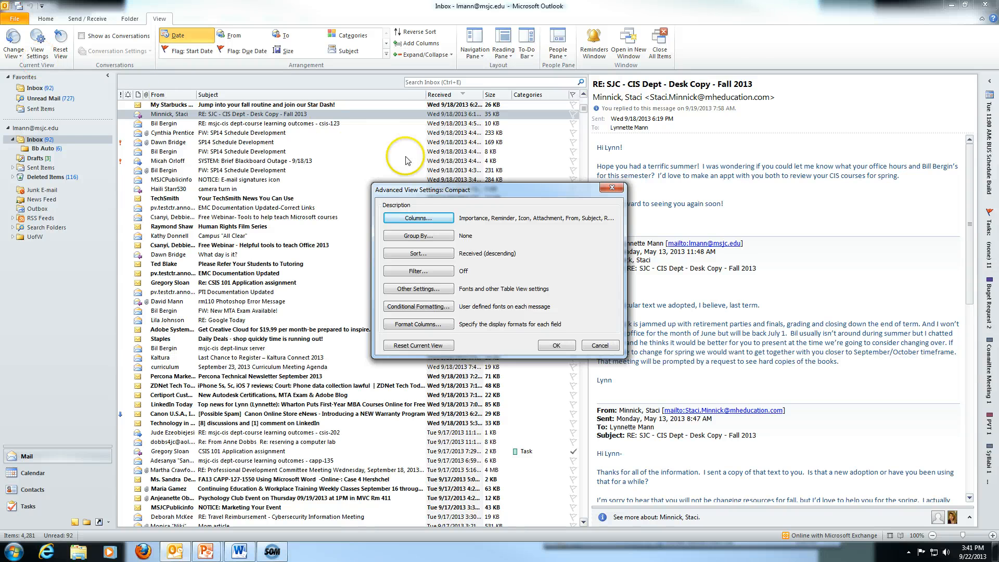
left_click(412, 218)
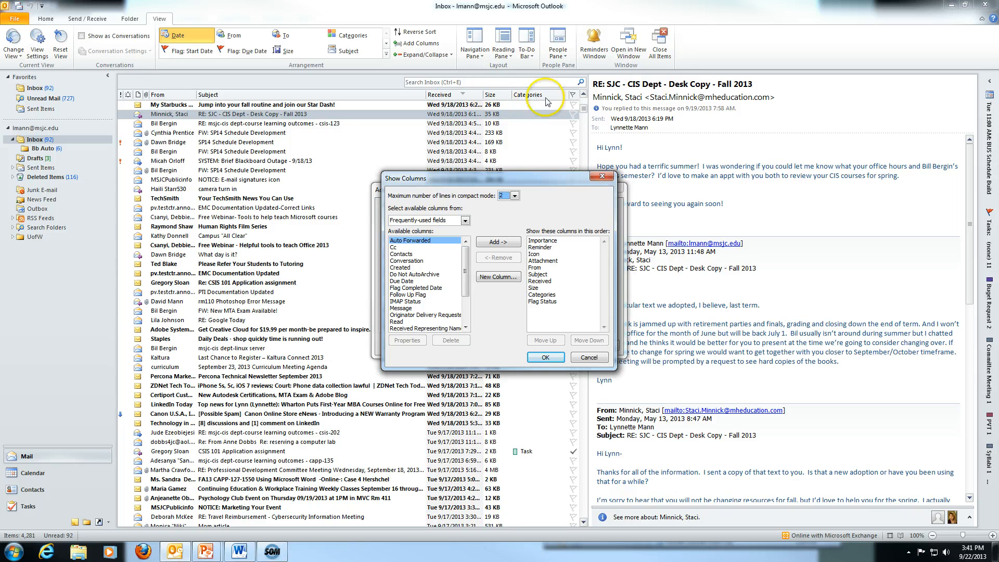
left_click(539, 287)
left_click(499, 258)
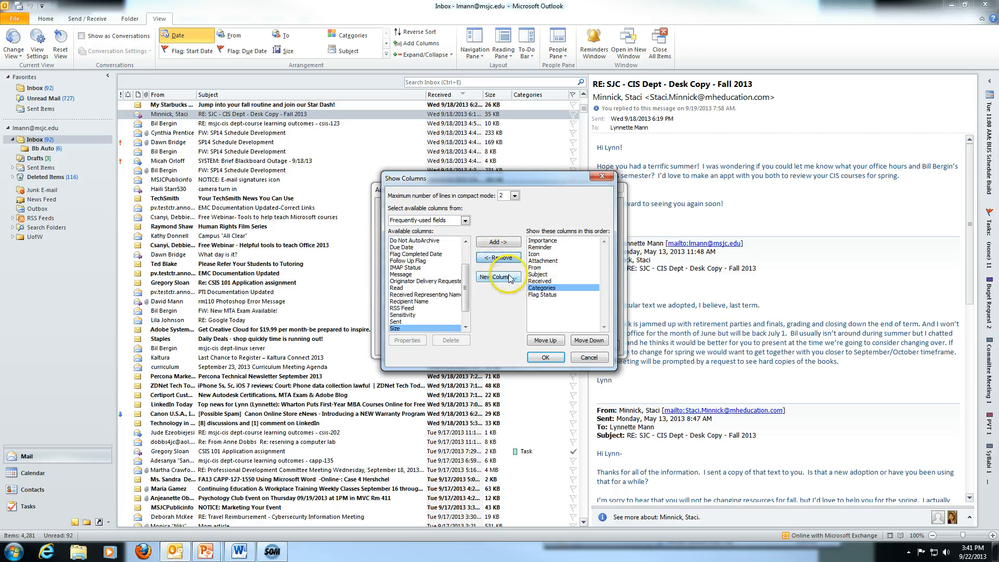
left_click_drag(466, 288, 467, 270)
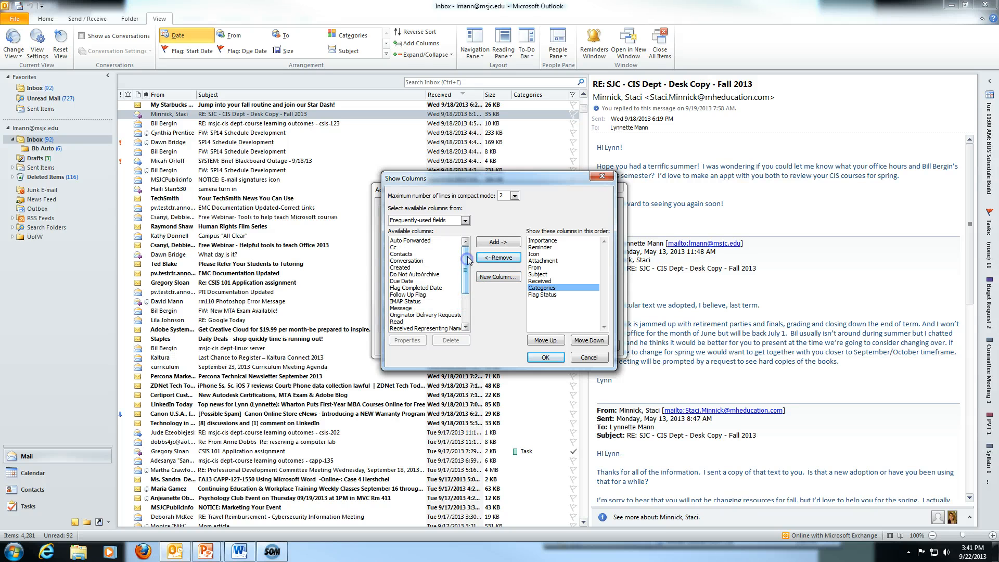
Add a Cc column, move it up to just below Reminder, and apply the settings.
left_click(400, 247)
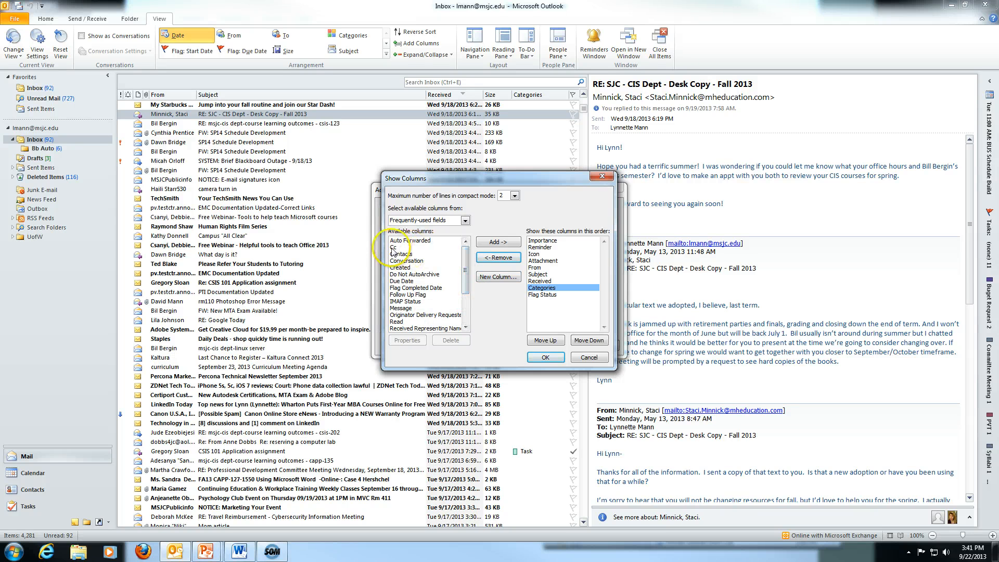
left_click(494, 245)
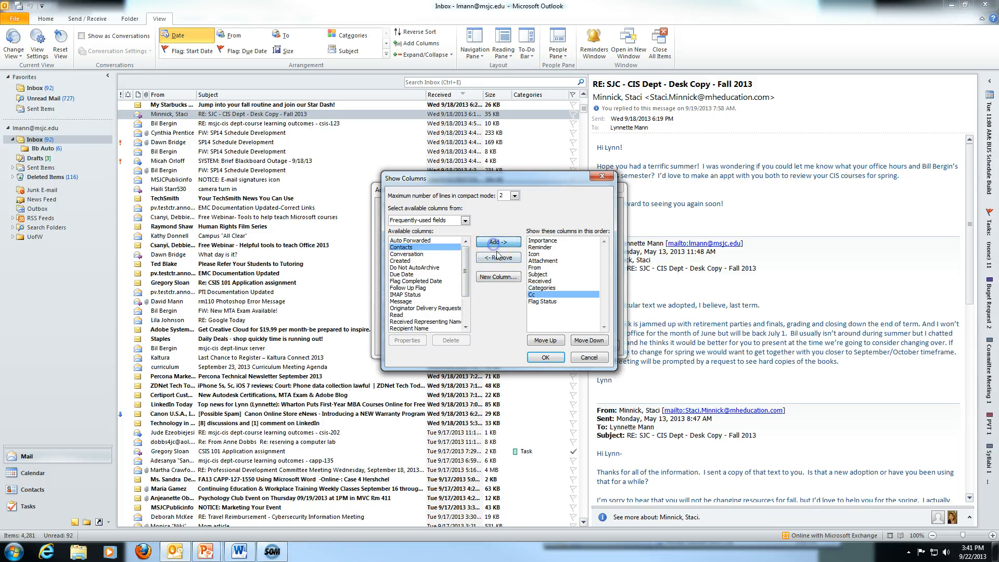
left_click(554, 341)
left_click(553, 341)
left_click(554, 340)
left_click(553, 341)
left_click(553, 341)
left_click(552, 340)
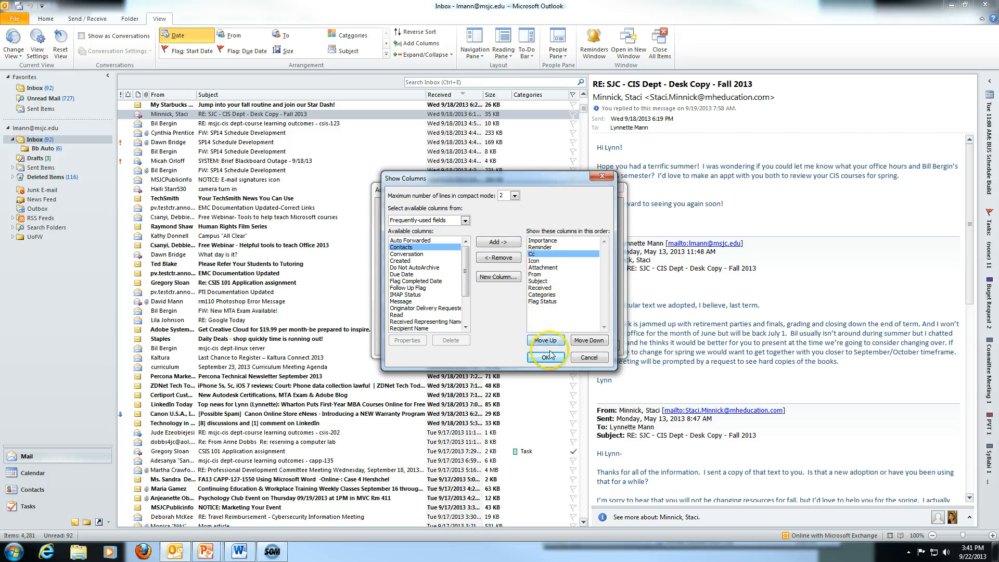
left_click(545, 358)
left_click(557, 345)
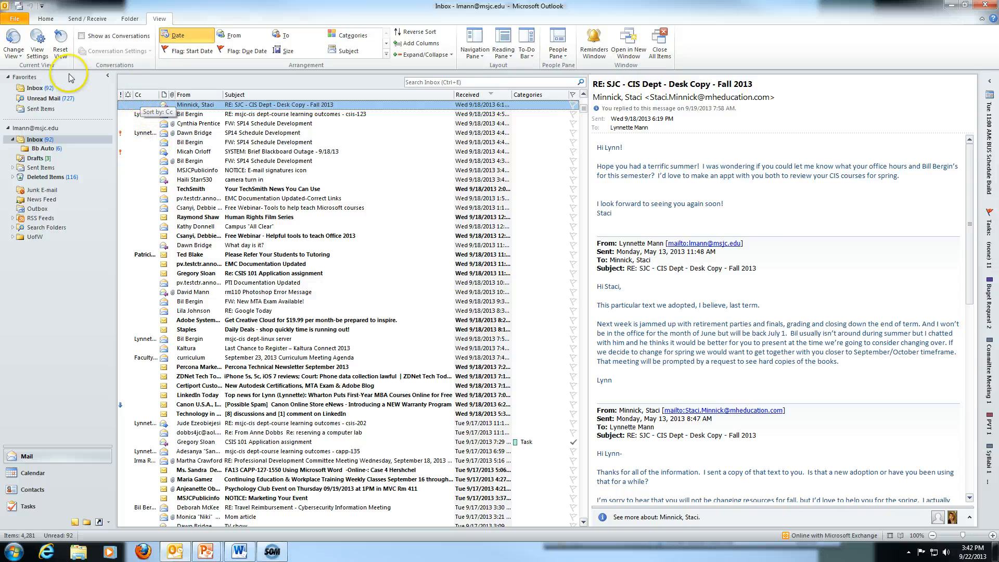
Remove the Cc and Reminder columns from the Compact view and apply the change.
left_click(37, 48)
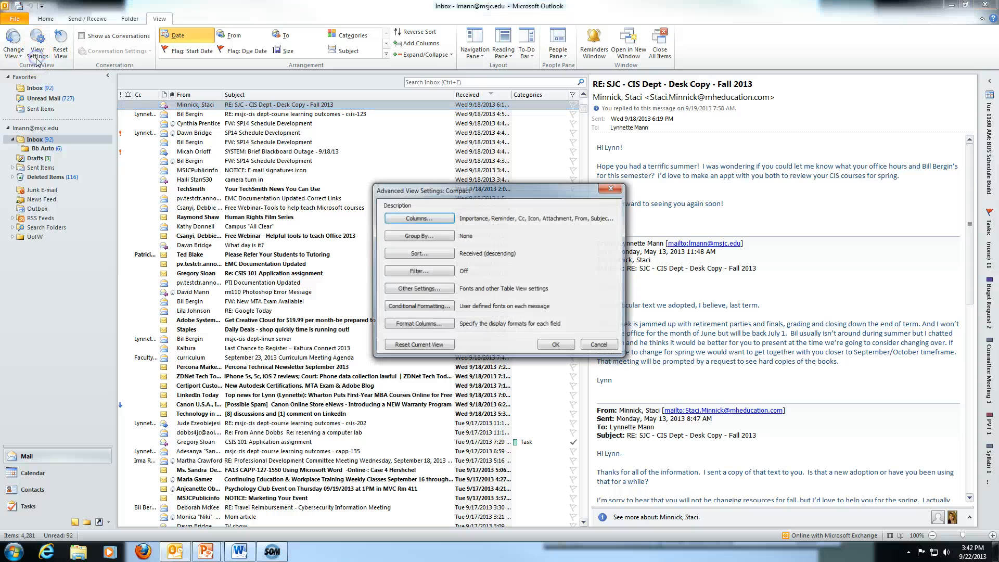
left_click(419, 219)
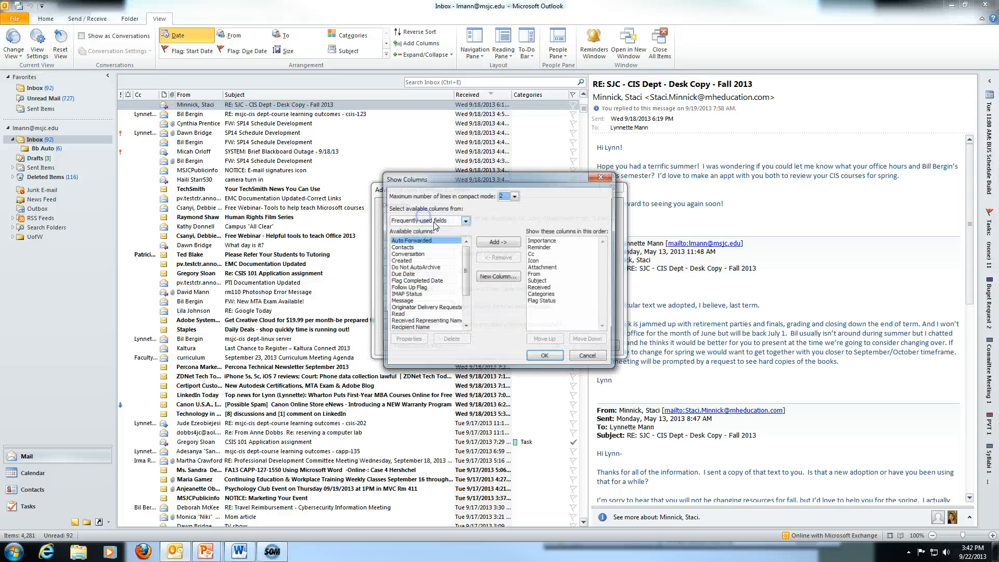
left_click(533, 253)
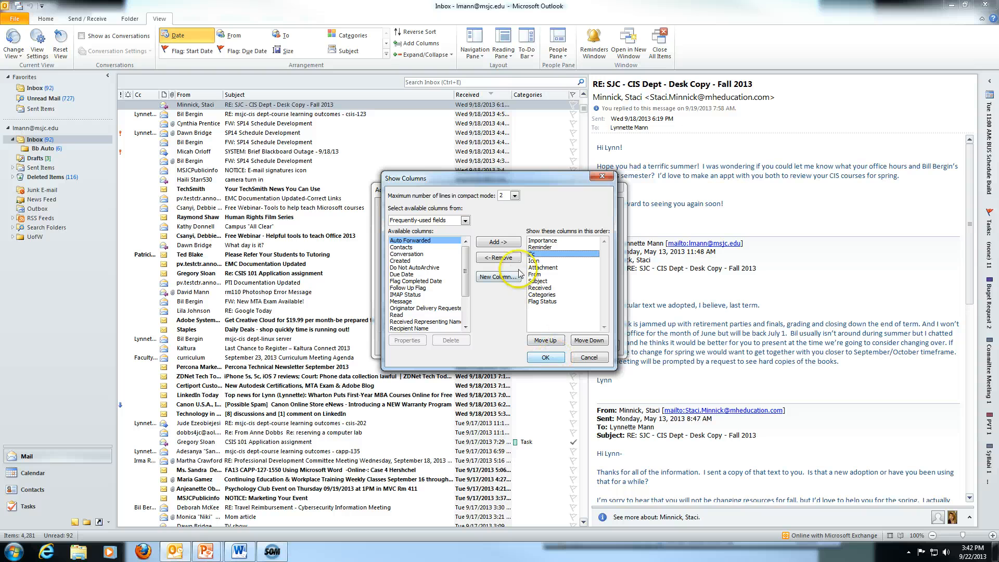
left_click(499, 257)
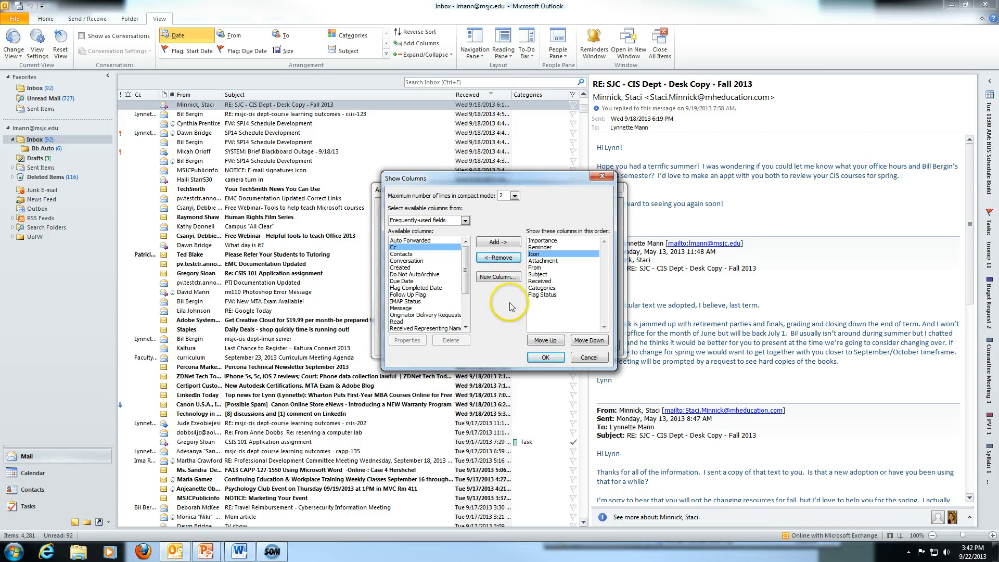
left_click(541, 248)
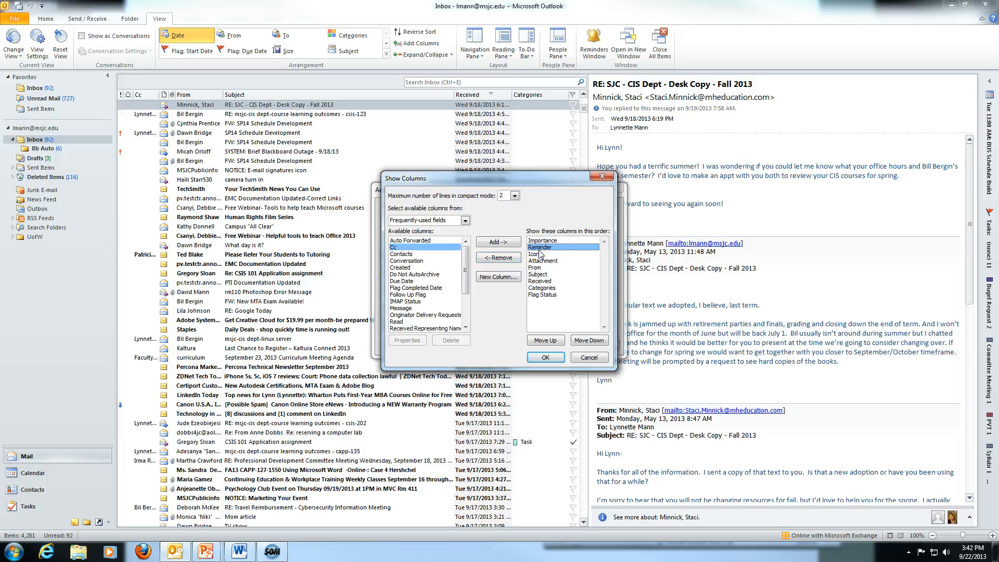
left_click(498, 257)
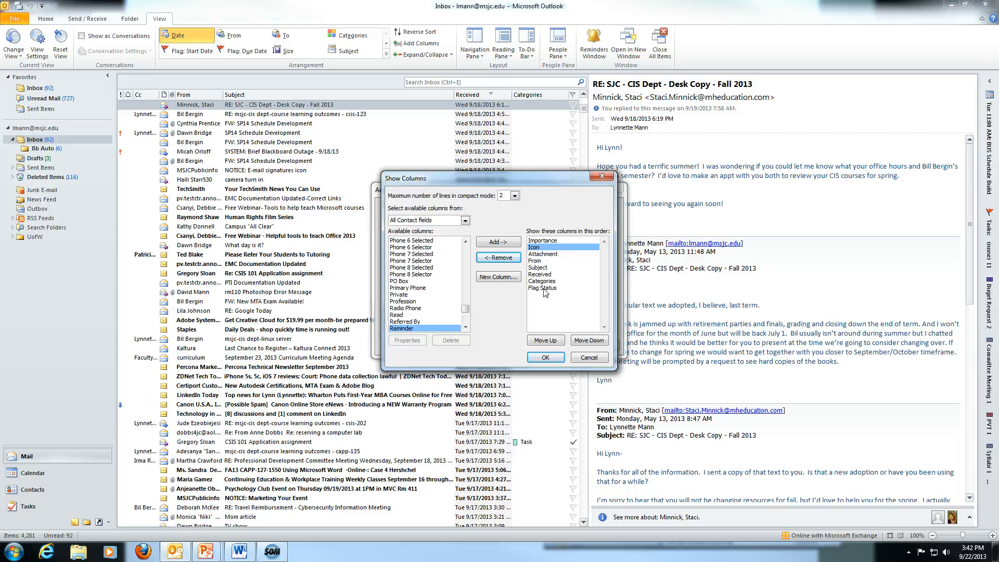
left_click(541, 358)
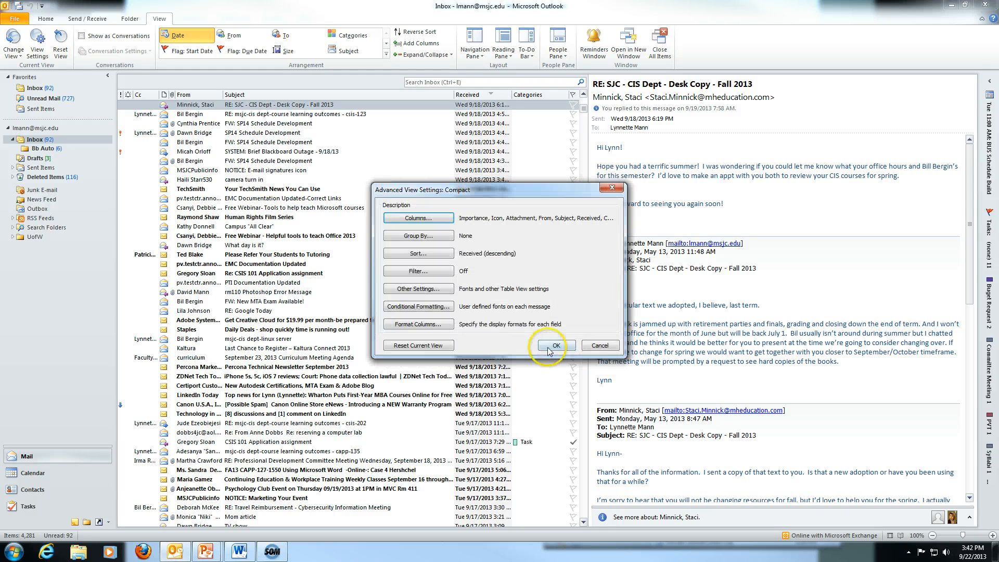
left_click(548, 349)
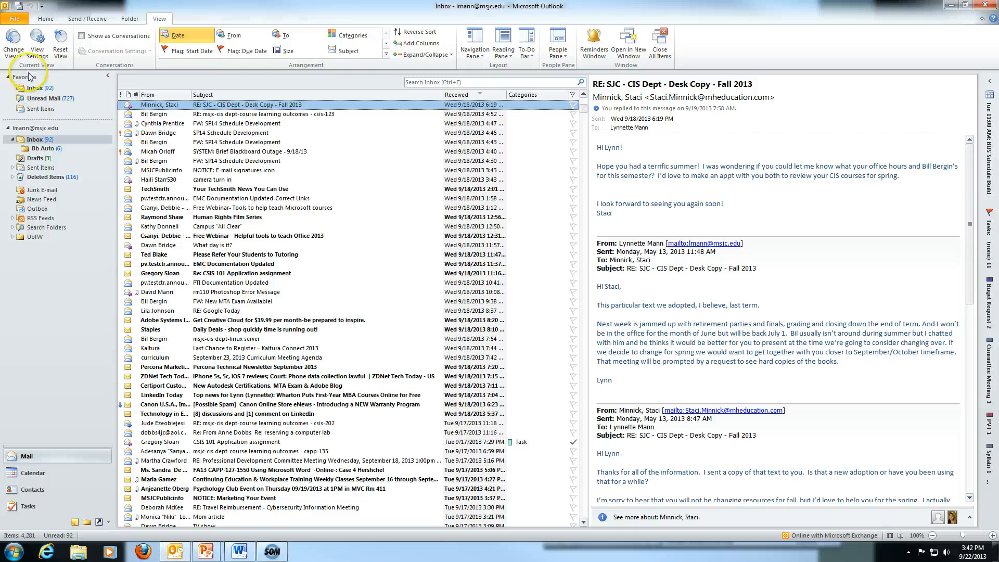
left_click(38, 60)
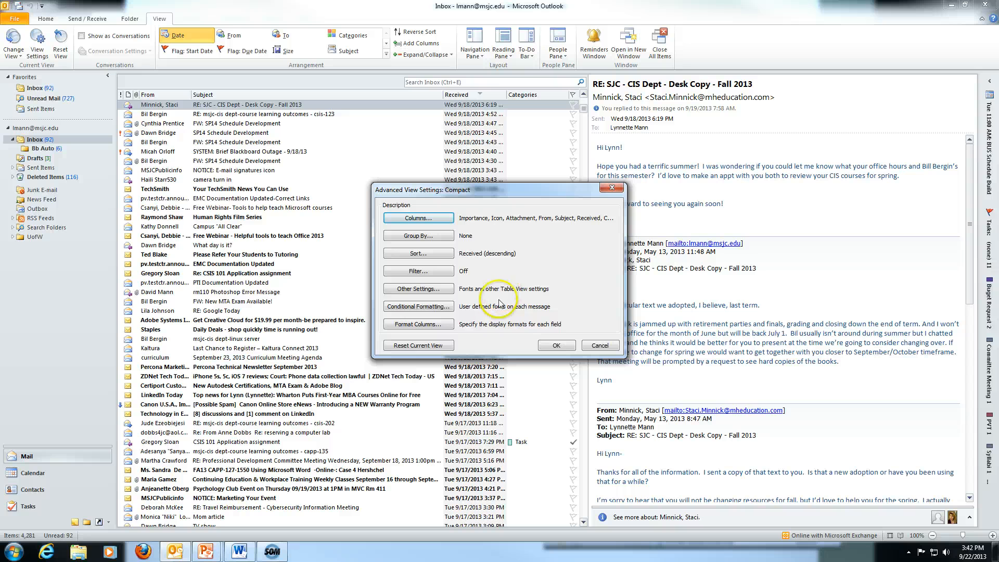
Add a 'To me' formatting rule matching messages where I'm the only To recipient.
left_click(411, 309)
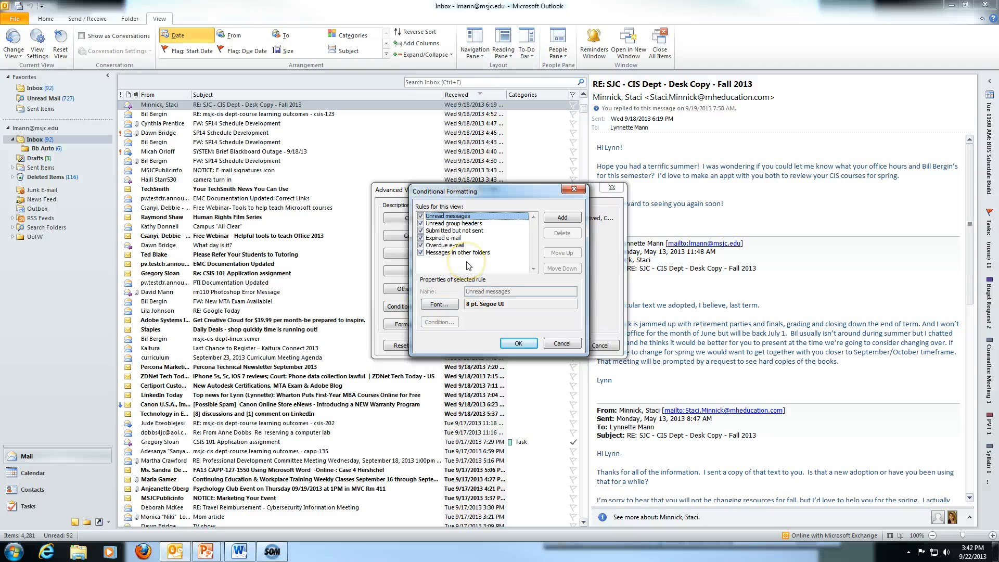
left_click(558, 220)
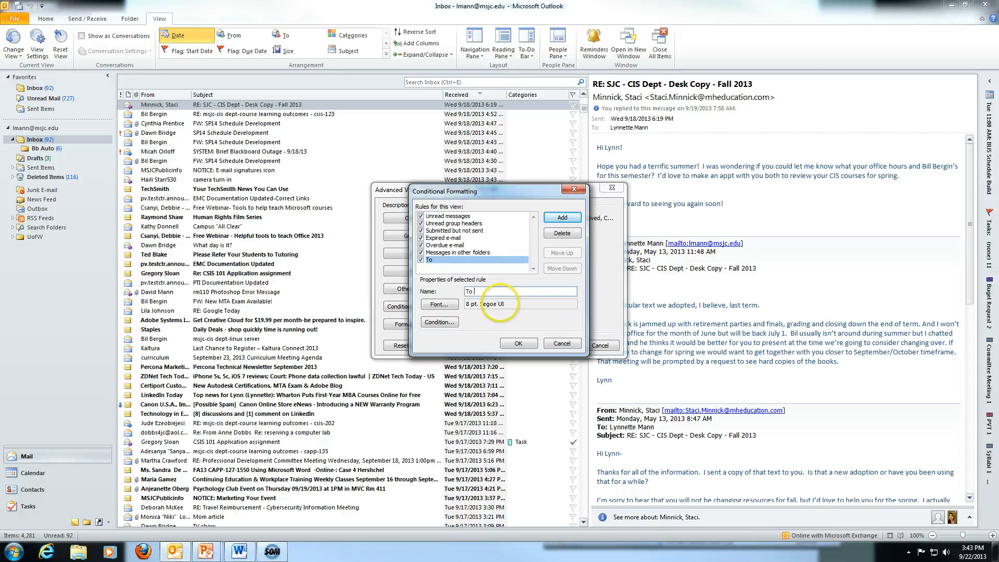
left_click(439, 322)
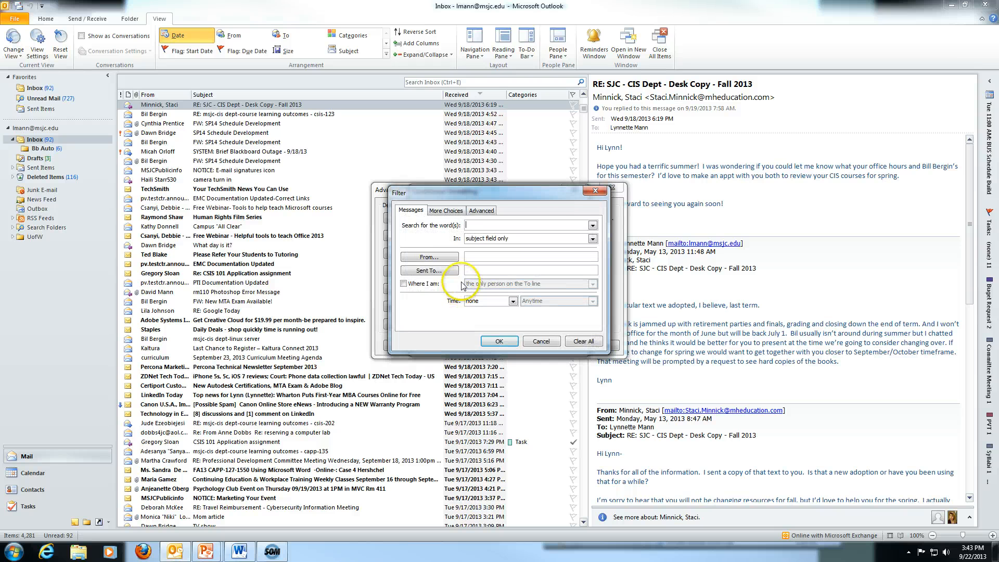
left_click(443, 271)
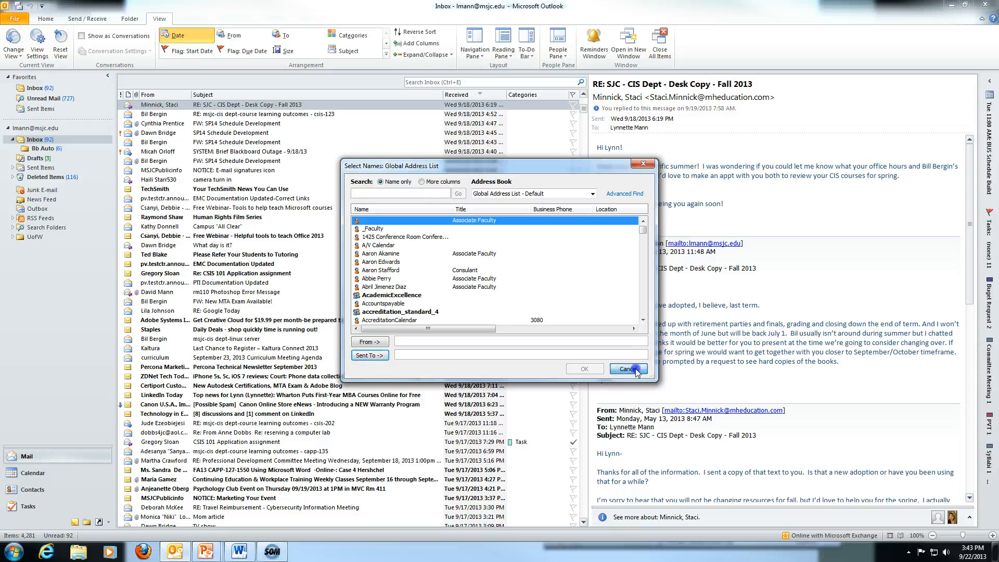
left_click(636, 371)
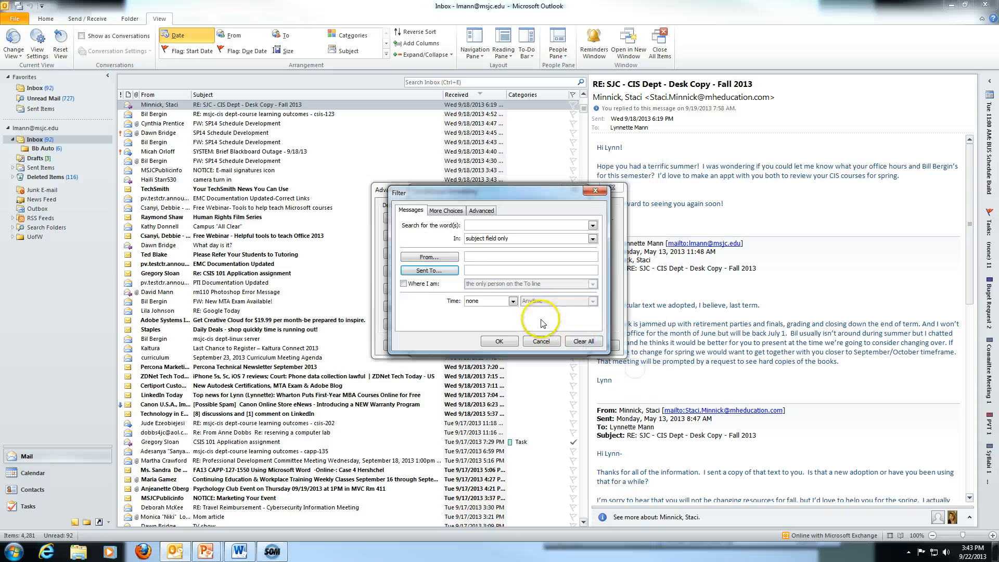
left_click(403, 284)
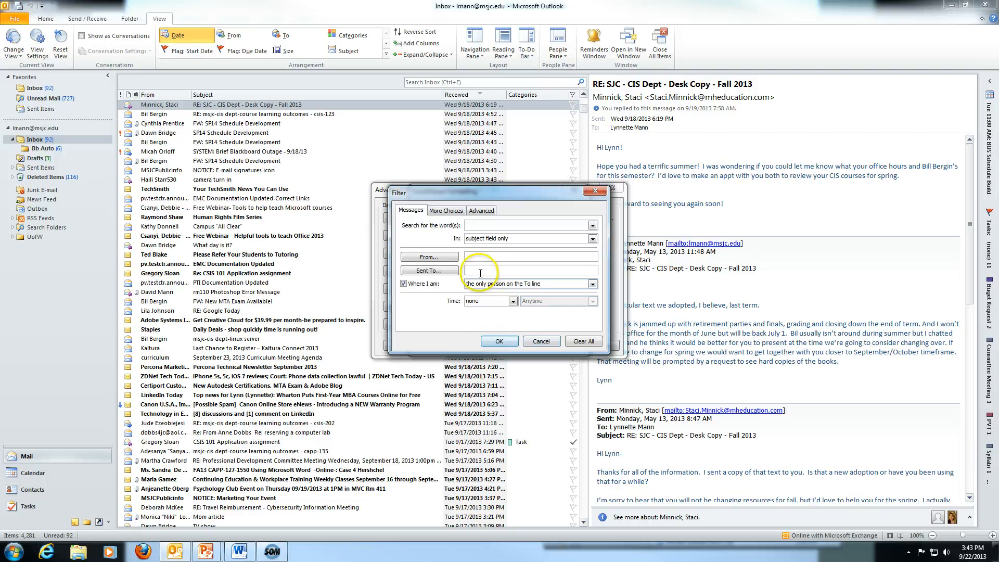
left_click(446, 212)
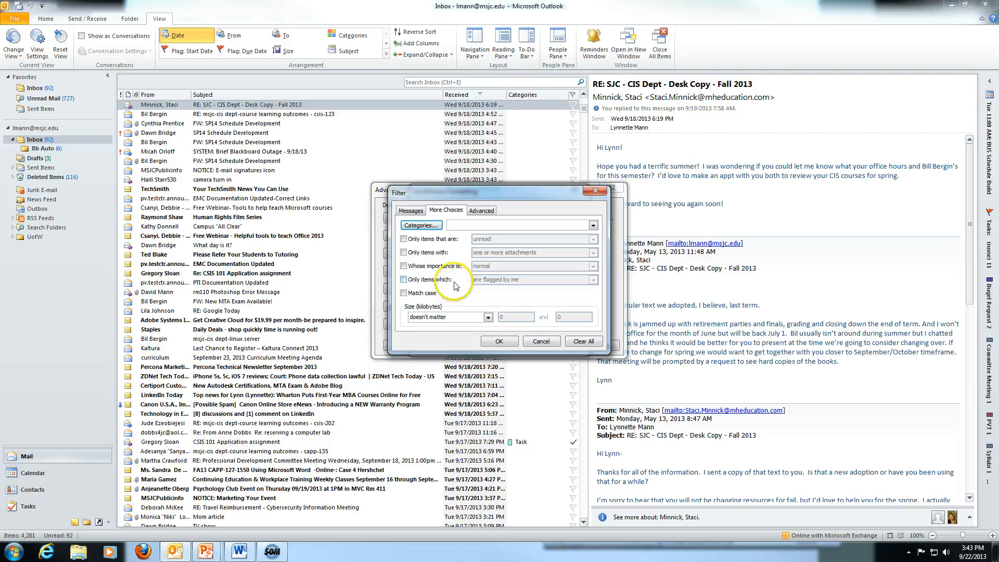
left_click(411, 211)
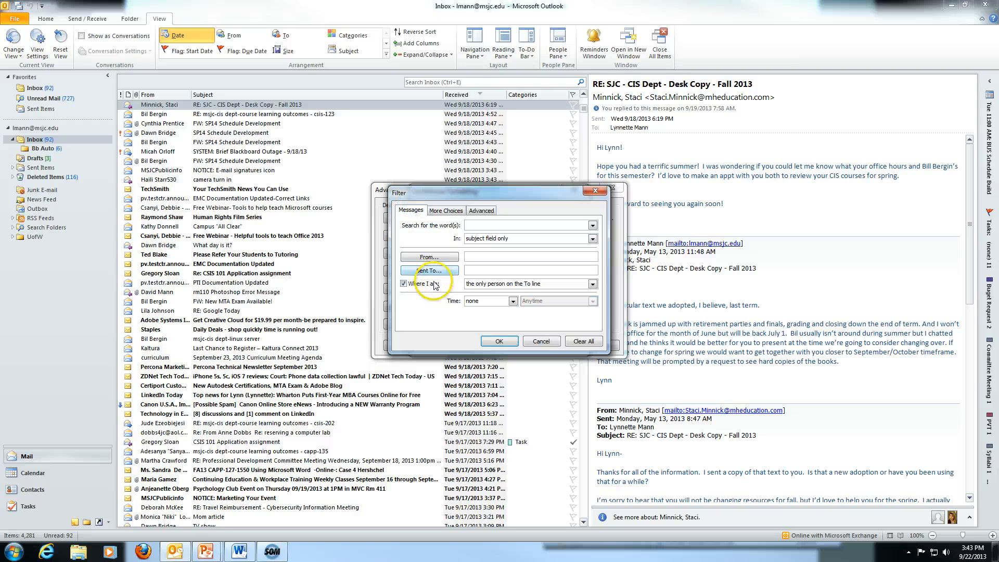
left_click(499, 340)
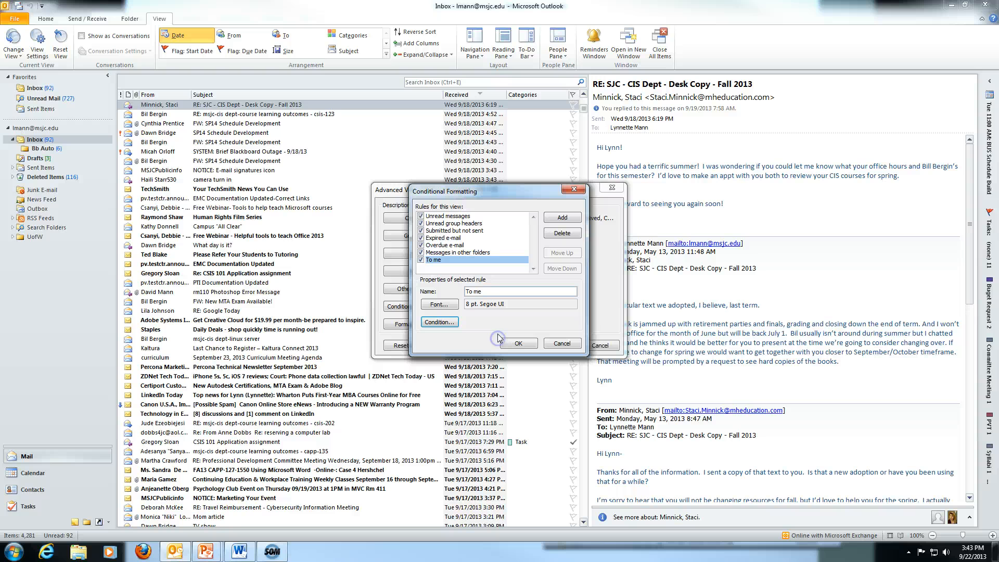
Give the 'To me' rule a blue font colour.
left_click(439, 304)
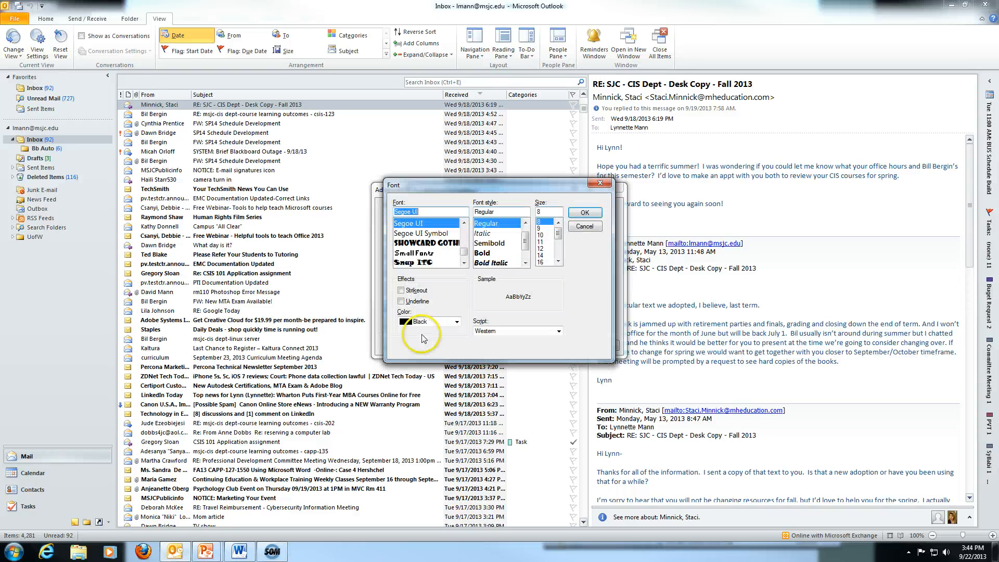
left_click(457, 323)
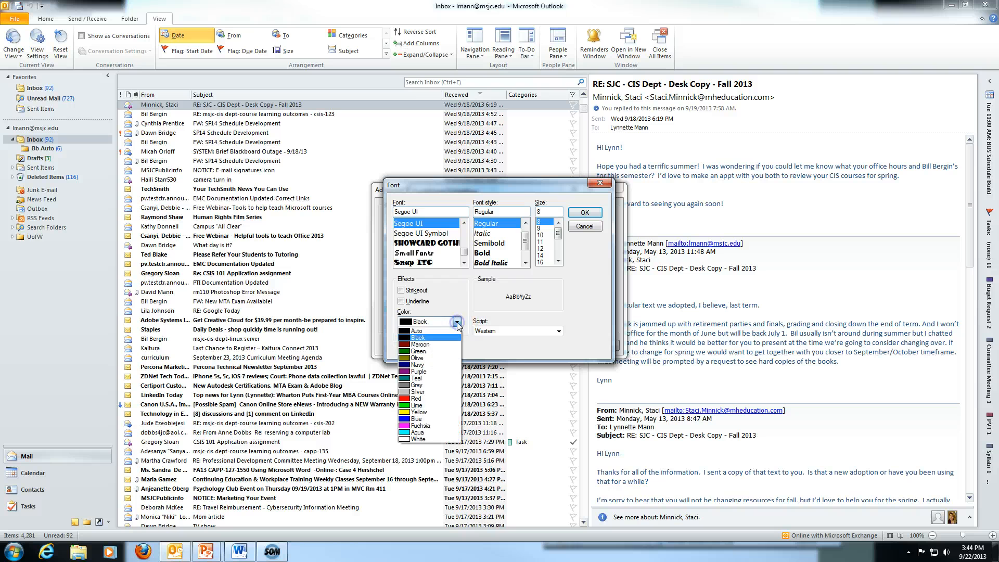
left_click(416, 419)
left_click(585, 212)
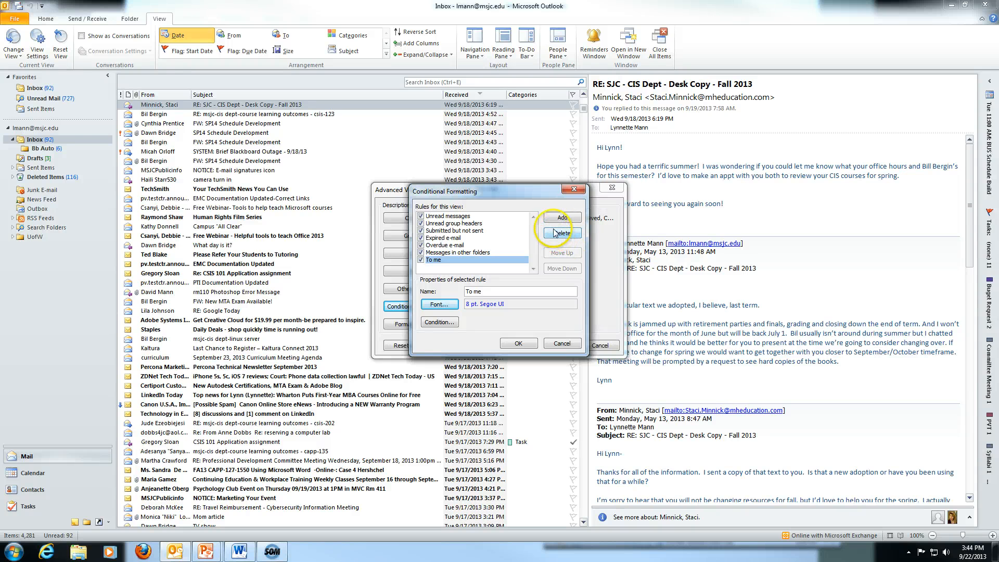
left_click(561, 221)
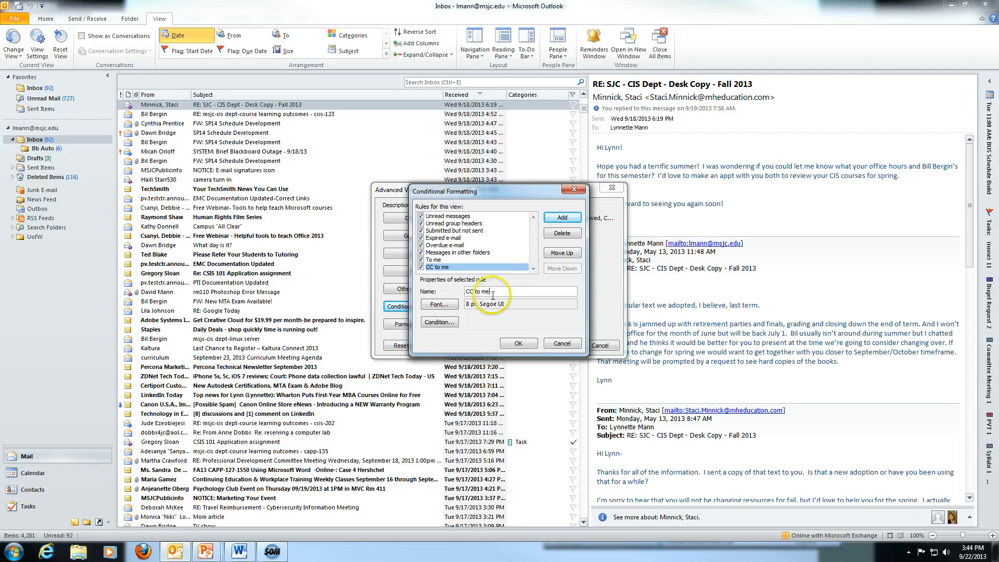
Set the 'CC to me' rule's font colour to Fuchsia.
left_click(438, 304)
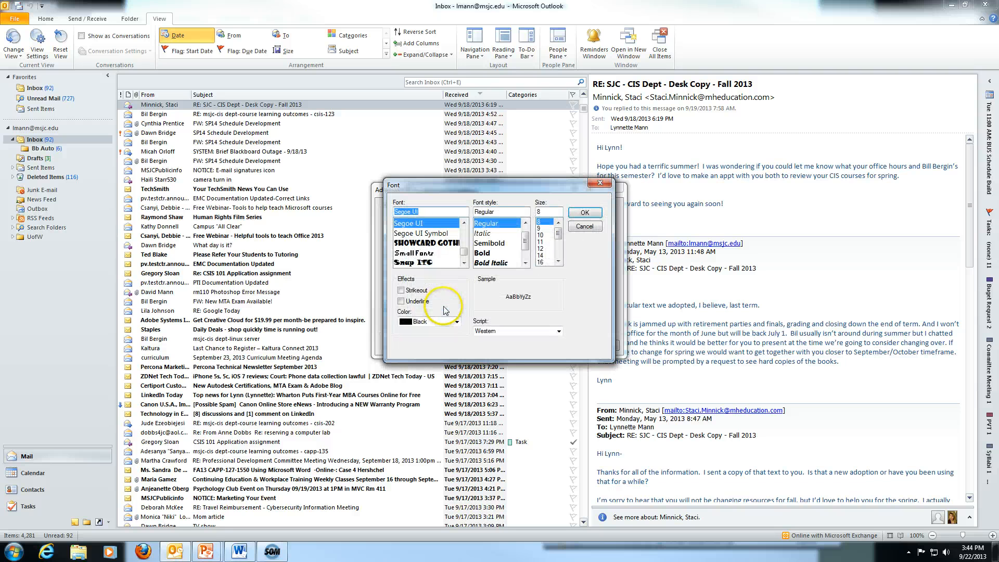
left_click(457, 322)
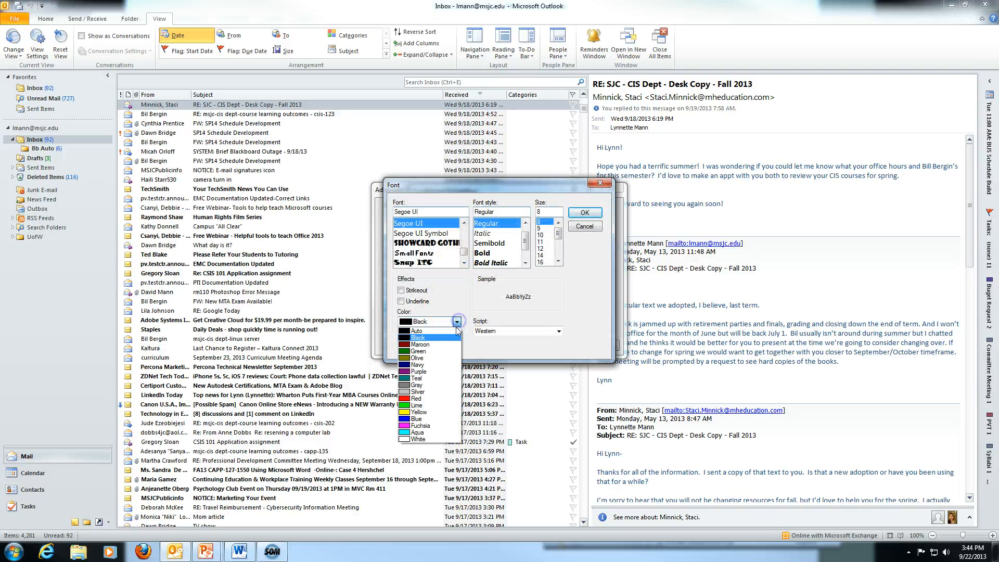
left_click(417, 352)
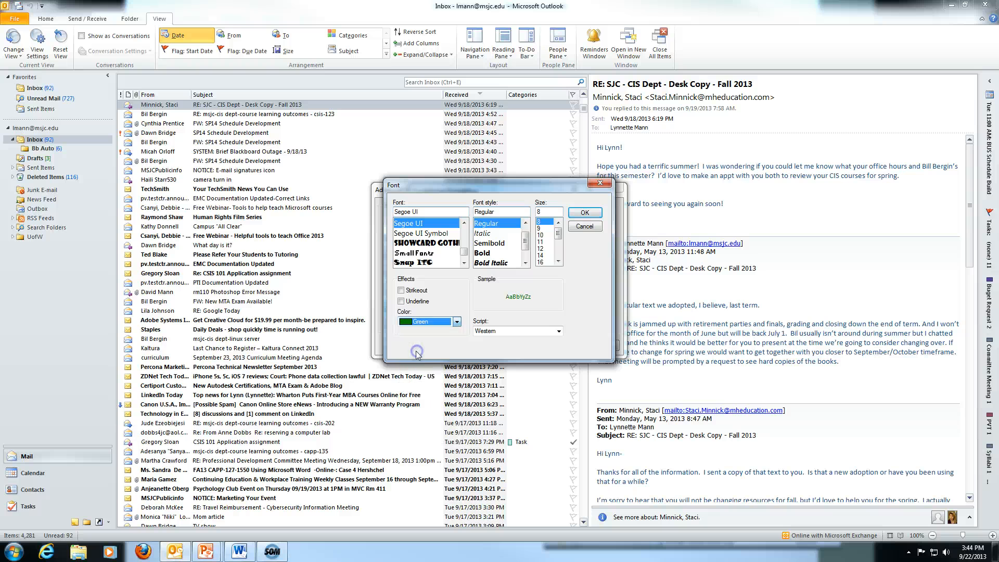
left_click(451, 323)
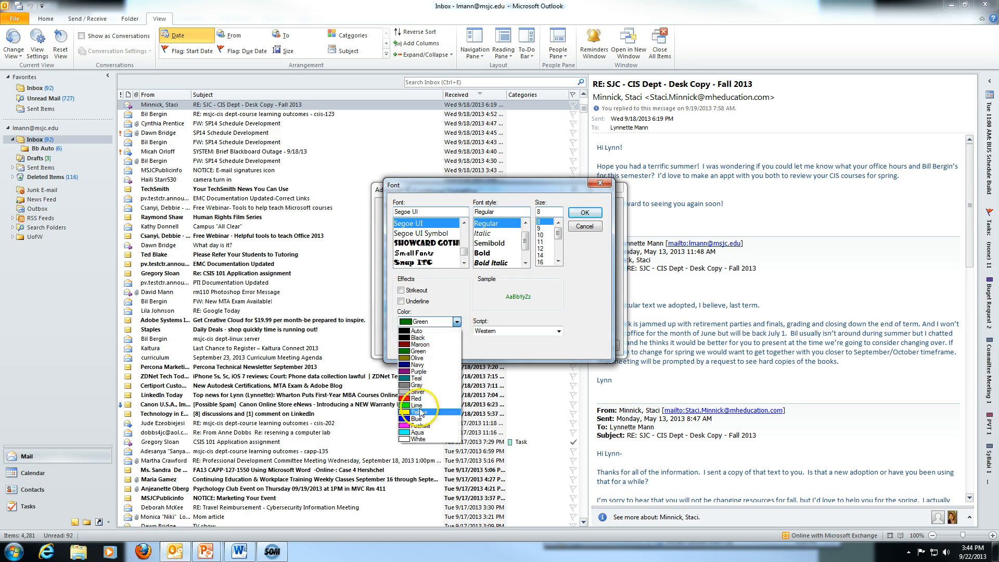
left_click(421, 408)
left_click(456, 321)
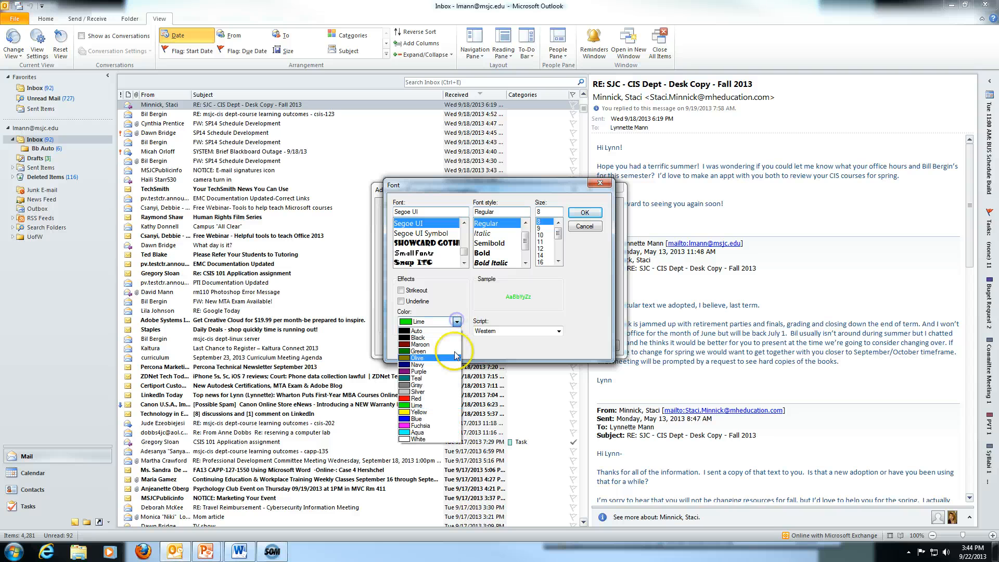
left_click(421, 425)
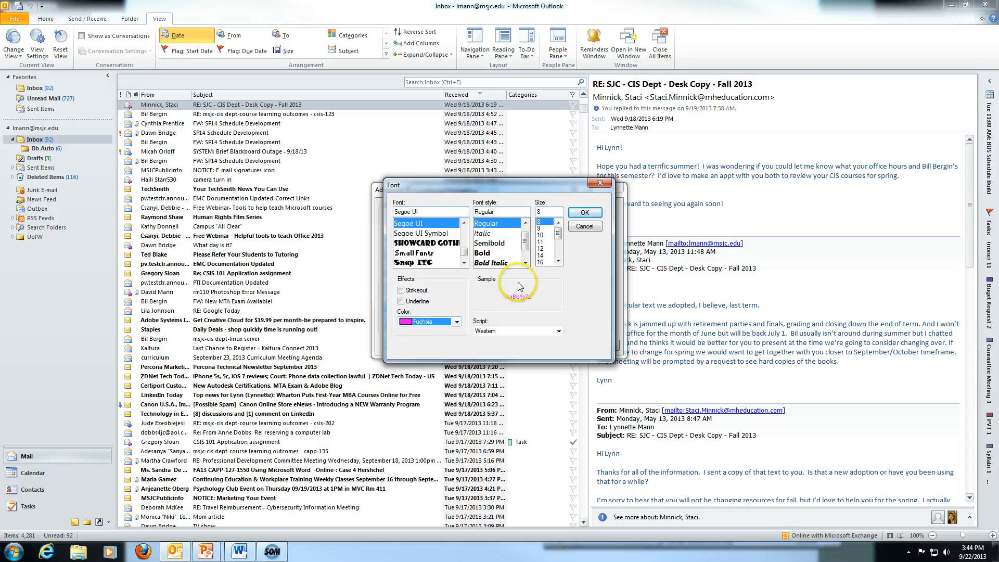
left_click(584, 213)
Make the 'CC to me' rule match messages where I'm on the CC line with others.
left_click(440, 323)
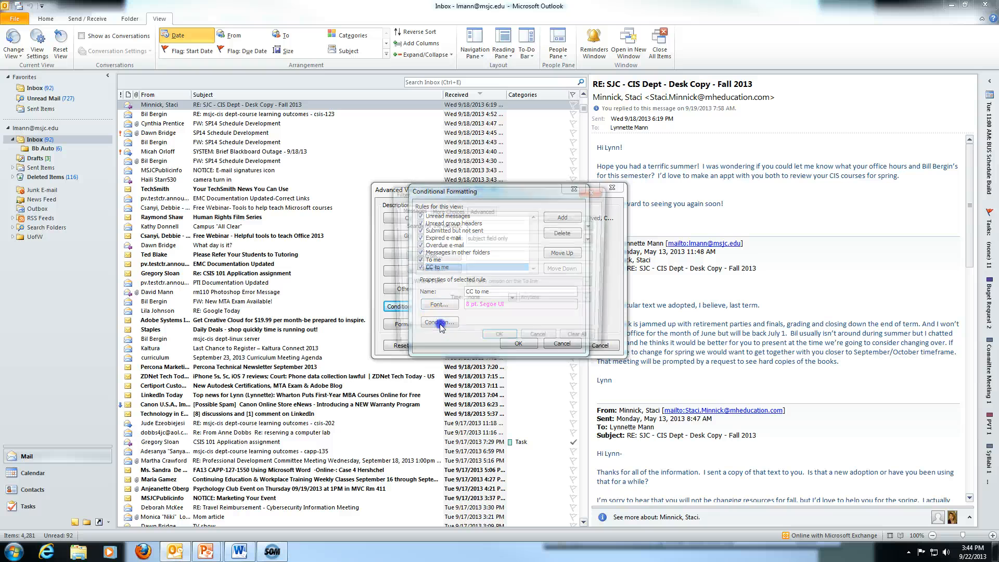
left_click(403, 283)
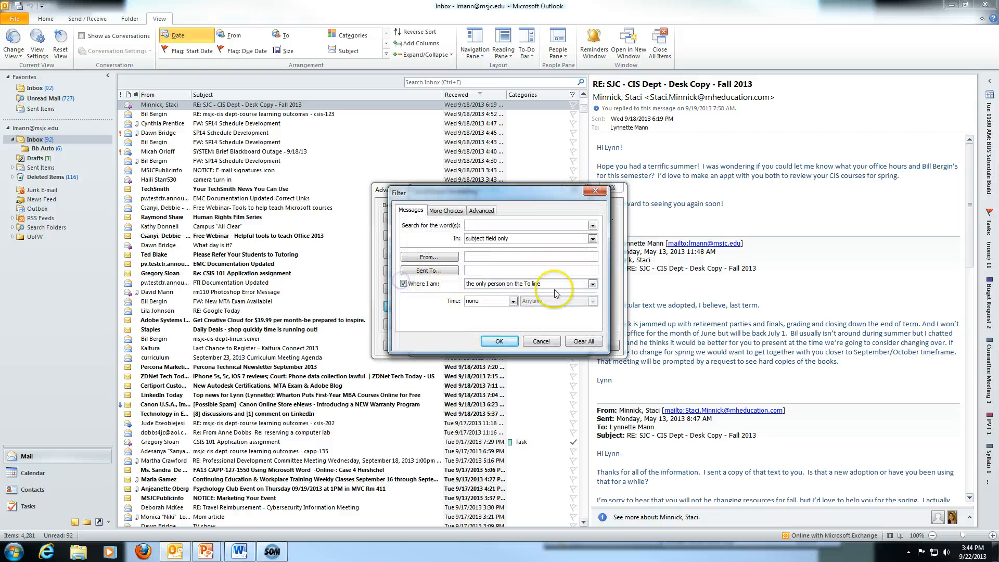
left_click(593, 284)
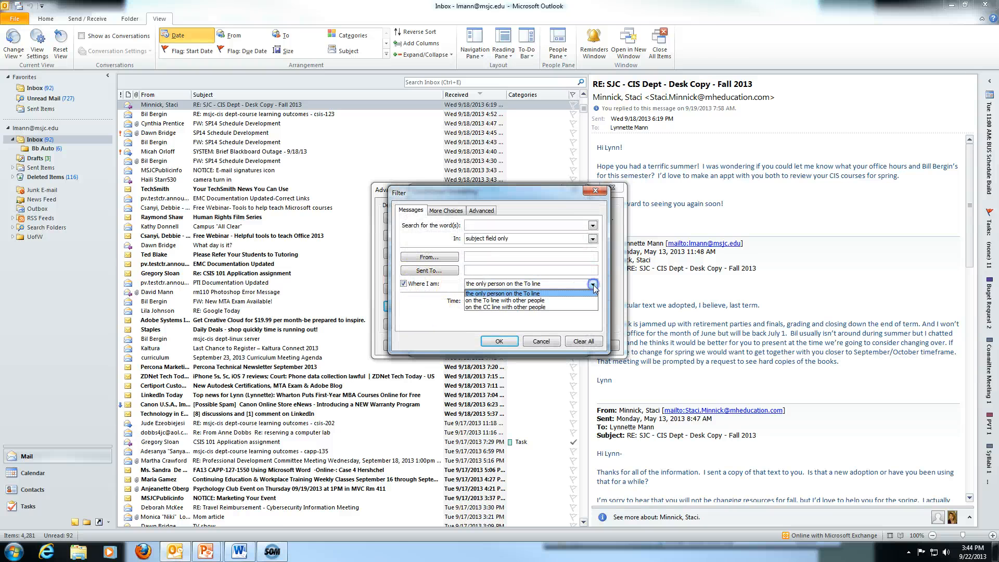
left_click(540, 308)
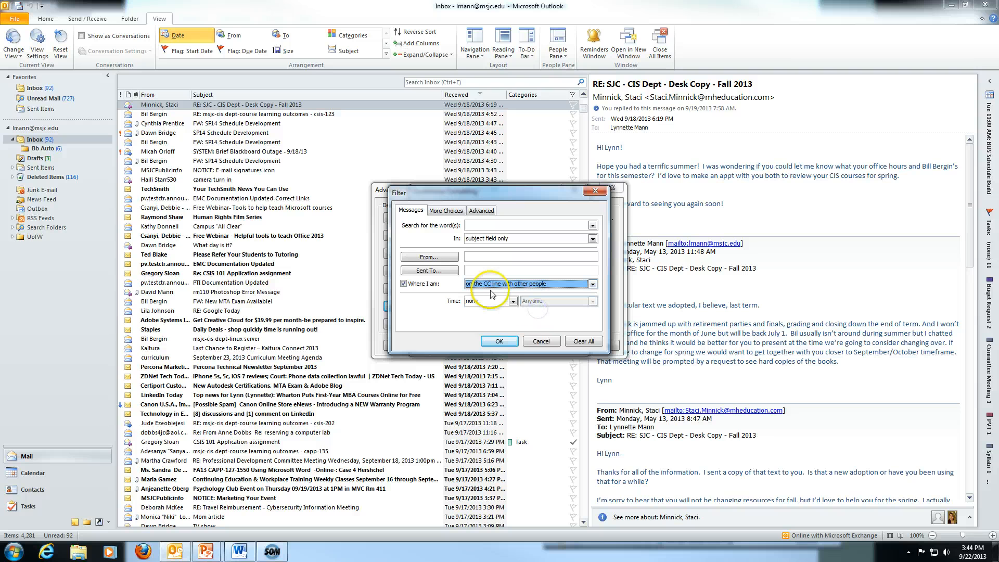
left_click(499, 342)
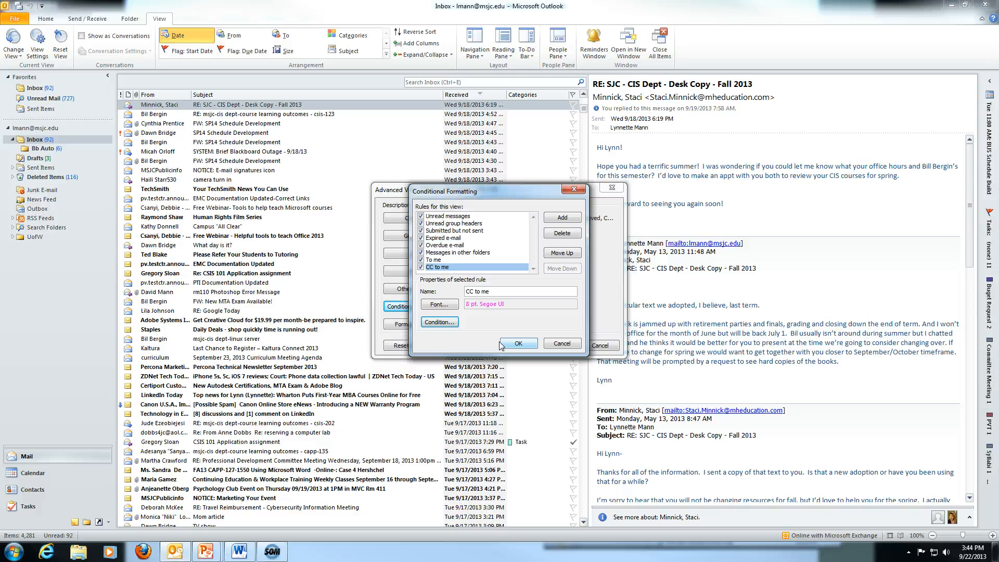
Add a rule named 'To me and more' with a teal font colour.
left_click(562, 218)
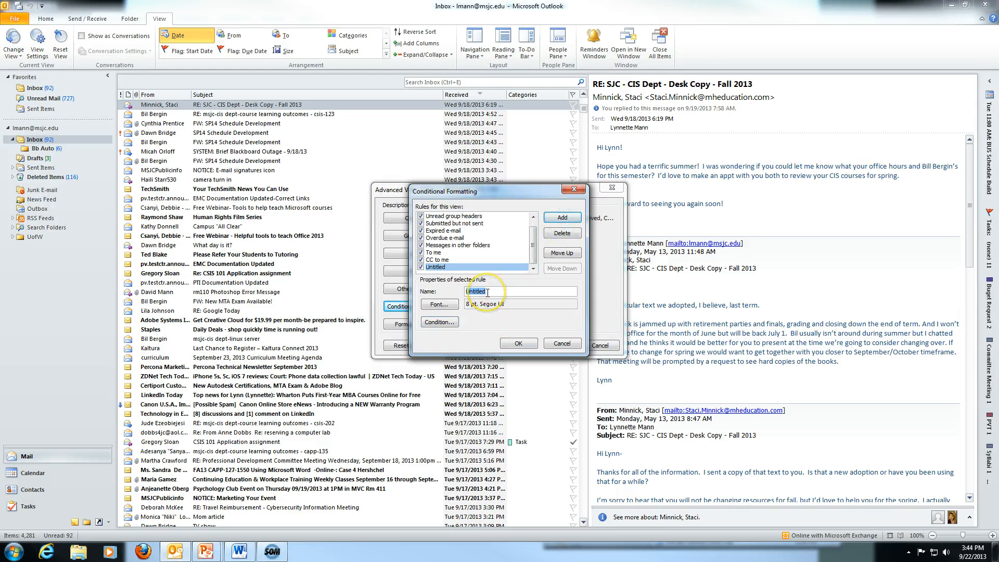
type("To me and more")
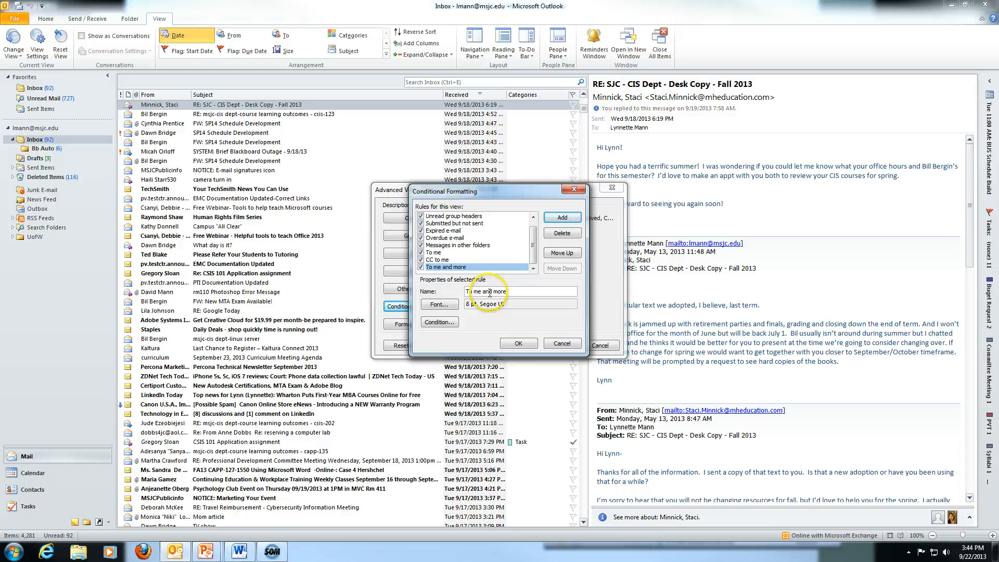
left_click(439, 303)
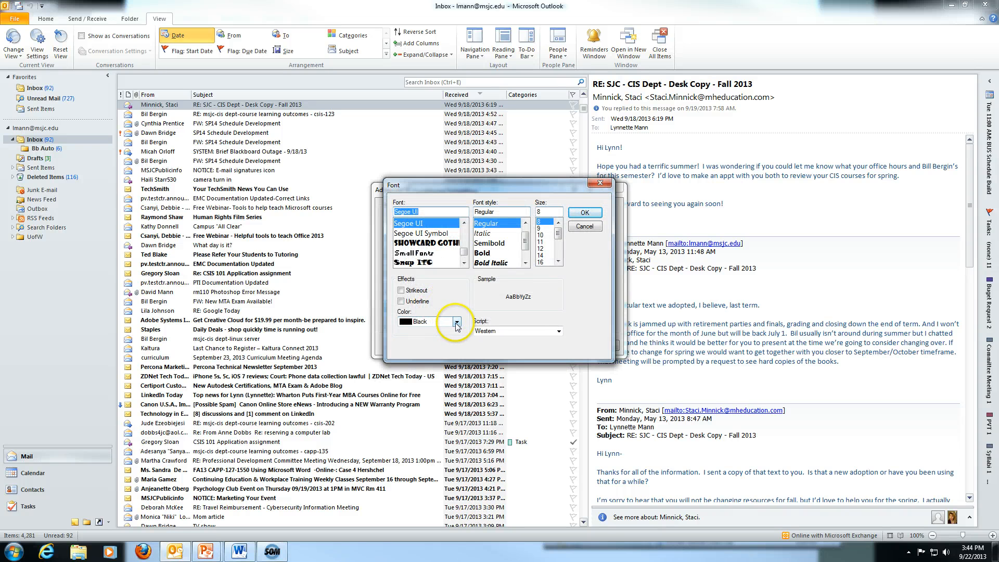
left_click(456, 322)
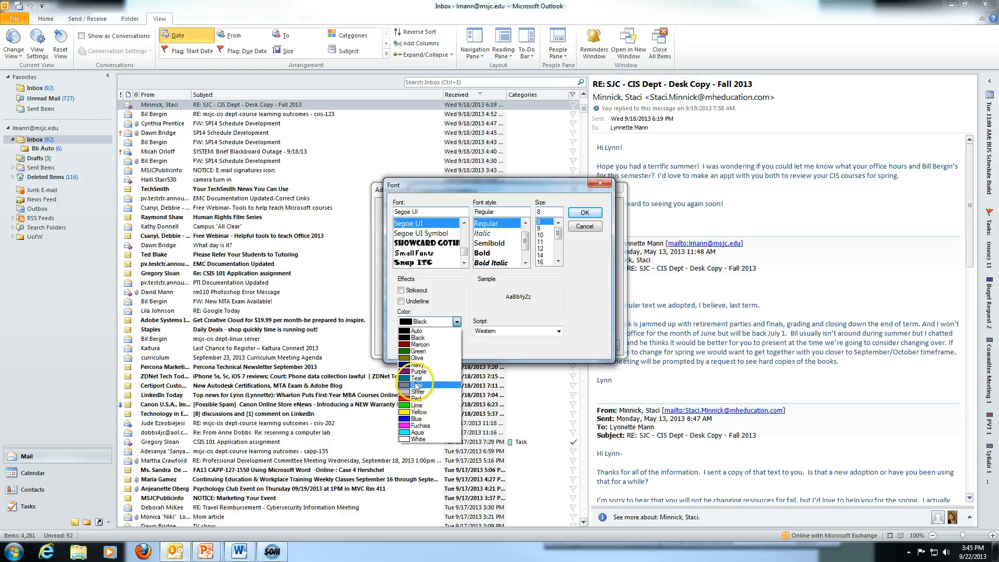
left_click(417, 378)
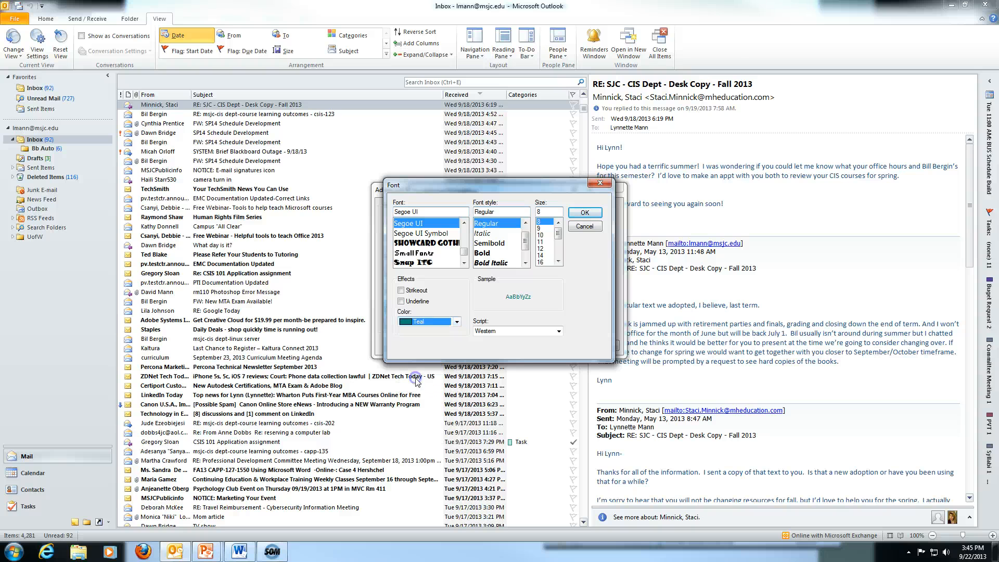
left_click(585, 212)
Set its condition to 'on the To line with other people' and save the rules.
left_click(460, 322)
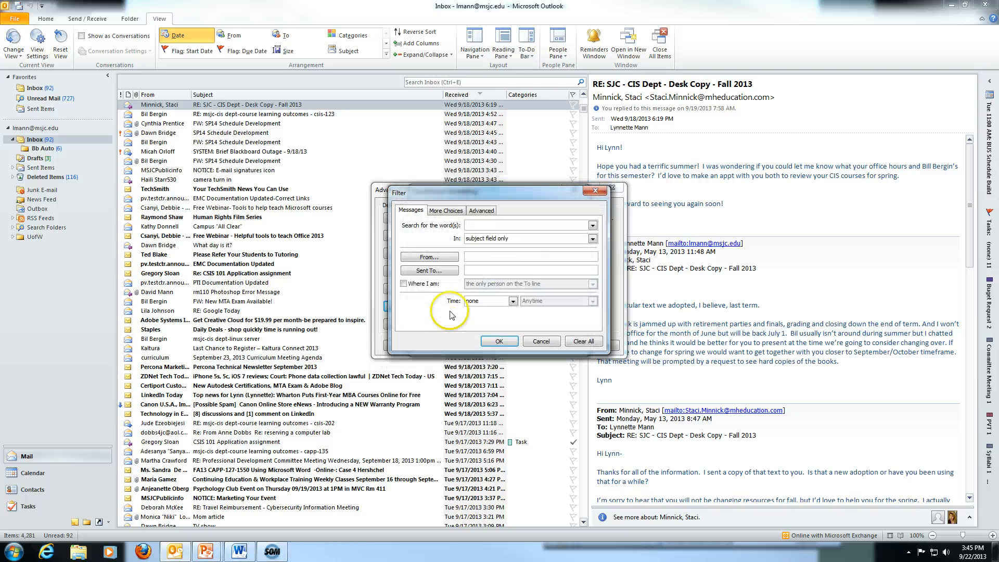
left_click(404, 284)
left_click(593, 283)
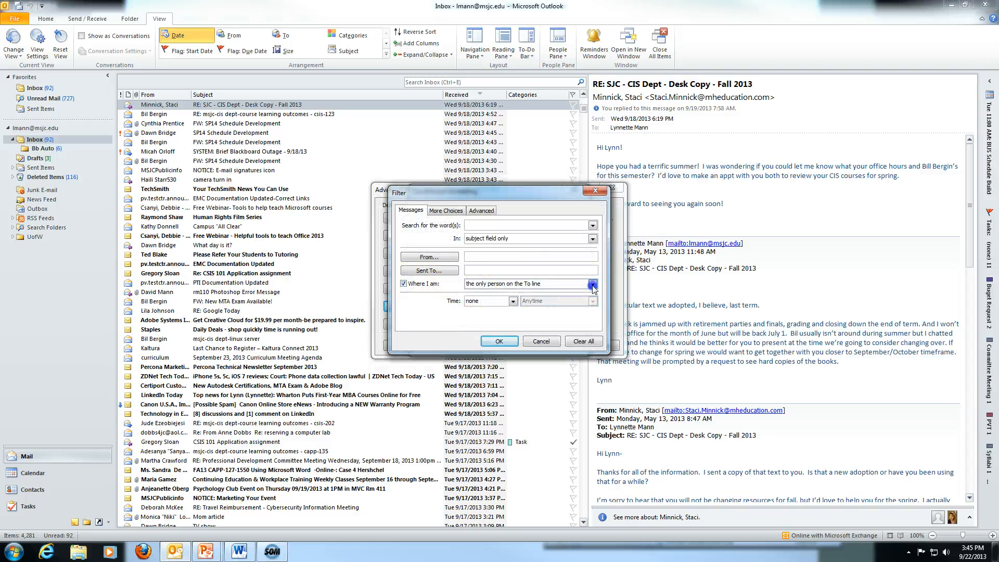
left_click(552, 305)
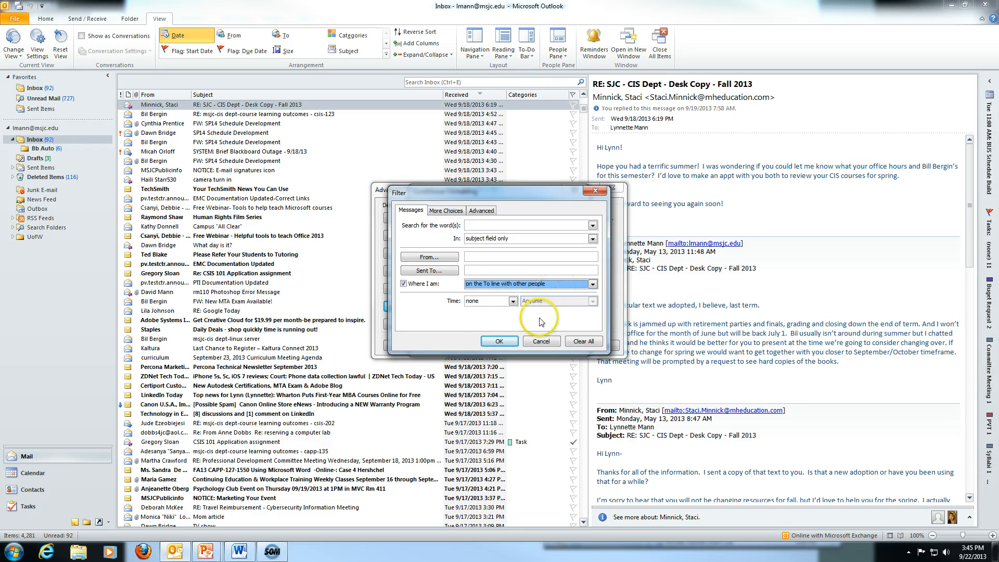
left_click(499, 341)
left_click(519, 344)
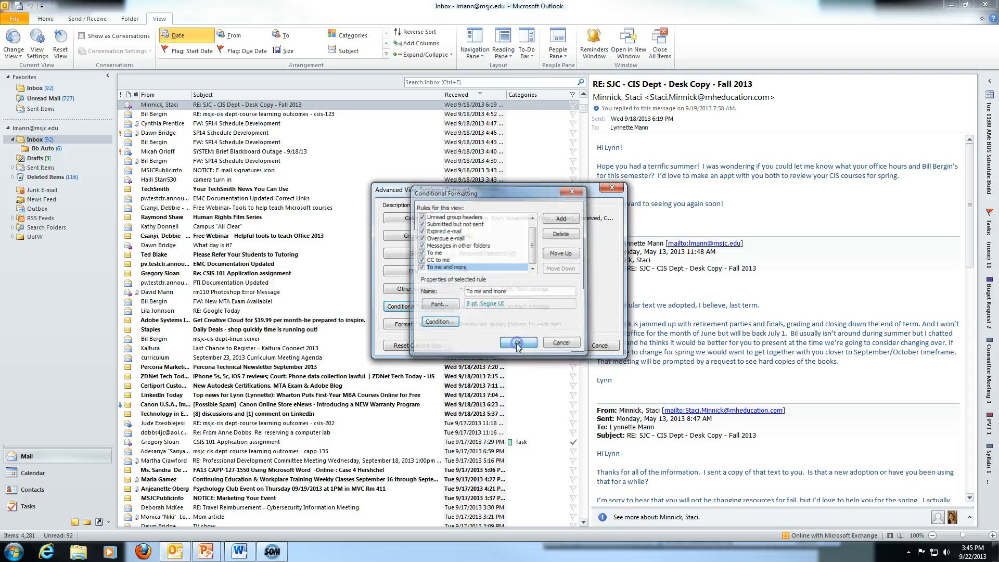
Apply the view settings so matching inbox messages show in blue, fuchsia or teal.
left_click(555, 345)
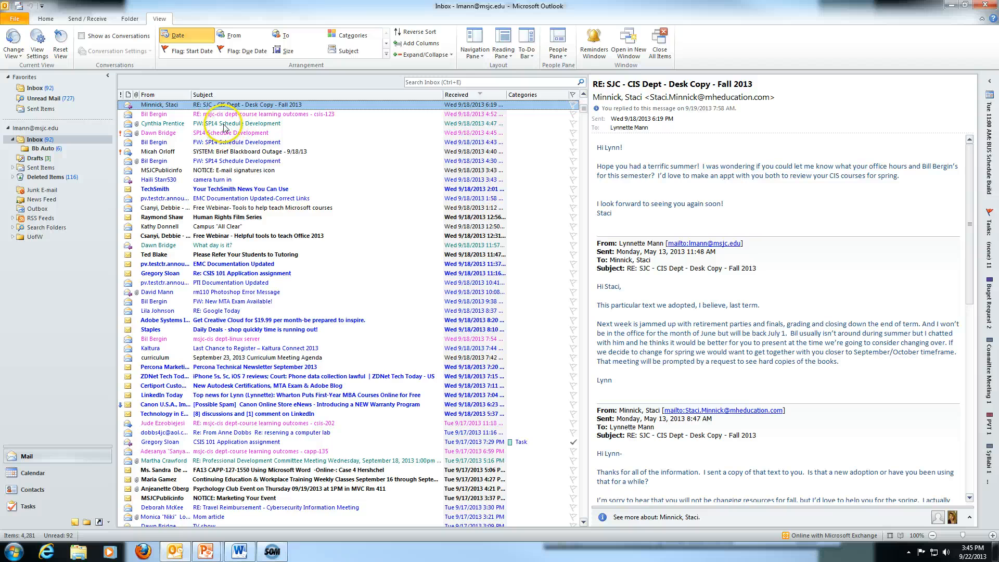
scroll(229, 135, "up", 6)
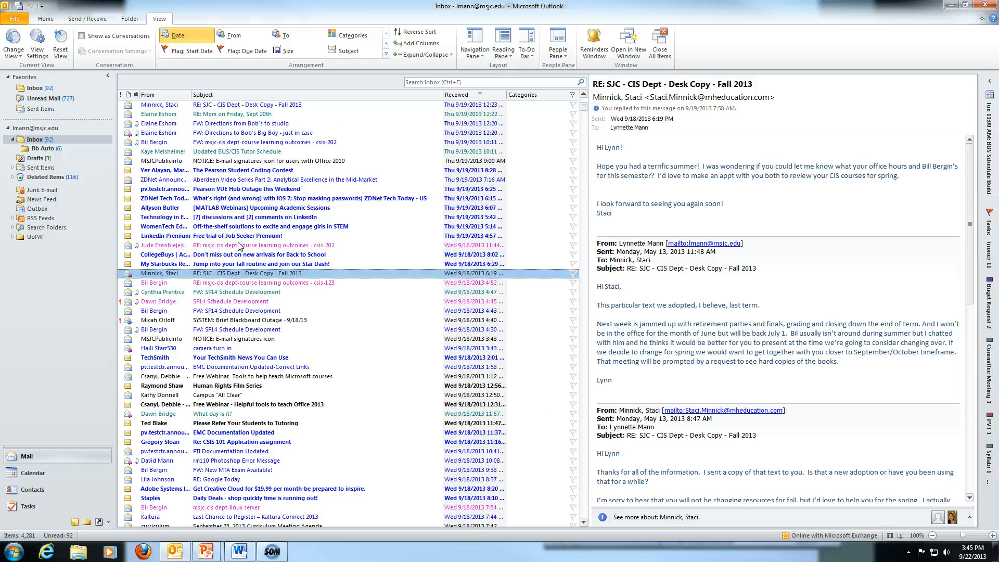
scroll(238, 246, "up", 15)
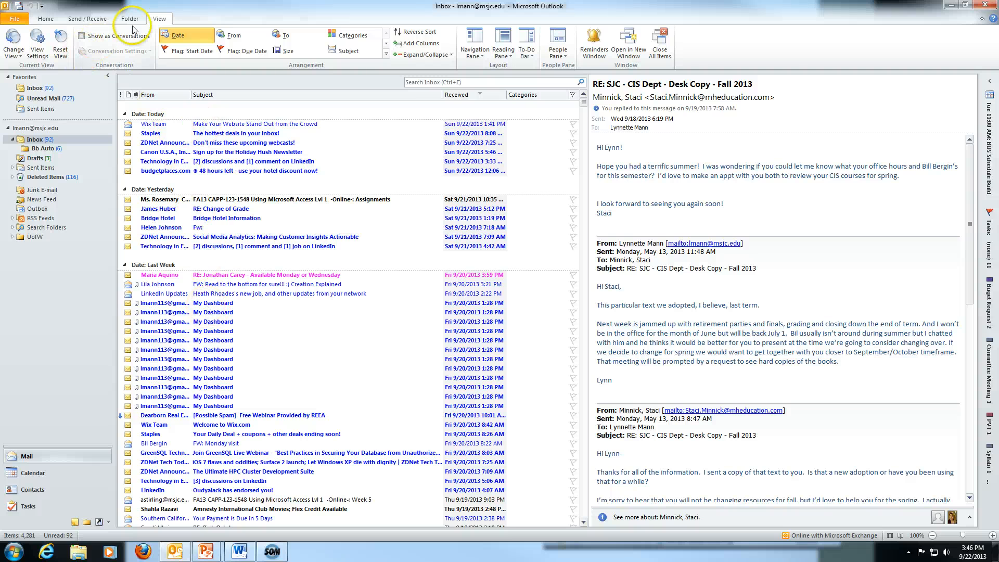
Turn on Show as Conversations for the Inbox folder only.
left_click(82, 39)
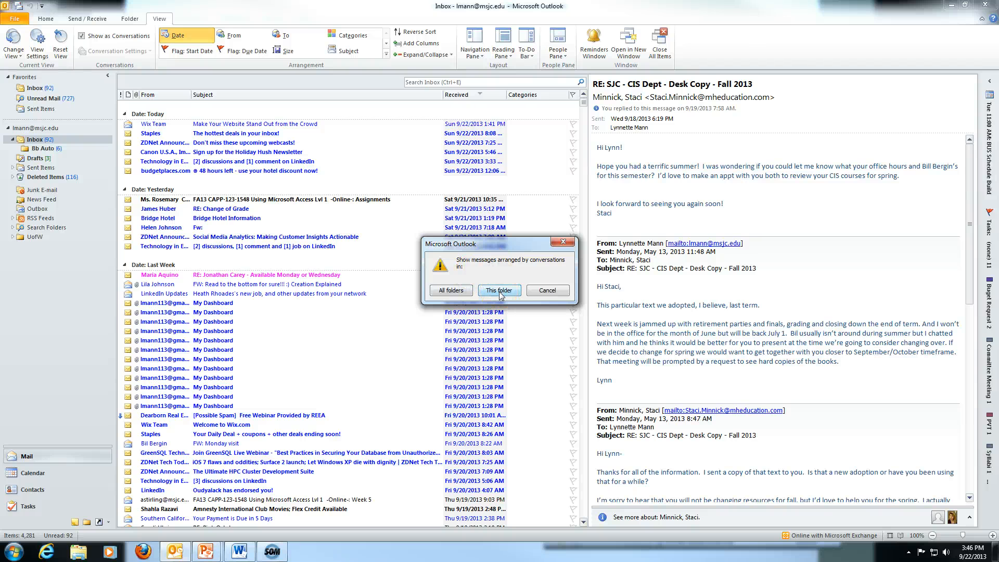
left_click(500, 292)
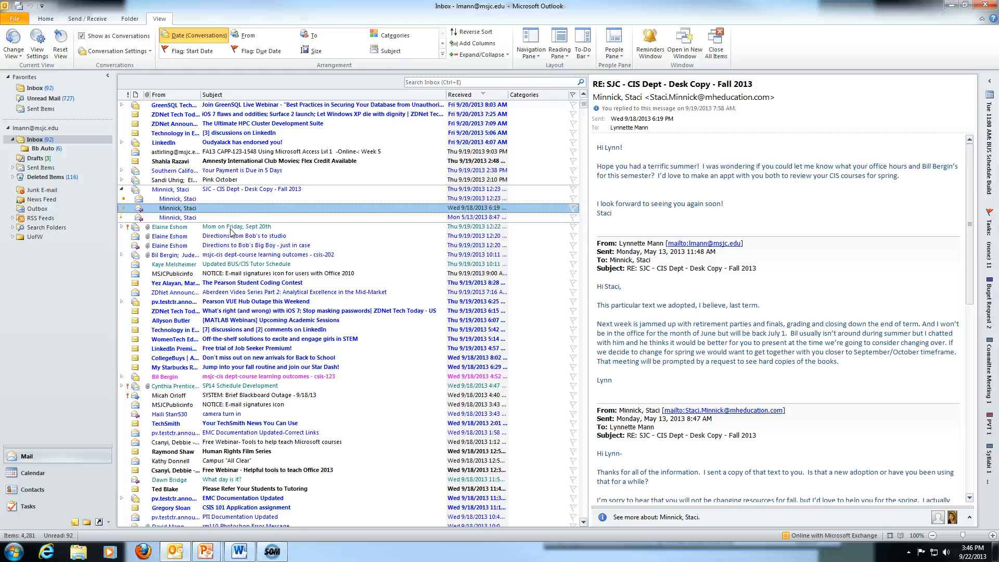
Select the Desk Copy conversation and read its May 13, Sep 18 and Sep 19 messages.
left_click(178, 190)
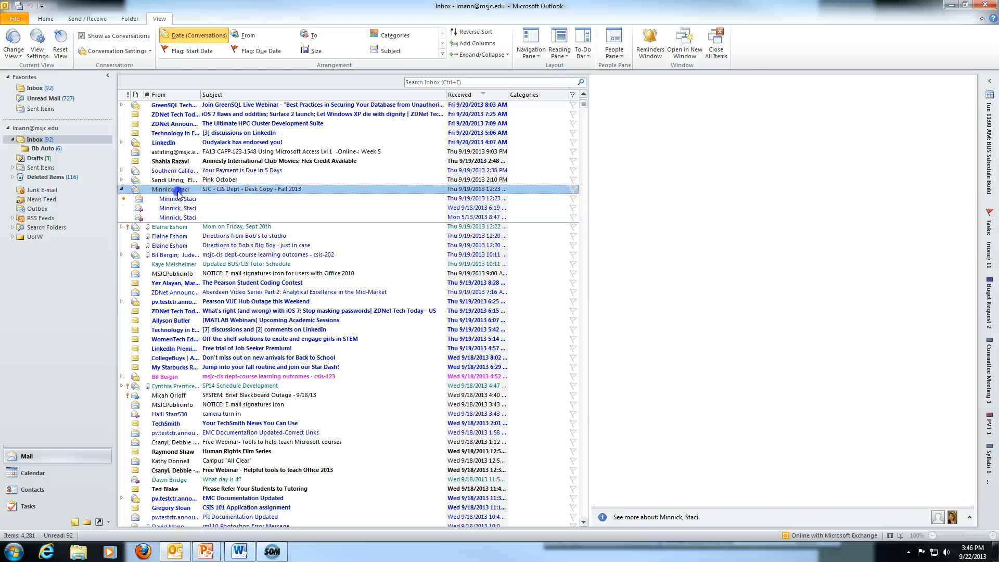
left_click(194, 218)
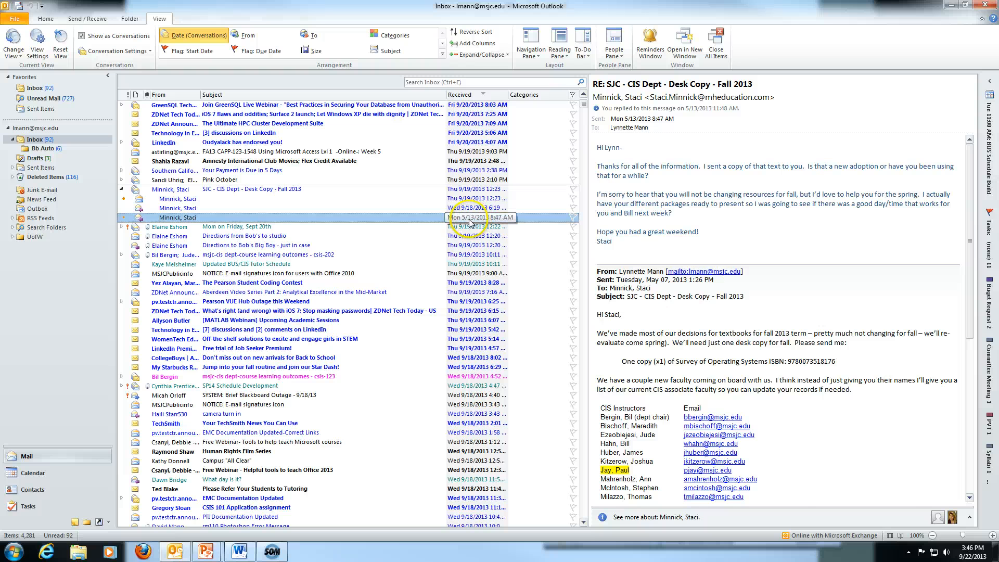
left_click(217, 208)
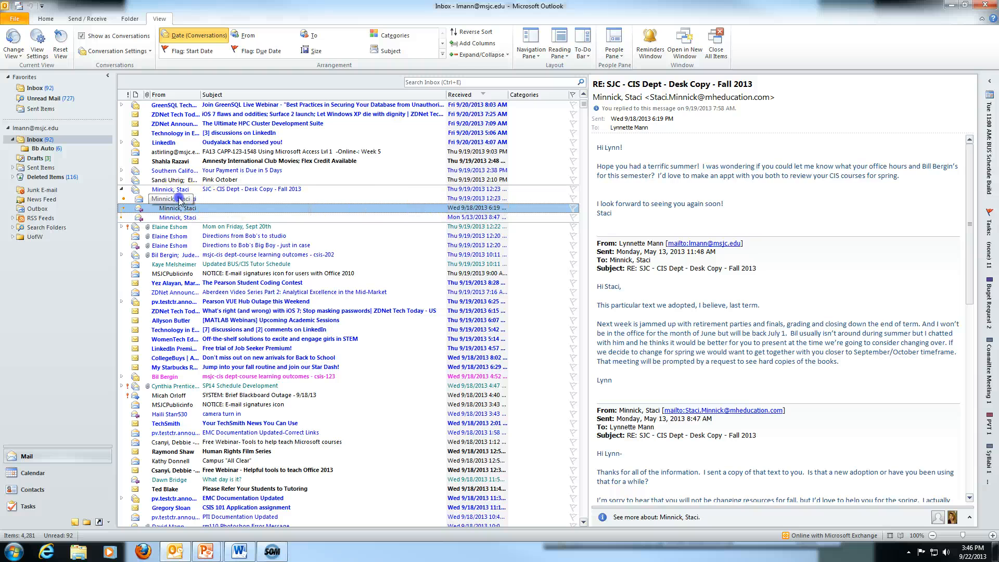
left_click(180, 199)
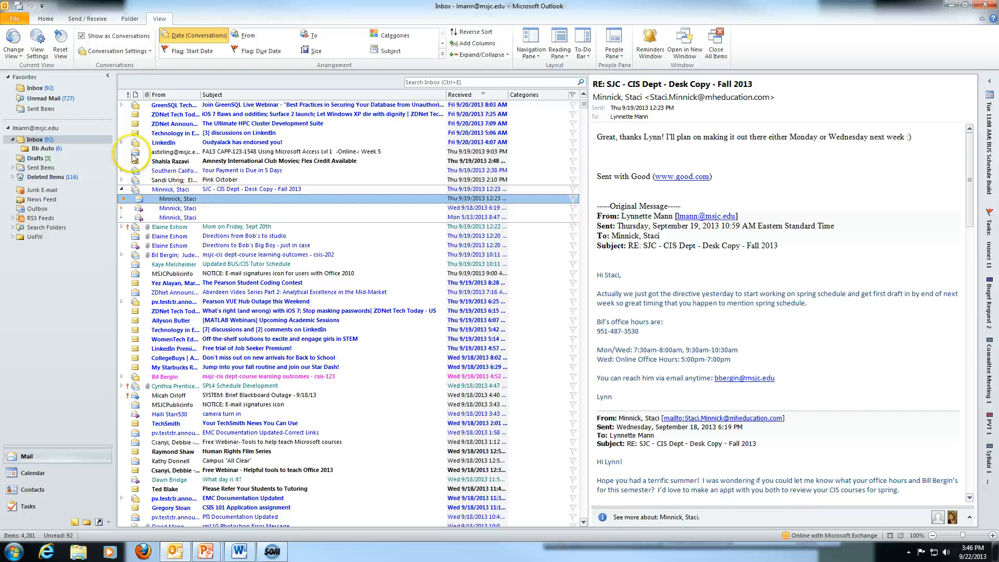
Expand the Pink October conversation, then expand and collapse SP14 Schedule Development.
scroll(149, 198, "up", 5)
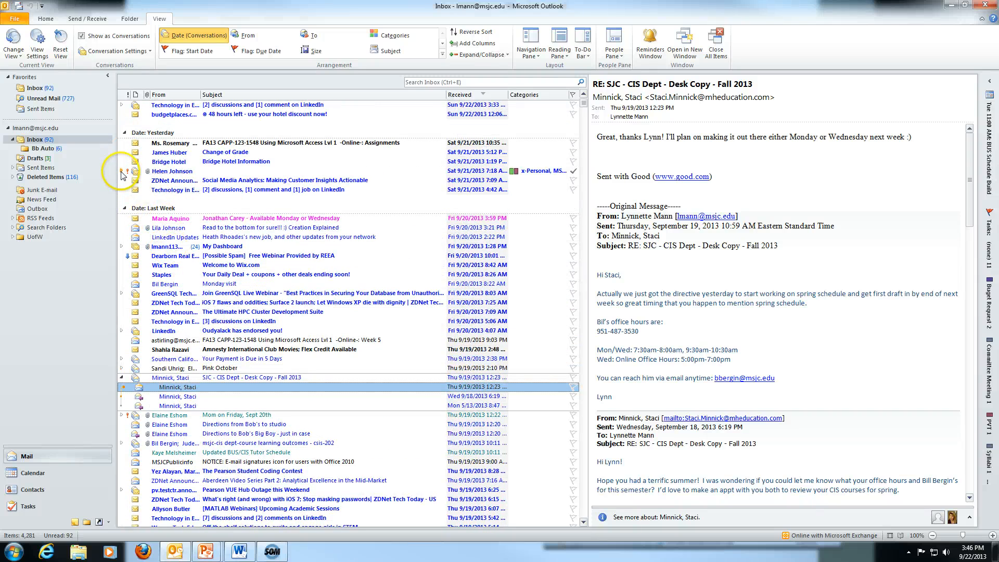
scroll(121, 175, "up", 2)
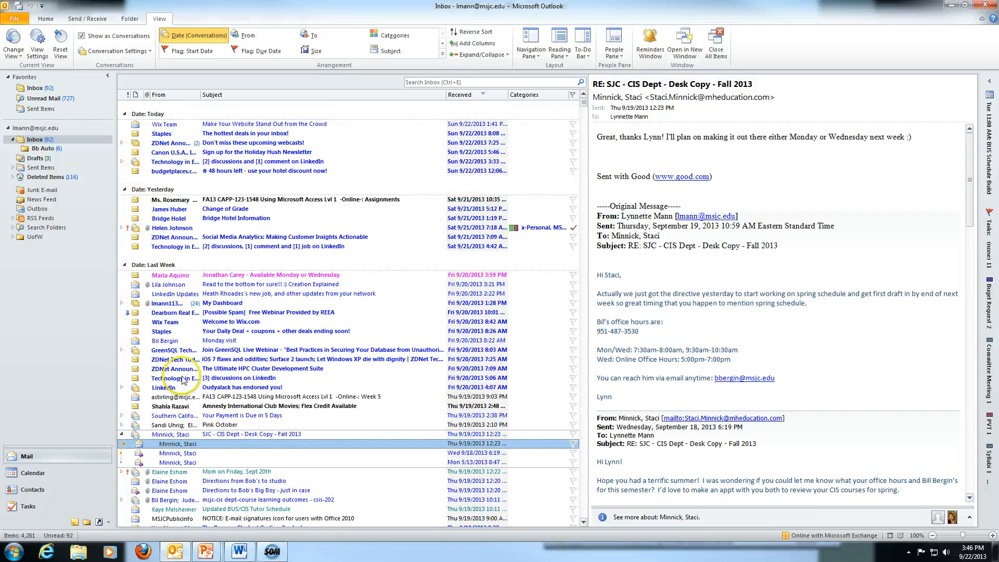
left_click(122, 425)
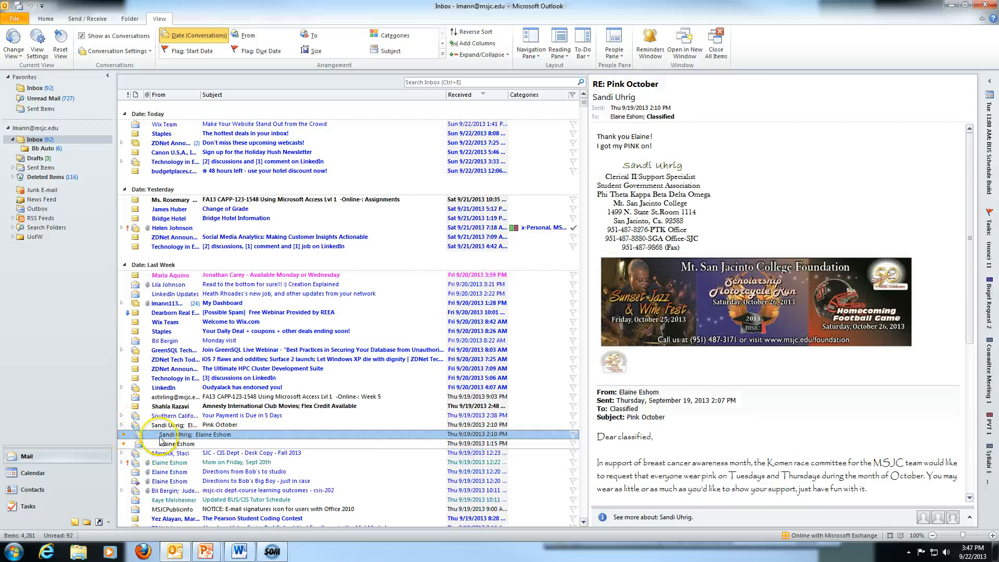
scroll(198, 444, "down", 6)
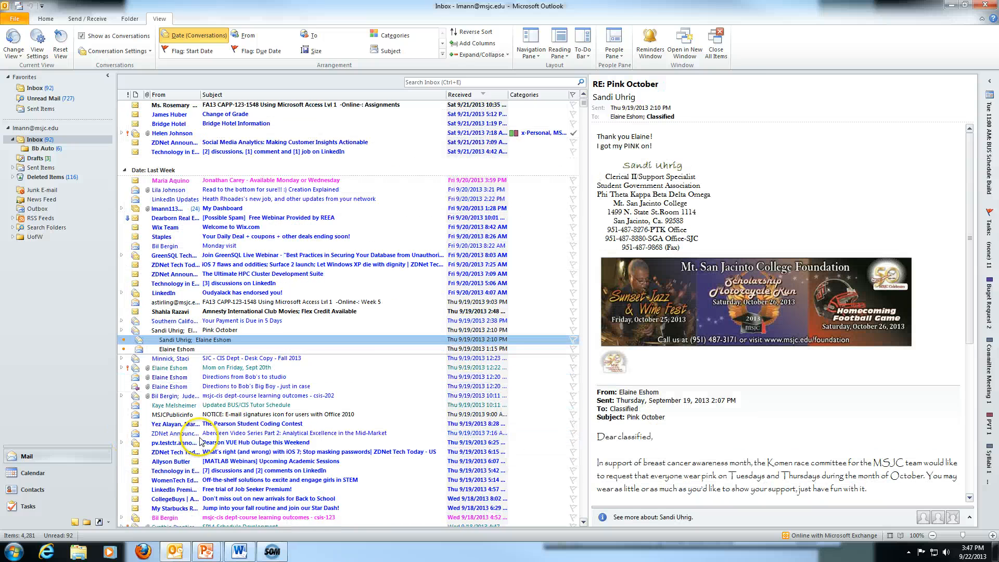
scroll(201, 442, "down", 1)
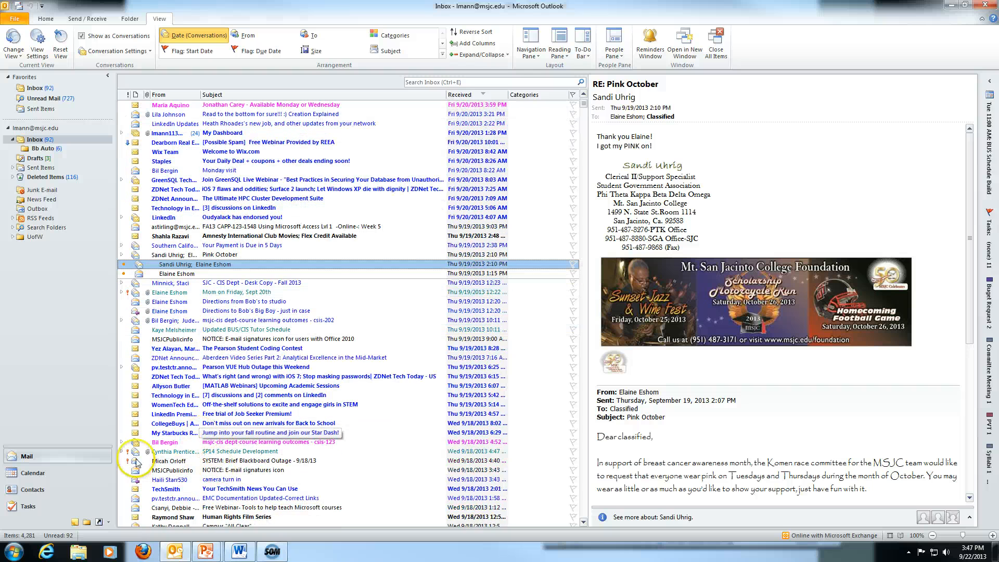
left_click(120, 451)
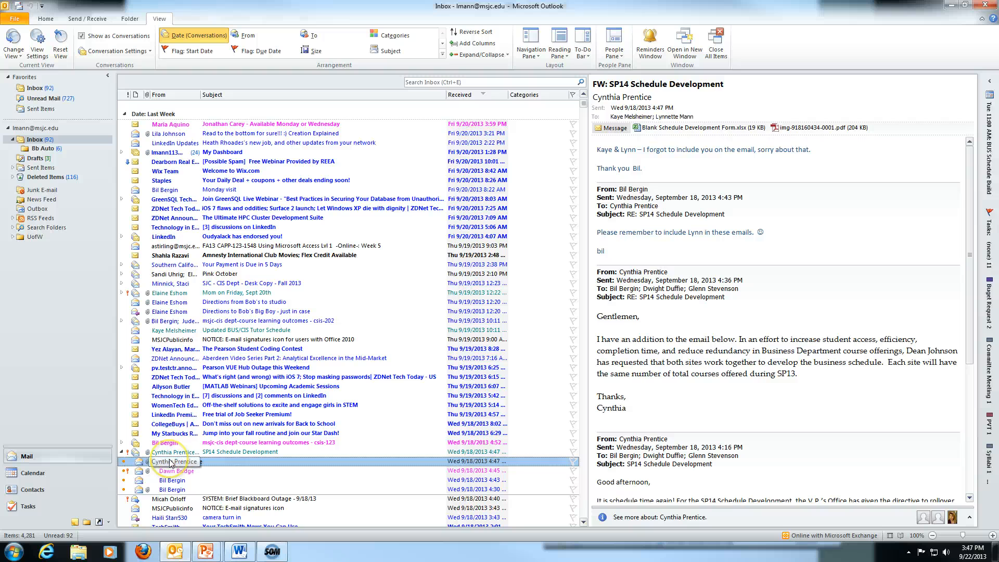
left_click(121, 452)
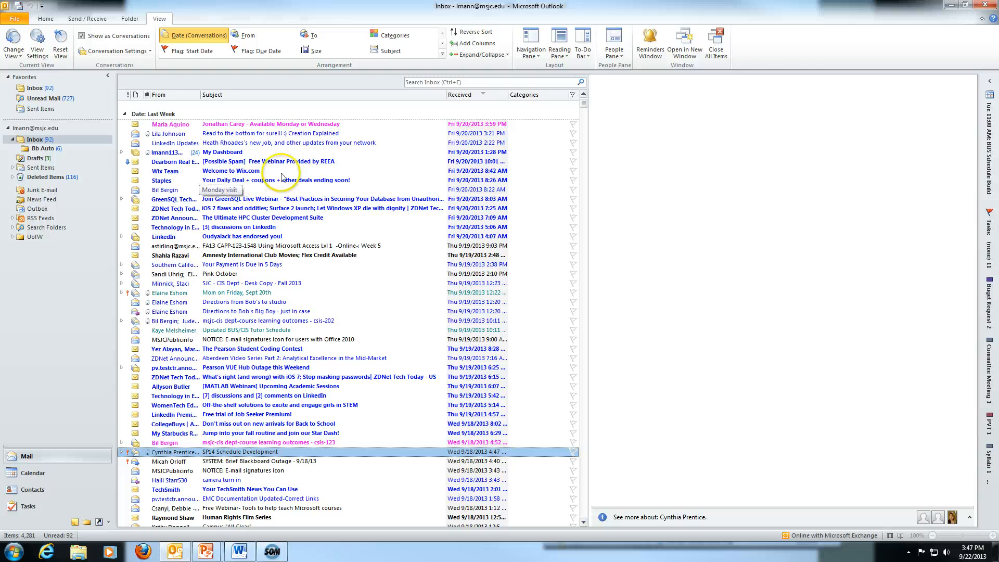
left_click(386, 39)
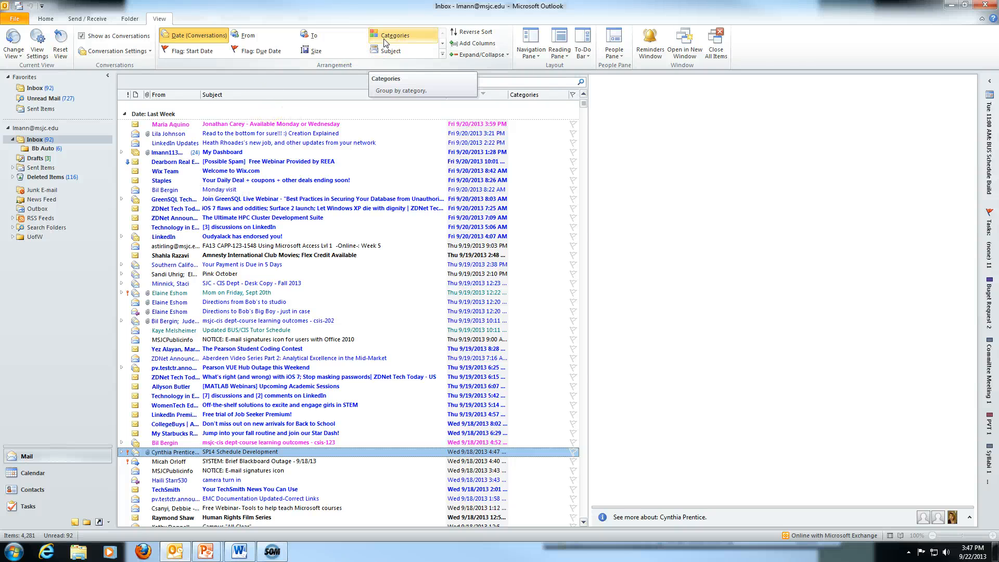
left_click(215, 54)
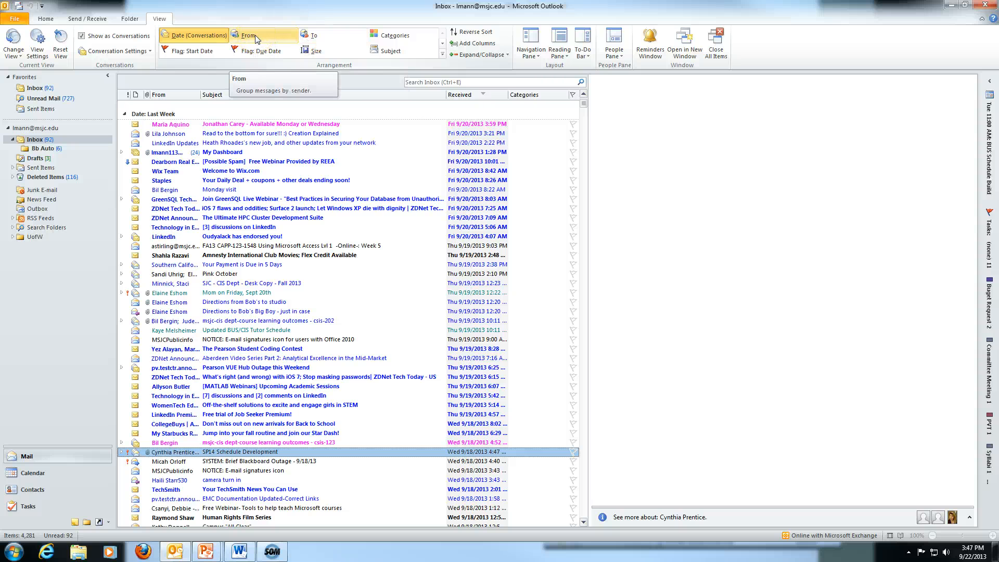
left_click(196, 38)
Arrange the inbox by From and browse the resulting sender groups.
left_click(248, 38)
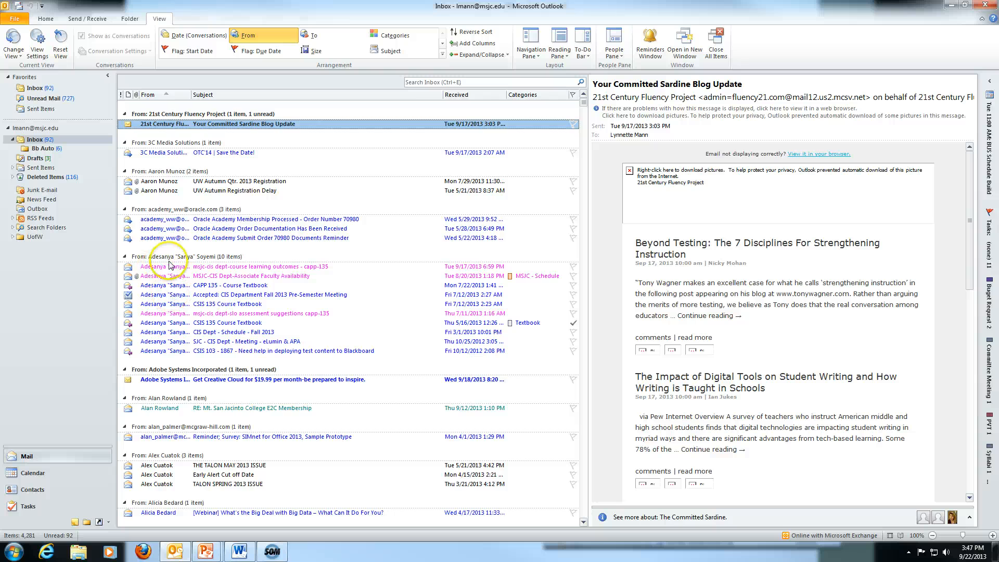
scroll(177, 286, "down", 13)
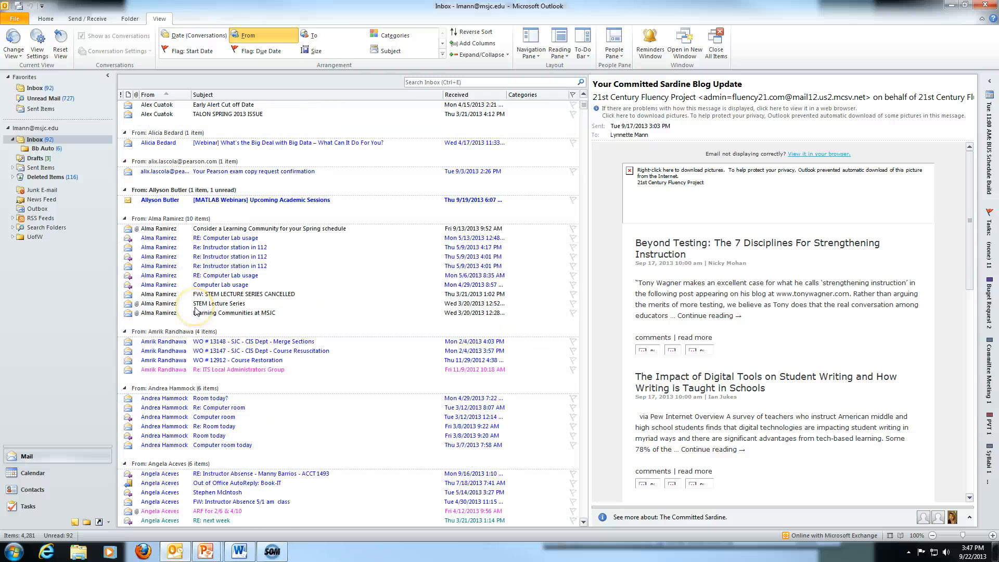
scroll(195, 311, "down", 4)
scroll(195, 311, "down", 20)
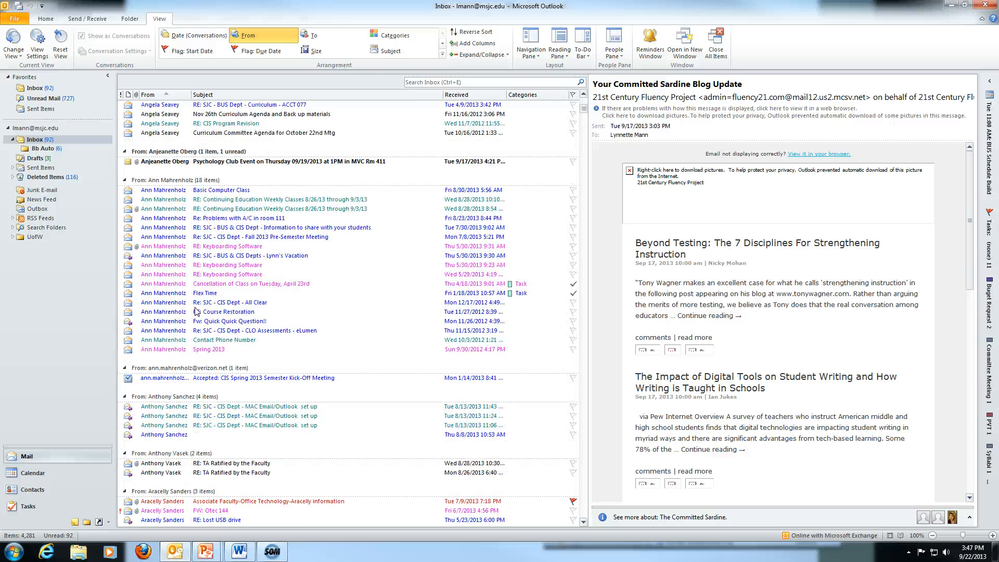
scroll(197, 310, "down", 20)
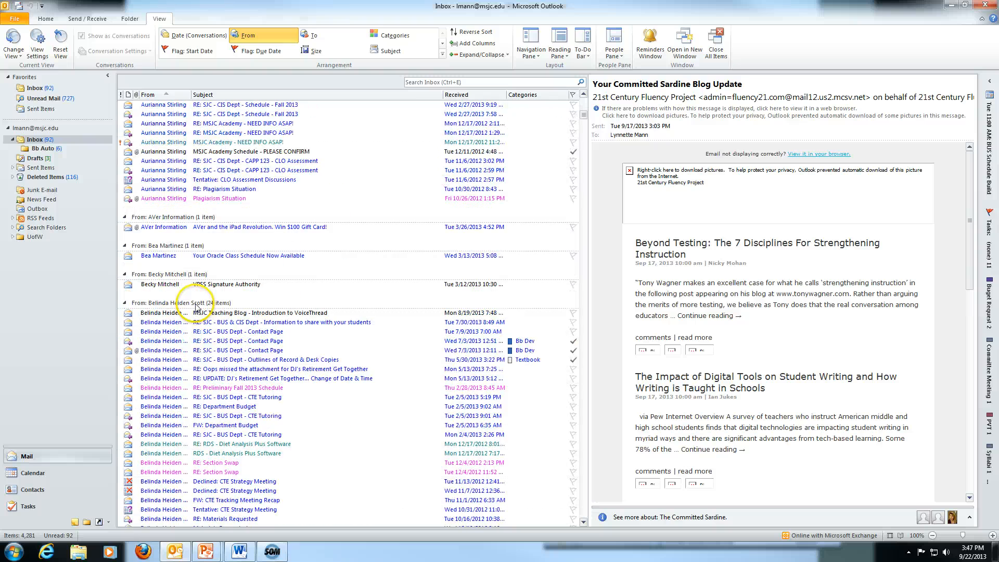
scroll(196, 311, "down", 11)
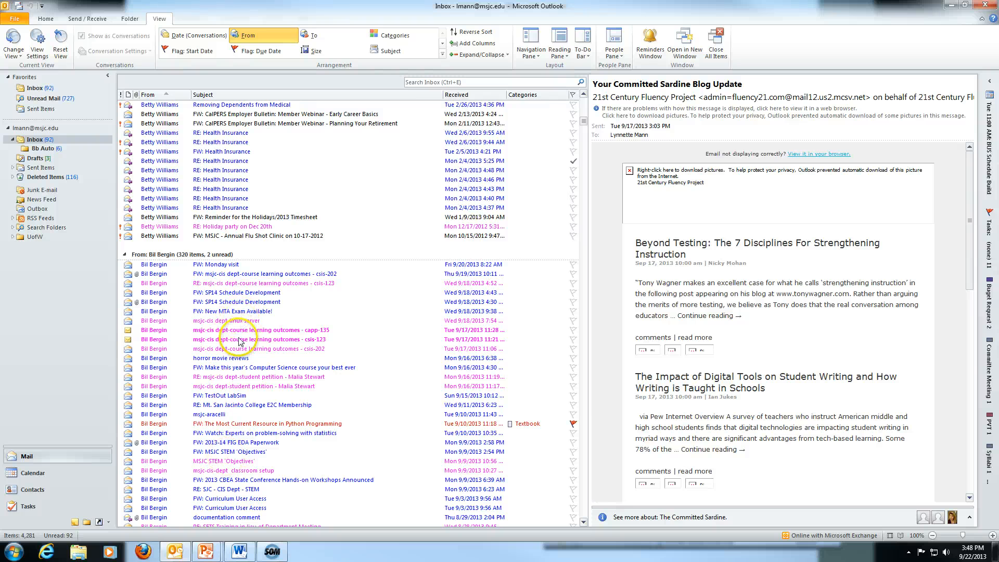
scroll(241, 328, "up", 2)
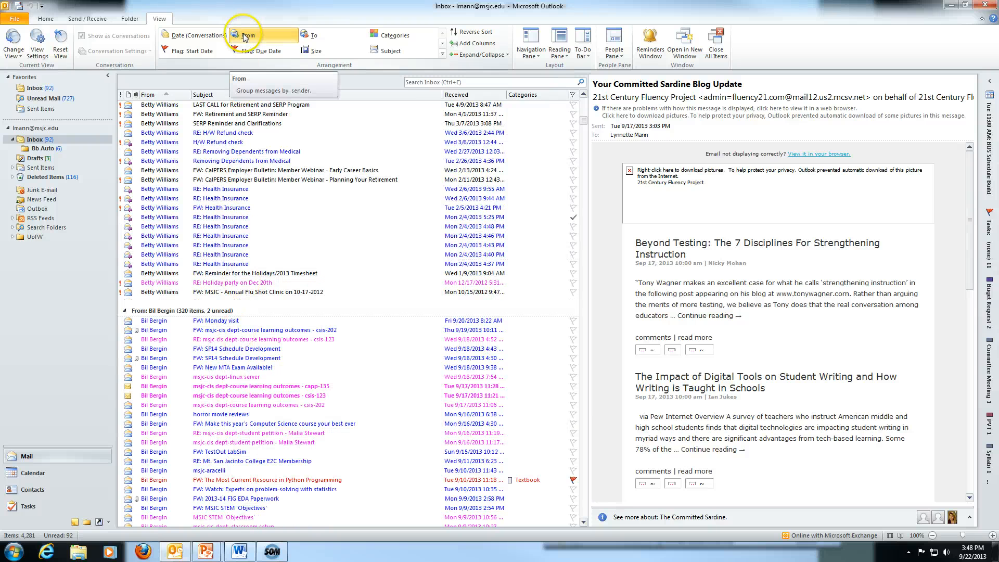
Arrange the inbox by Categories and return to the top of the list.
left_click(388, 36)
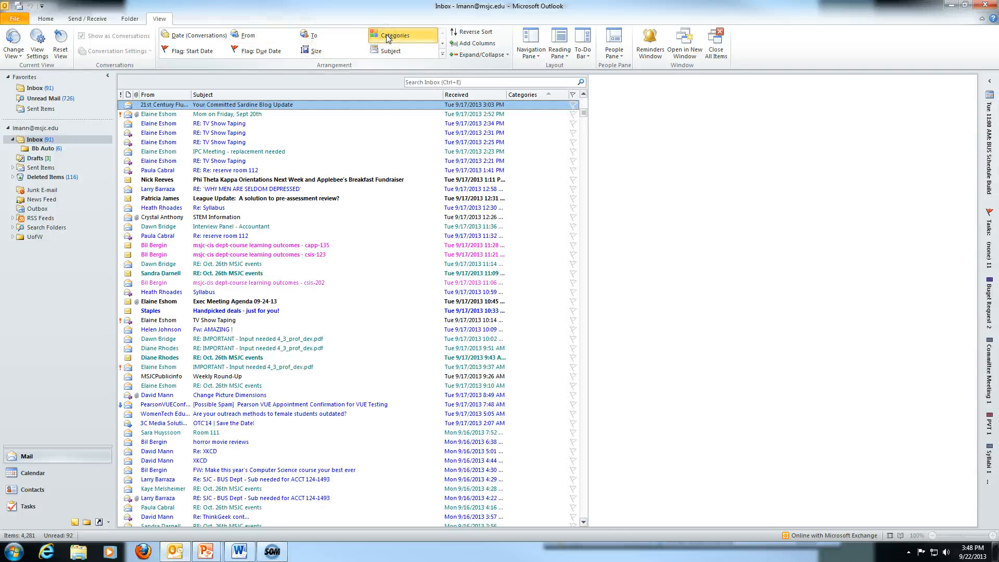
scroll(429, 239, "up", 15)
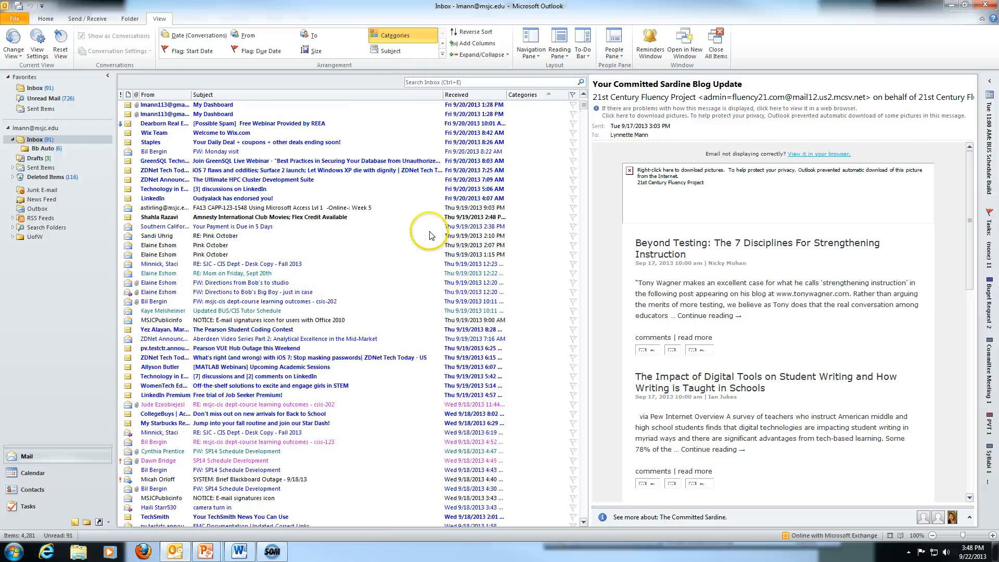
scroll(429, 236, "up", 2)
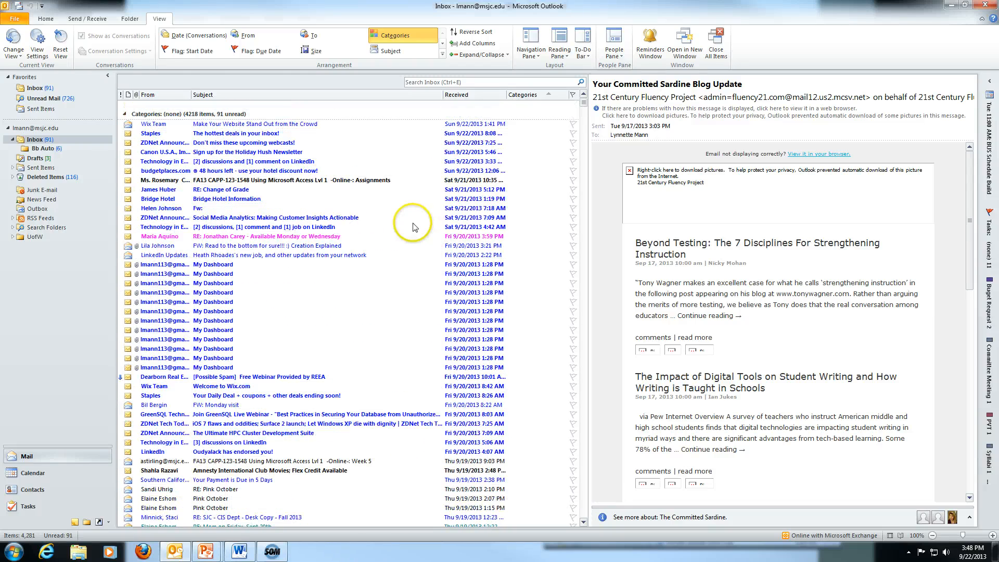
Arrange the inbox by Flag: Start Date and collapse the No Date and Today groups.
left_click(177, 52)
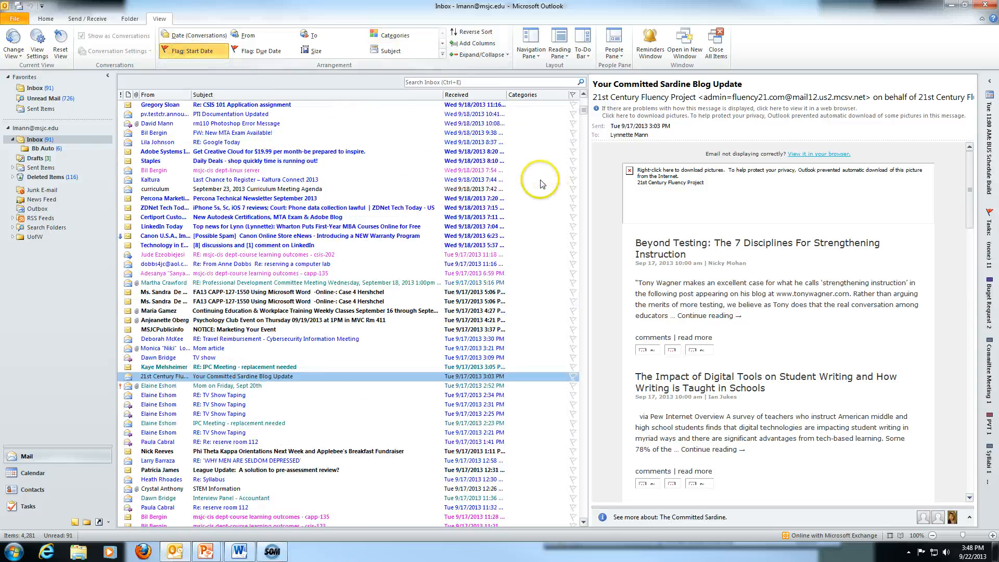
scroll(540, 172, "up", 20)
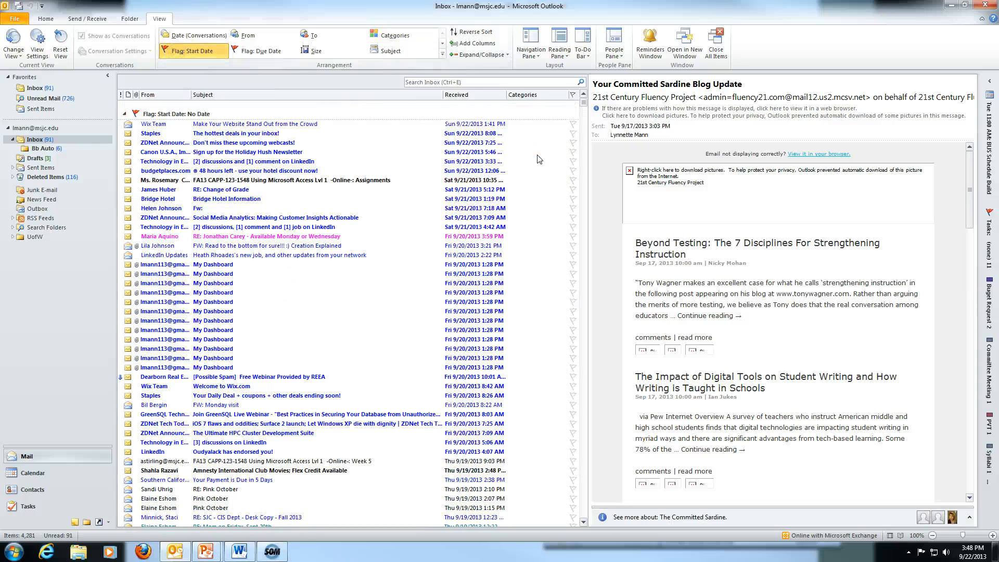
left_click(125, 113)
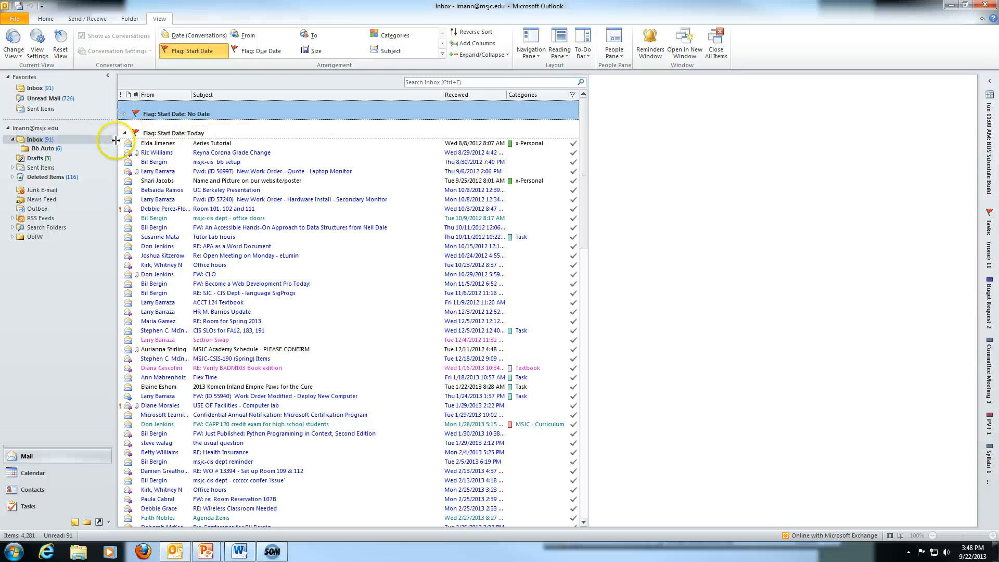
left_click(125, 133)
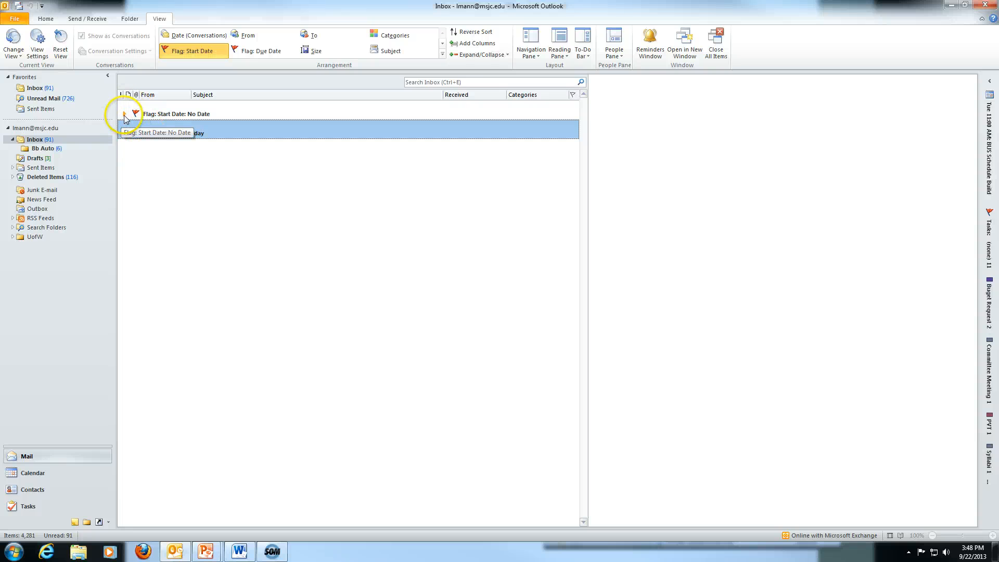
Re-expand the No Date and Today groups, then switch back to Date (Conversations).
left_click(125, 113)
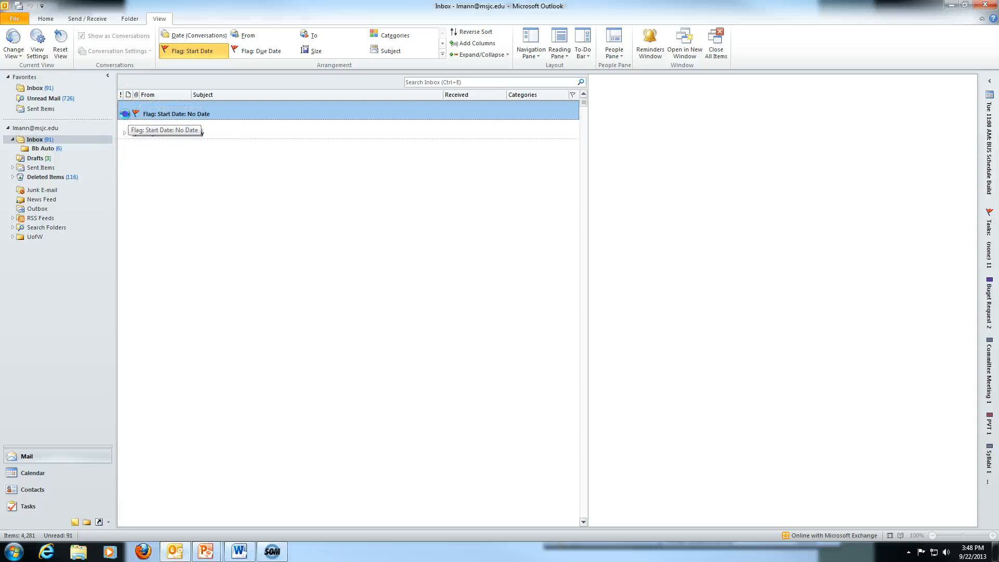
left_click(125, 113)
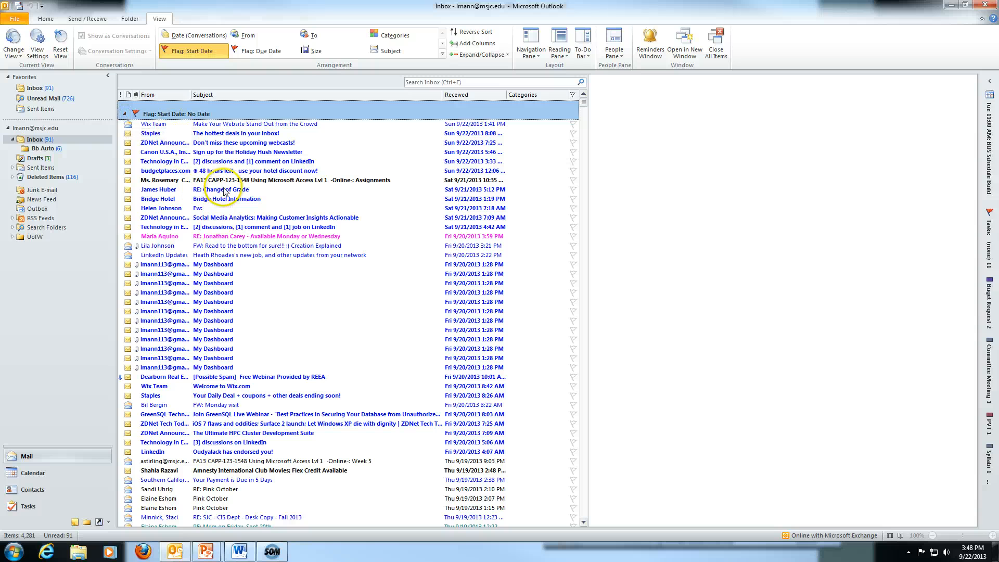
left_click(124, 113)
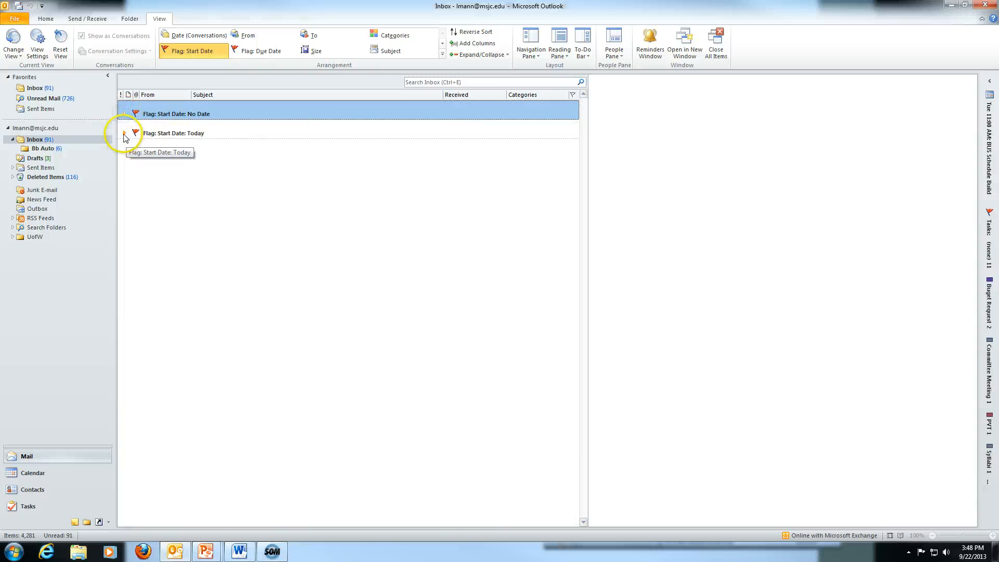
left_click(125, 134)
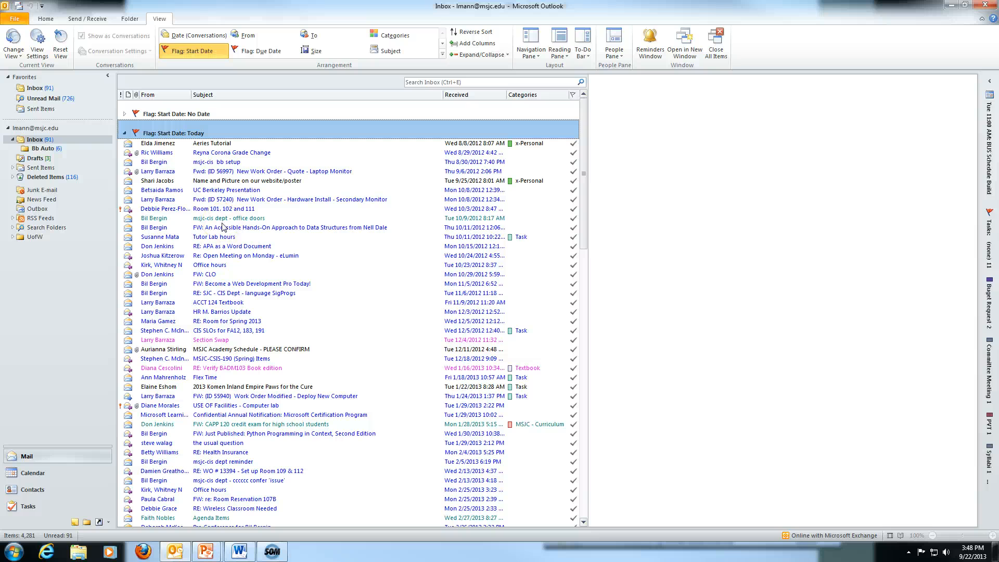
left_click(180, 41)
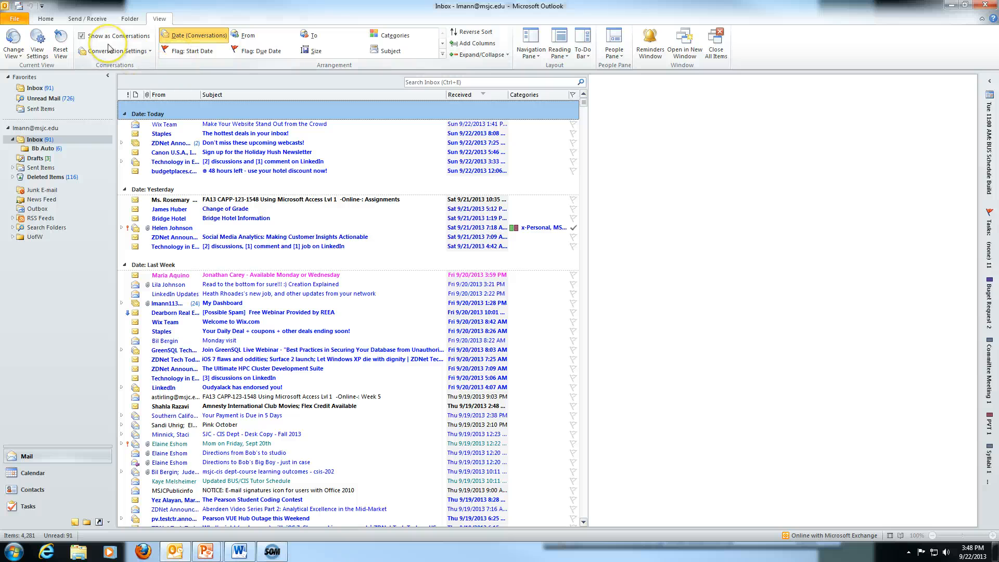
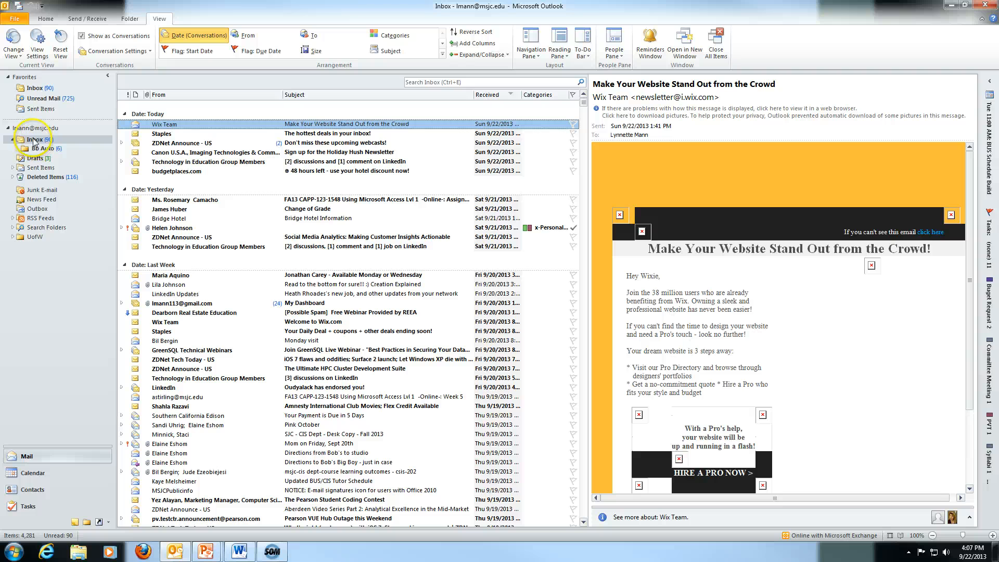
Select the Inbox to list its messages, with the Auto subfolder nested beneath it.
left_click(31, 141)
Create a new subfolder named Desk Copy under the Inbox.
right_click(32, 142)
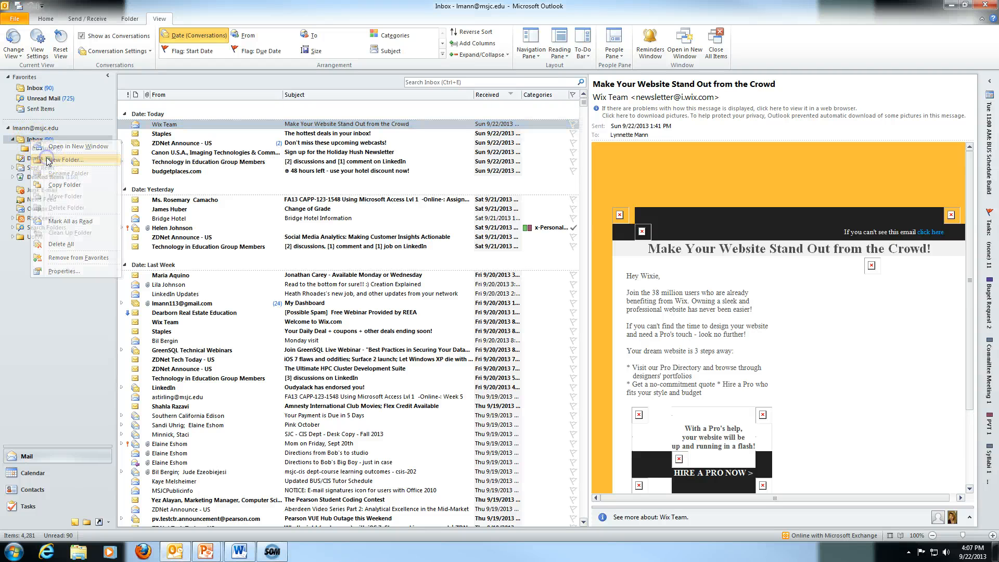
left_click(48, 160)
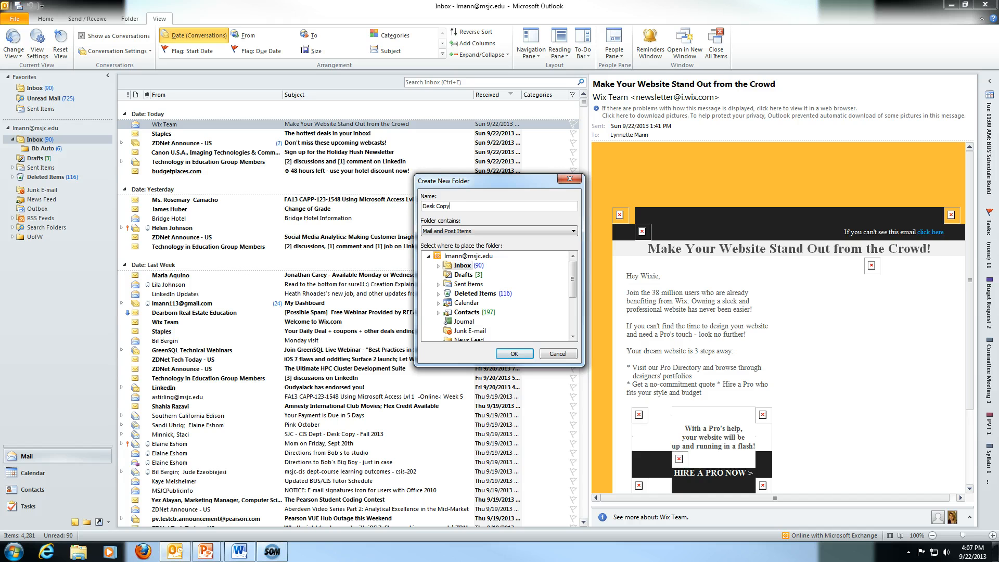
left_click(514, 354)
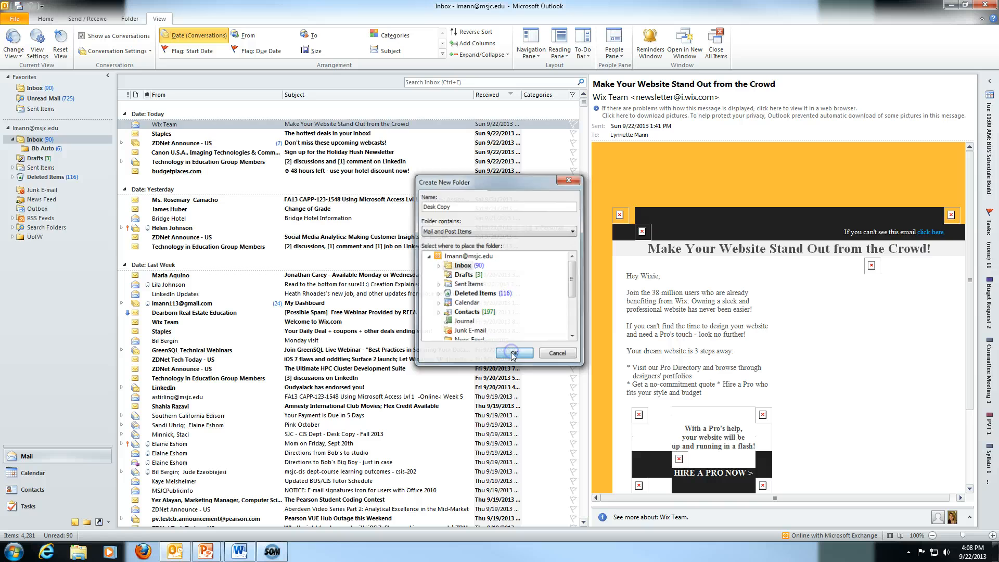
Create a second Inbox subfolder named instructor inquiries.
right_click(37, 143)
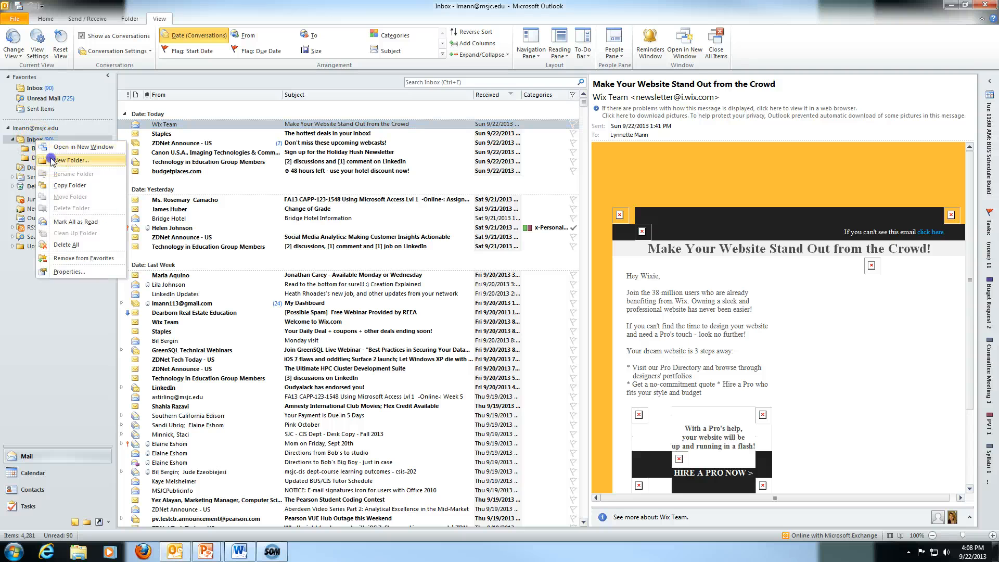
left_click(68, 161)
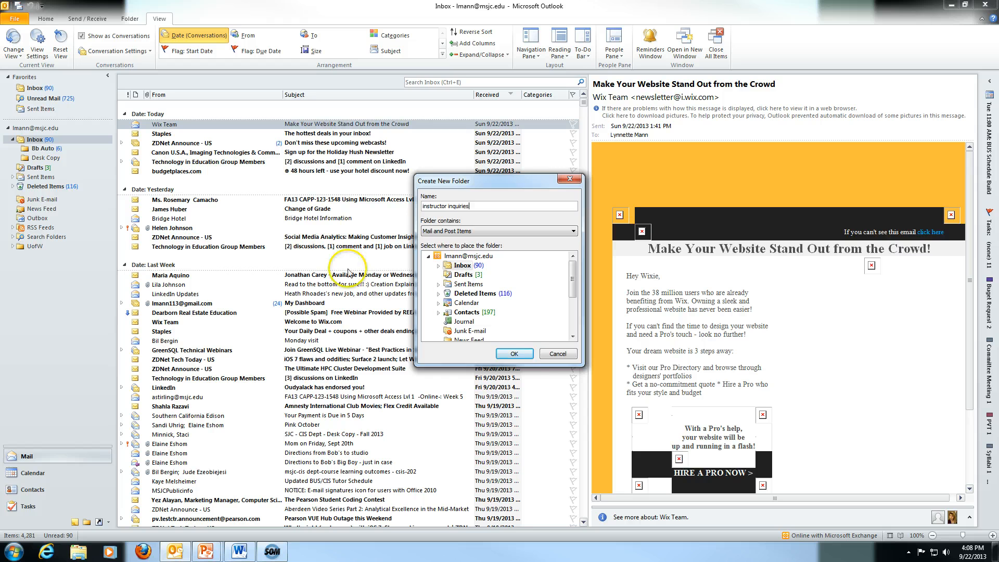
left_click(518, 353)
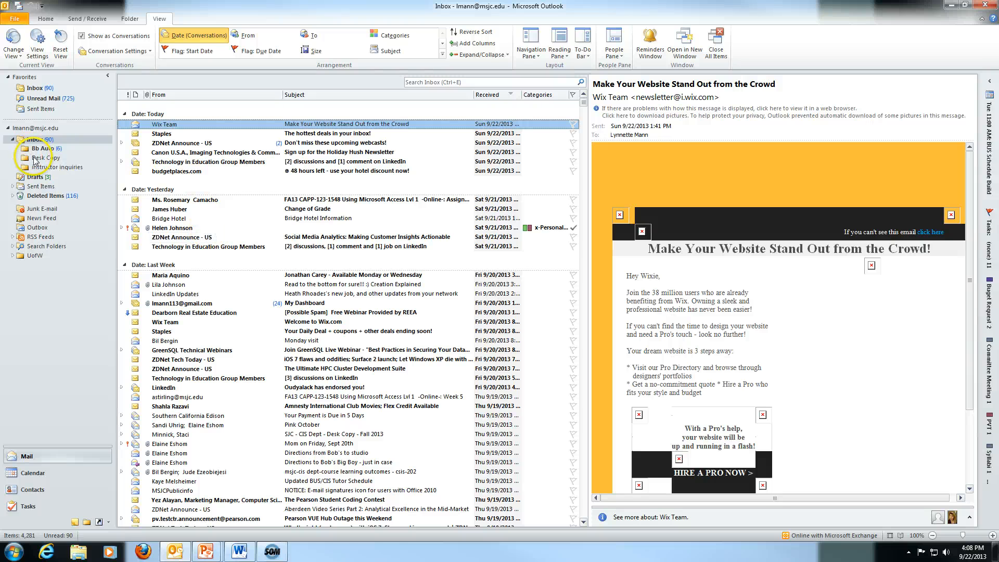
Search the Inbox for 'desk copy' and select the desk-copy, textbook and course messages.
left_click(431, 82)
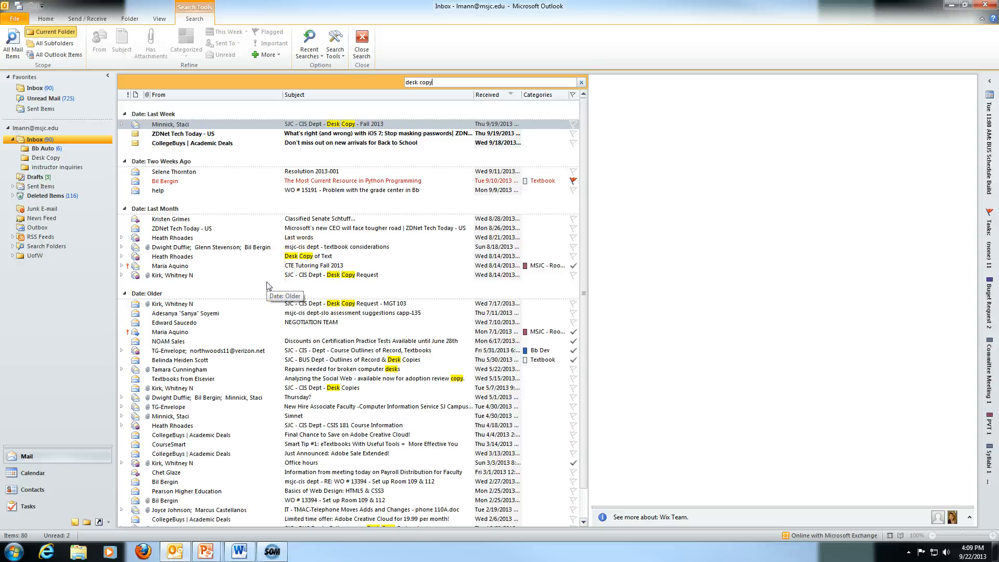
left_click(186, 125)
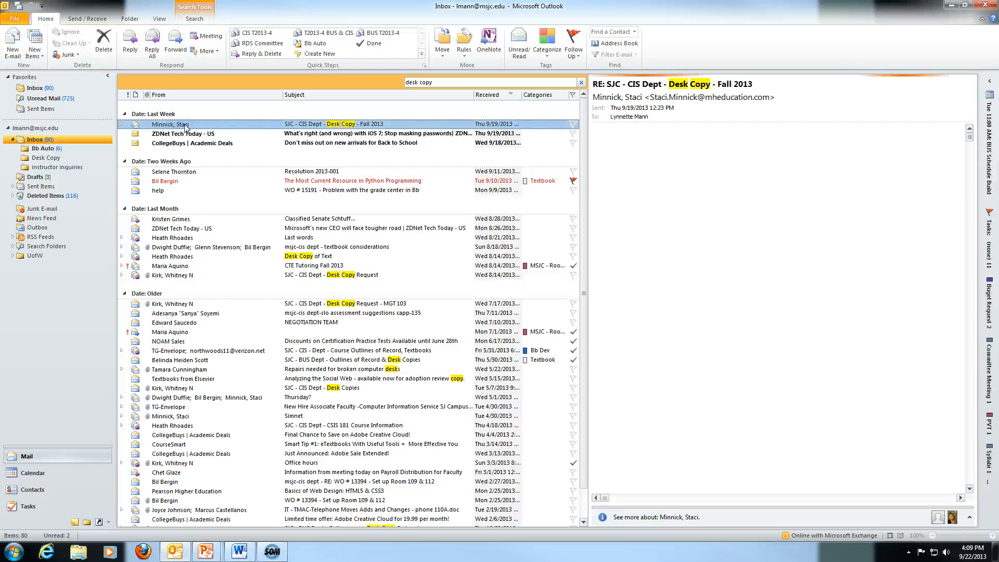
left_click(293, 256, "ctrl")
left_click(305, 276, "ctrl")
left_click(314, 304, "ctrl")
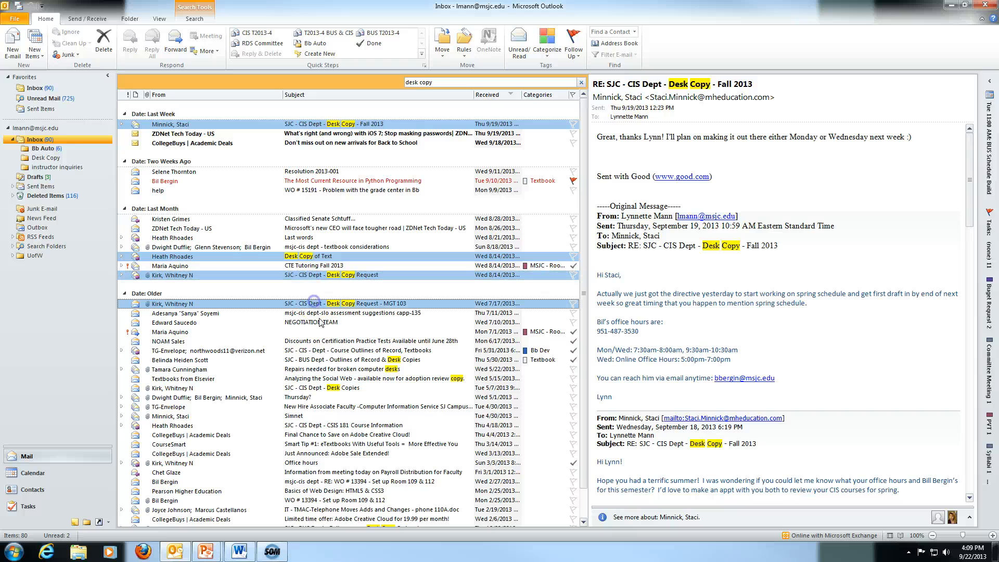
left_click(336, 360, "ctrl")
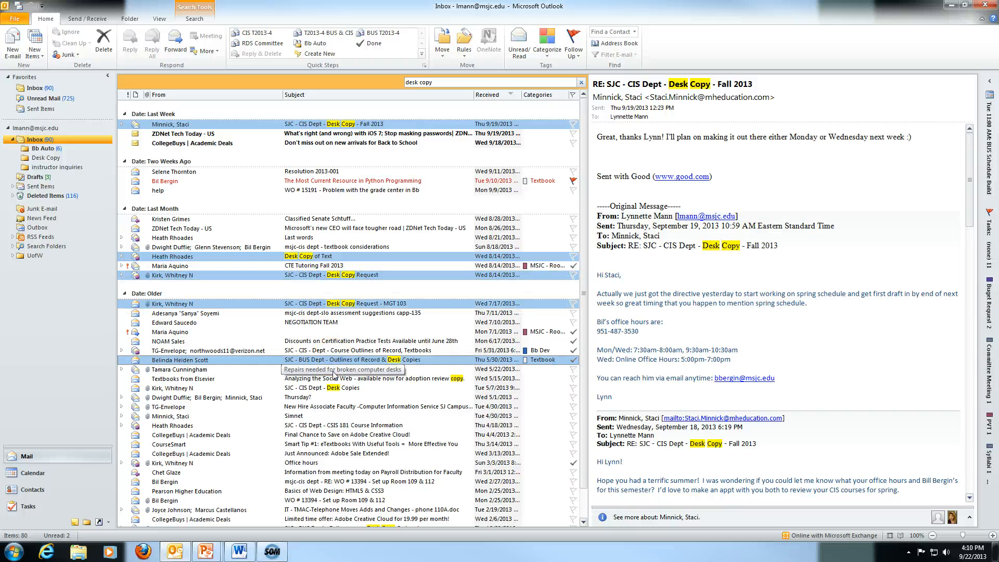
left_click(364, 389, "ctrl")
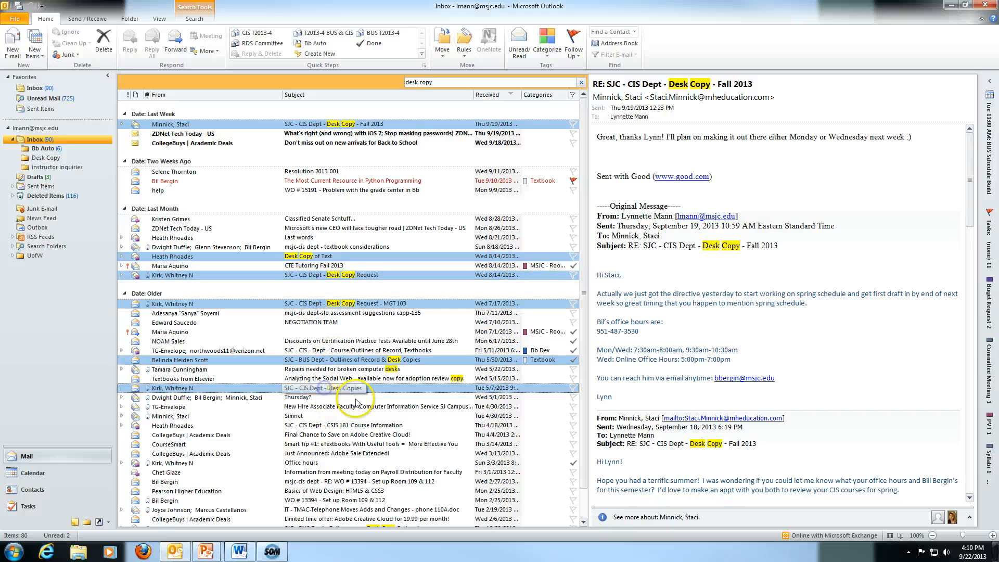
left_click(364, 379, "ctrl")
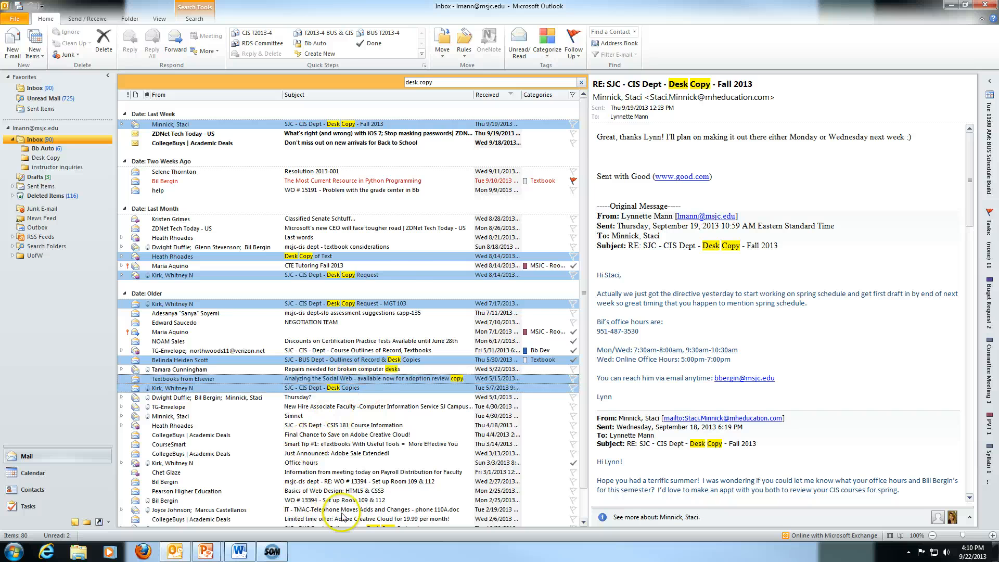
scroll(353, 477, "down", 2)
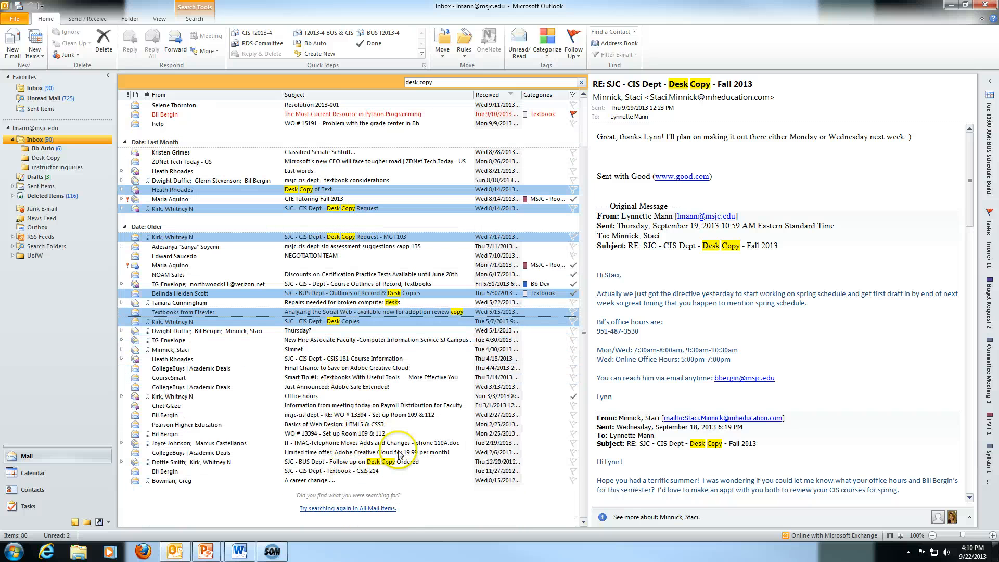
left_click(388, 462, "ctrl")
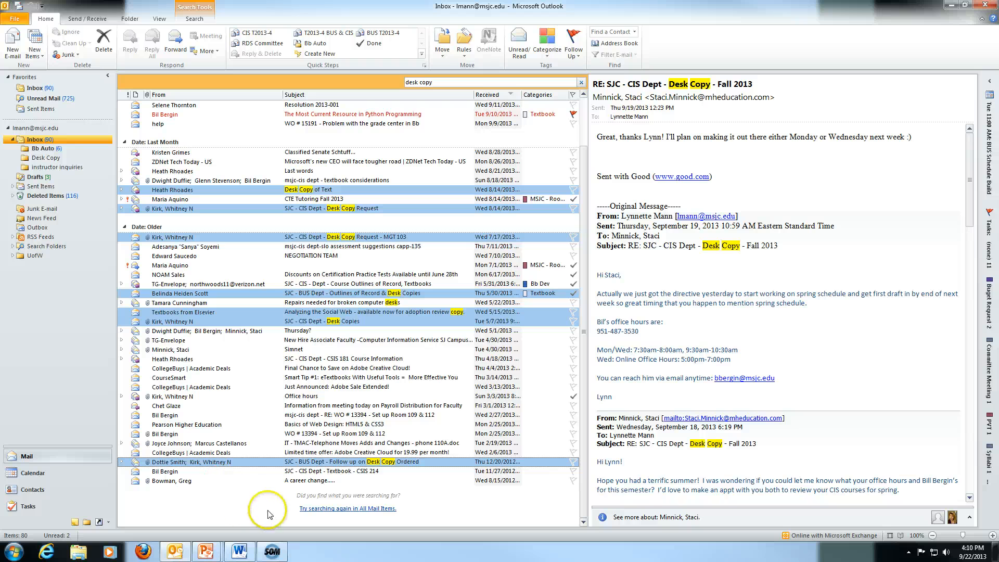
left_click(334, 471, "ctrl")
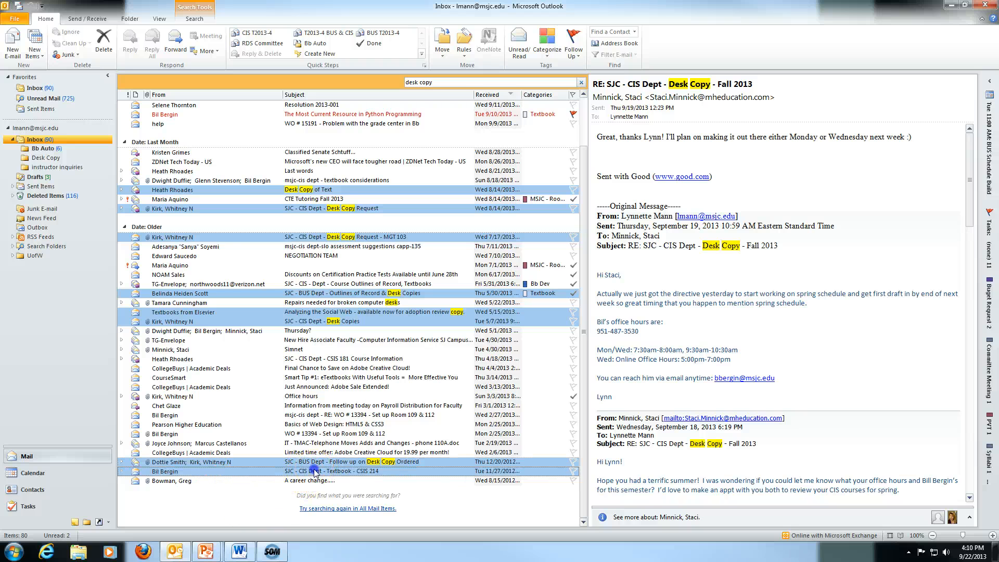
left_click(336, 359, "ctrl")
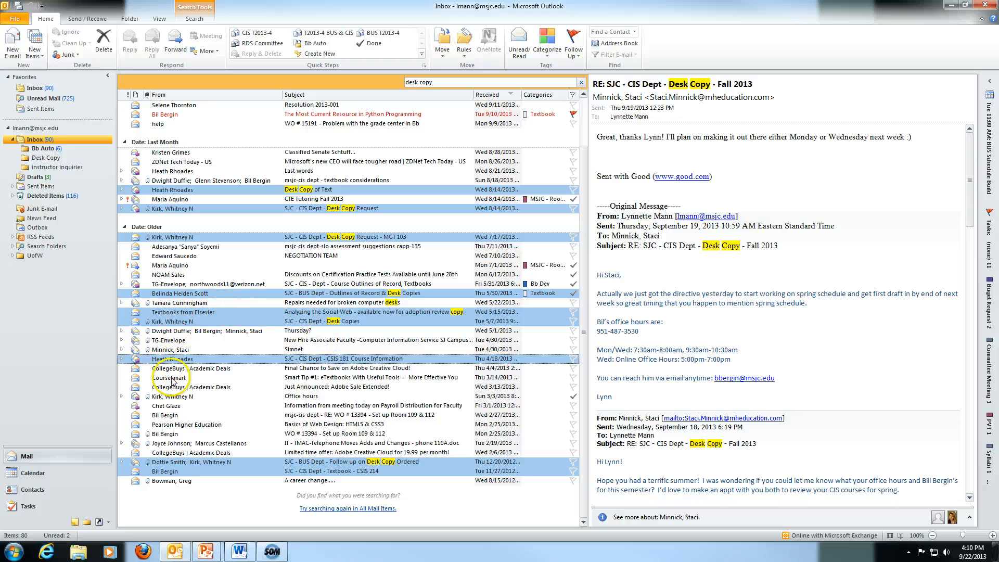
left_click(169, 350, "ctrl")
left_click(171, 396, "ctrl")
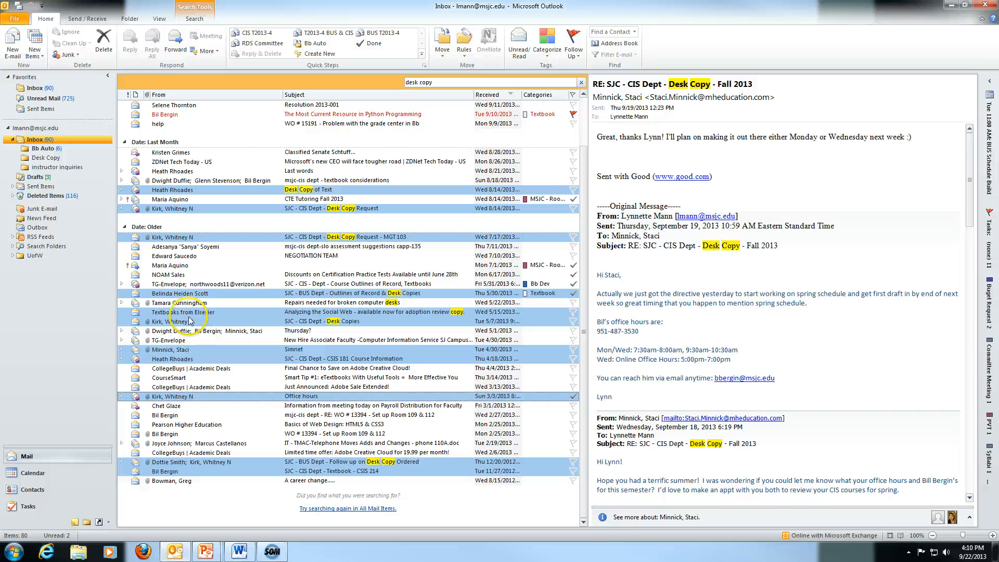
Move the selected messages into Desk Copy, check the folder, and return to the Inbox.
left_click_drag(184, 315, 58, 160)
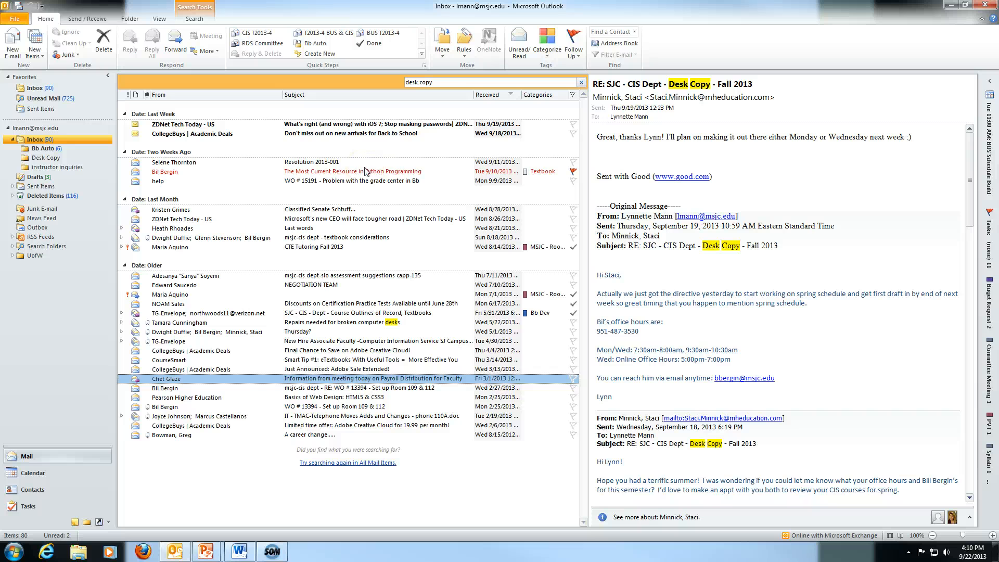
left_click(39, 159)
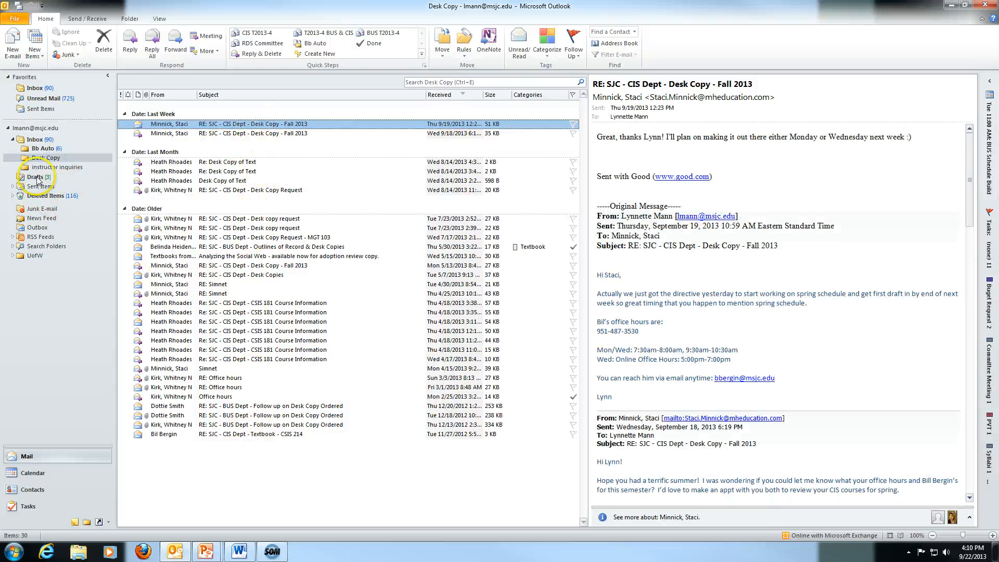
left_click(31, 139)
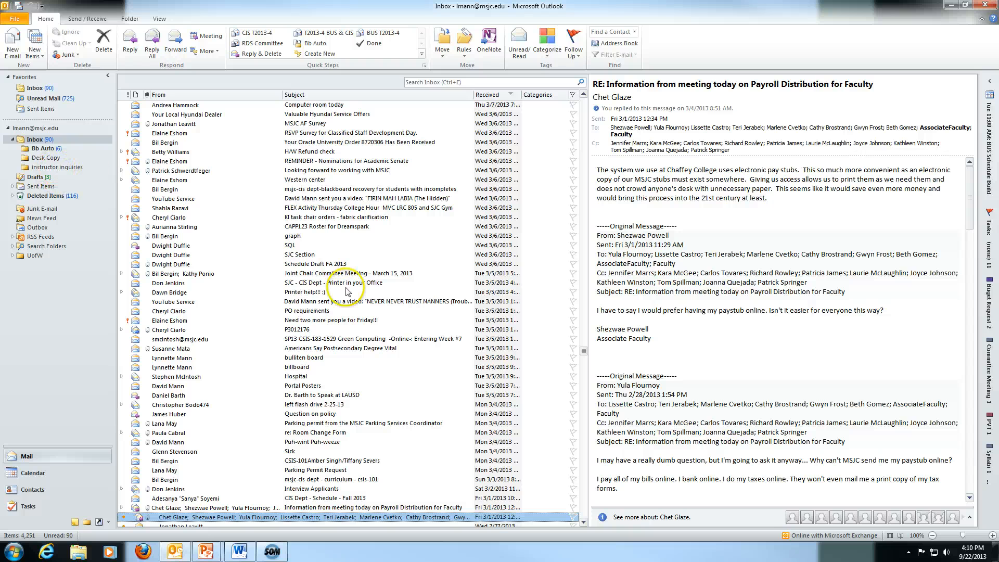
Search the Inbox for 'question' and group the results by sender.
left_click(463, 82)
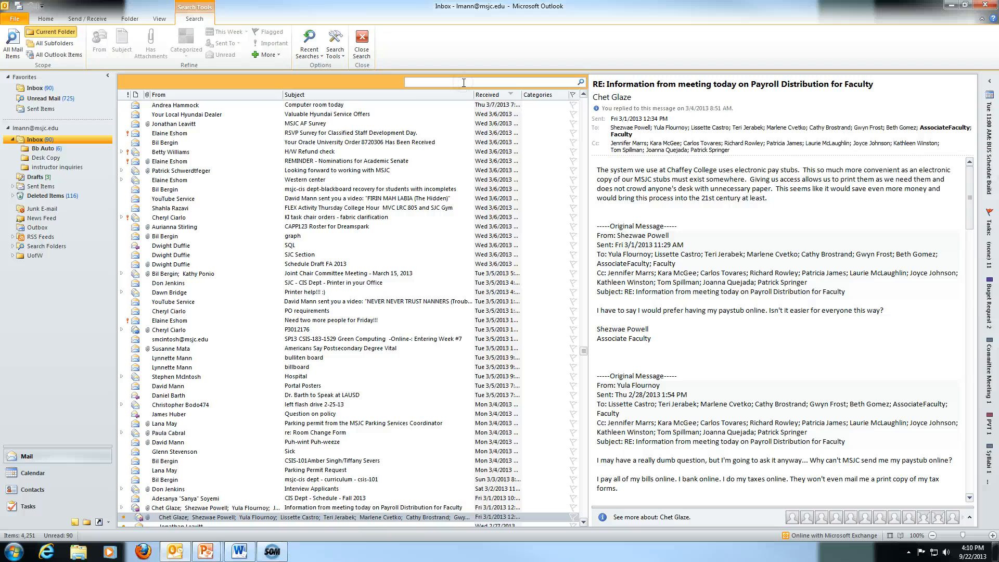
type("question")
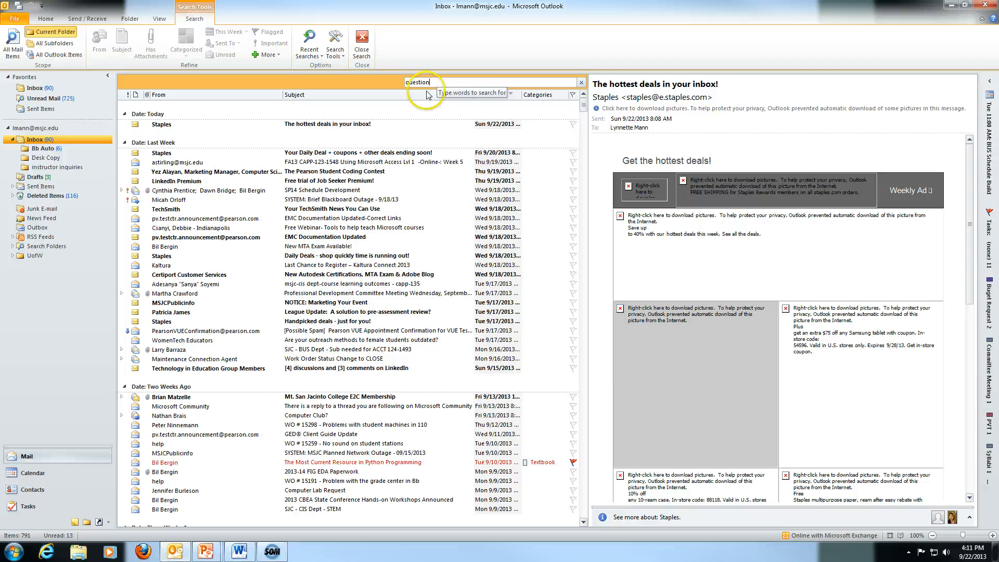
scroll(204, 243, "down", 3)
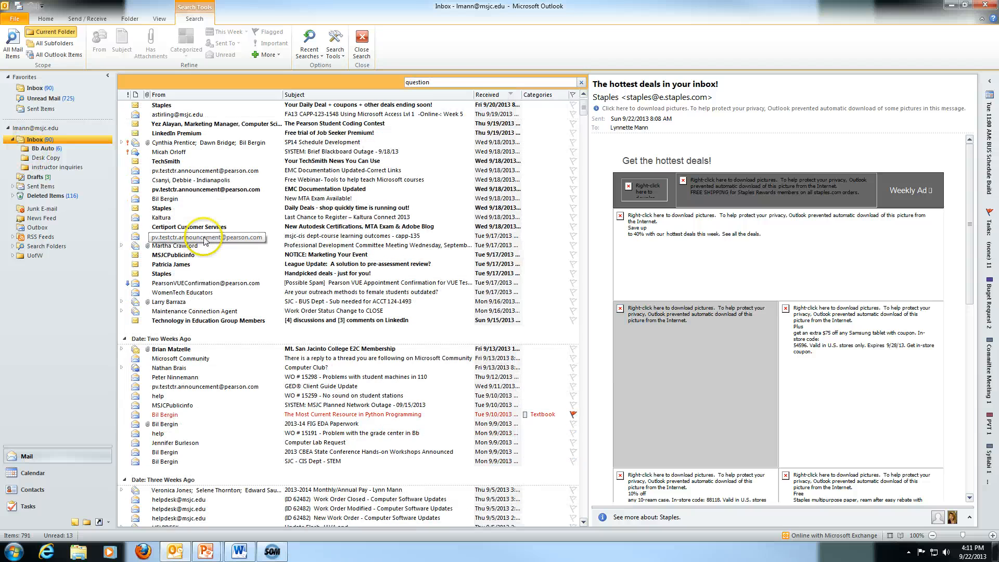
scroll(204, 240, "up", 2)
left_click(174, 96)
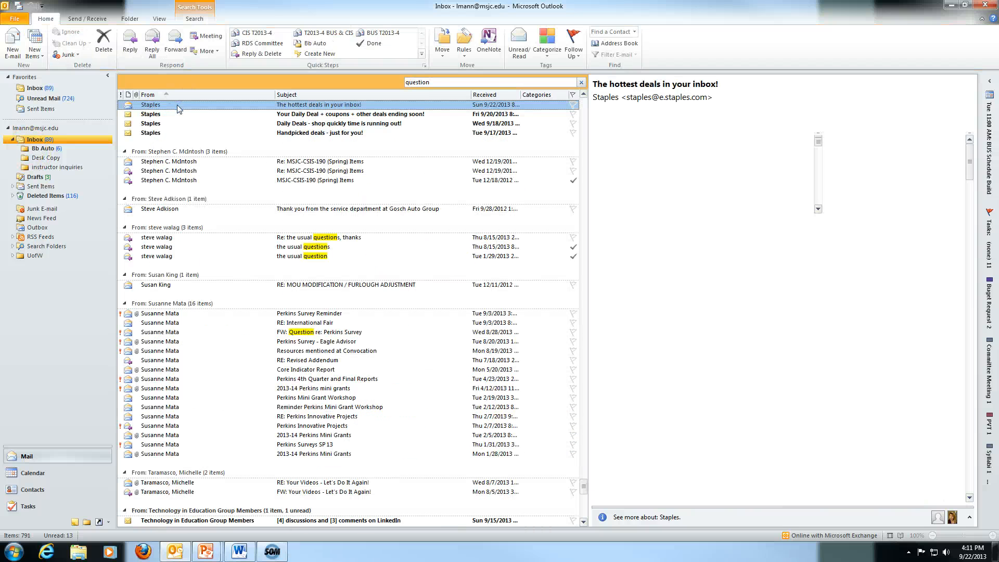
scroll(196, 207, "up", 3)
scroll(195, 218, "down", 4)
scroll(193, 217, "up", 15)
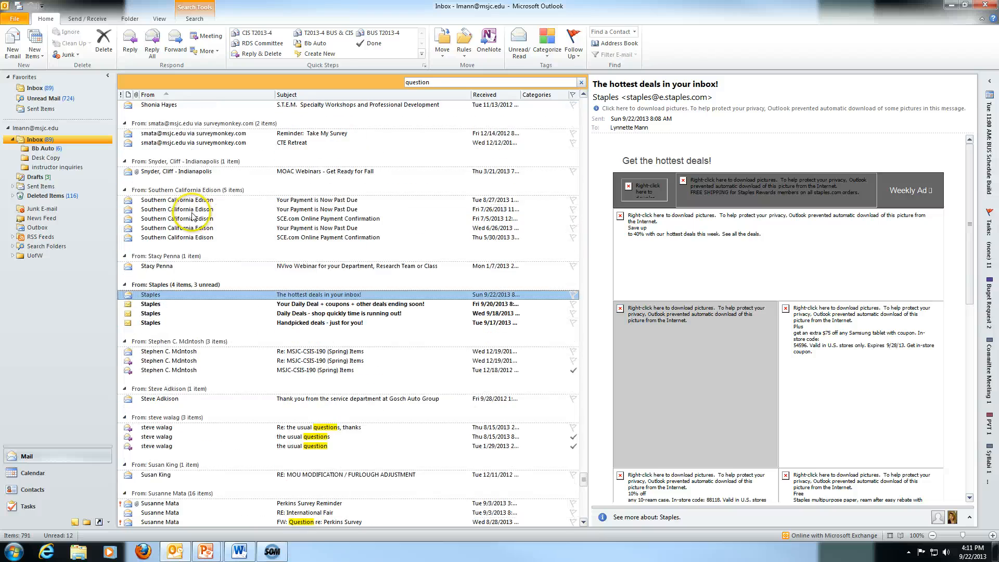
scroll(191, 215, "up", 20)
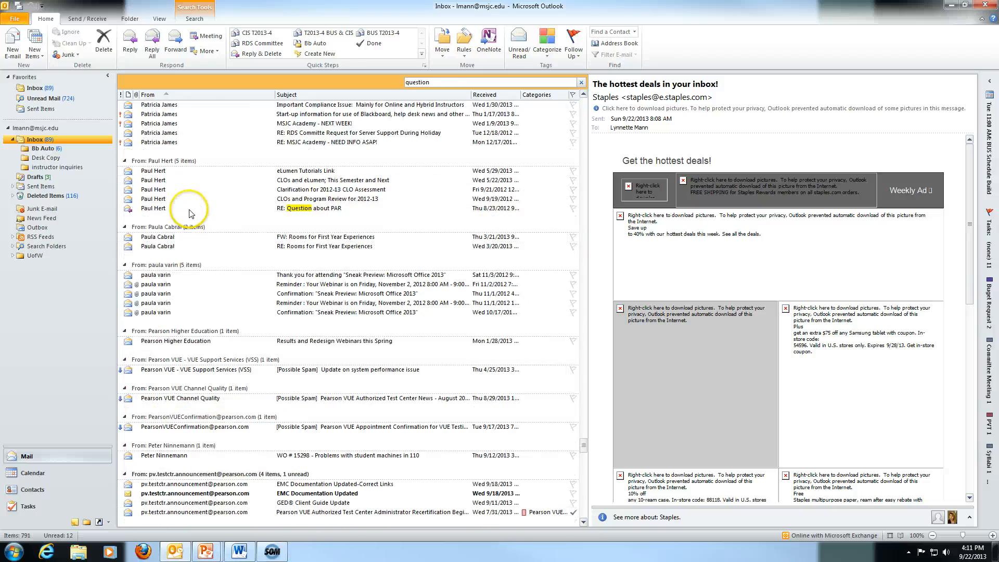
scroll(190, 215, "up", 7)
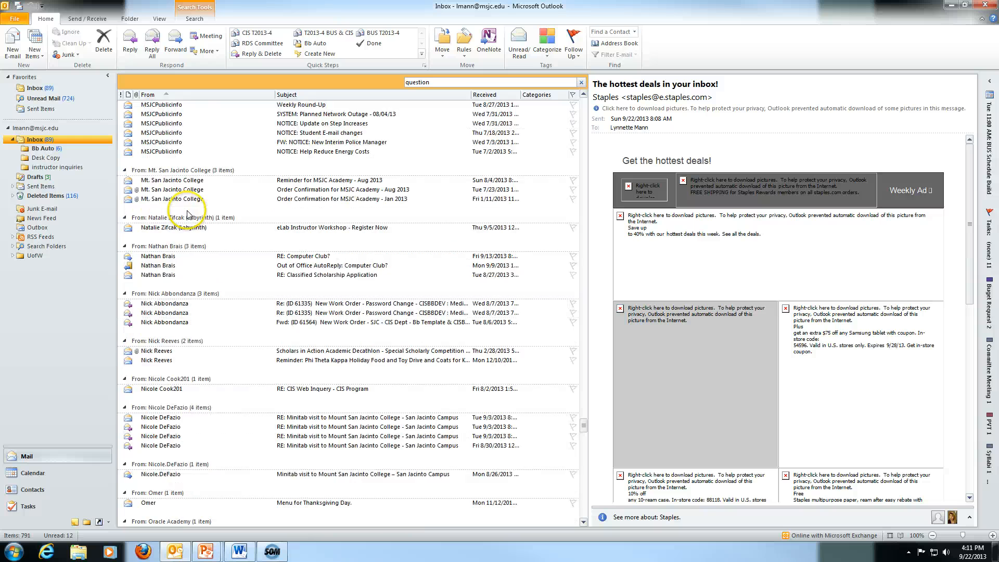
left_click_drag(585, 428, 584, 89)
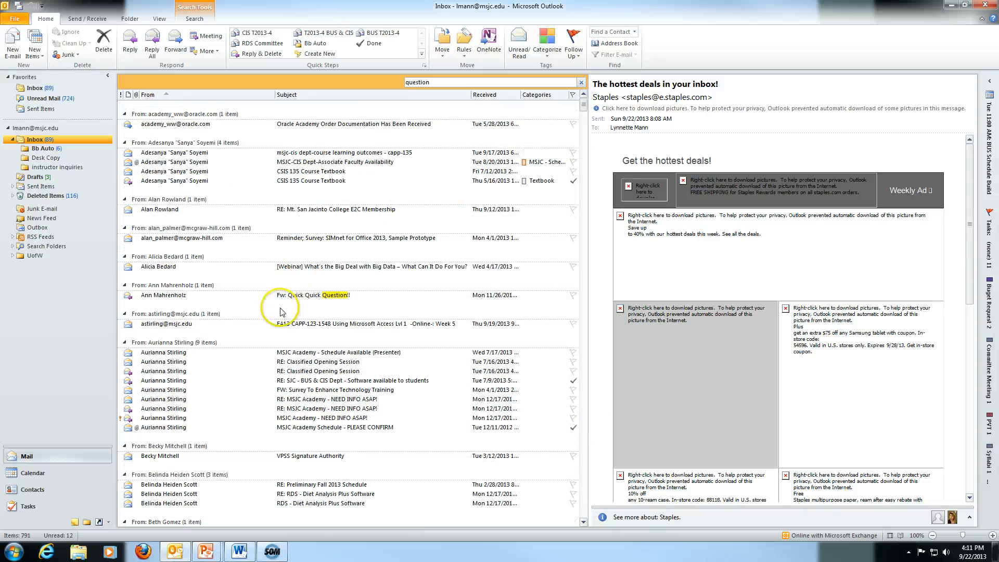
Select the course-related messages and two sender groups and move them into instructor inquiries.
left_click(262, 297)
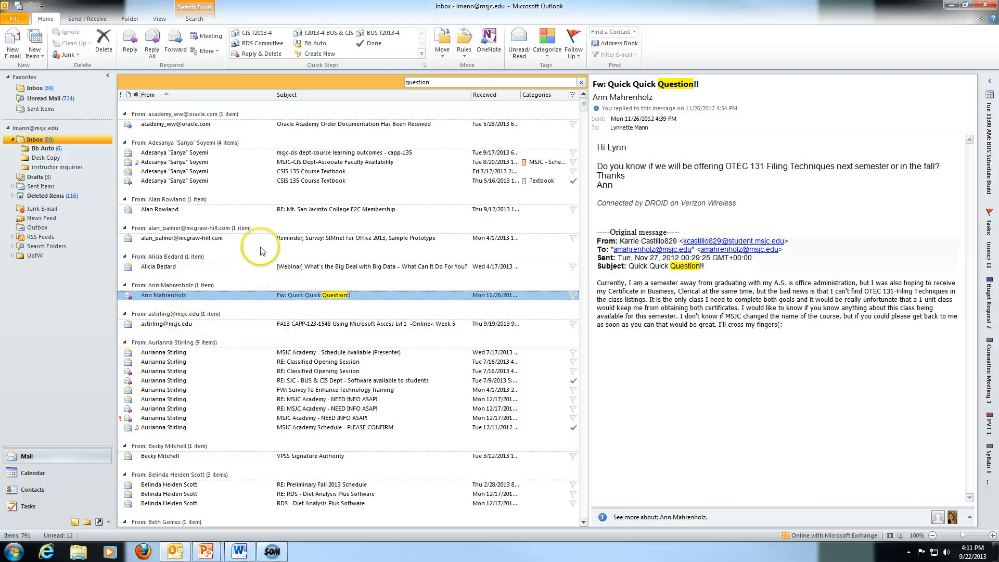
left_click(173, 153, "ctrl")
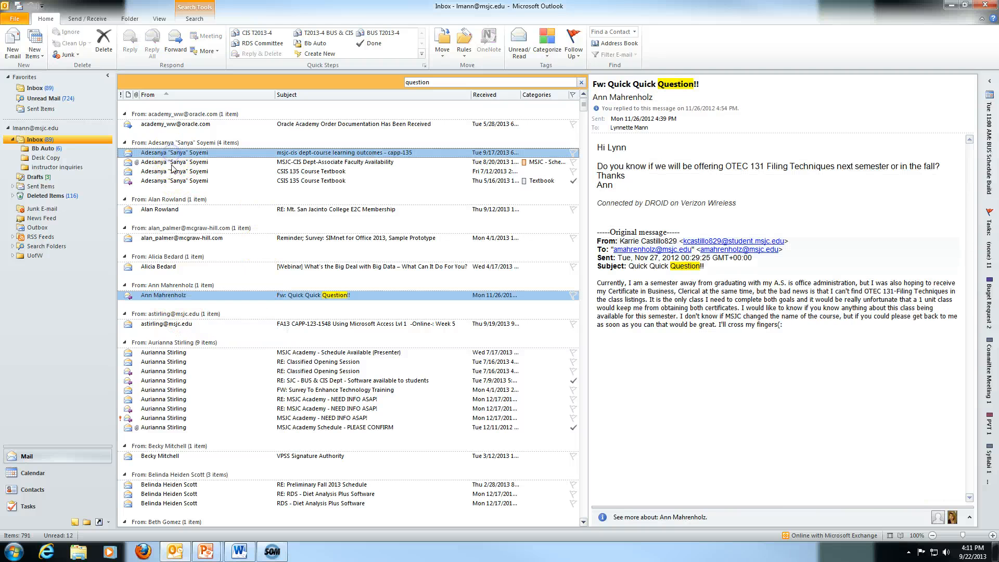
left_click(173, 162, "ctrl")
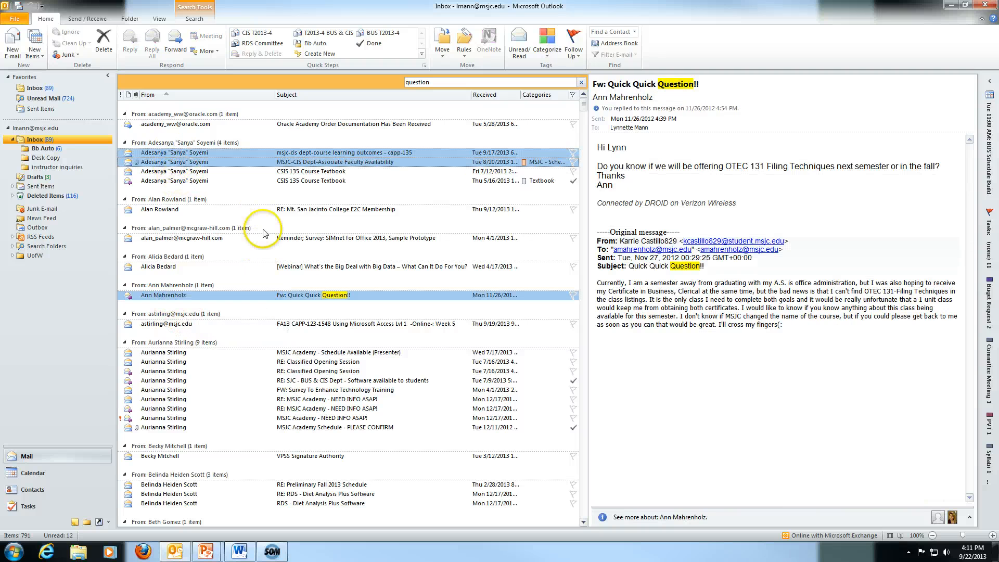
left_click(164, 343, "ctrl")
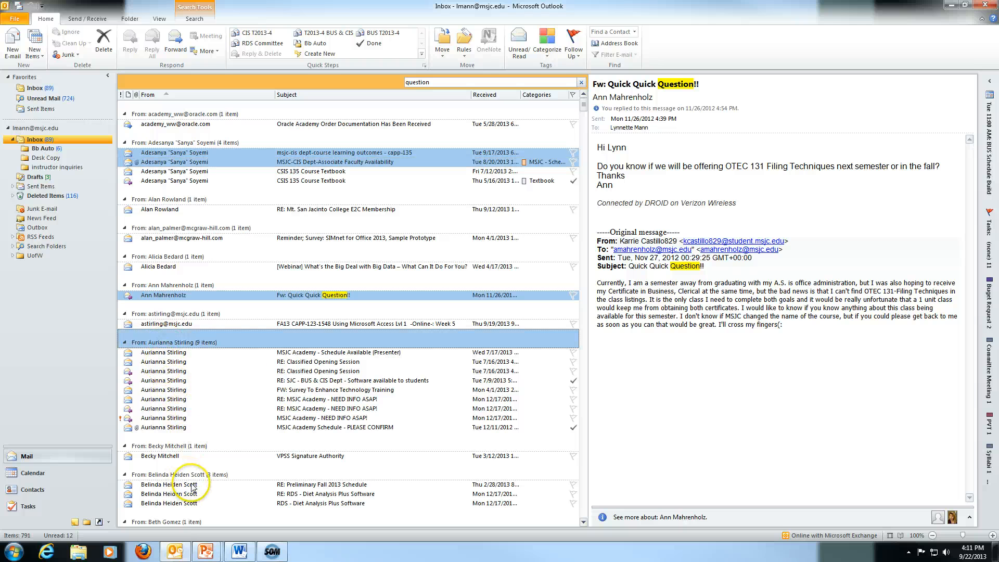
left_click(161, 475, "ctrl")
left_click_drag(162, 362, 55, 167)
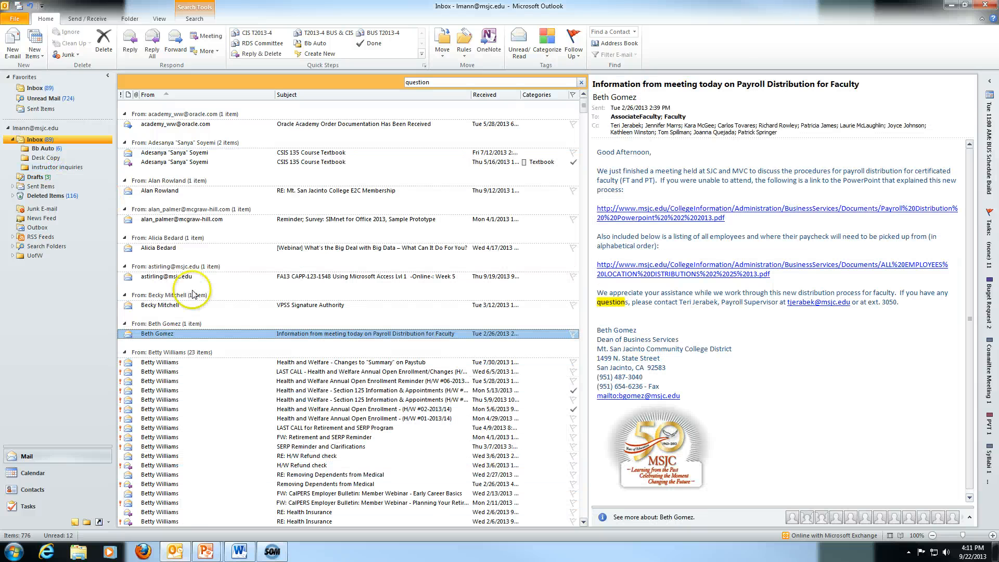
Clear the 'question' search and open the instructor inquiries folder.
scroll(267, 406, "down", 15)
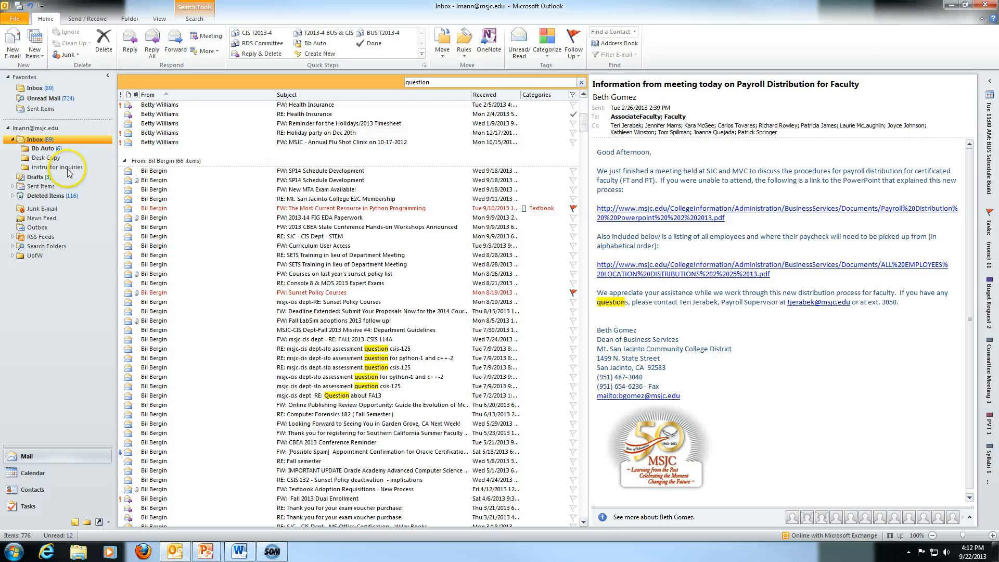
left_click(581, 82)
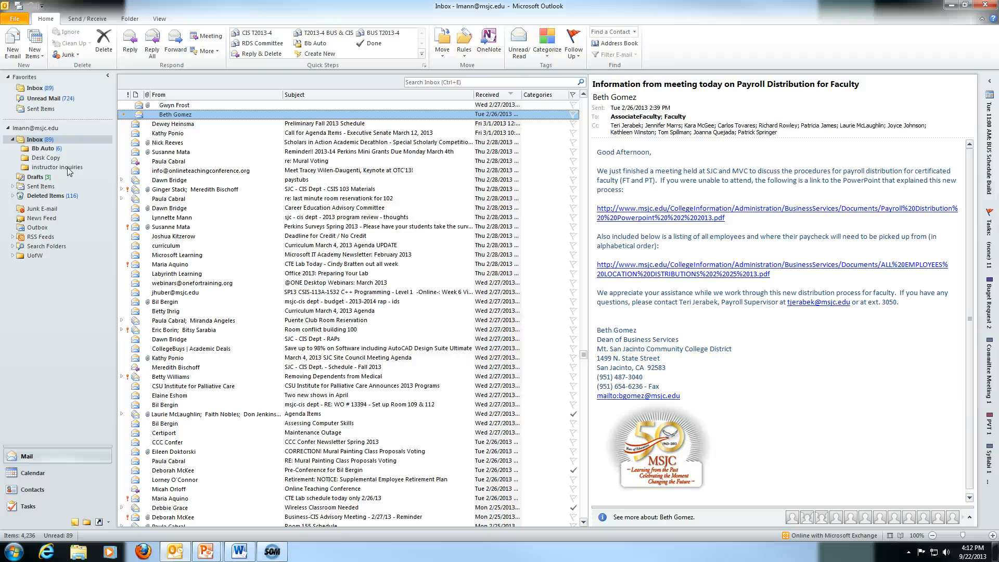
left_click(69, 171)
Create a Schedule subfolder inside instructor inquiries.
right_click(70, 171)
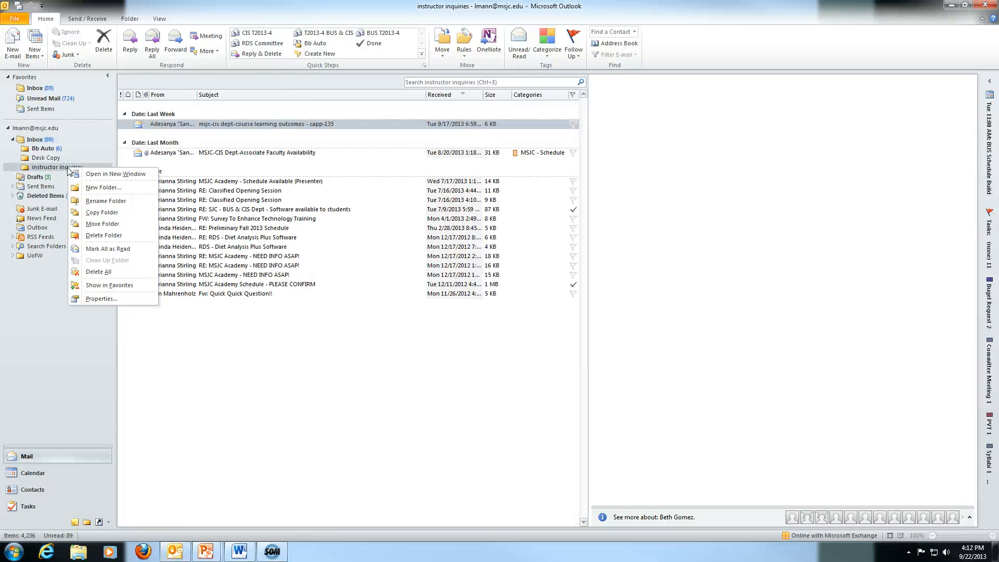
left_click(102, 187)
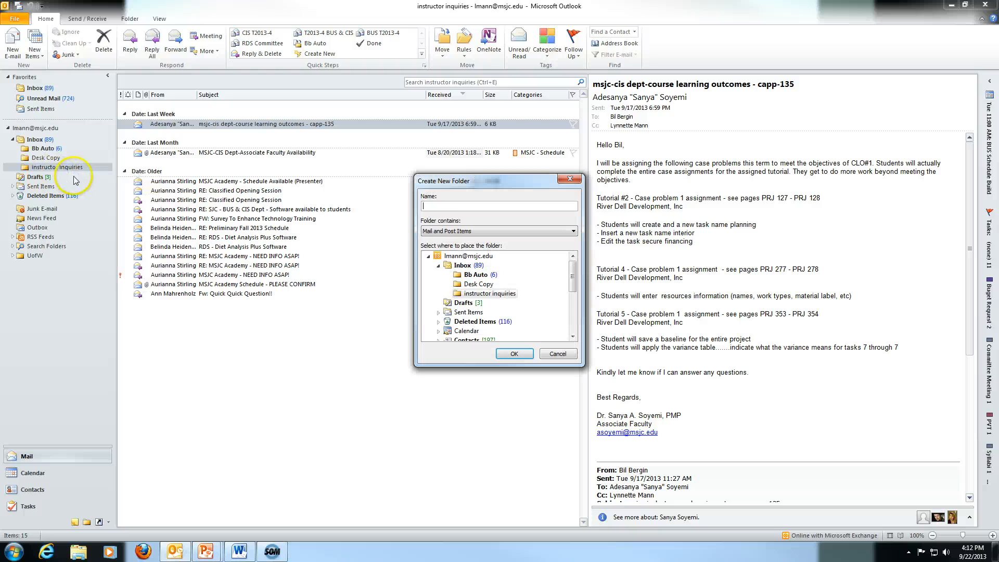
left_click(448, 209)
type("Schedule")
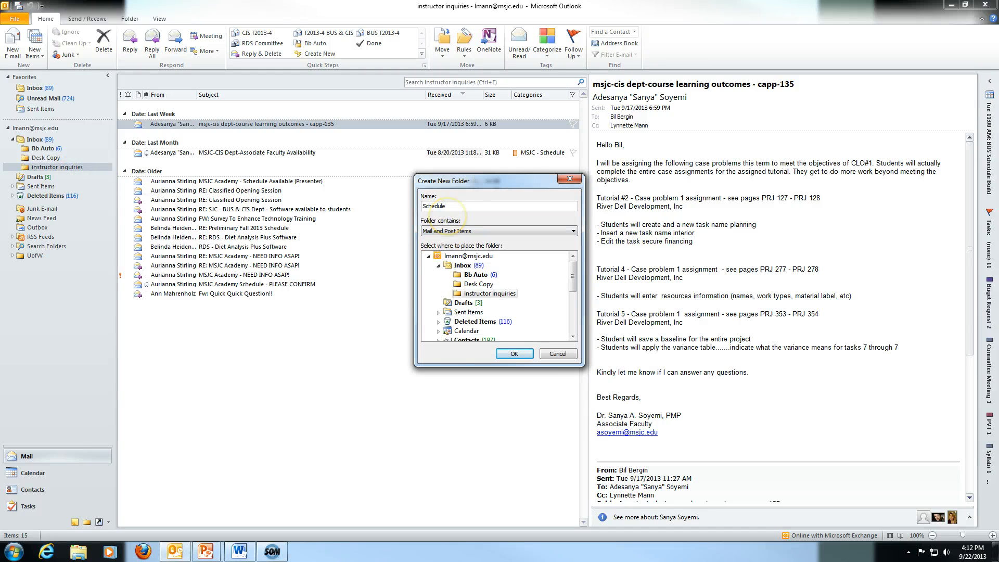
left_click(514, 353)
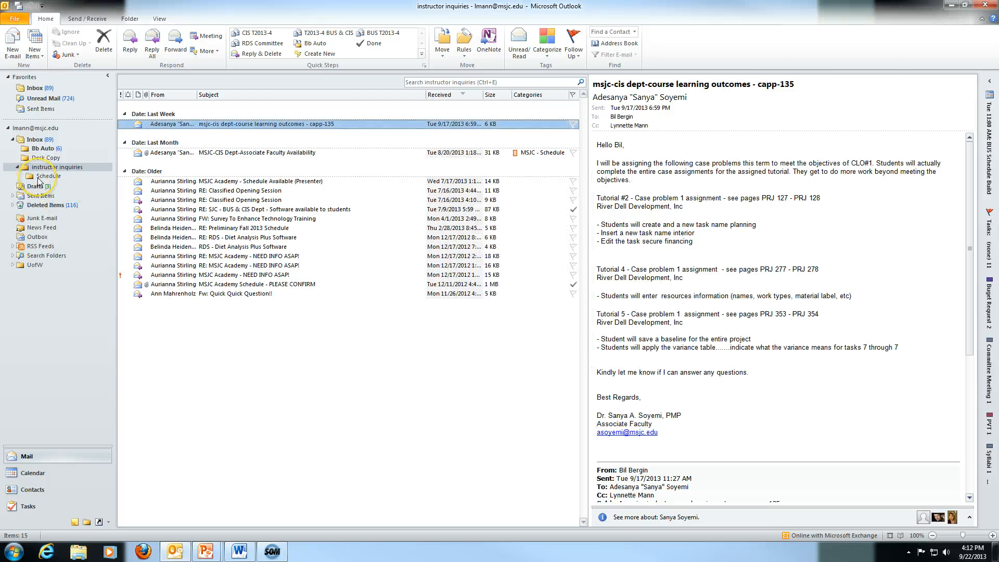
Return to the Inbox and place the cursor in its search box.
left_click(456, 81)
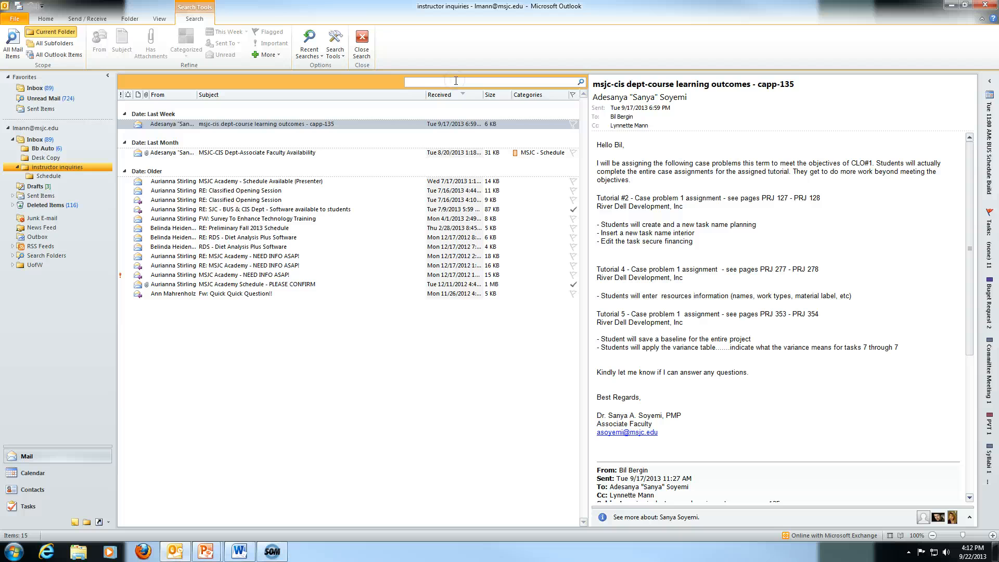
left_click(45, 139)
left_click(449, 82)
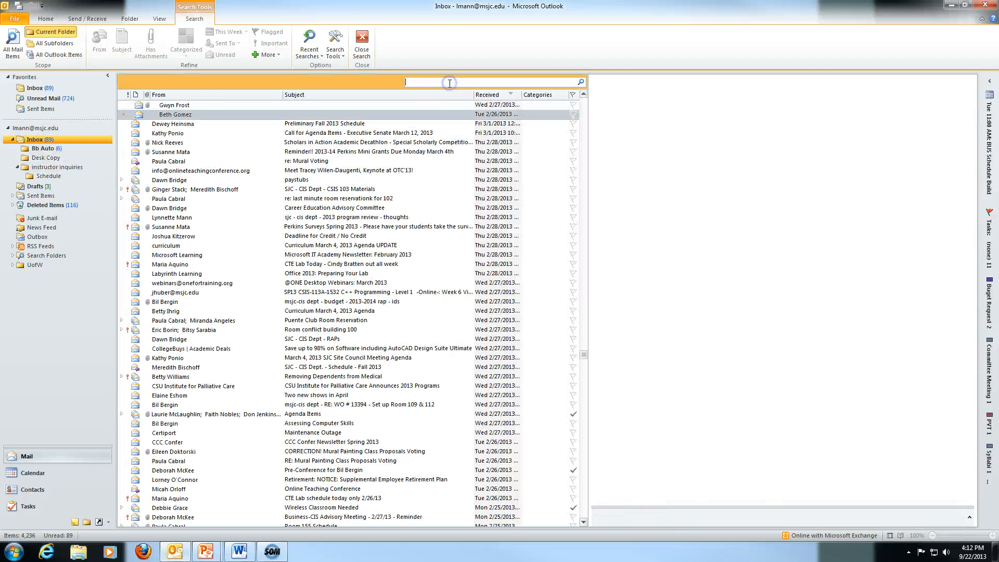
Search the Inbox for 'schedul', clear the search, then sort and group by the From column.
type("schedule")
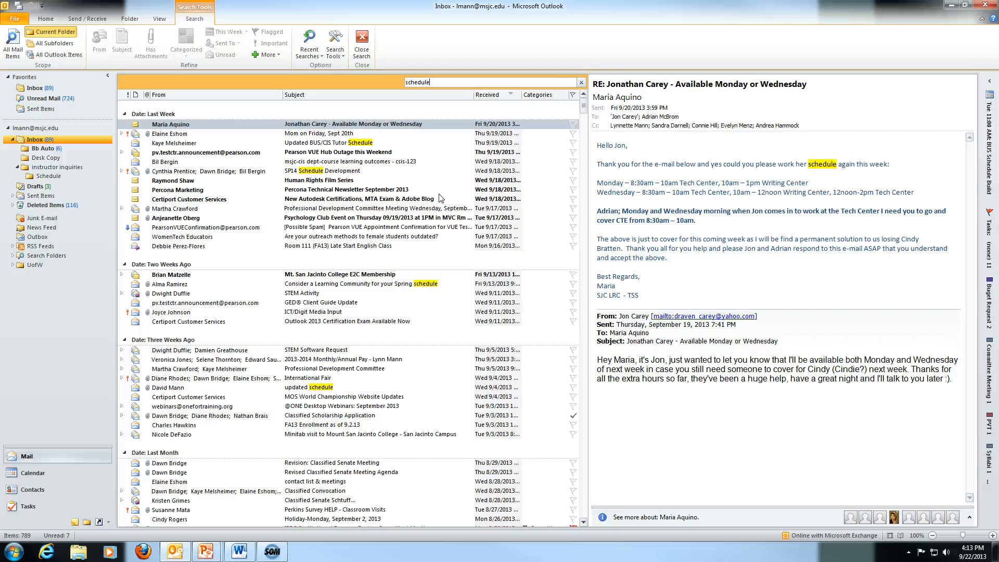
left_click(581, 82)
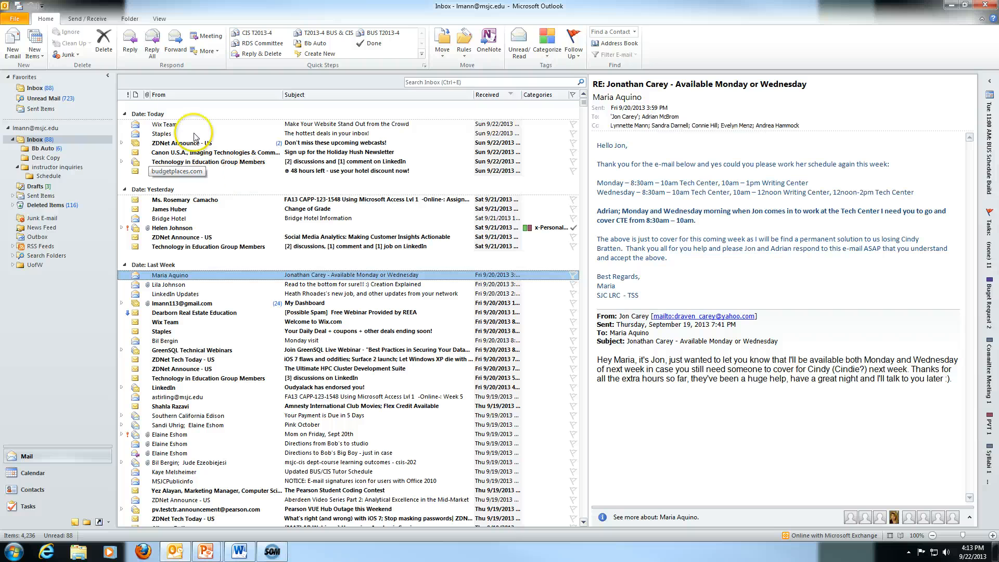
left_click(173, 100)
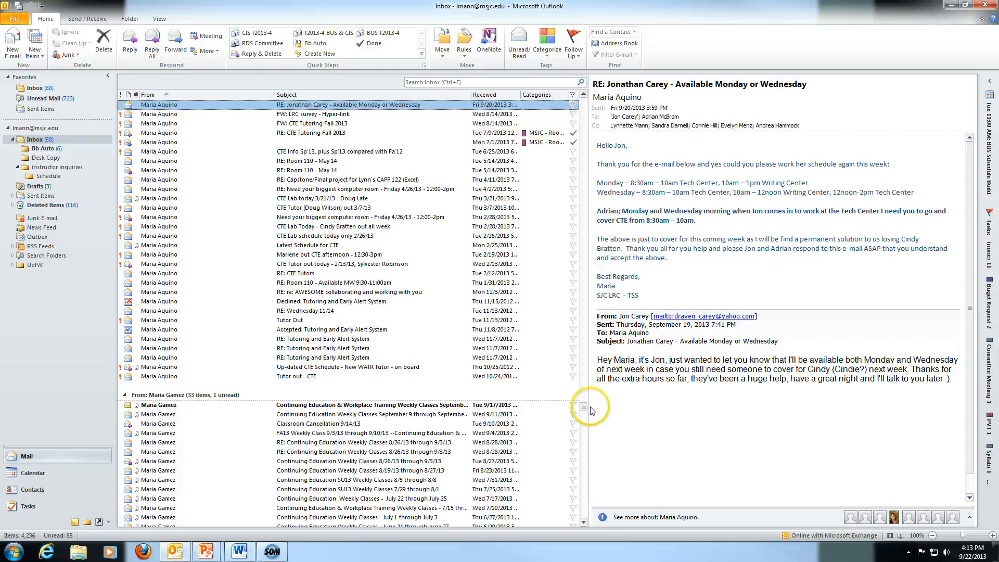
left_click_drag(583, 408, 584, 513)
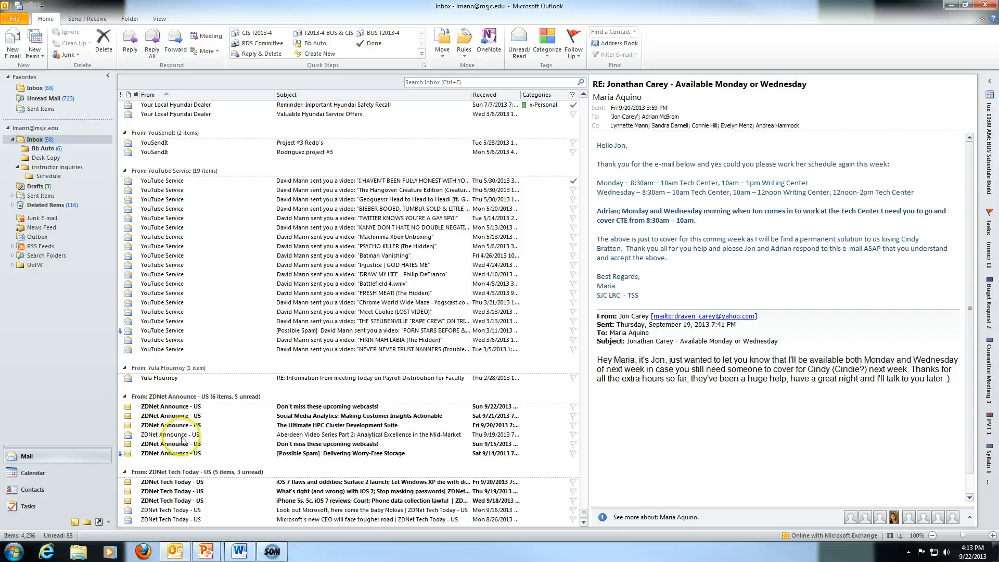
Delete the whole ZDNet Tech Today and ZDNet Announce - US sender groups.
left_click(185, 472)
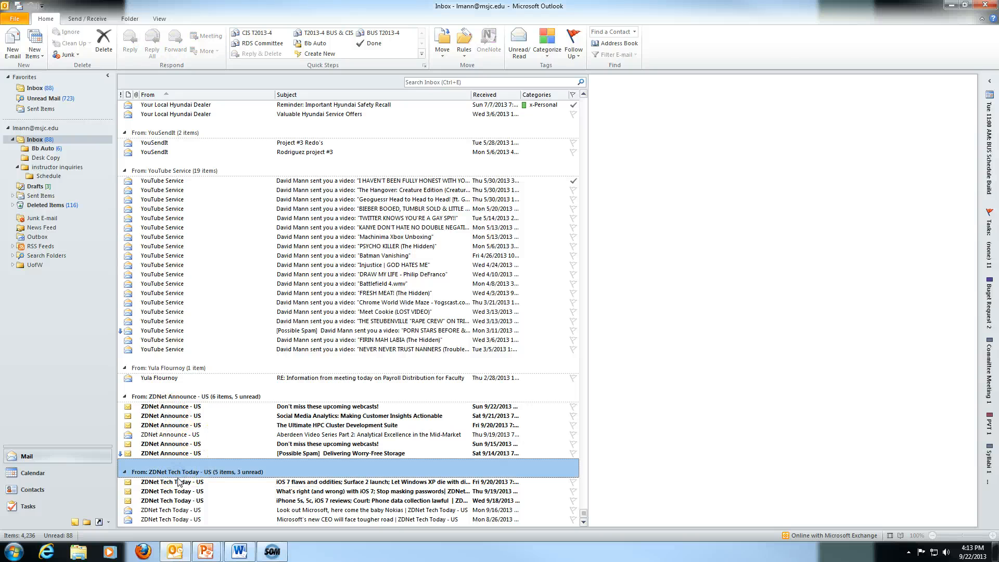
key("Delete")
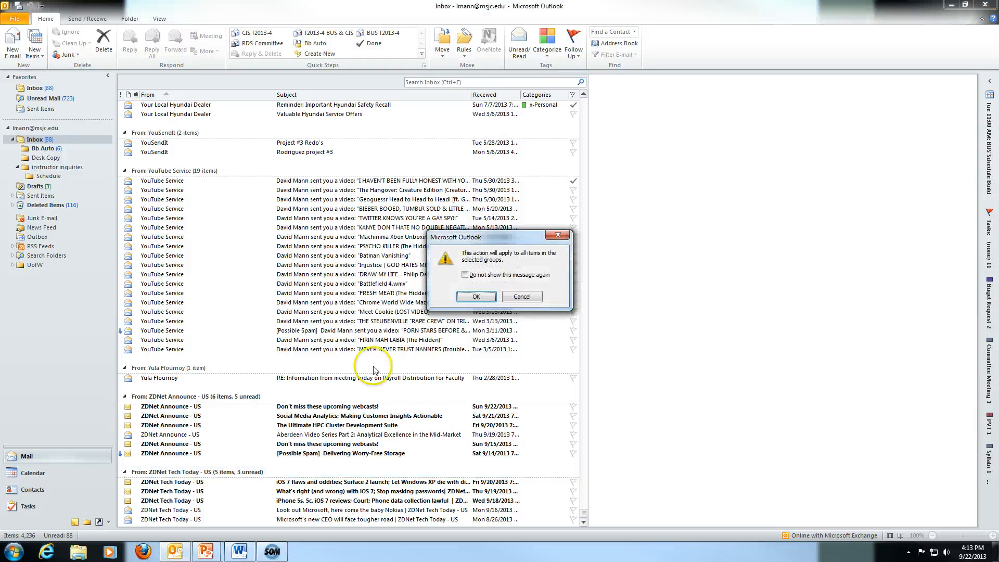
left_click(469, 301)
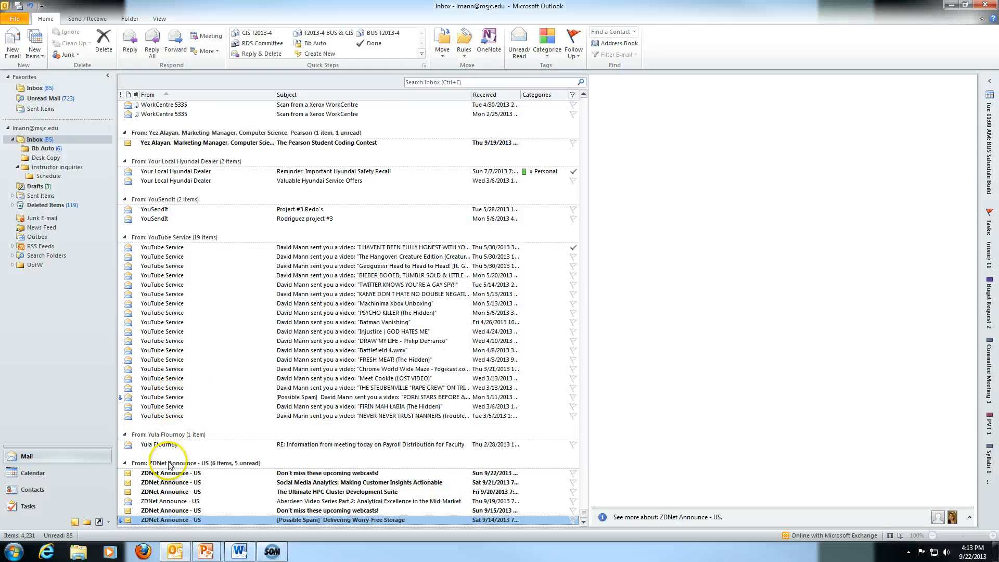
left_click(172, 464)
key("Delete")
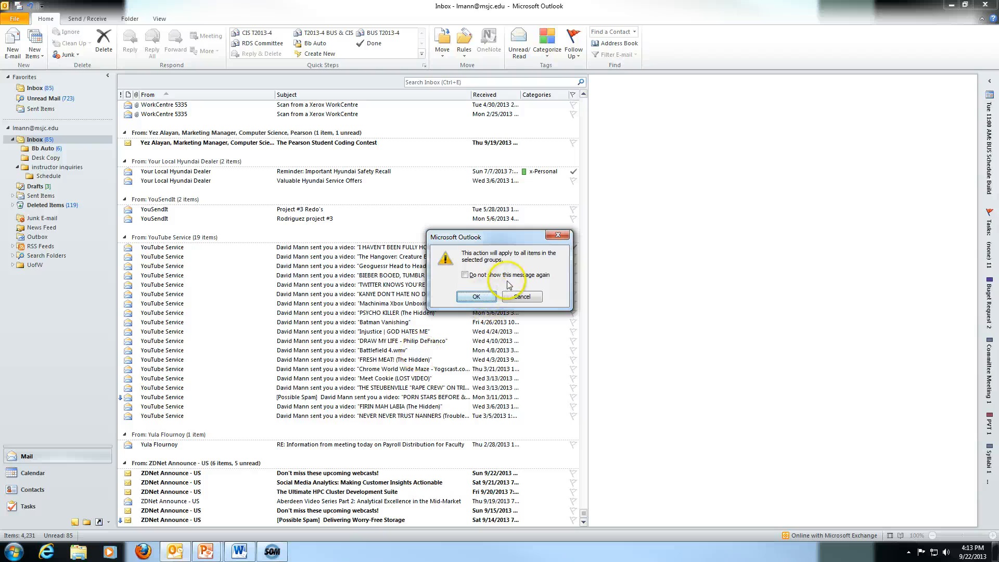
left_click(470, 298)
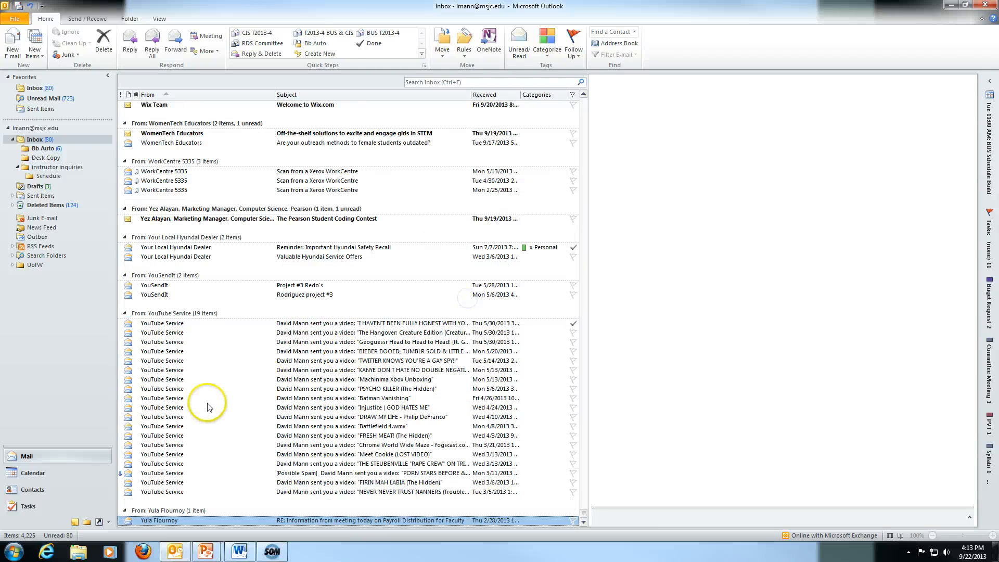
Delete the whole YouTube Service and Your Local Hyundai Dealer sender groups.
left_click(161, 313)
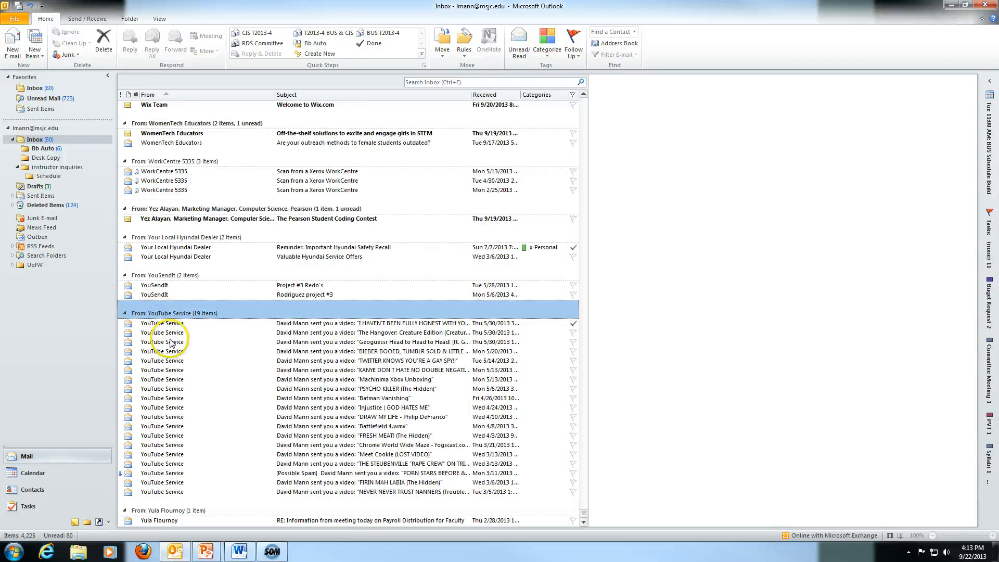
key("Delete")
left_click(474, 296)
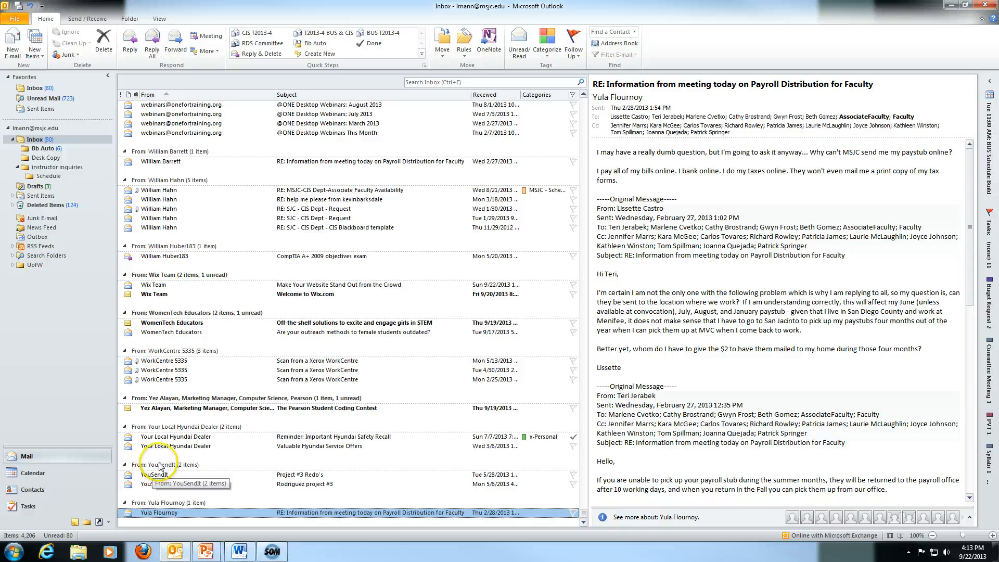
left_click(165, 427)
key("Delete")
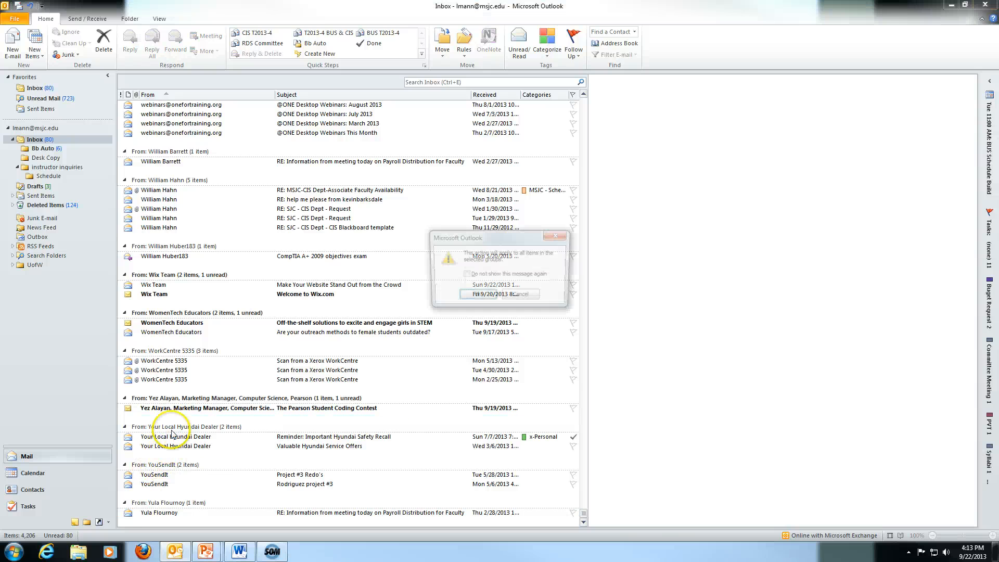
left_click(474, 296)
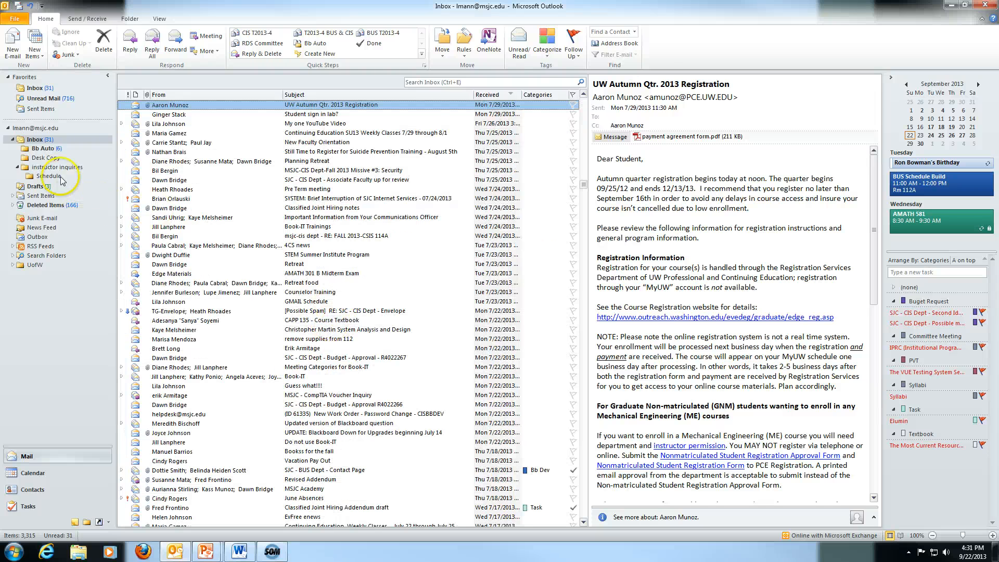
right_click(33, 141)
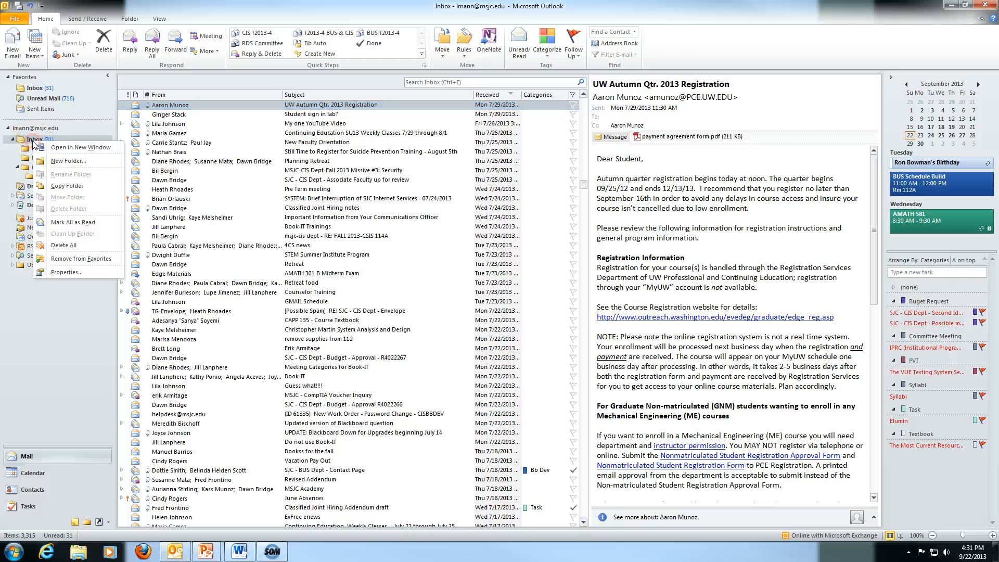
left_click(57, 160)
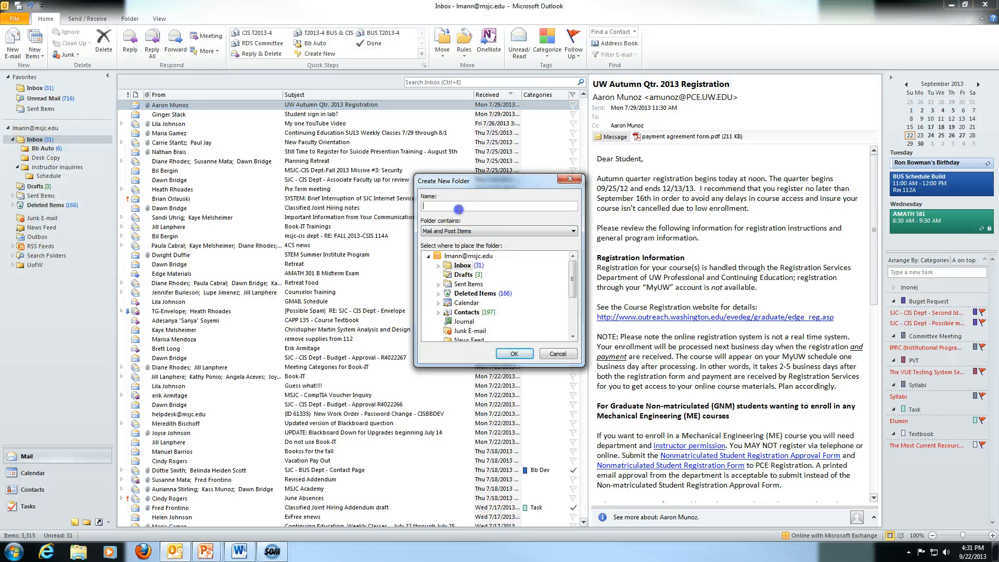
type("Junk")
left_click(505, 354)
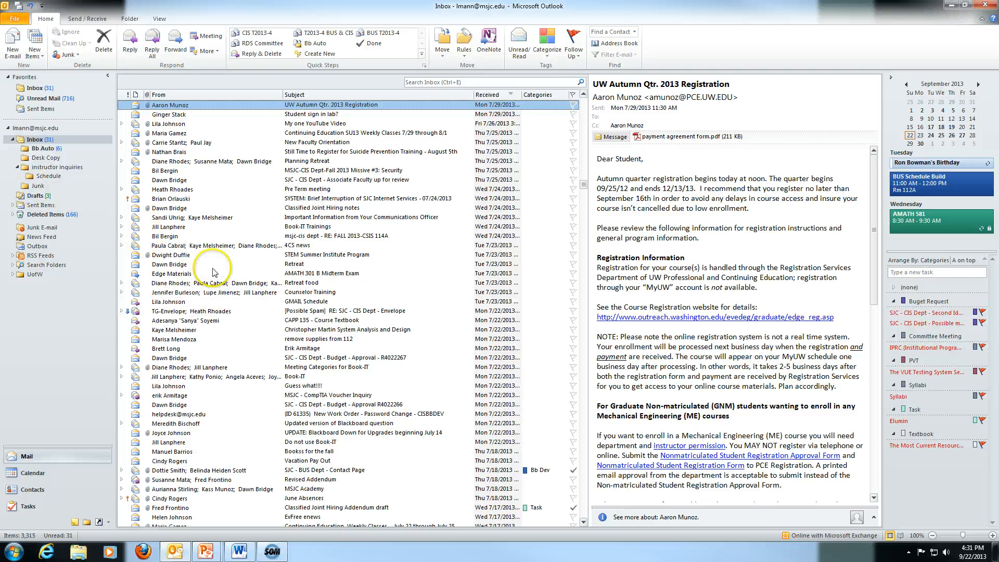
right_click(37, 188)
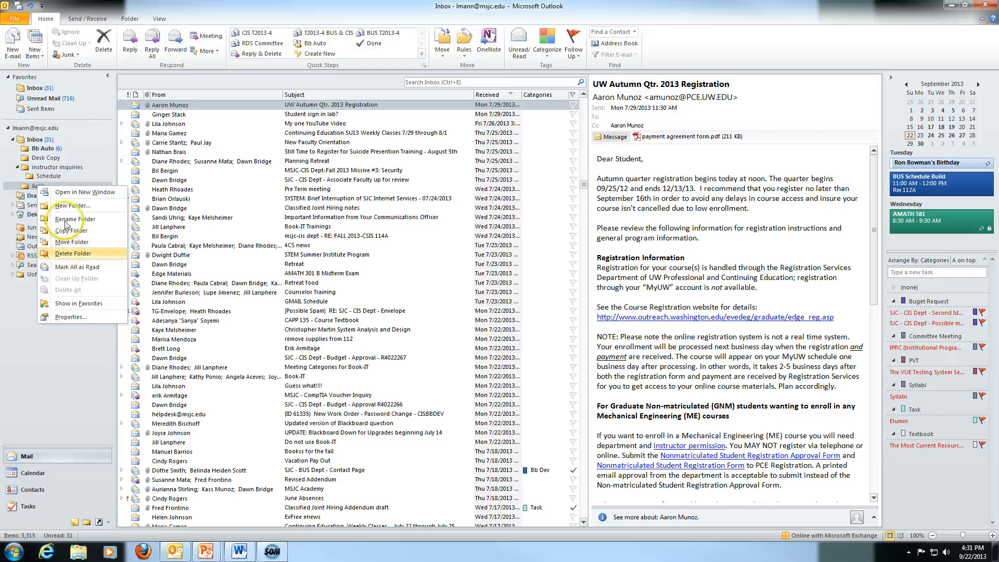
left_click(67, 255)
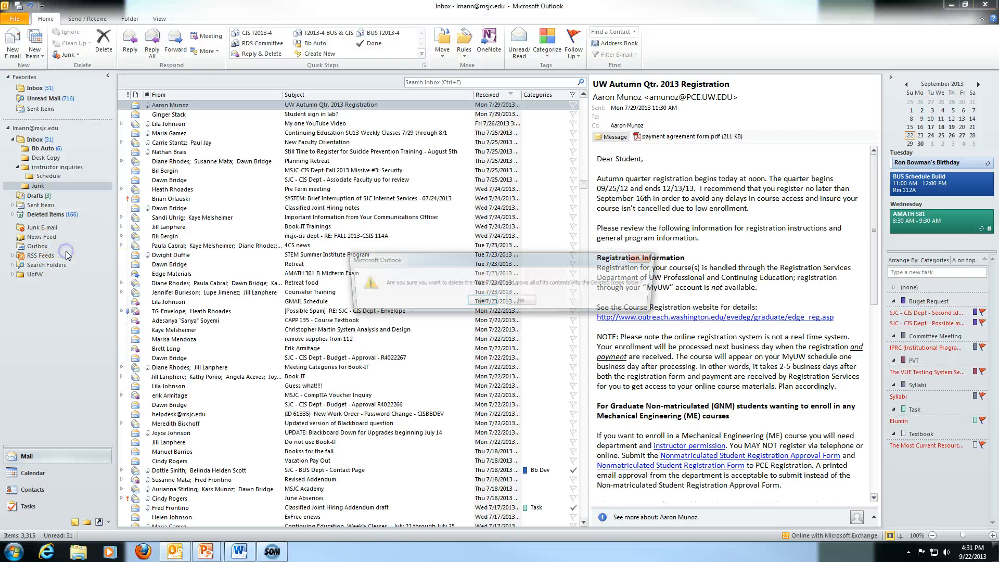
left_click(481, 303)
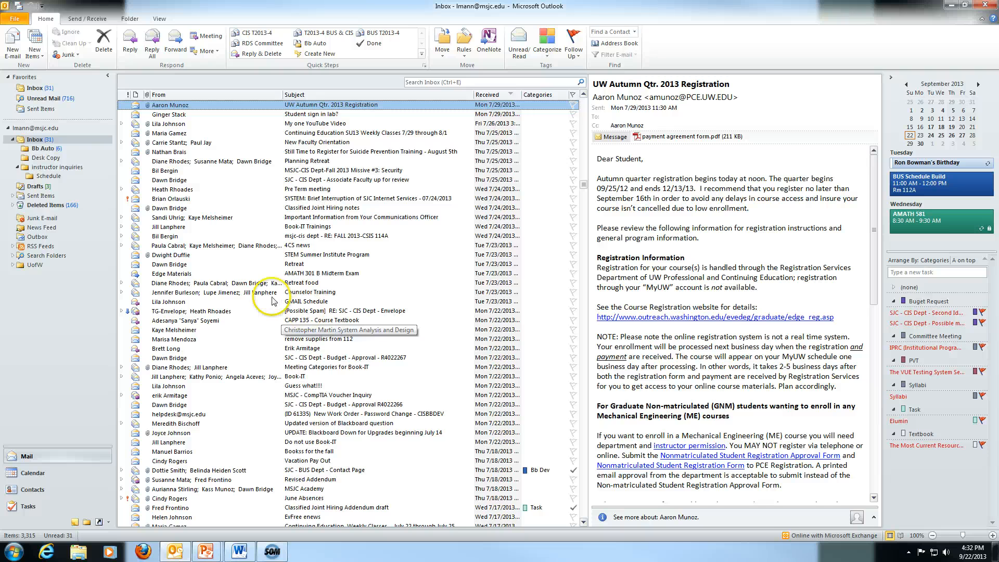
Select the help-desk work-order message and choose Junk E-mail Options from the Junk menu.
left_click(75, 56)
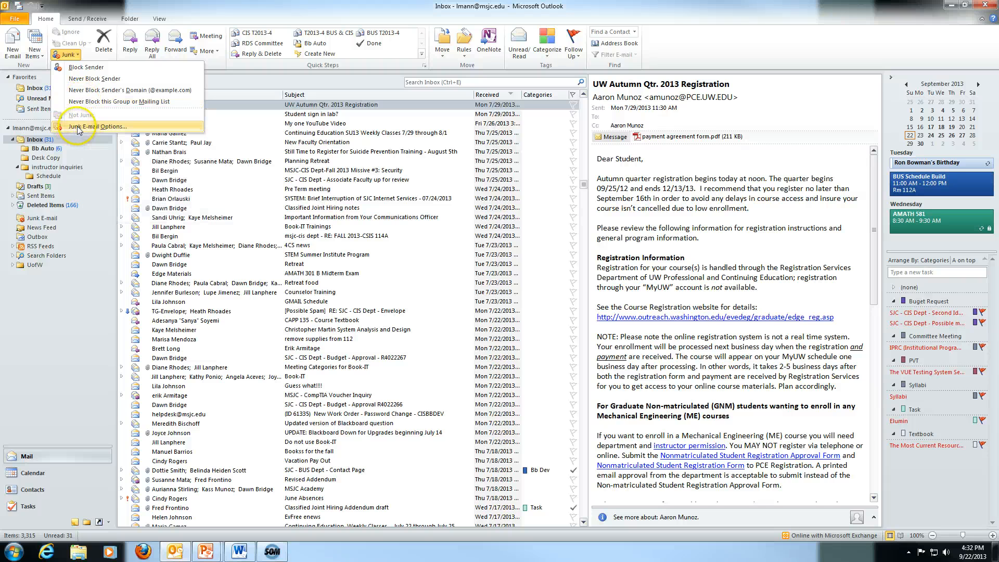
left_click(257, 197)
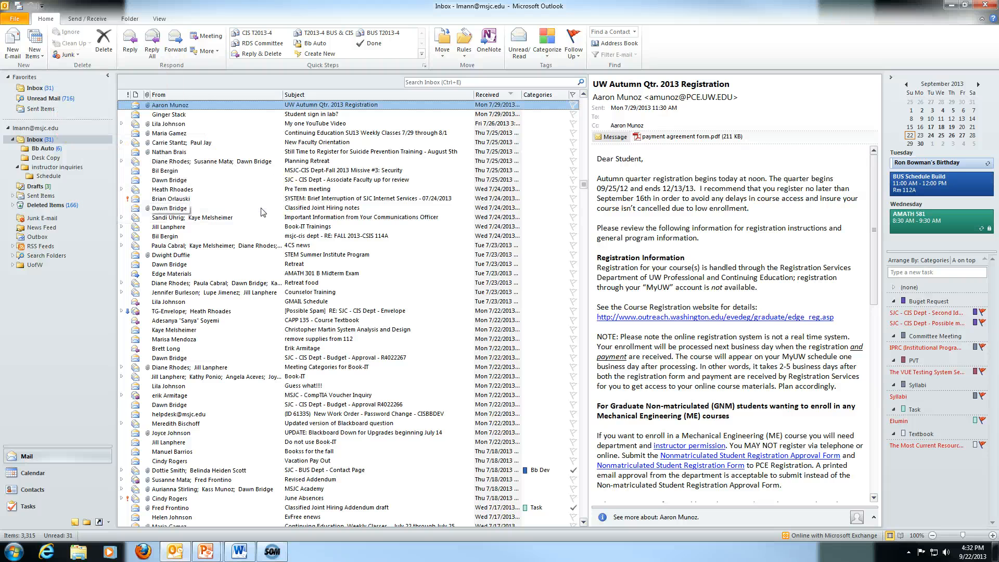
scroll(262, 213, "up", 7)
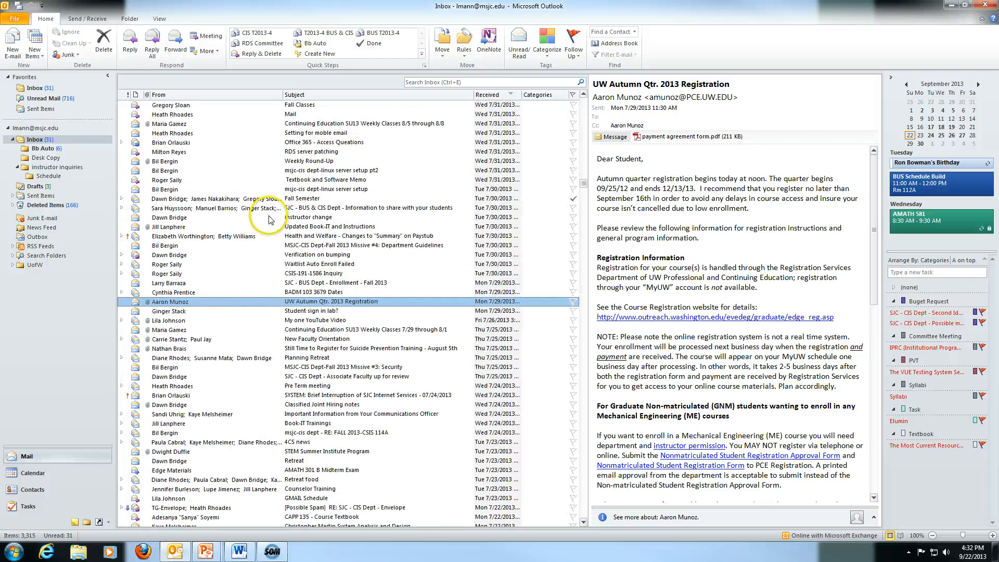
scroll(259, 219, "up", 1)
scroll(253, 225, "up", 2)
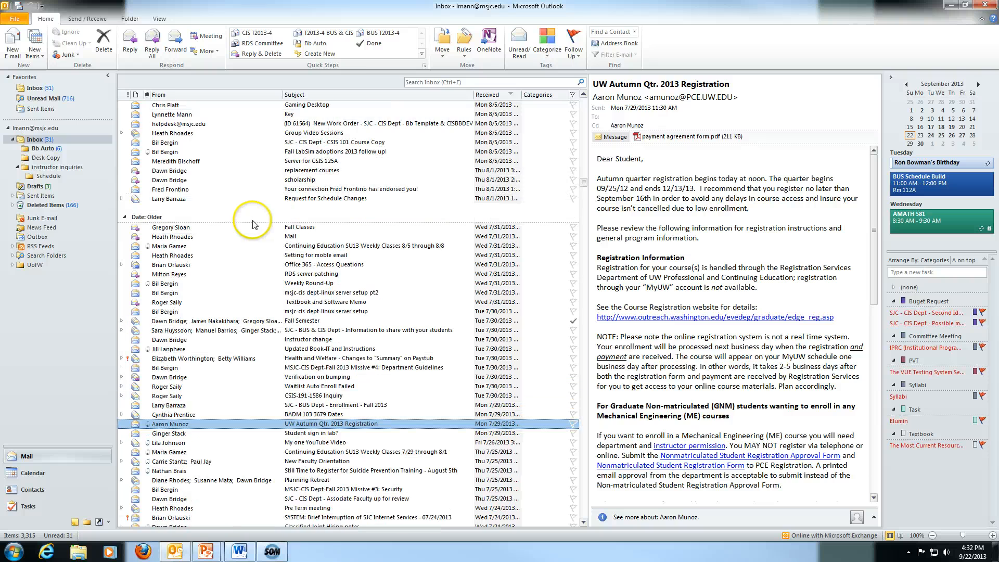
left_click(197, 124)
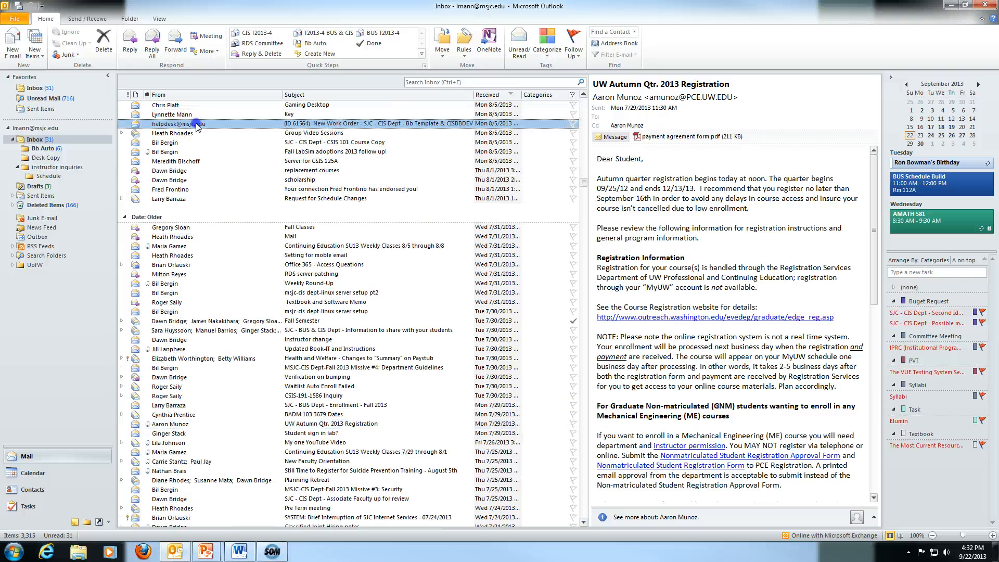
left_click(66, 55)
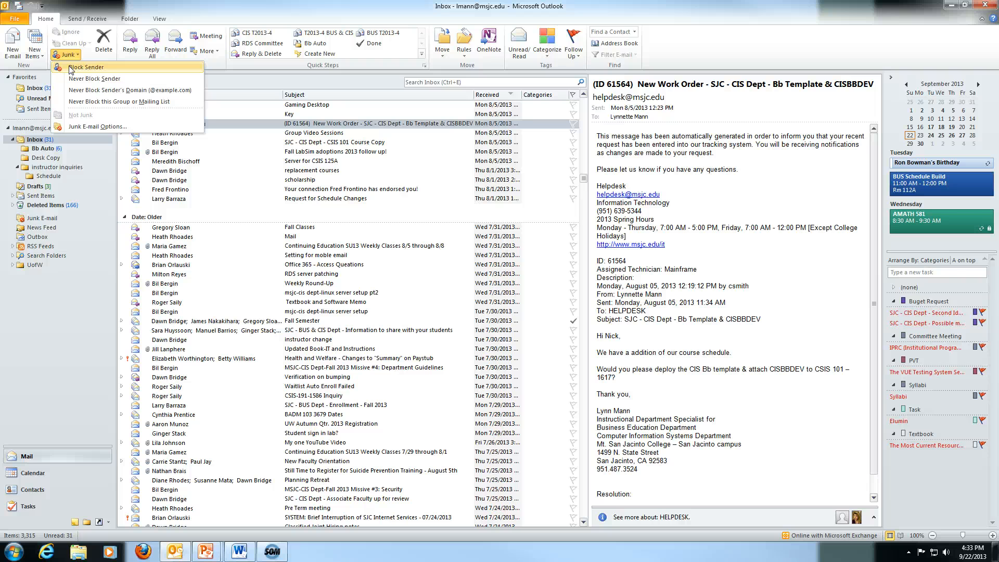
left_click(81, 127)
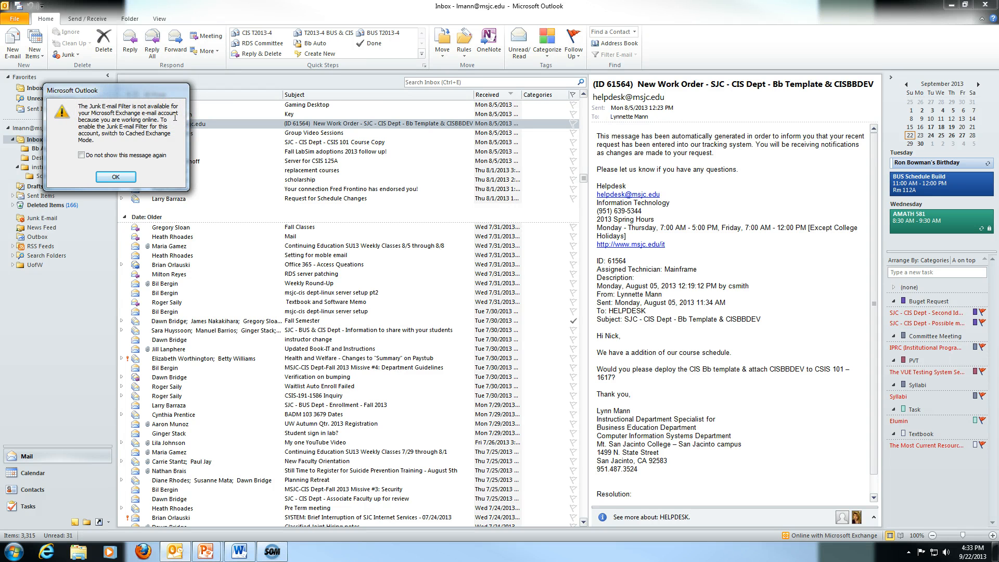
Dismiss the notice, review Blocked Senders, Safe Recipients and Safe Senders, then open Junk E-mail.
left_click(115, 177)
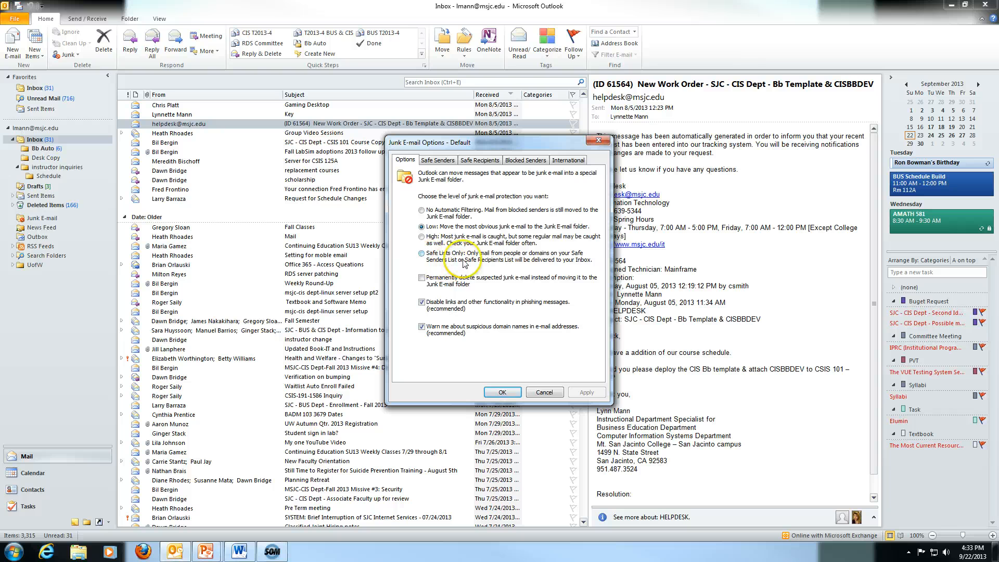
left_click(519, 161)
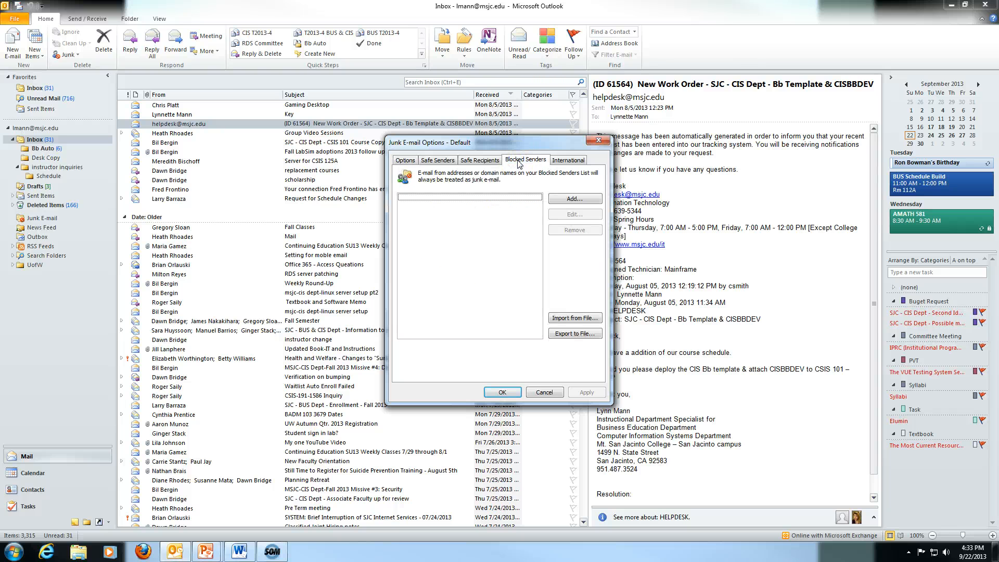
left_click(478, 162)
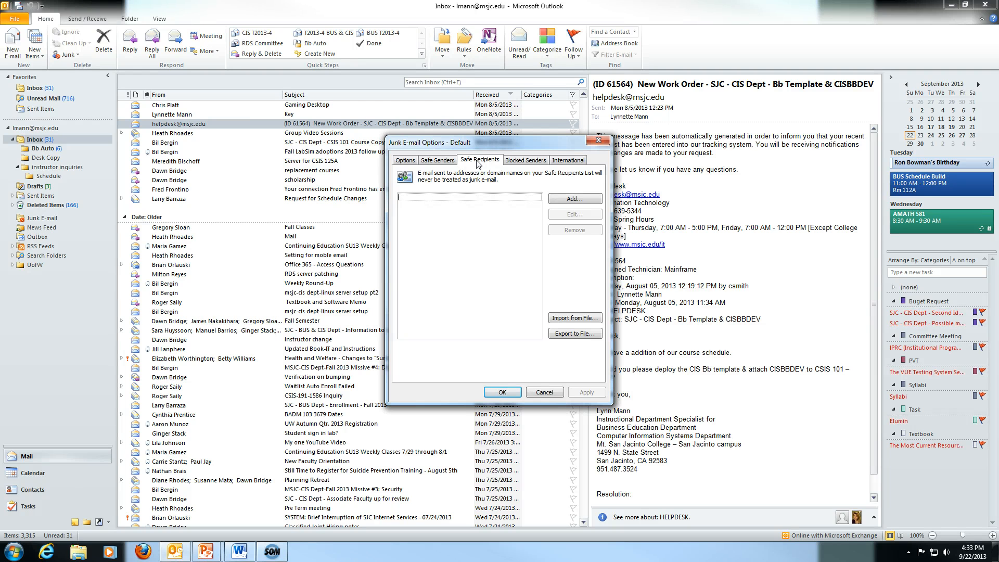
left_click(443, 160)
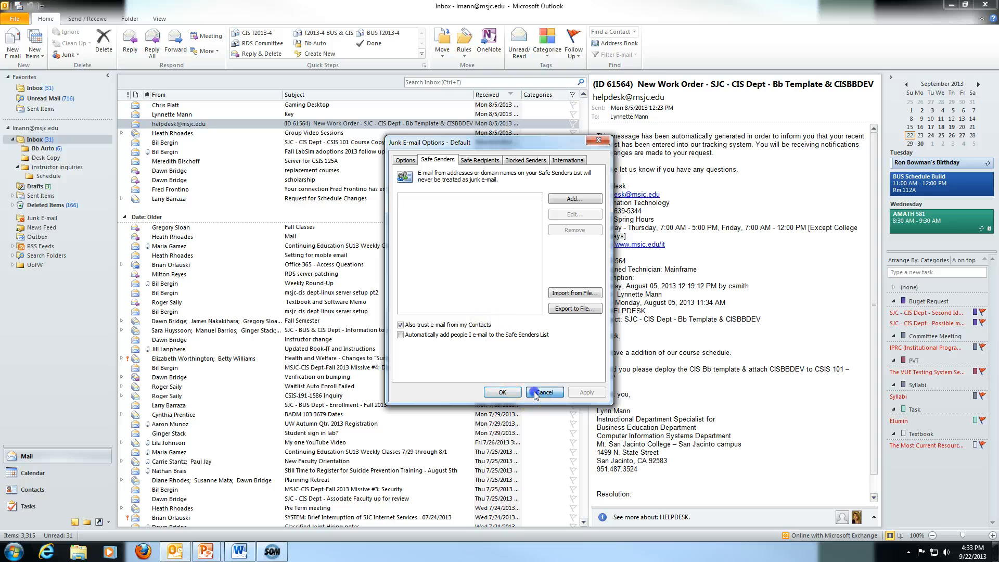
left_click(502, 392)
left_click(49, 220)
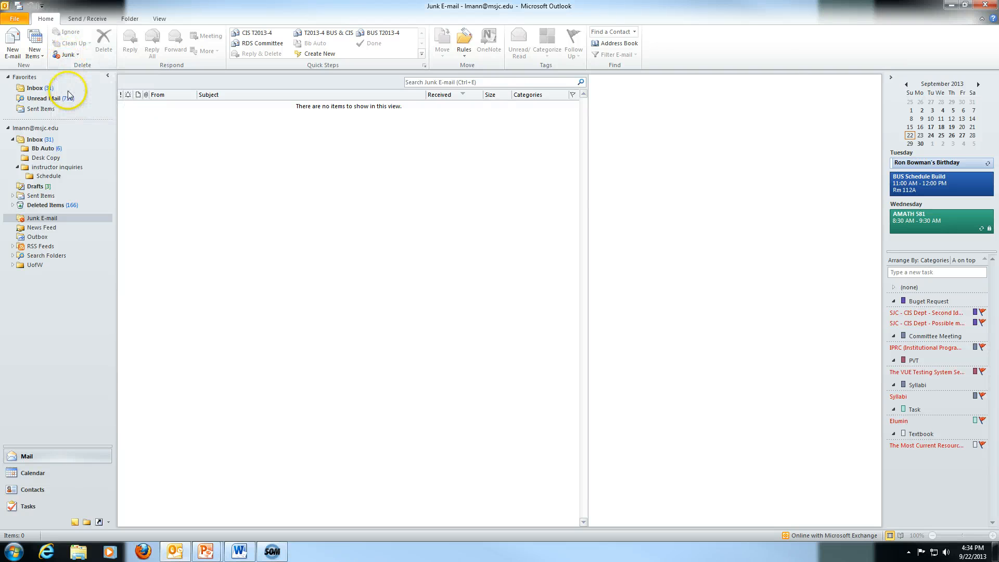
Return to the Inbox from Favorites, now 3,315 items with 30 unread.
left_click(35, 88)
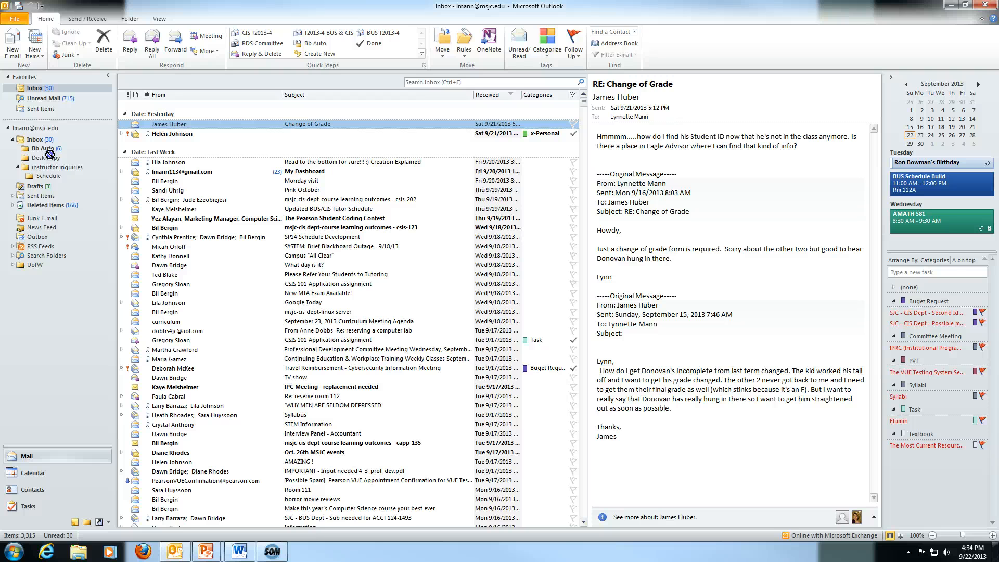
Pin Desk Copy and the Co.Exist RSS feed to Favorites, then collapse the folder tree.
left_click_drag(50, 154, 45, 117)
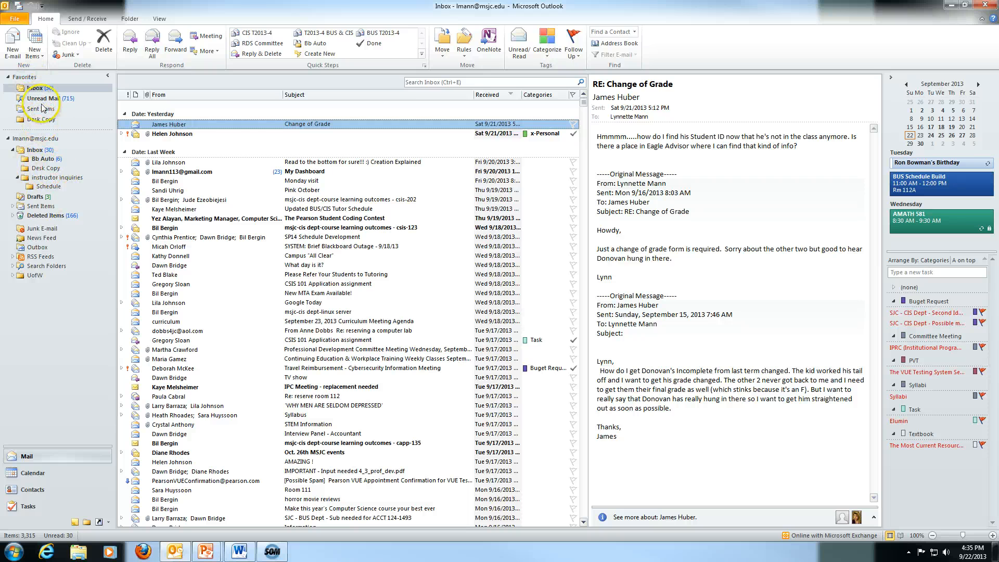
left_click(13, 206)
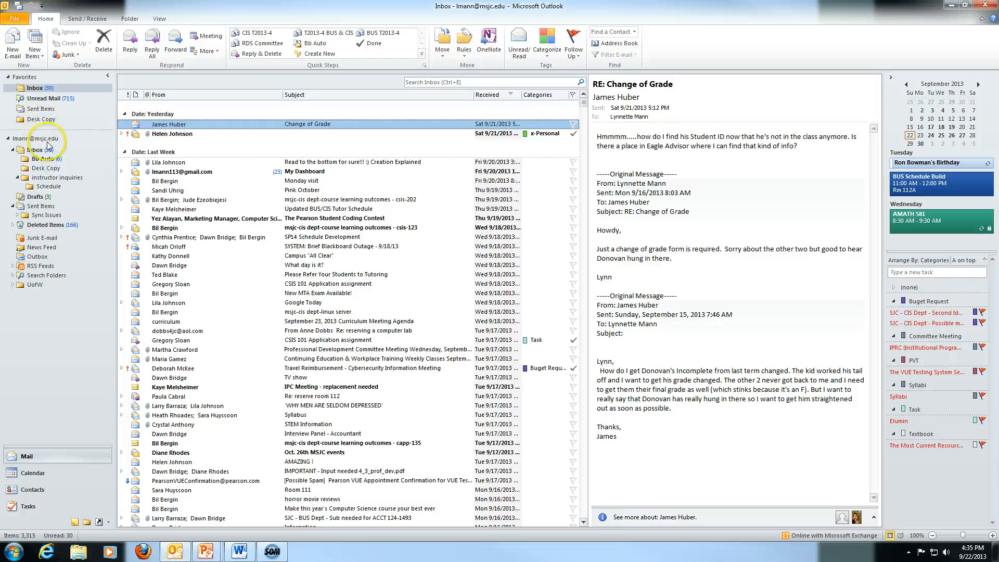
left_click(12, 266)
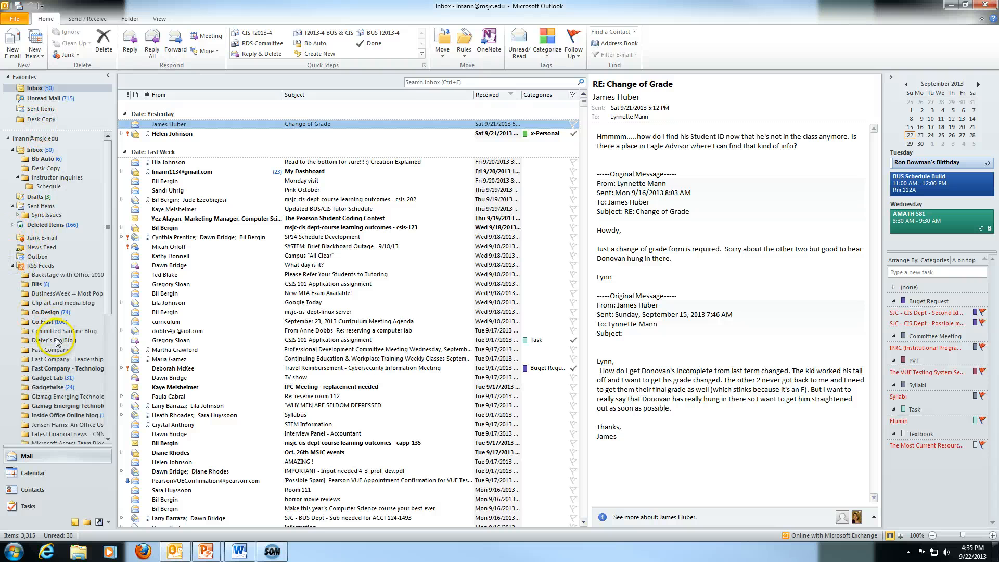
left_click_drag(61, 218, 49, 128)
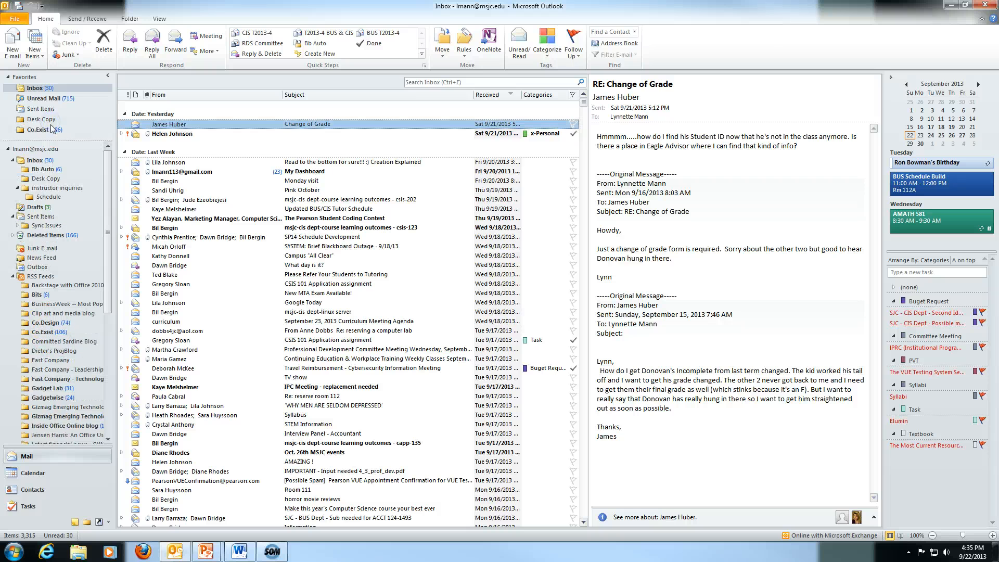
left_click(12, 276)
left_click(8, 149)
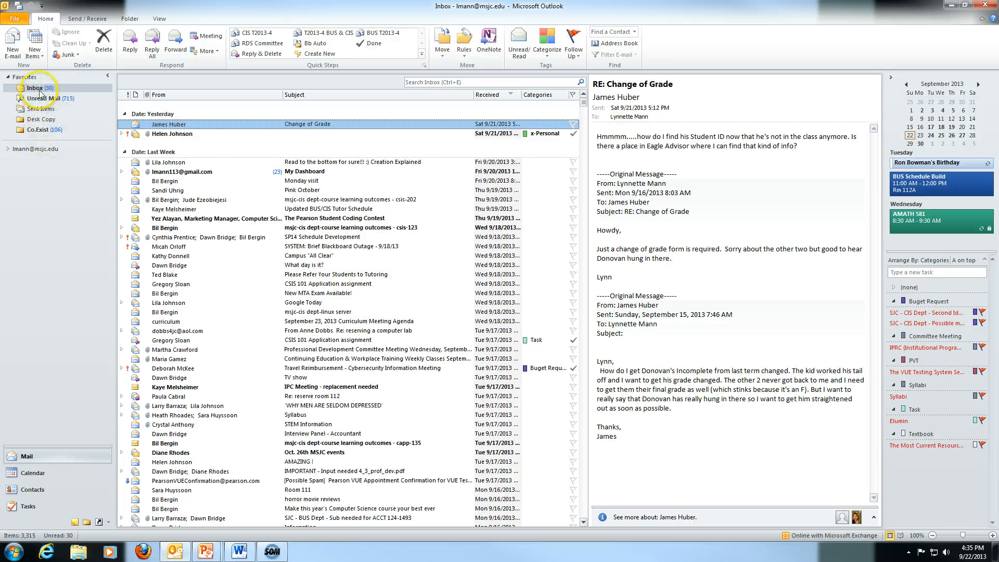
Remove the Co.Exist feed from Favorites.
right_click(39, 131)
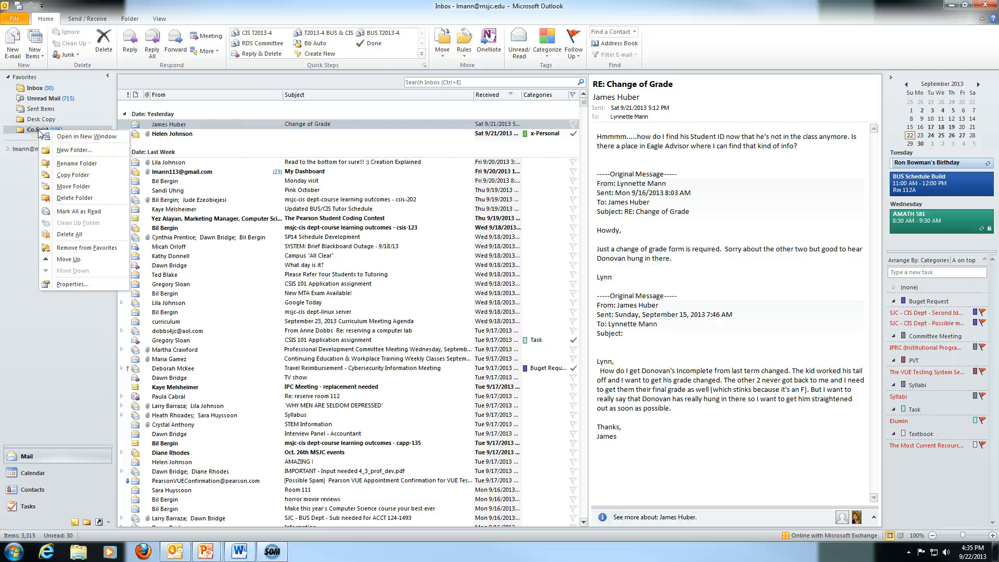
left_click(76, 248)
left_click(8, 139)
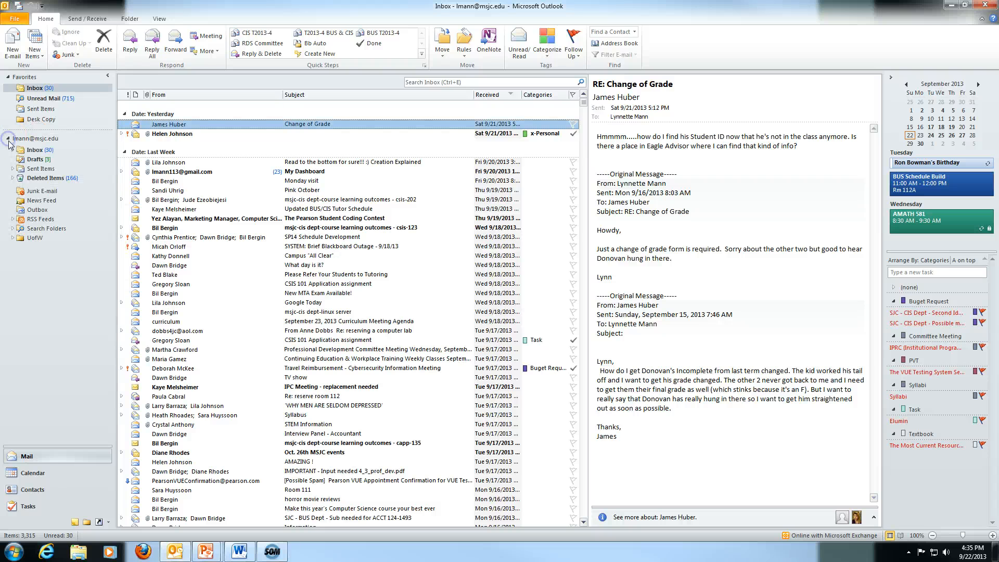
left_click(13, 219)
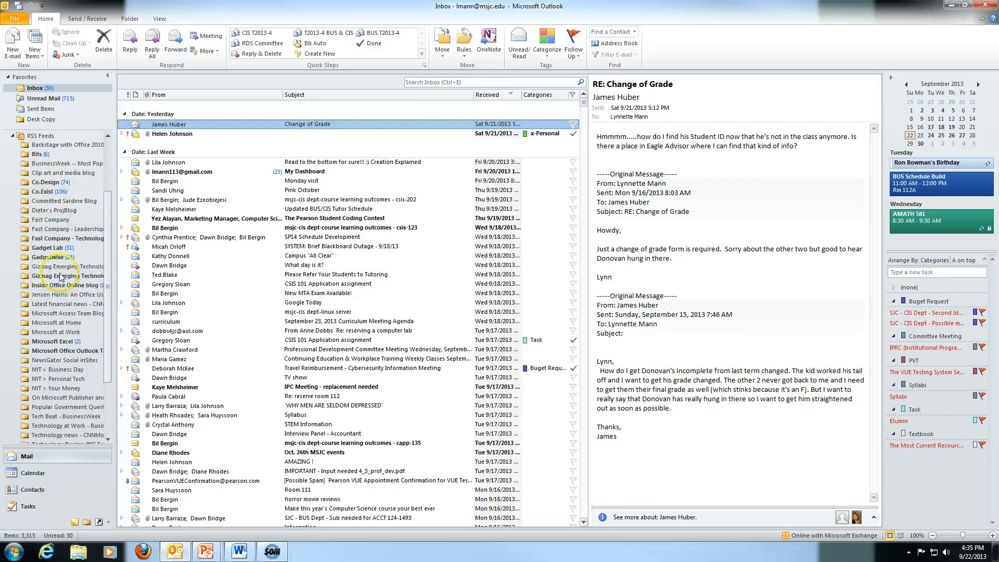
left_click(13, 136)
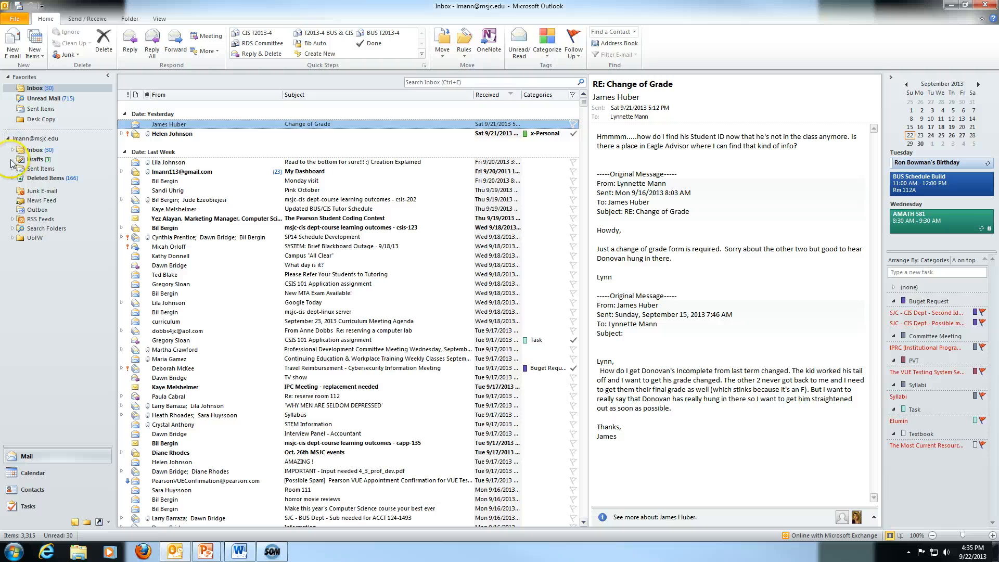
left_click(12, 150)
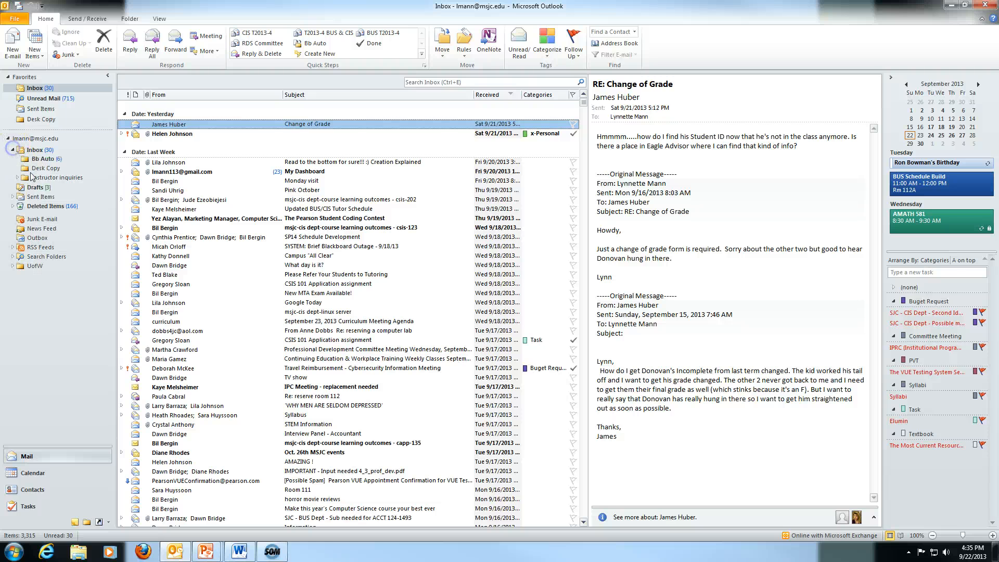
Remove Desk Copy from Favorites, then view Sent Items, Unread Mail and the Inbox.
right_click(39, 120)
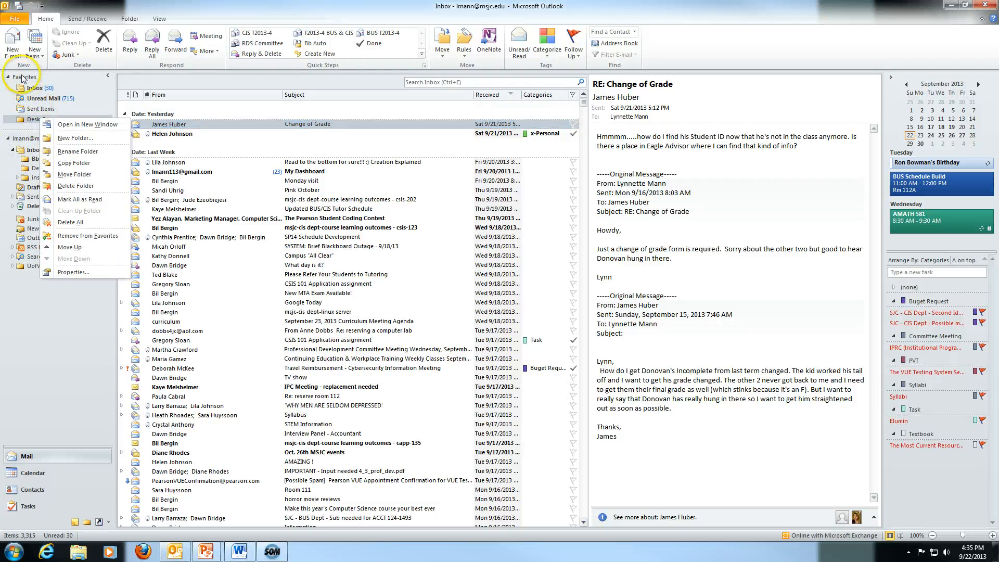
left_click(87, 235)
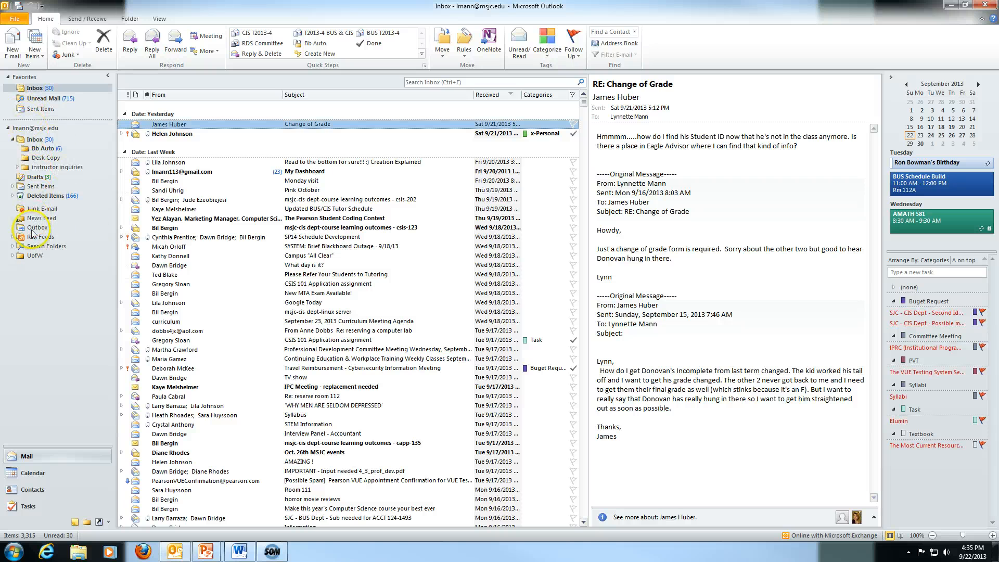
right_click(46, 111)
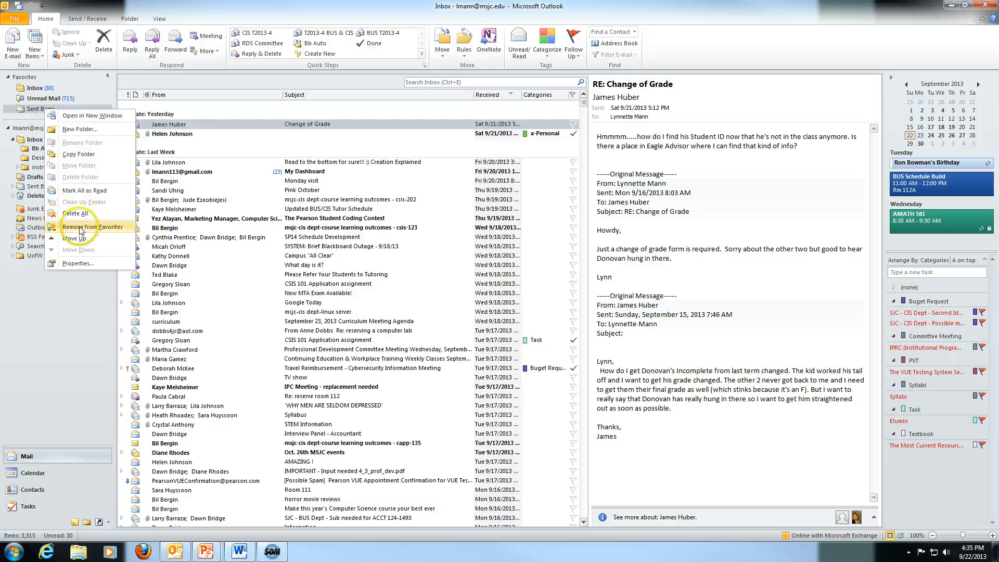
left_click(26, 110)
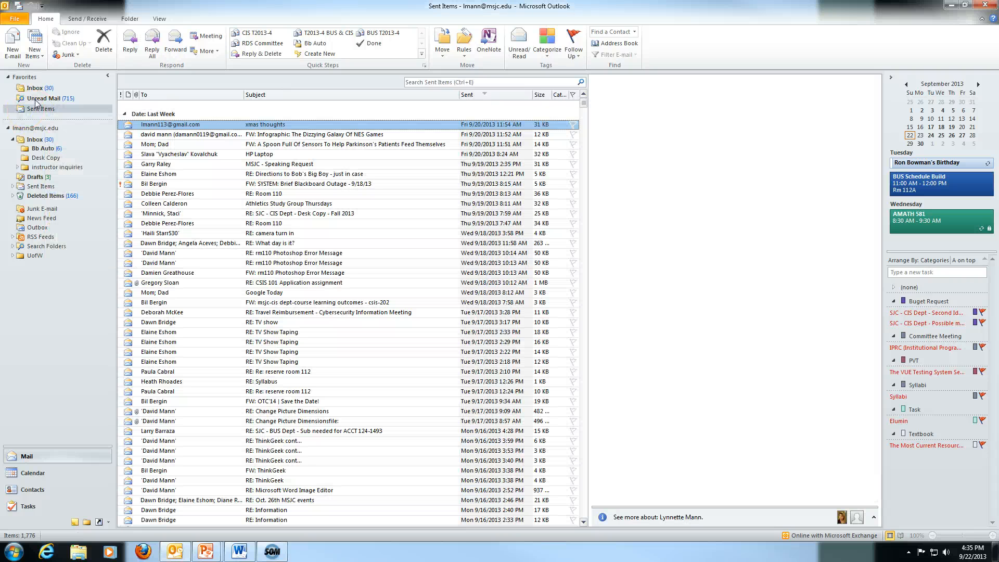
left_click(37, 99)
left_click(34, 88)
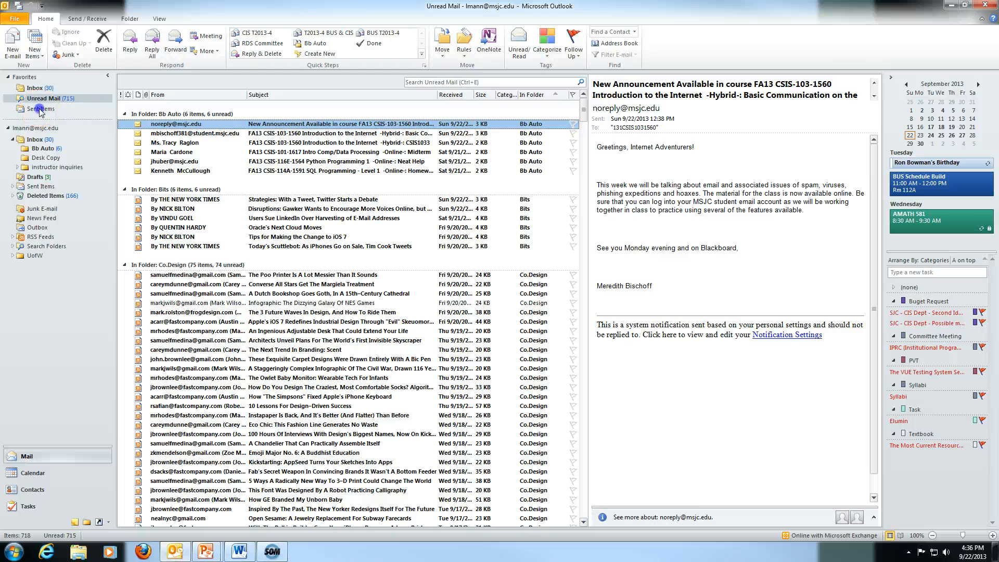
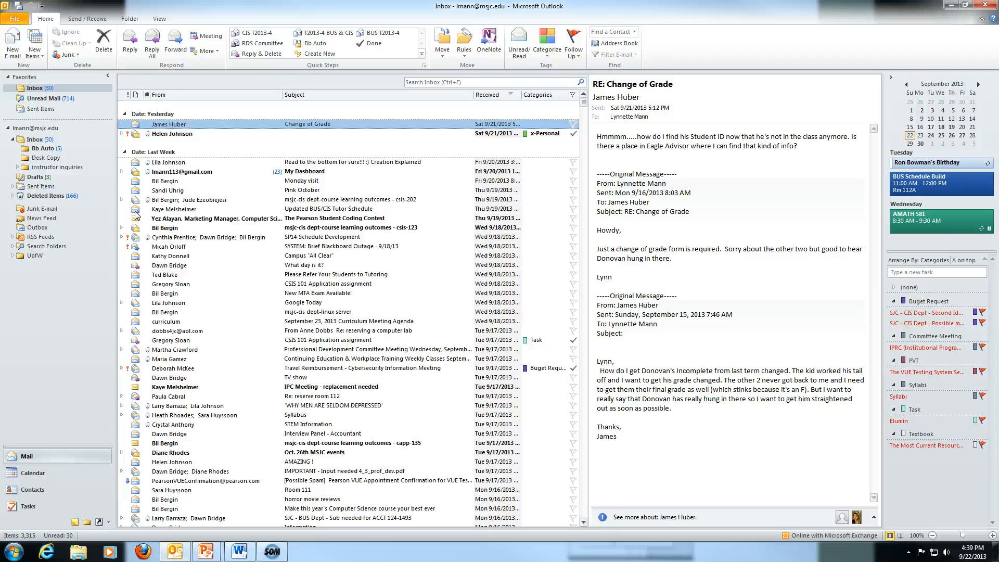
Toggle the Updated BUS/CIS Tutor Schedule message to unread, then back to read.
left_click(164, 211)
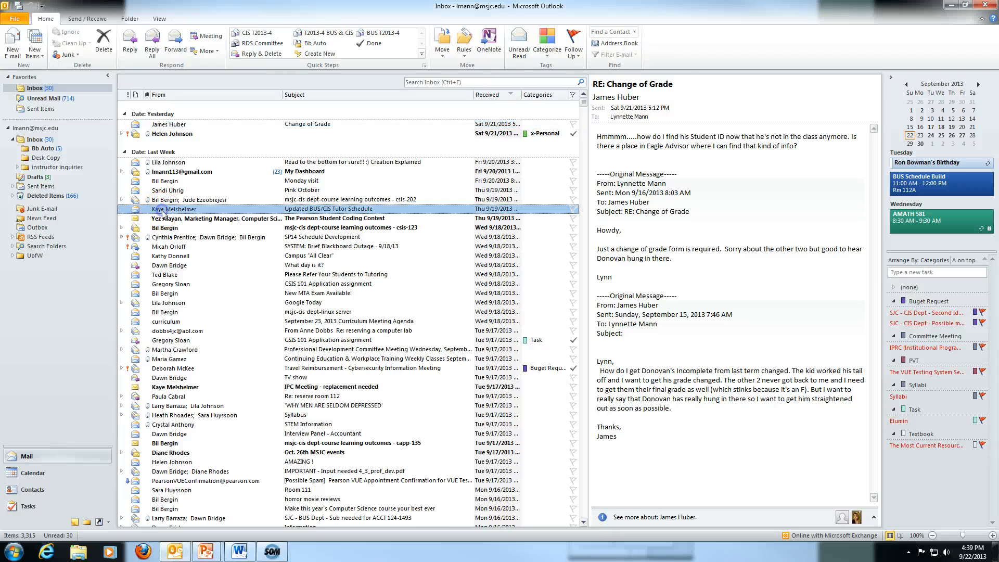
left_click(516, 55)
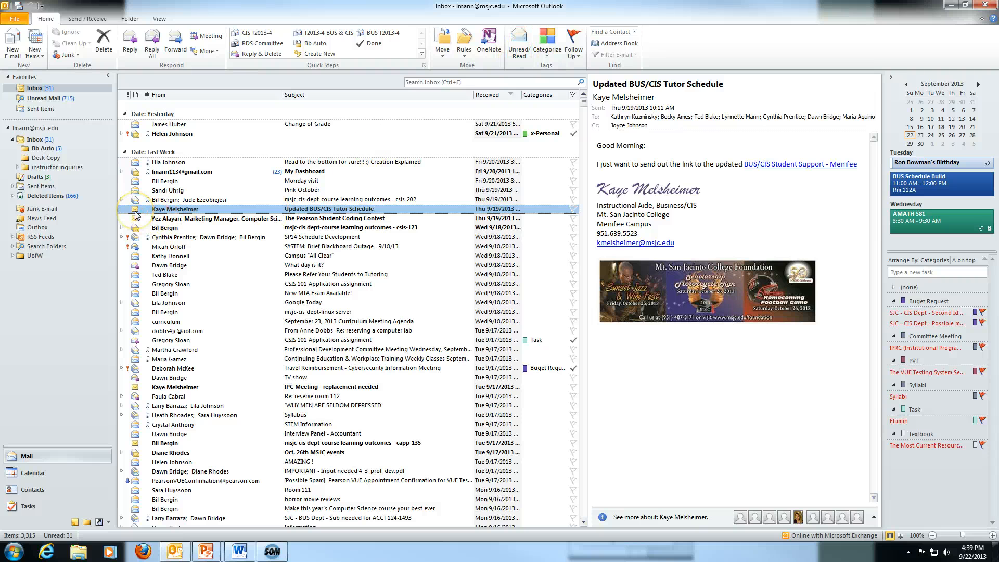
left_click(518, 53)
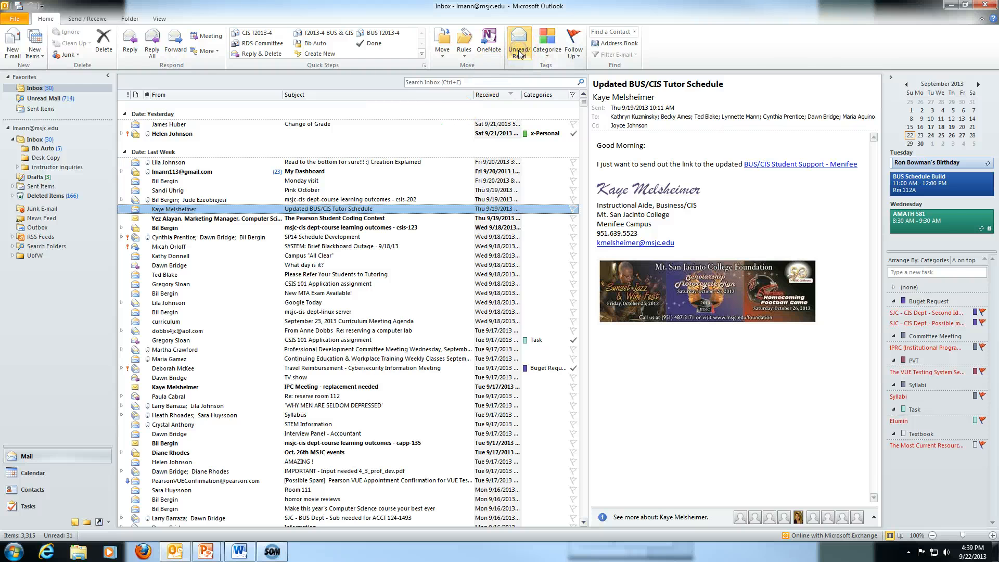
left_click(47, 98)
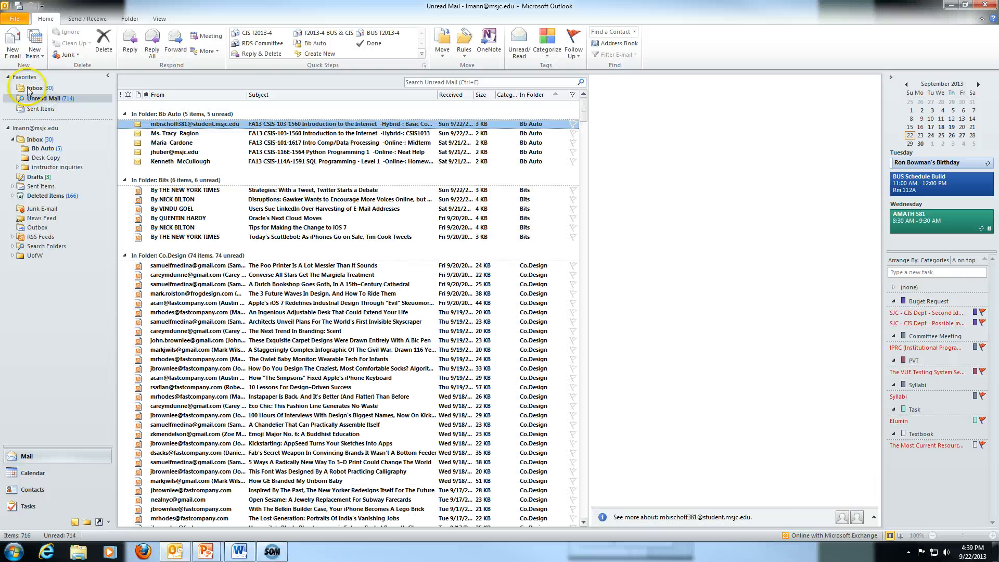
left_click(158, 115)
left_click(159, 125)
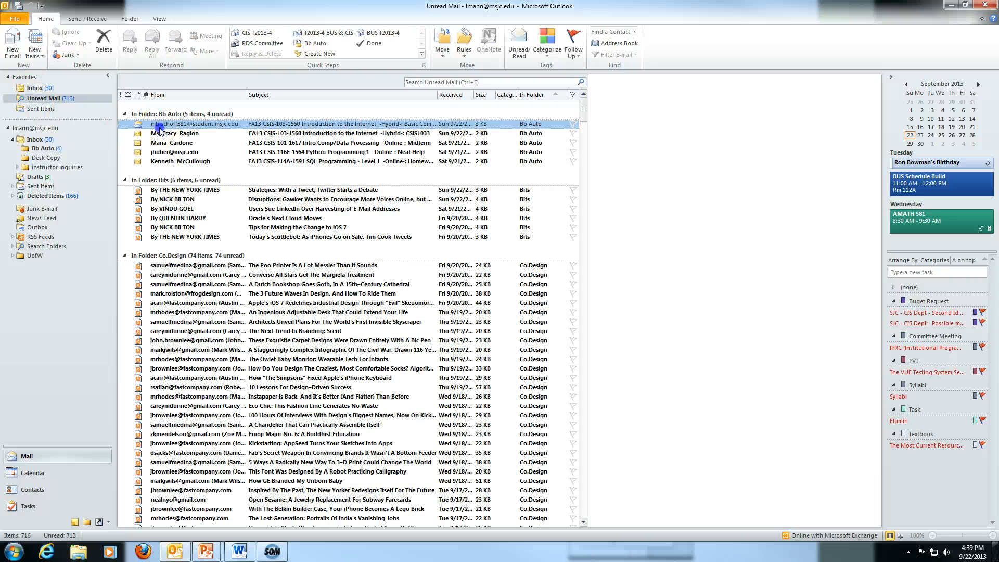
left_click(162, 161, "shift")
left_click(524, 54)
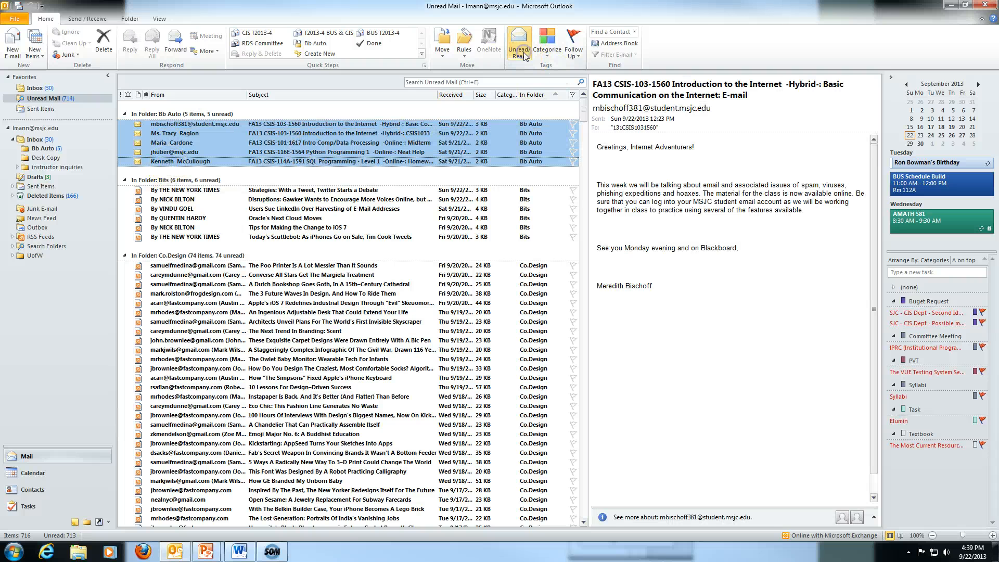
left_click(524, 54)
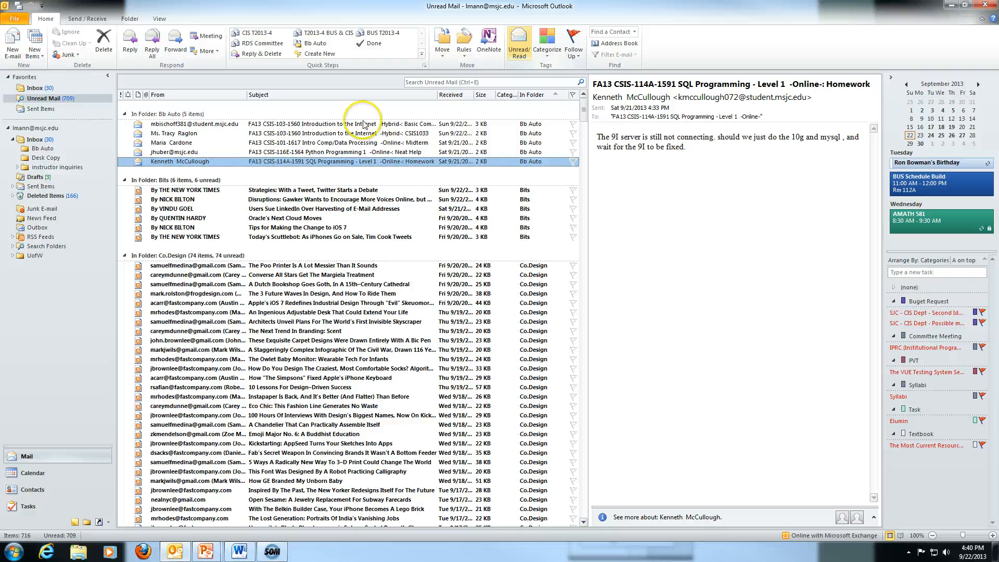
left_click(183, 127)
left_click(177, 161, "shift")
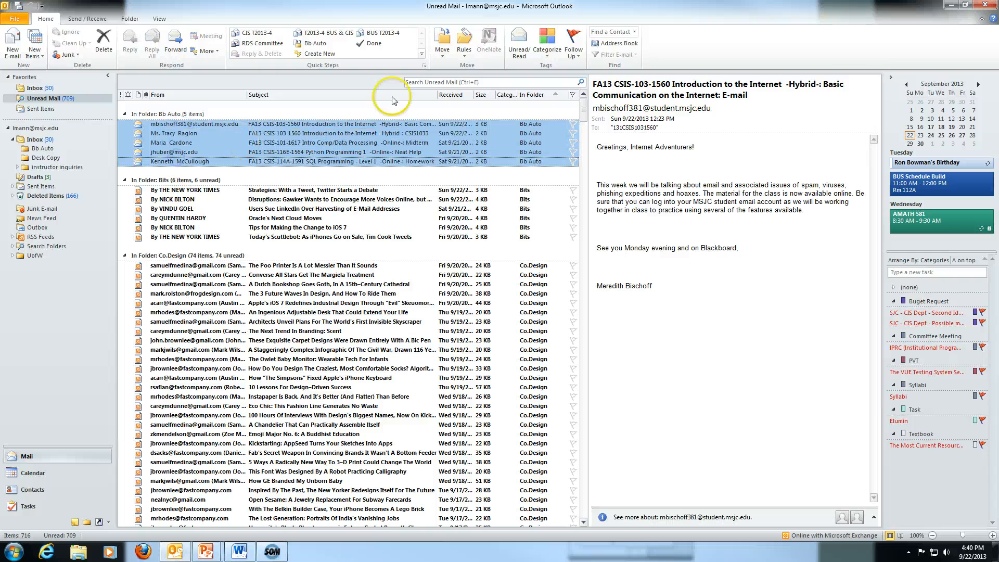
left_click(521, 51)
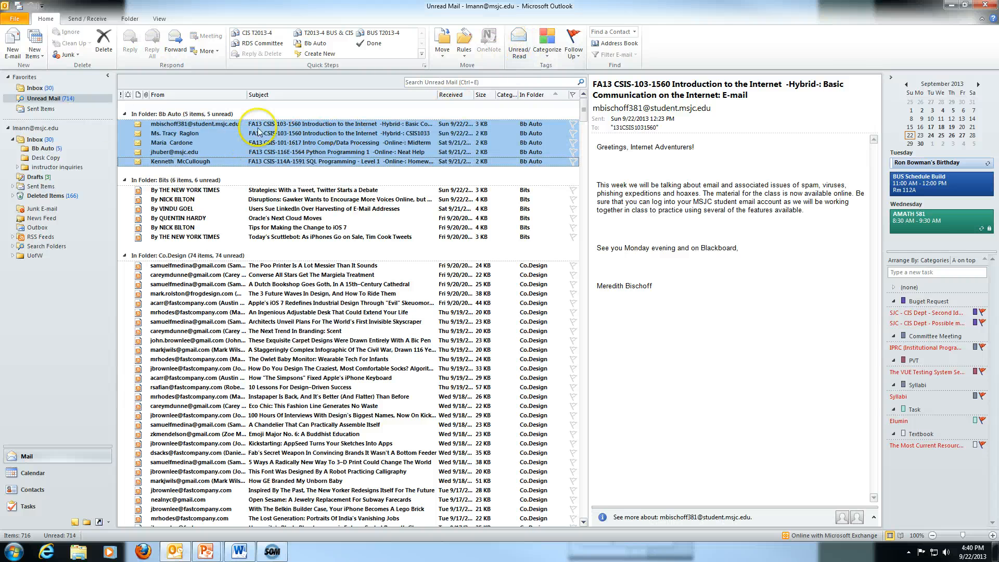
left_click(37, 89)
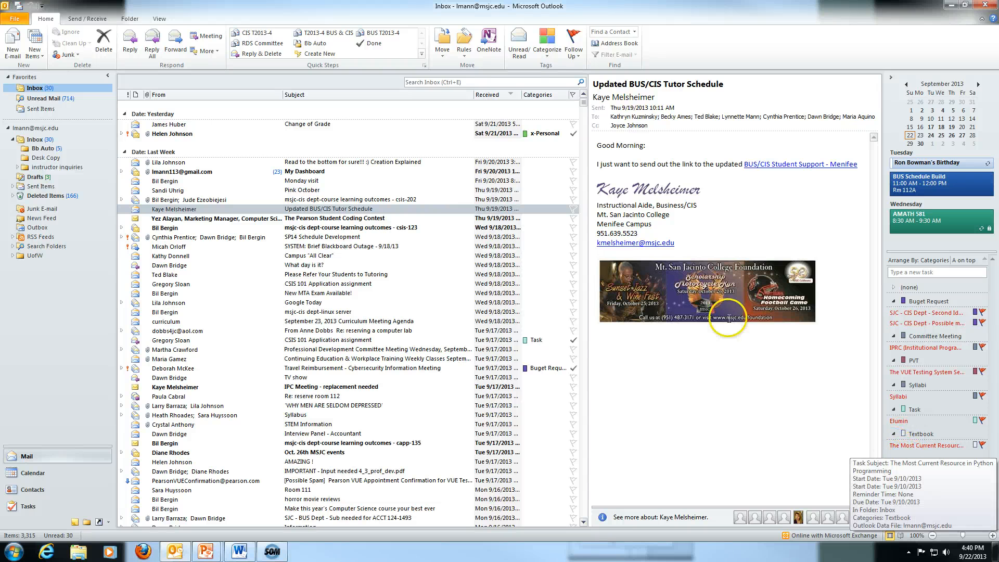
left_click(546, 59)
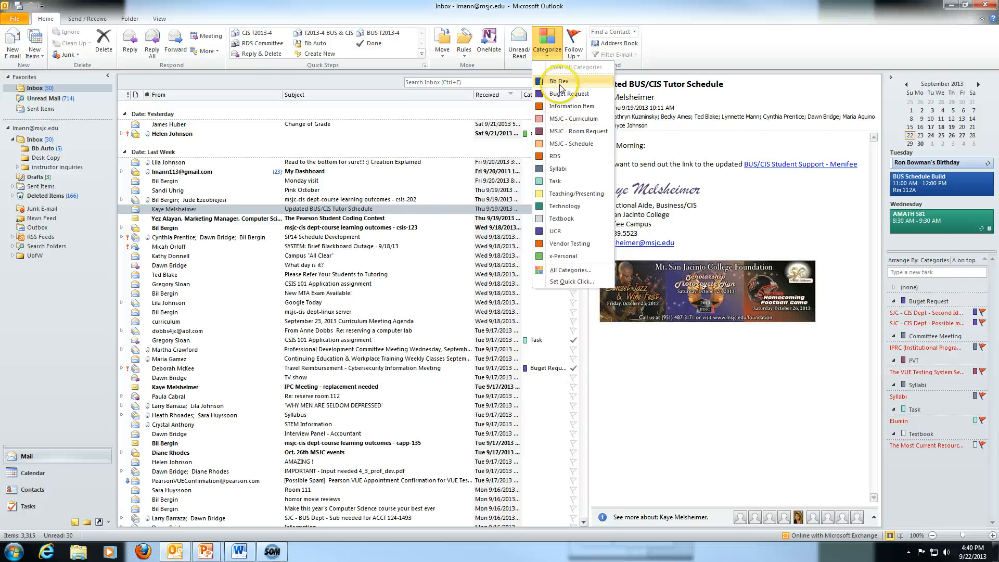
left_click(566, 270)
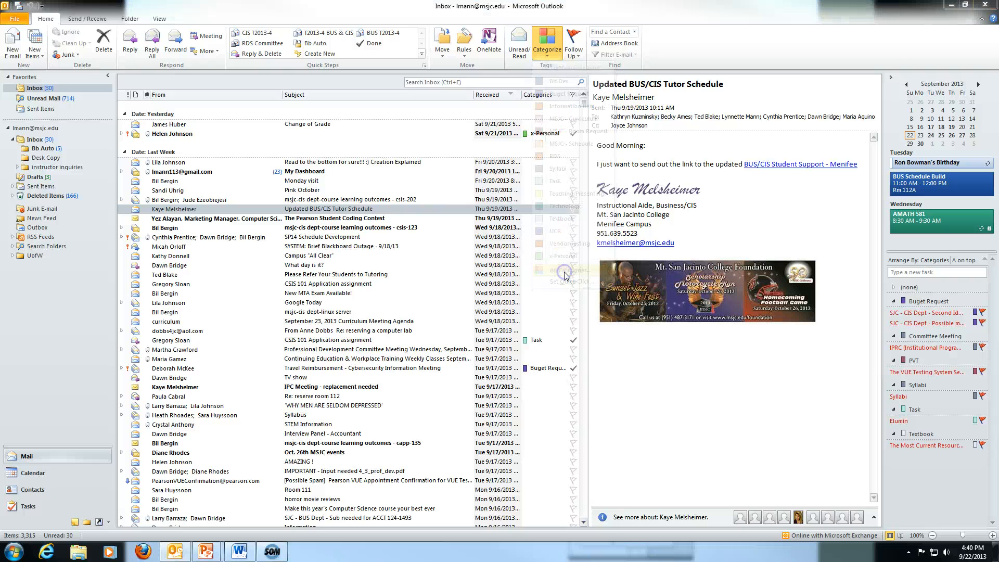
left_click_drag(566, 234, 570, 330)
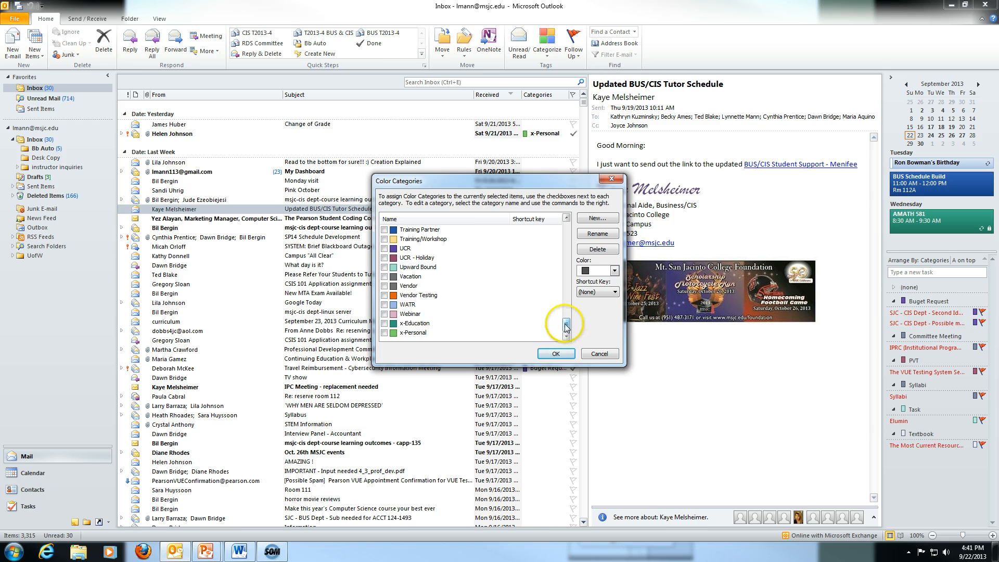
left_click(565, 324)
left_click(561, 358)
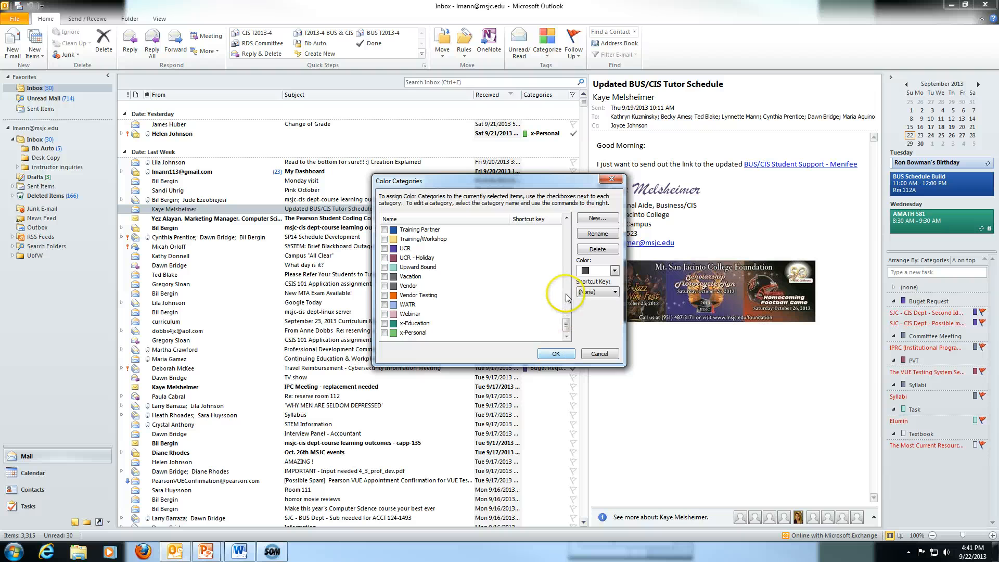
left_click(612, 179)
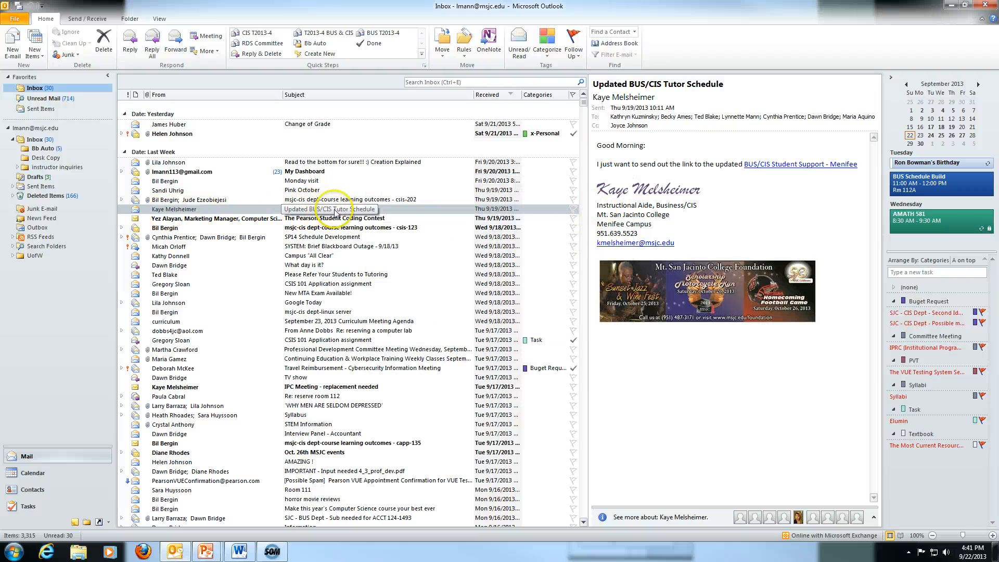
Tag the Updated BUS/CIS Tutor Schedule message with the MSJC - Schedule category.
left_click(544, 212)
right_click(545, 211)
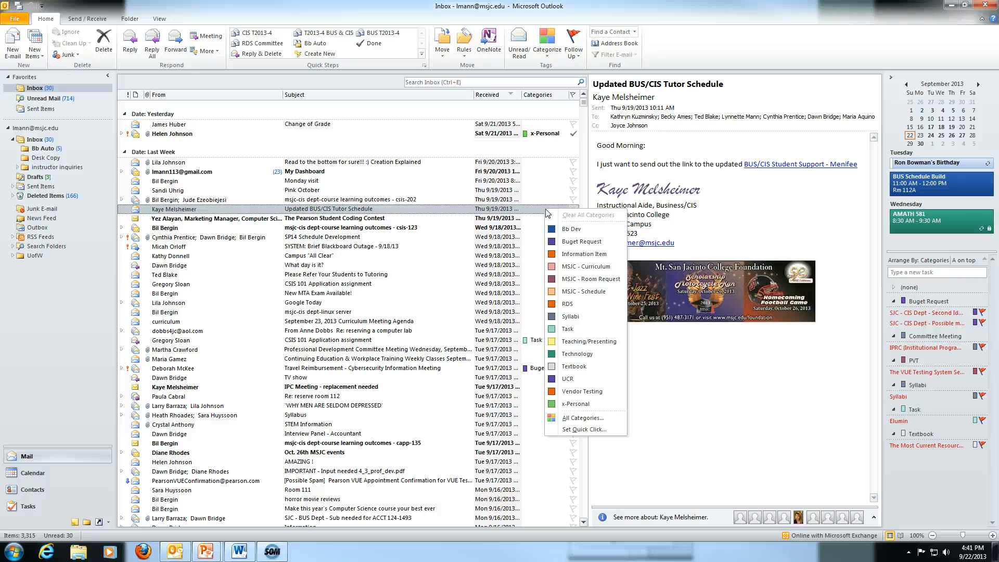
left_click(575, 331)
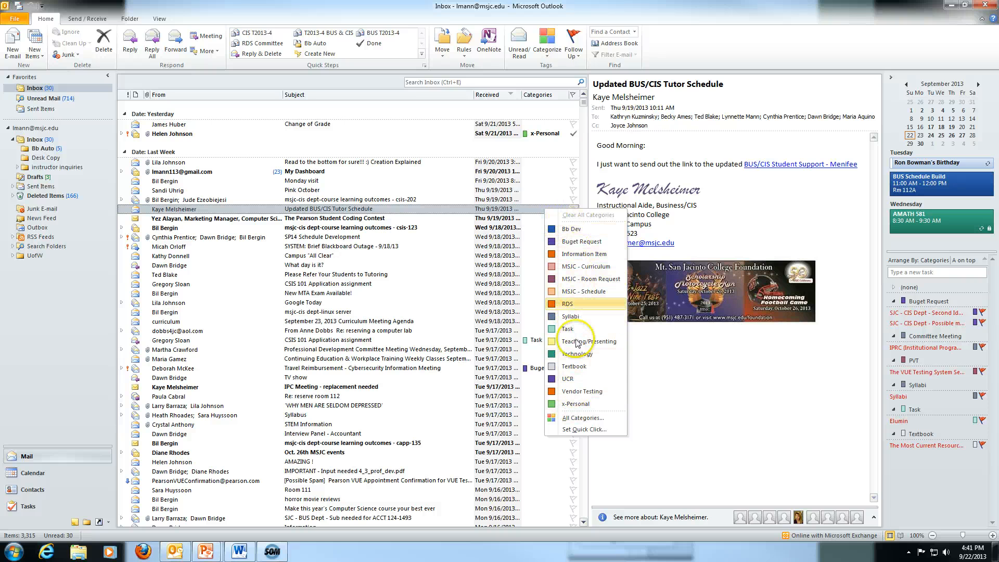
left_click(571, 294)
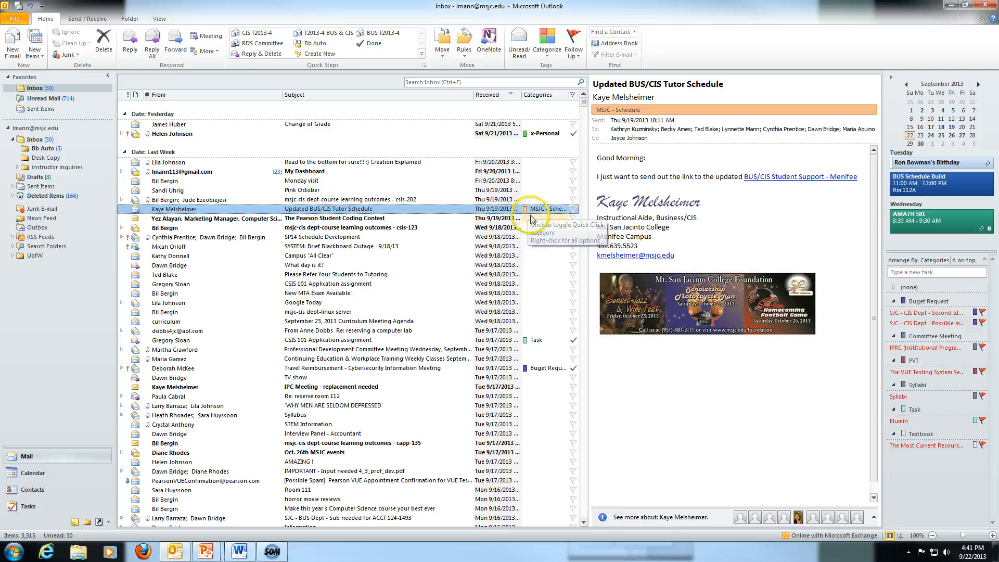
Group the inbox by category and look over the Task, Textbook and x-Personal groups.
left_click(538, 95)
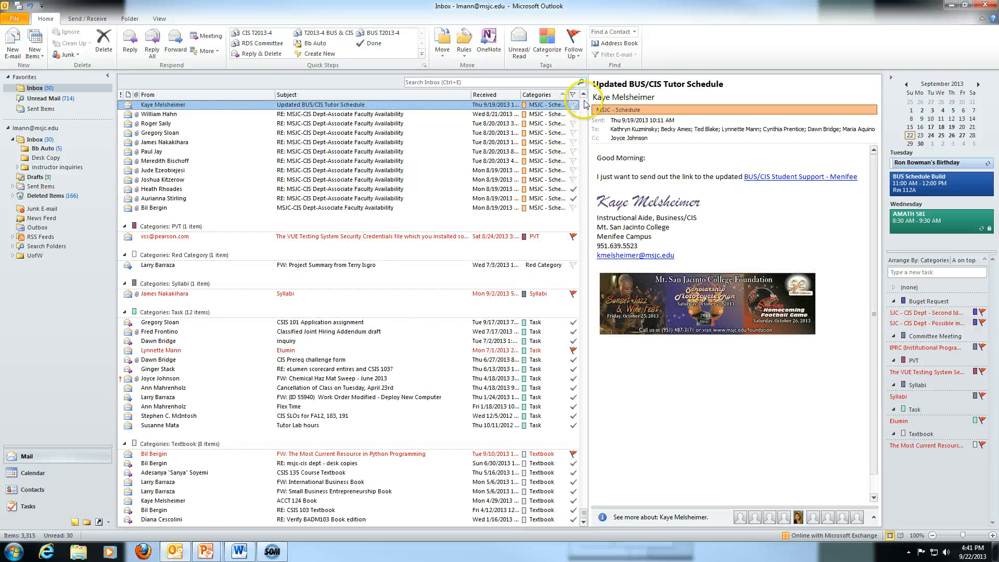
scroll(541, 175, "up", 4)
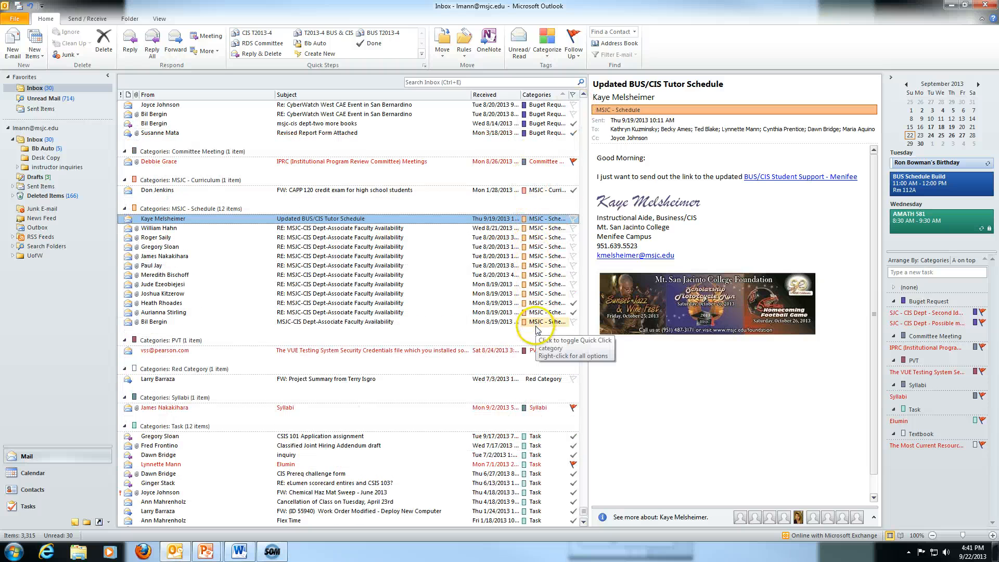
scroll(542, 208, "up", 5)
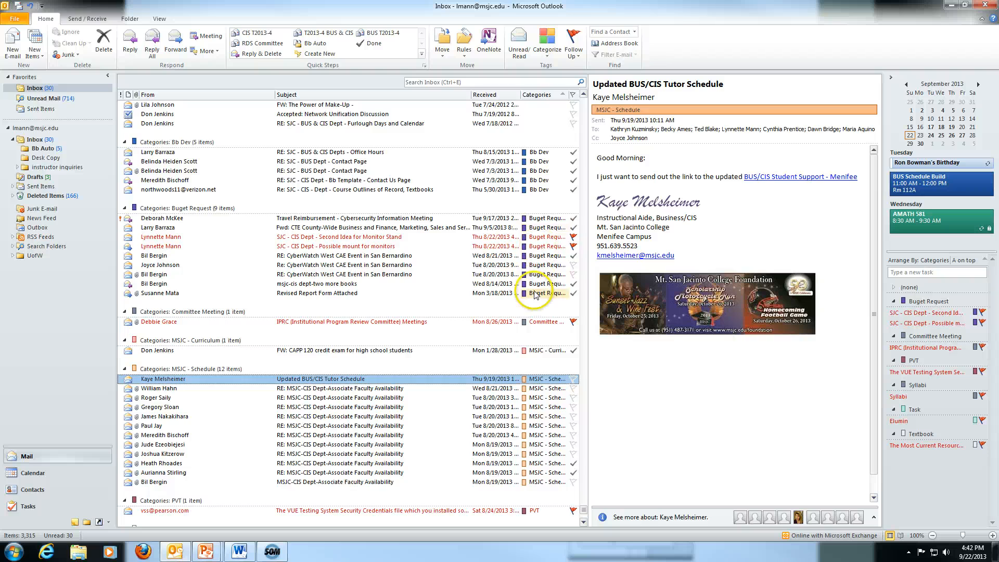
scroll(535, 270, "up", 5)
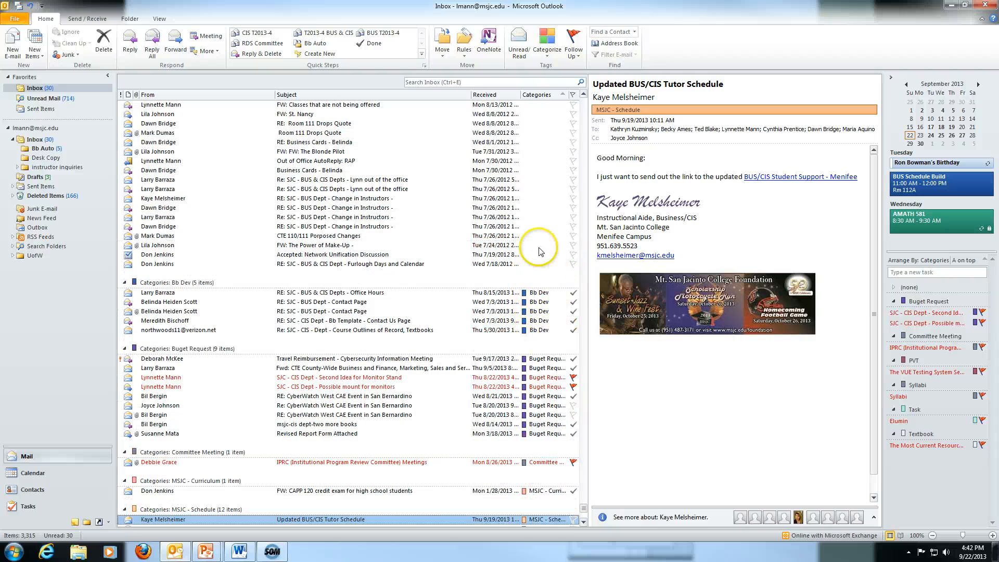
scroll(541, 250, "up", 3)
scroll(545, 250, "down", 20)
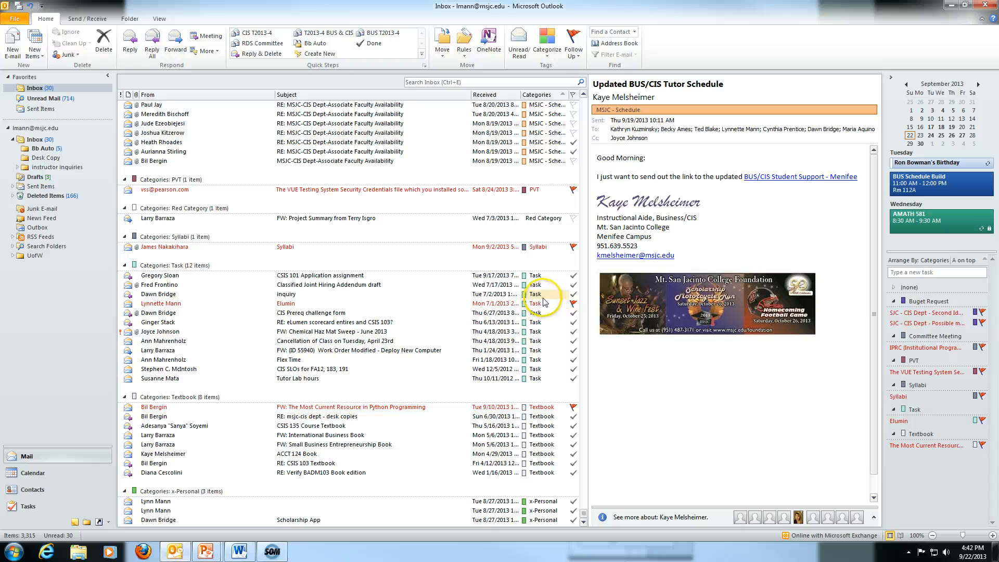
Arrange the inbox by Date (Conversations) rather than by category.
left_click(193, 95)
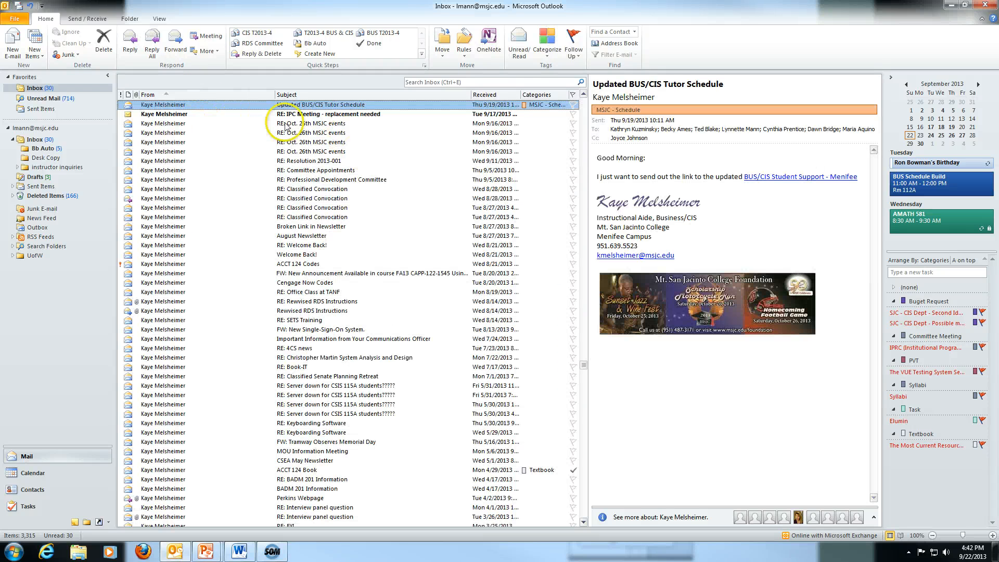
left_click(161, 19)
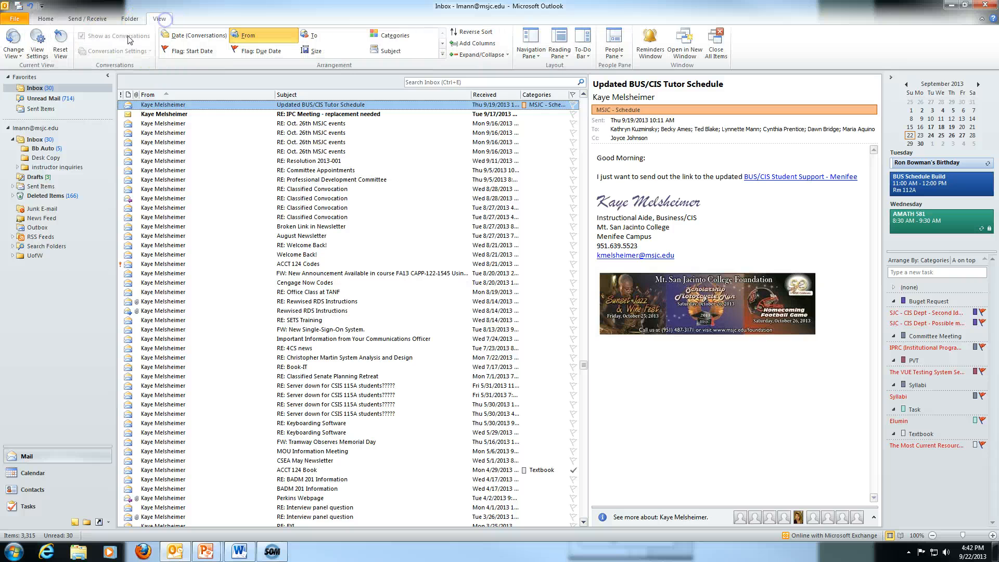
left_click(174, 42)
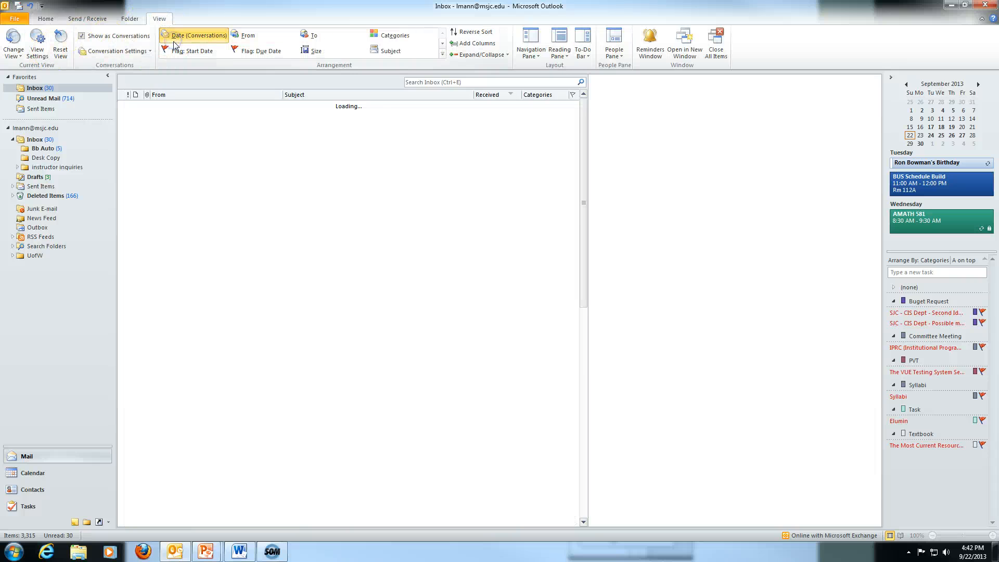
left_click(46, 21)
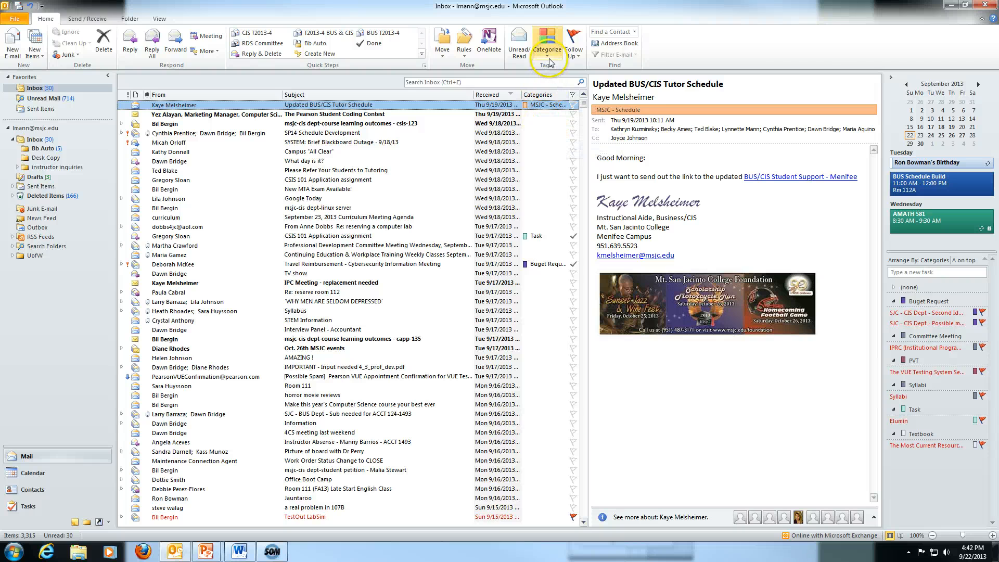
Create an orange category named 'New Category' with no shortcut key and apply it to Campus "All Clear".
left_click(321, 153)
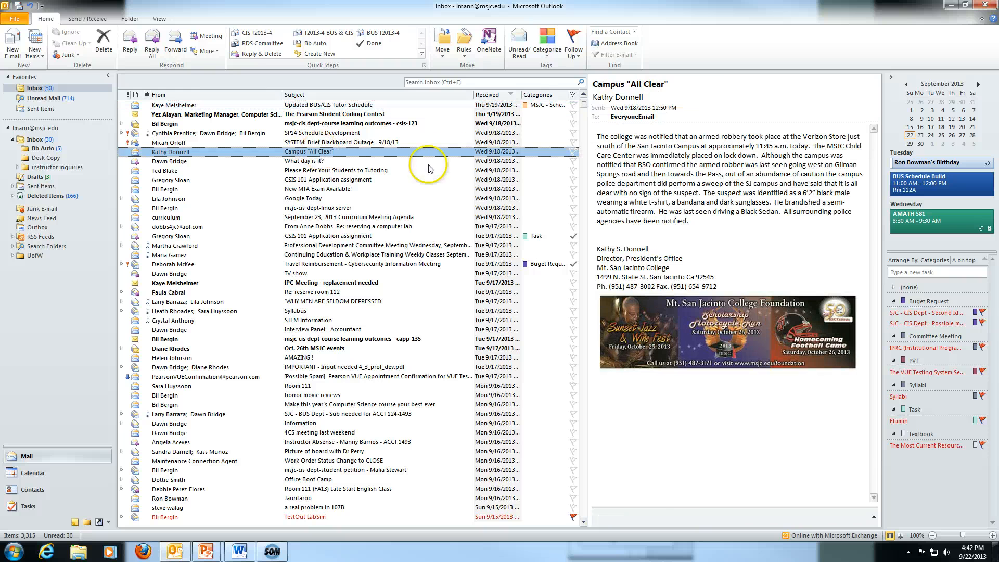
left_click(546, 55)
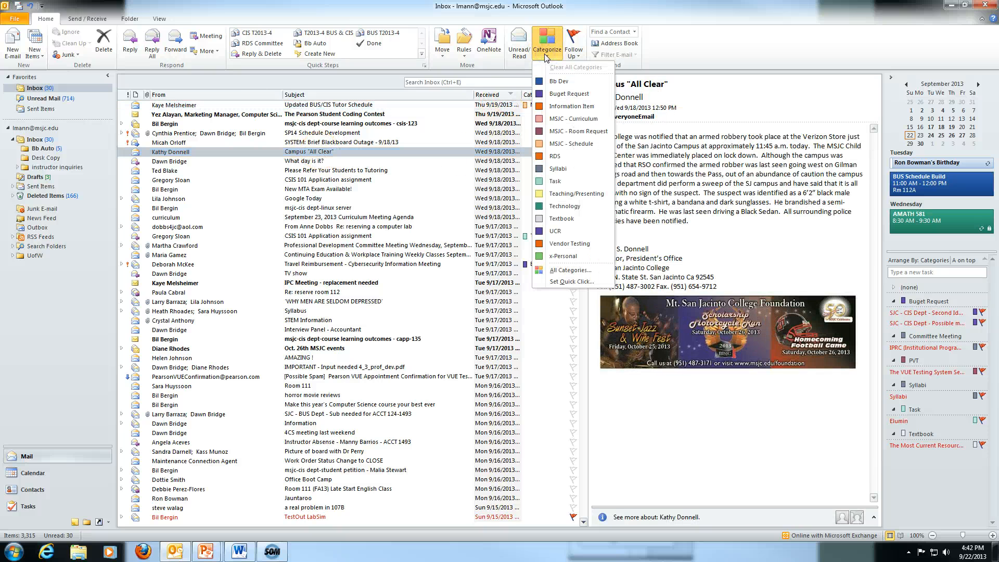
left_click(571, 270)
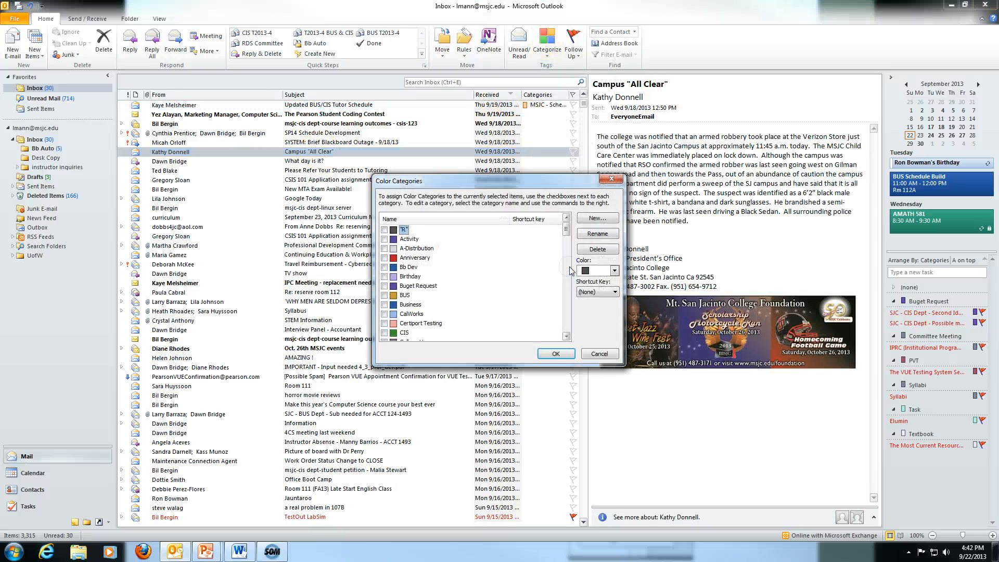
left_click(596, 220)
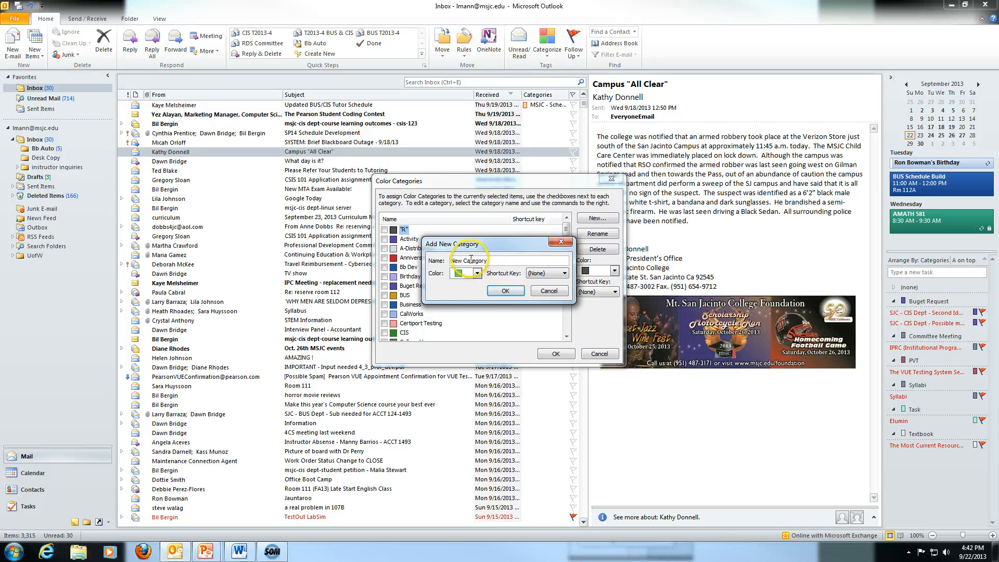
type("New Category")
left_click(477, 274)
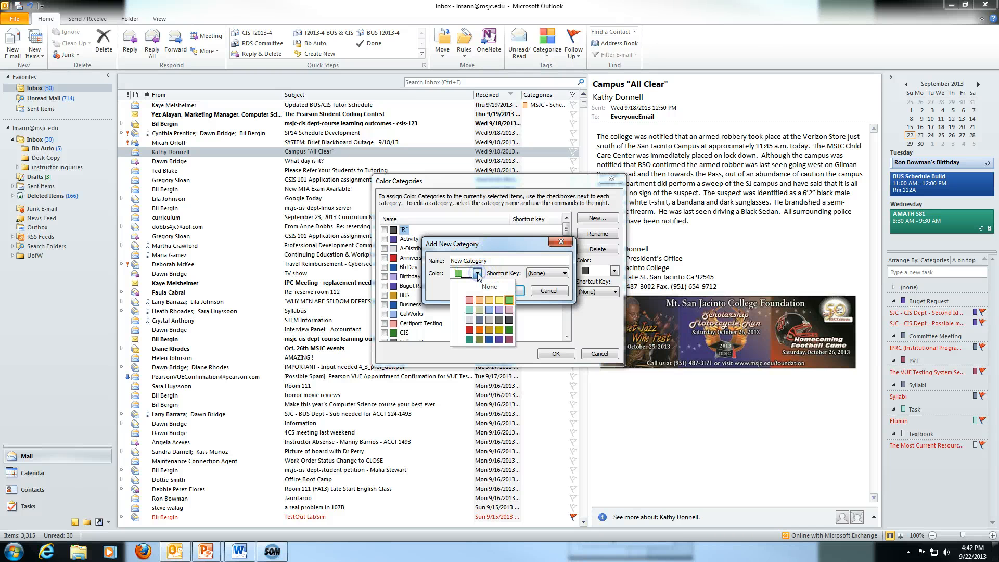
left_click(479, 330)
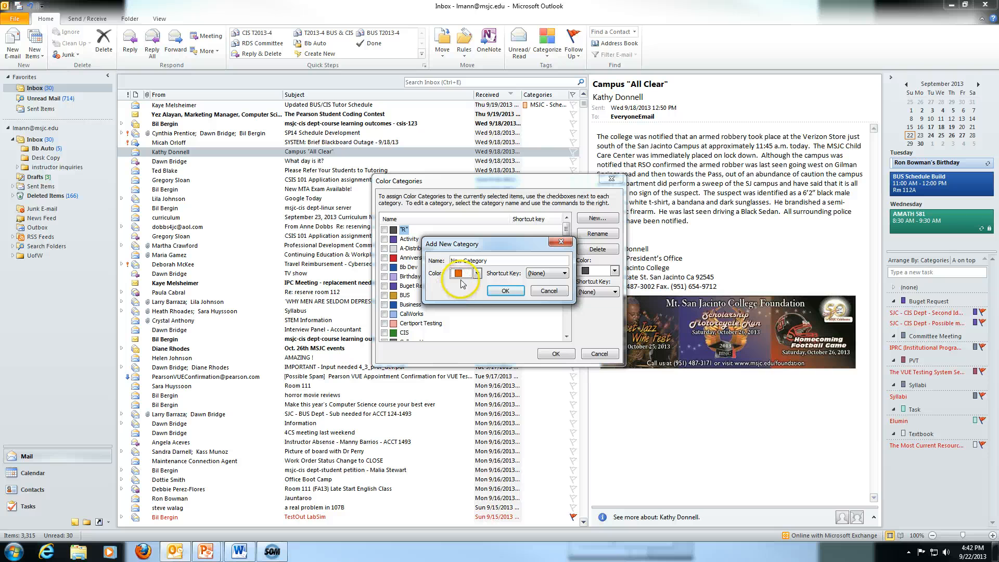
left_click(541, 278)
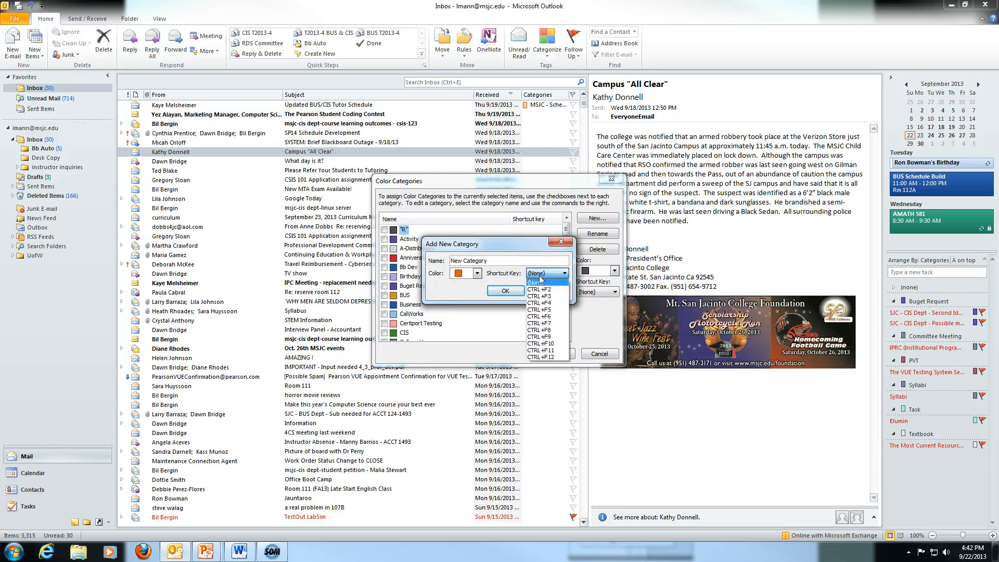
left_click(539, 281)
left_click(512, 286)
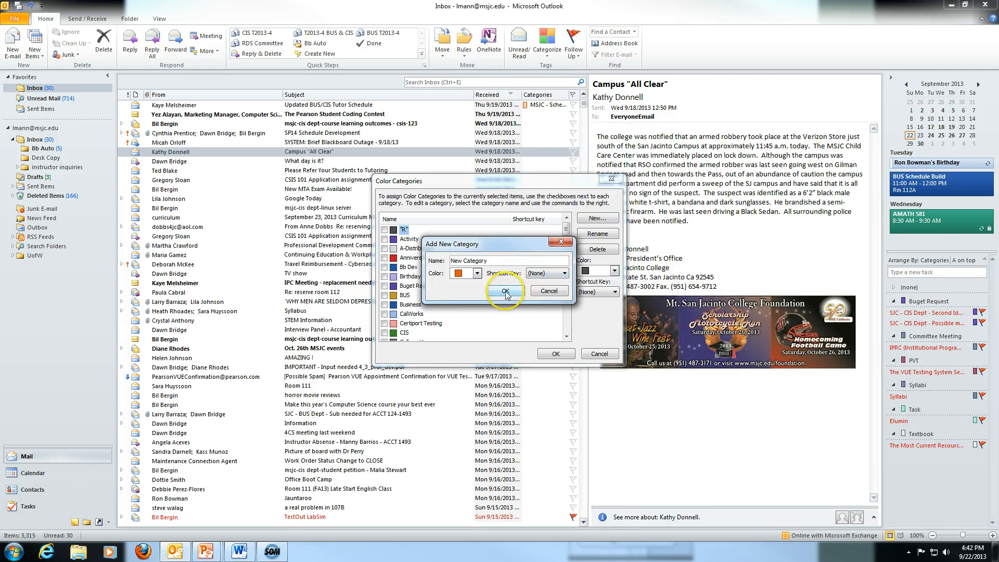
left_click(505, 293)
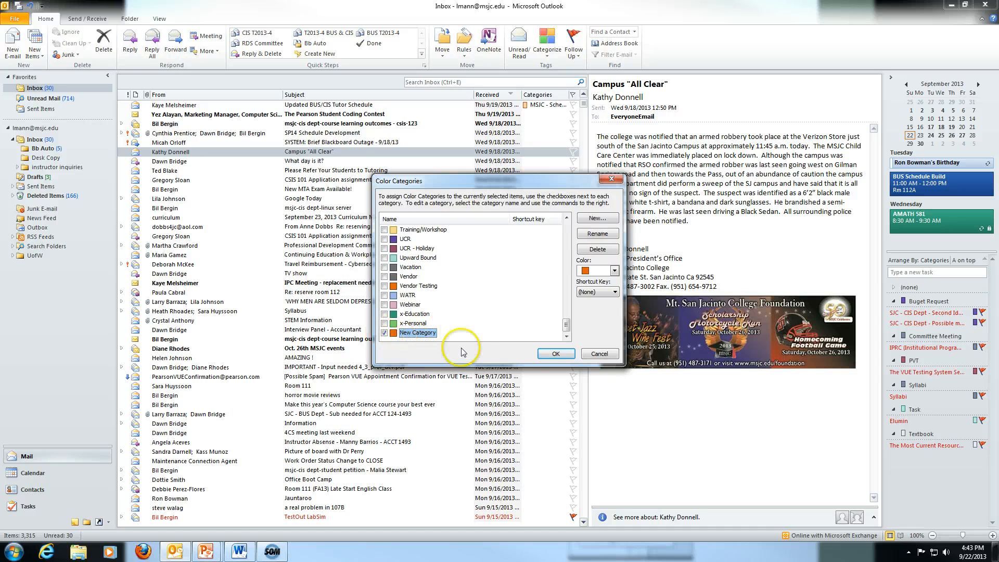
left_click(552, 354)
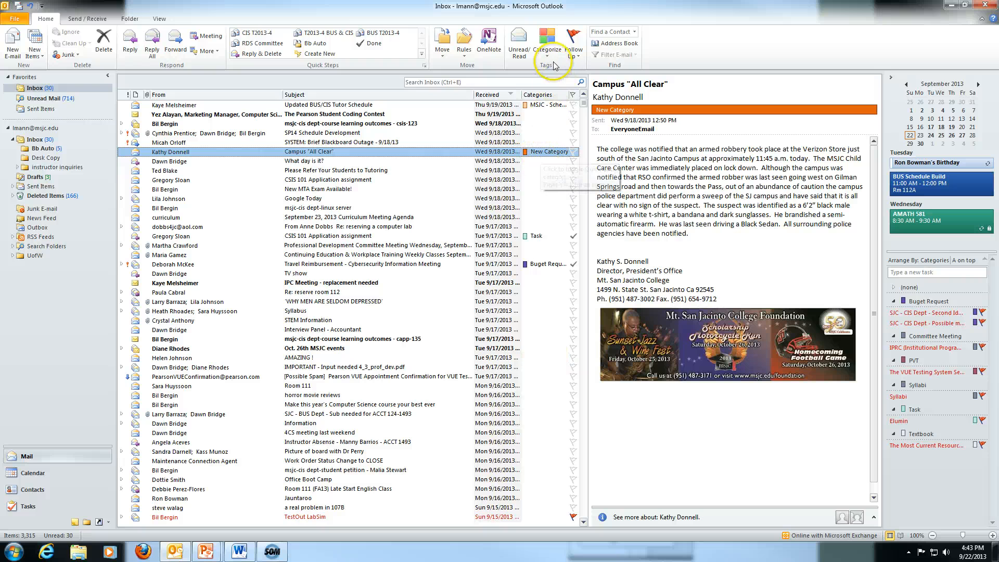
Add the Textbook and Syllabi categories to the Campus "All Clear" message.
left_click(547, 44)
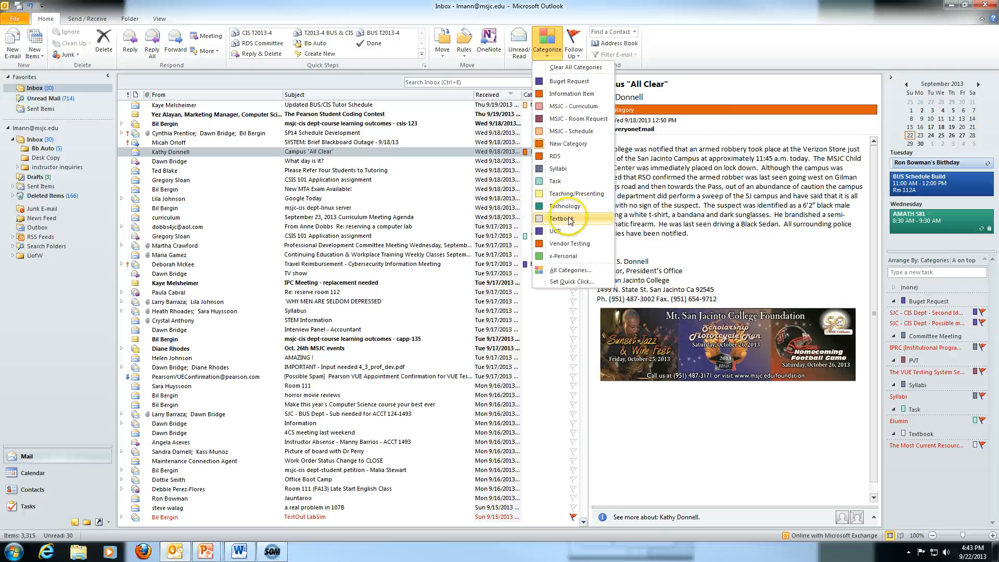
left_click(562, 219)
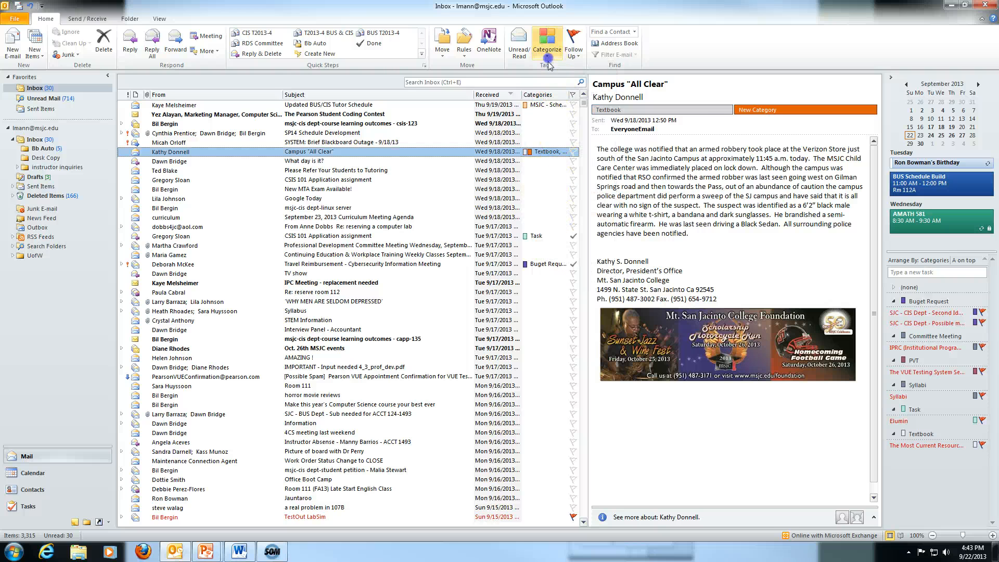
left_click(547, 45)
left_click(559, 168)
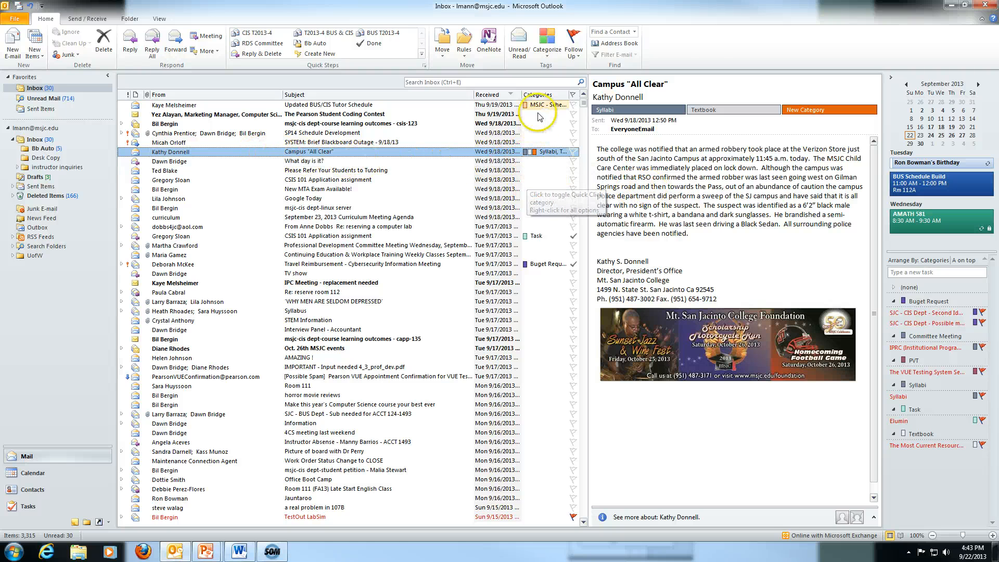
Group the inbox by category, browse the groups and expand New Category.
left_click(540, 95)
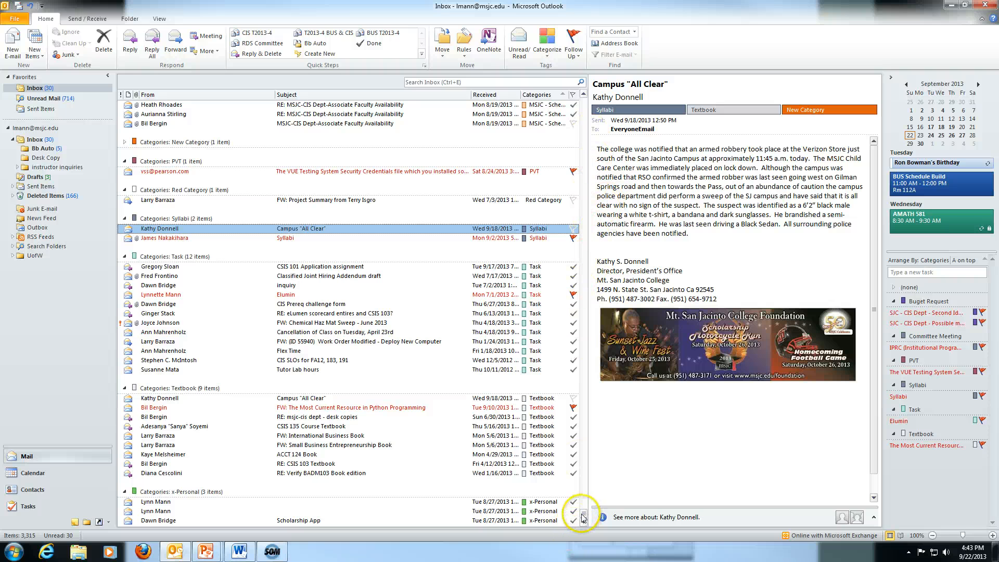
left_click_drag(584, 503, 586, 484)
scroll(573, 428, "down", 13)
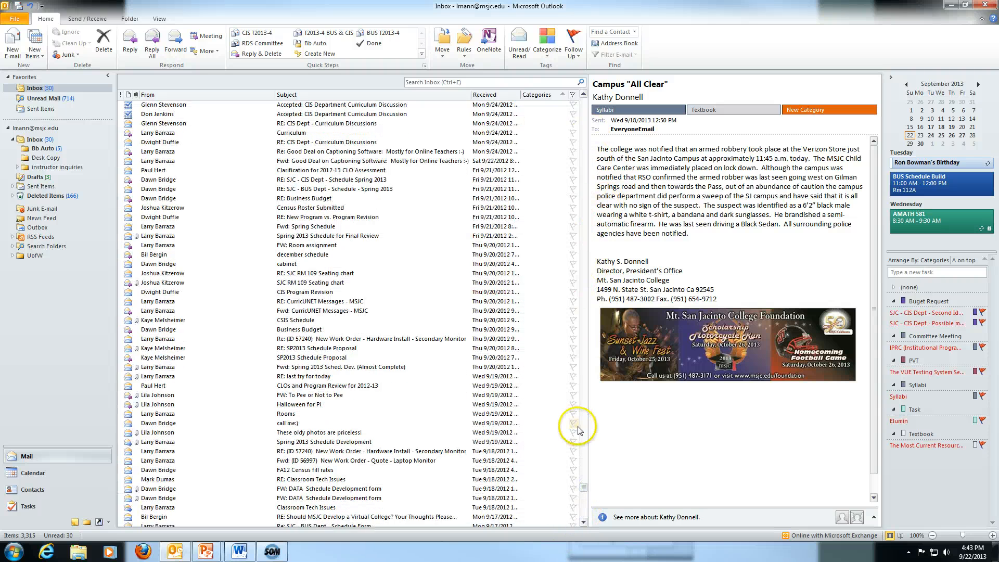
scroll(578, 421, "down", 20)
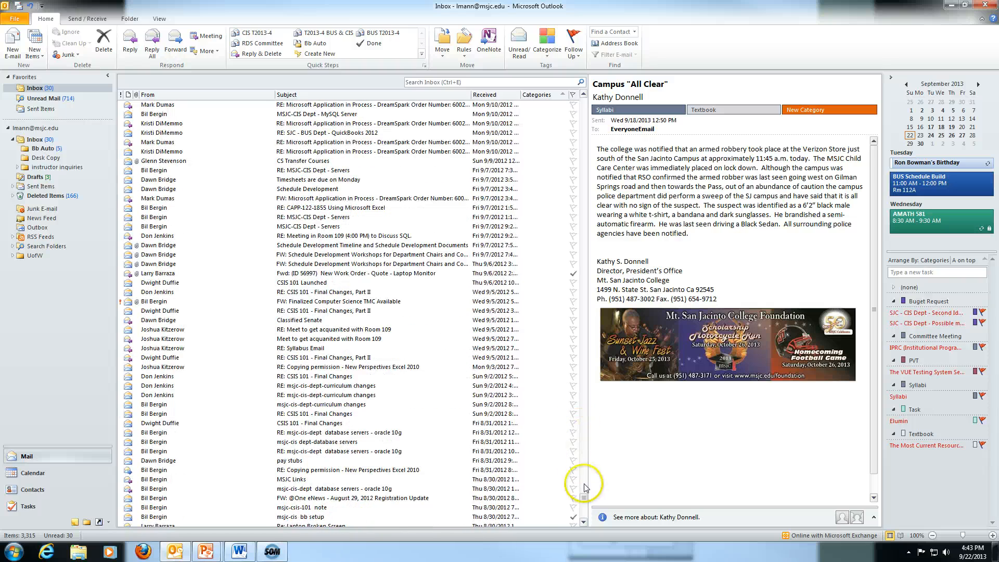
left_click_drag(586, 507, 588, 514)
scroll(521, 468, "down", 12)
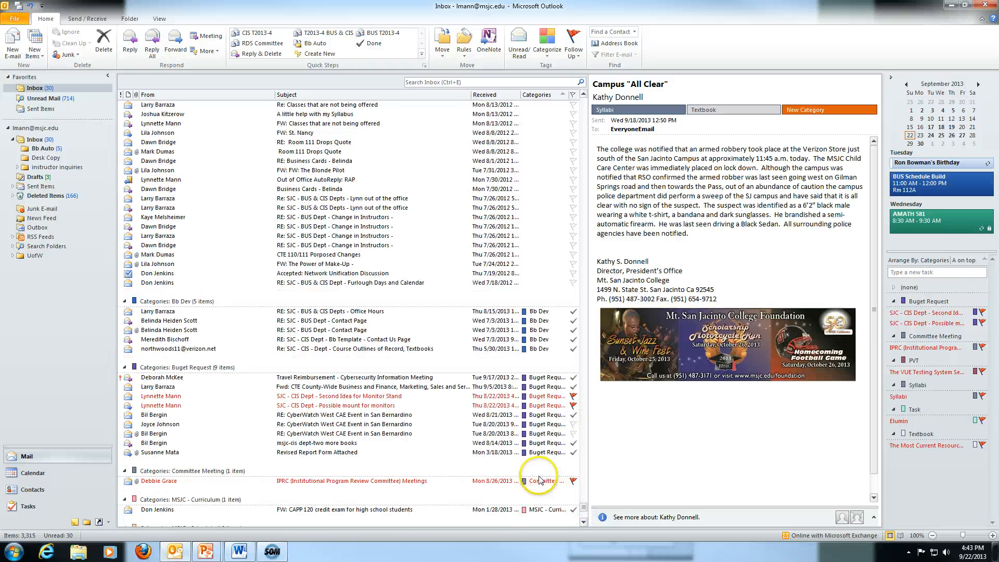
scroll(536, 394, "down", 7)
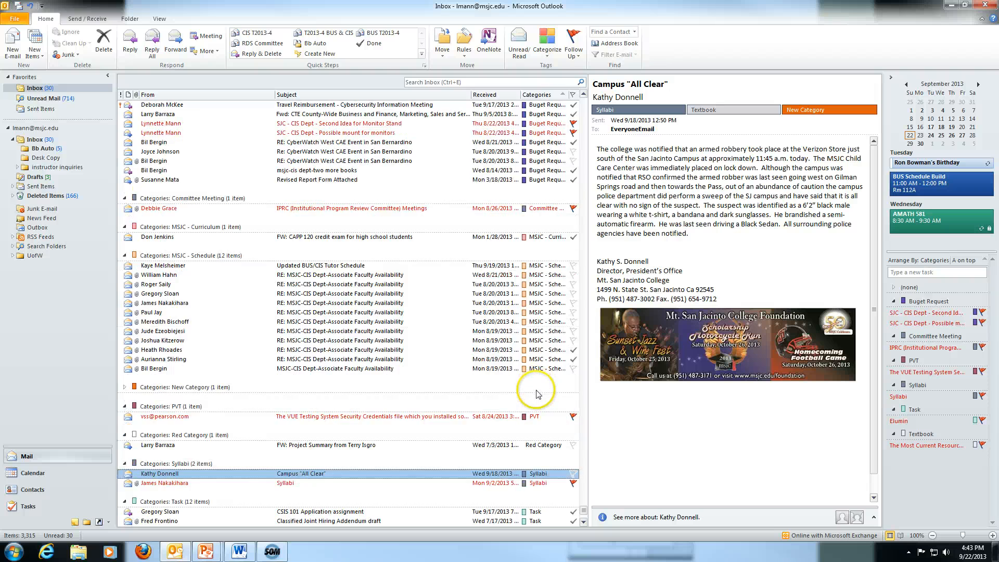
scroll(536, 396, "up", 6)
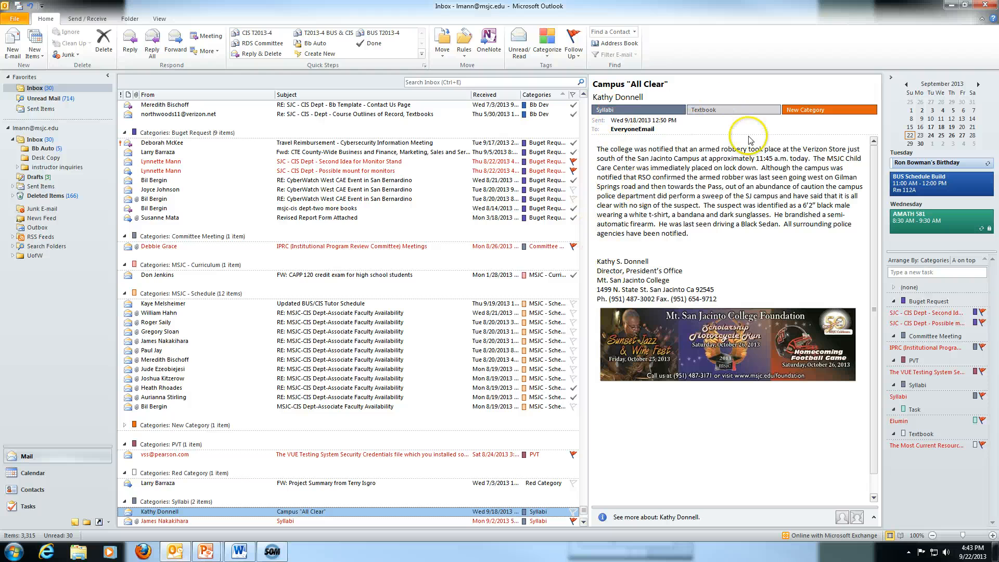
scroll(533, 311, "down", 7)
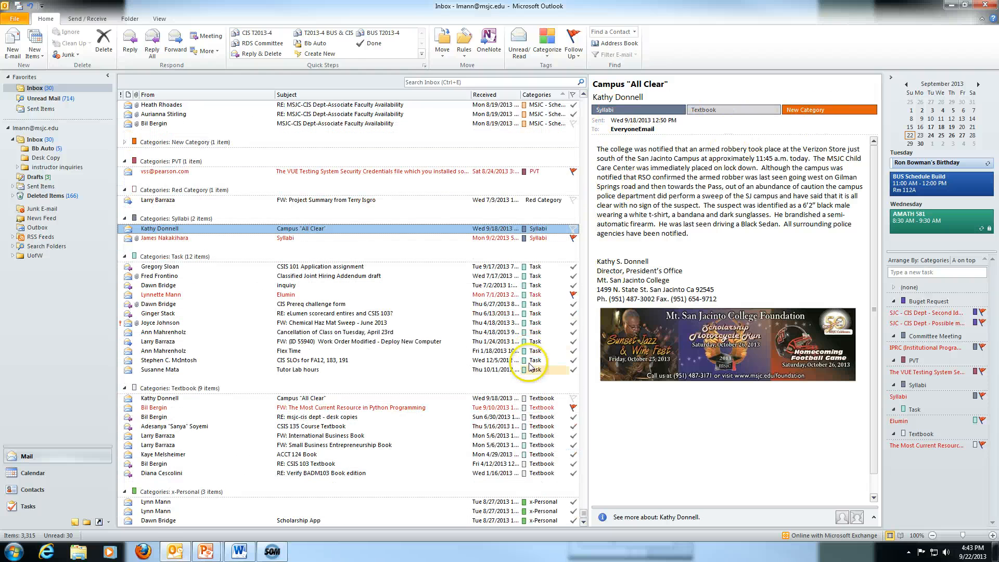
scroll(536, 445, "down", 3)
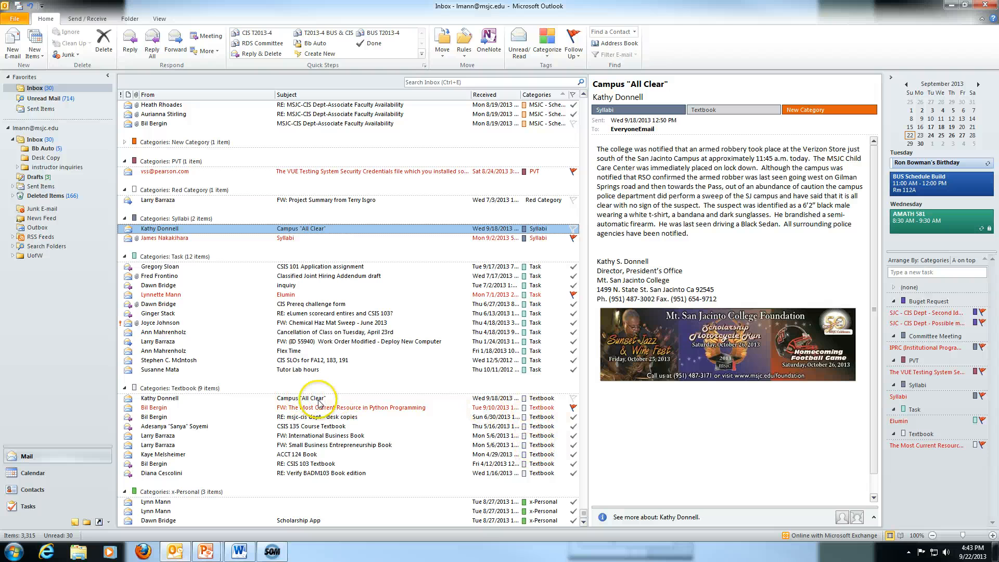
scroll(499, 353, "up", 1)
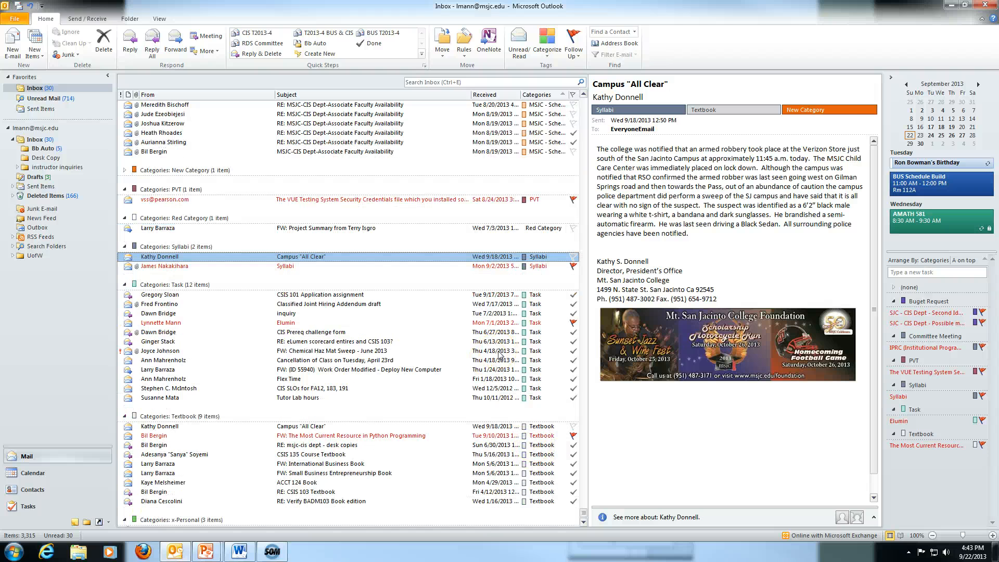
scroll(499, 354, "up", 6)
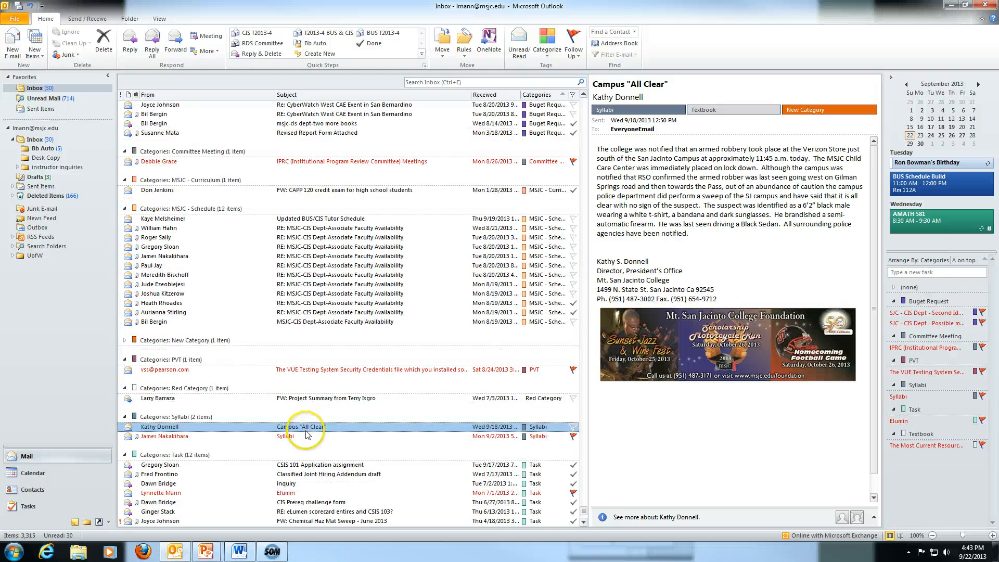
scroll(497, 367, "up", 10)
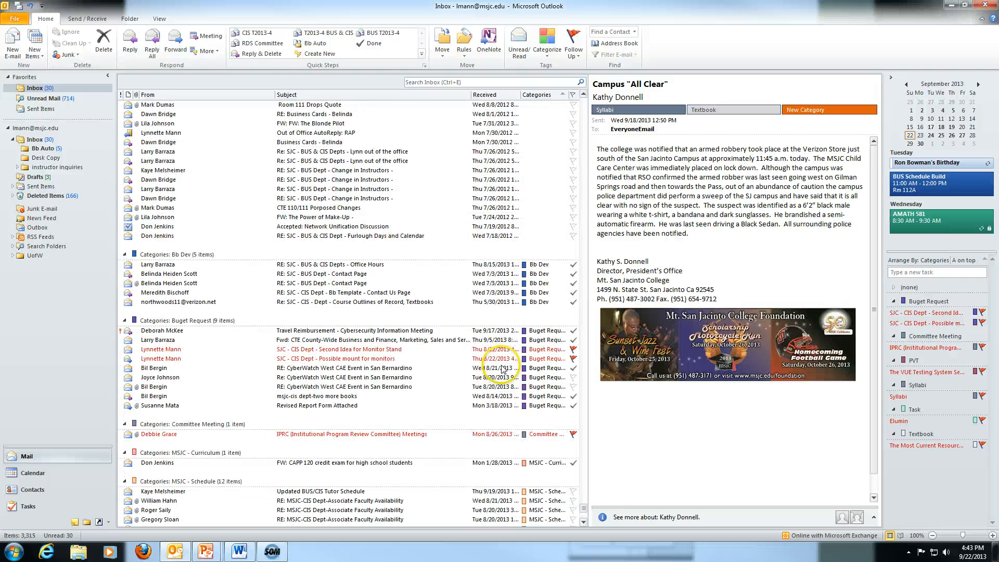
scroll(557, 293, "down", 5)
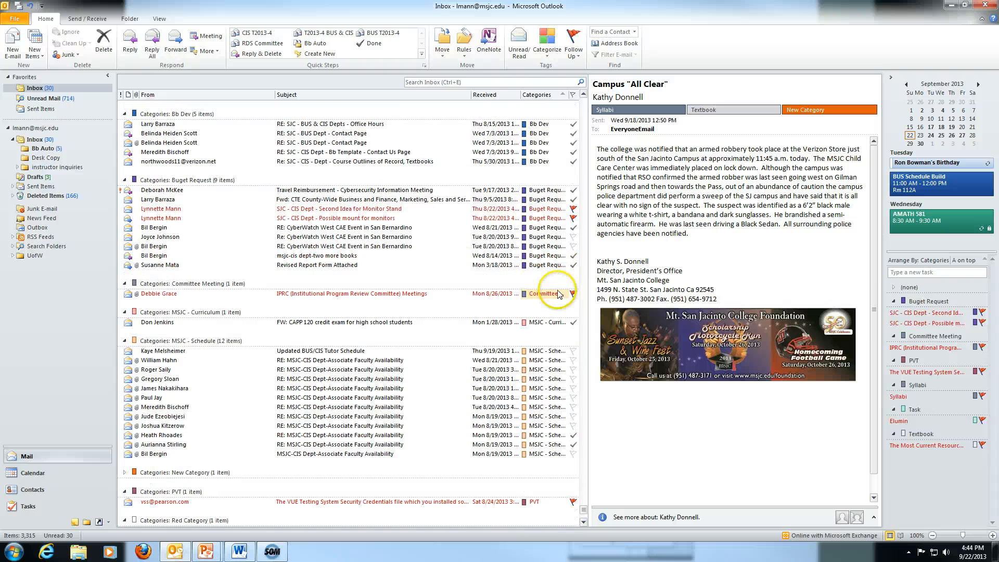
scroll(557, 292, "down", 4)
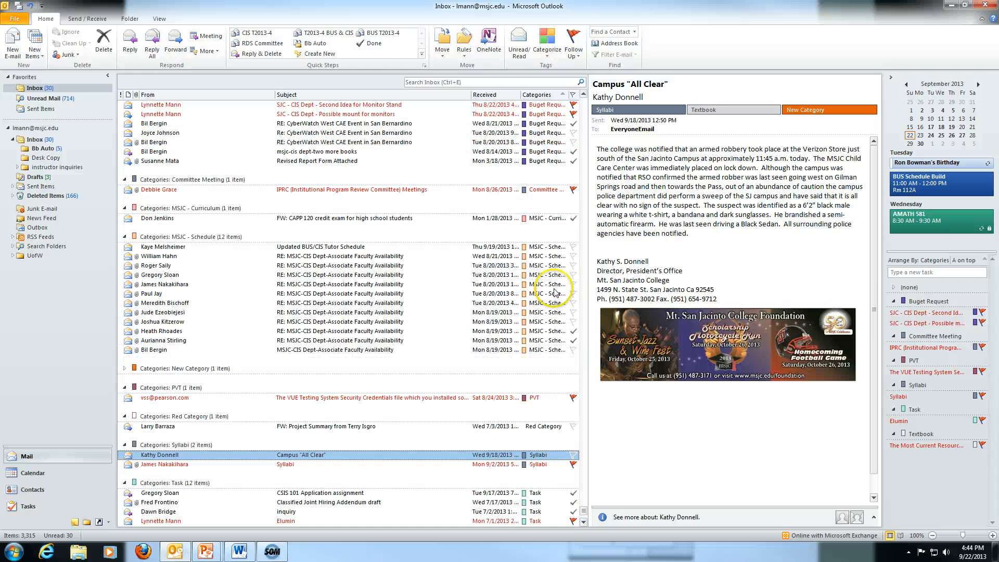
left_click(125, 369)
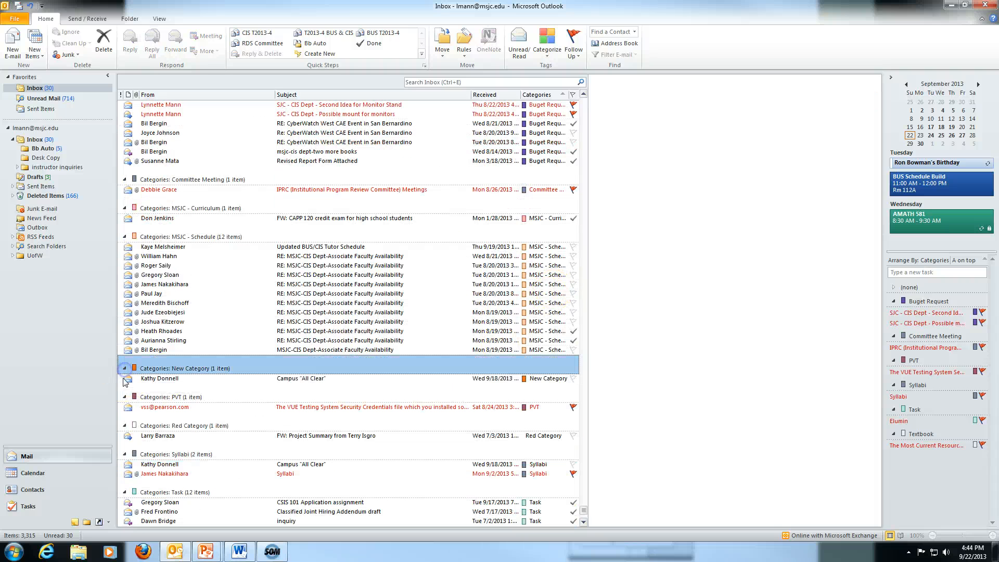
left_click(538, 378)
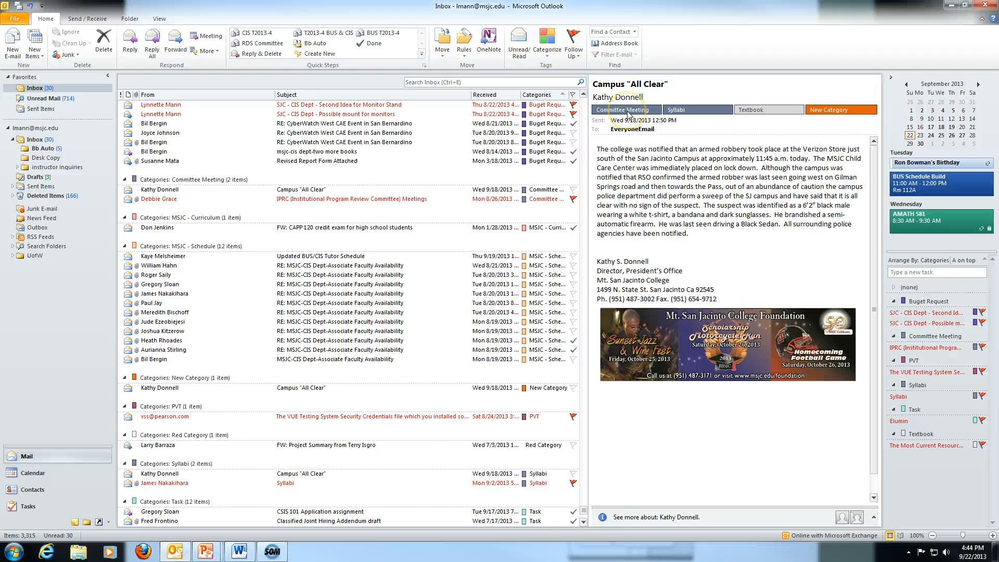
left_click(546, 39)
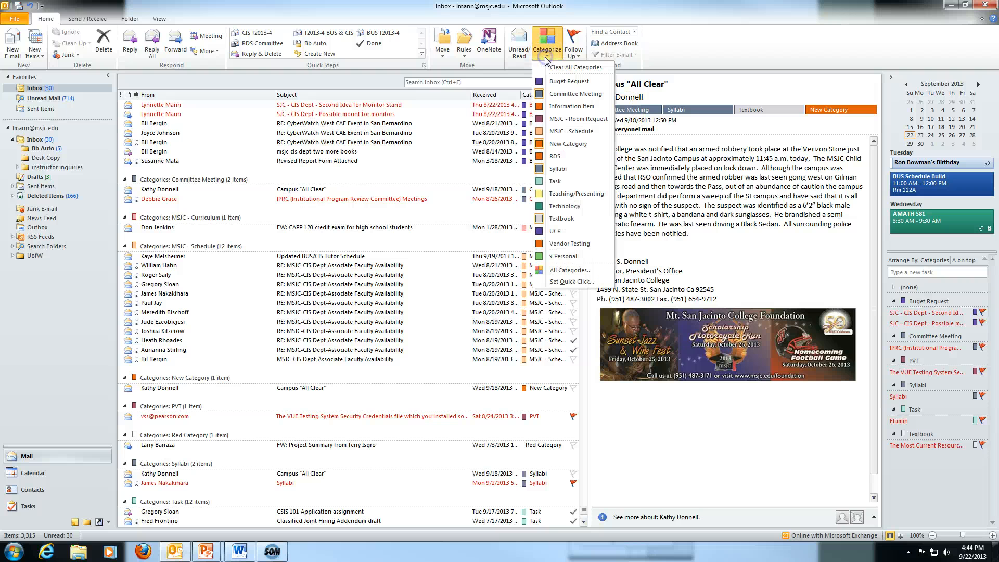
left_click(548, 95)
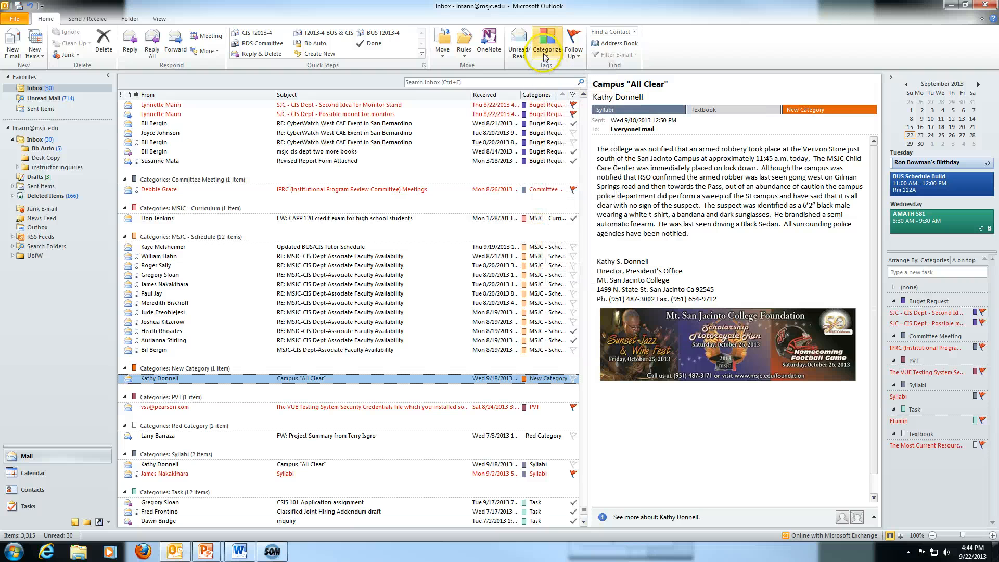
left_click(546, 40)
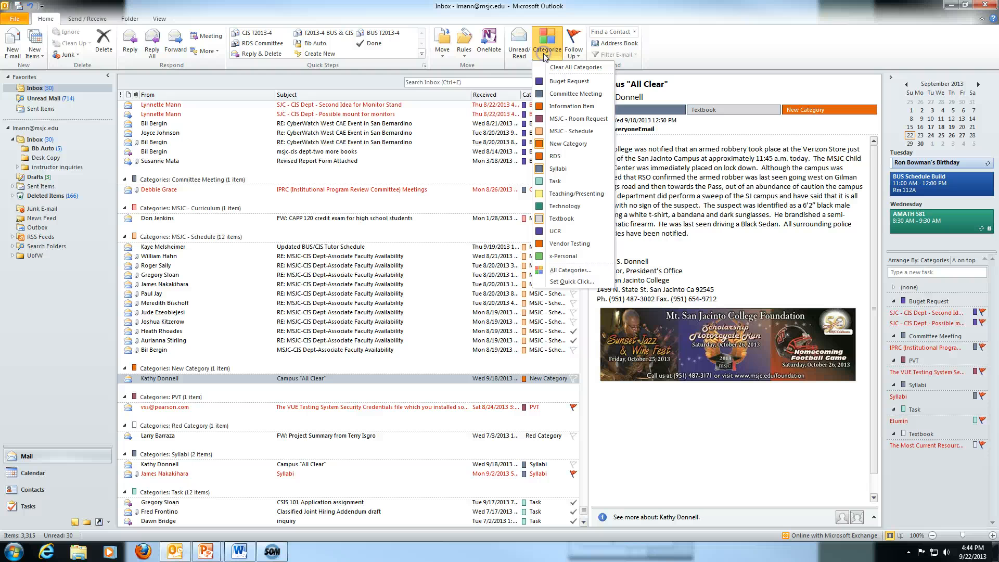
left_click(568, 270)
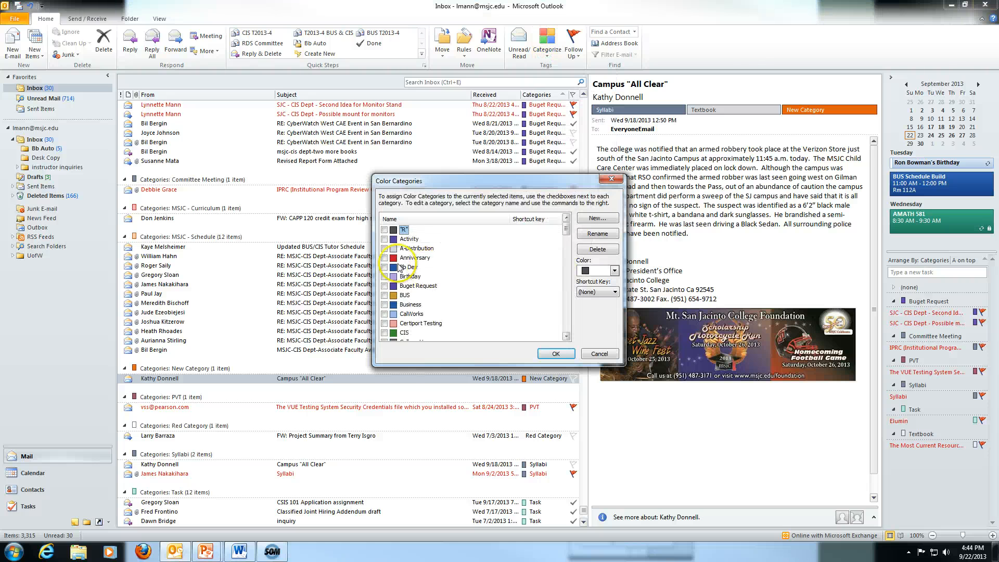
scroll(400, 267, "down", 15)
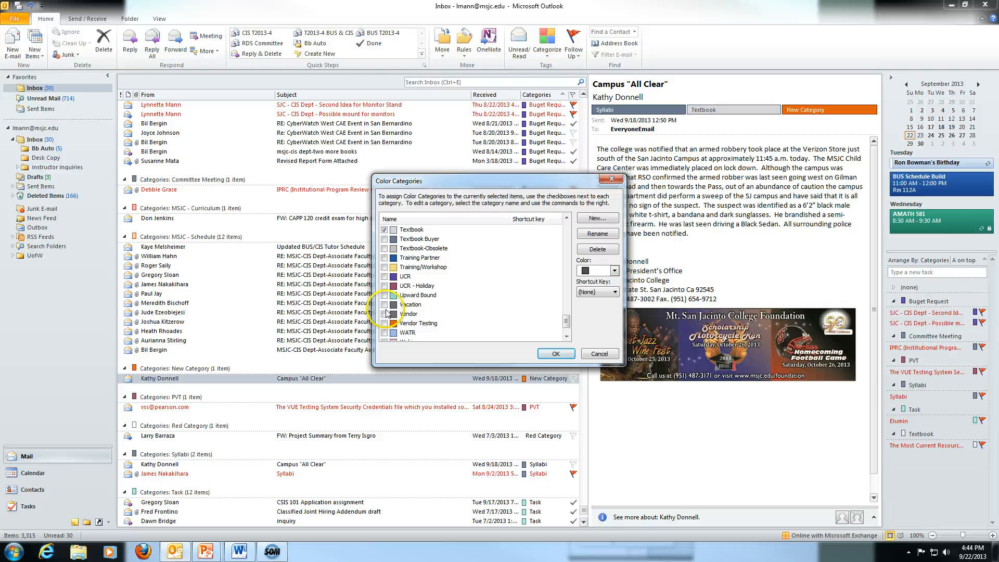
left_click(601, 354)
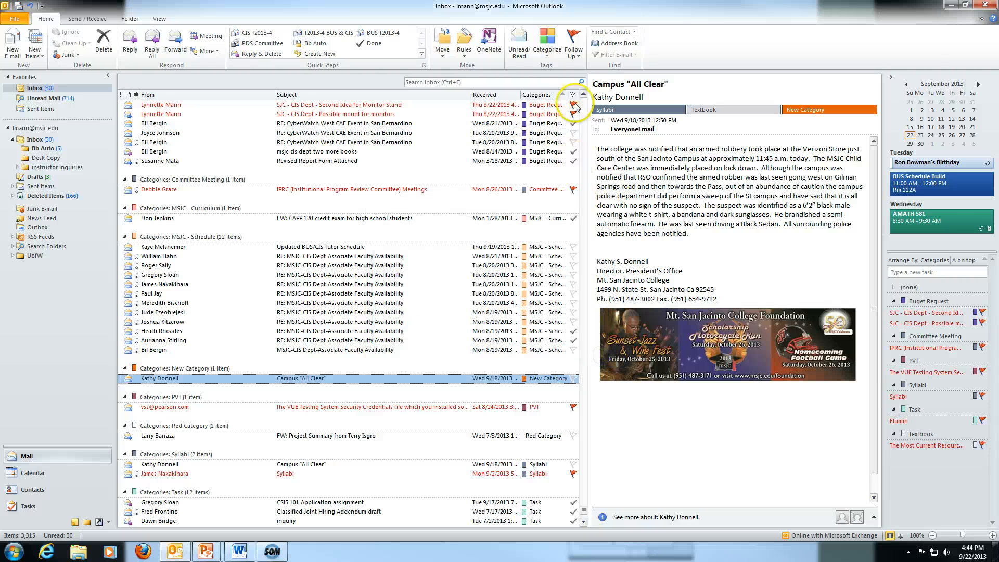
left_click(547, 50)
left_click(555, 67)
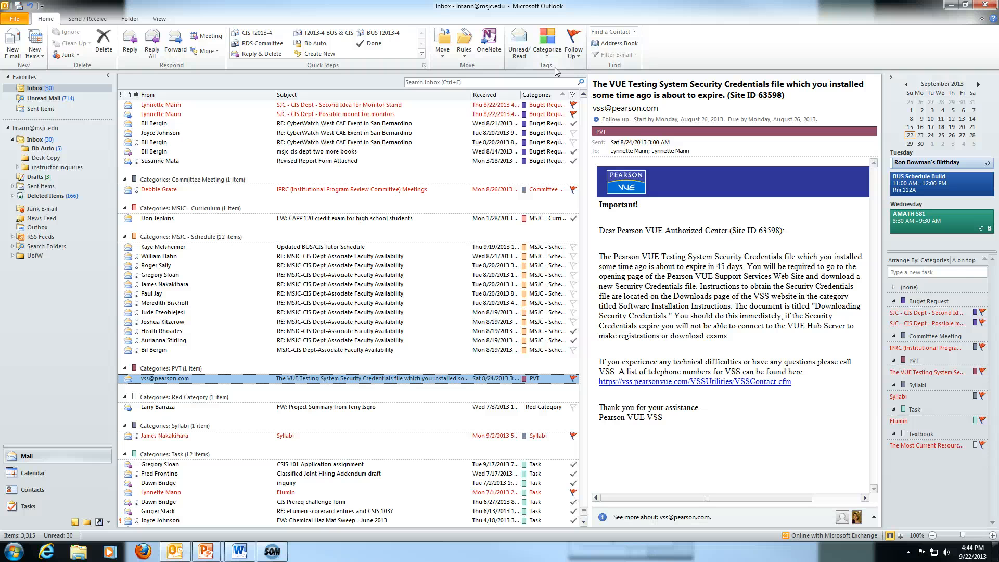
scroll(447, 211, "up", 7)
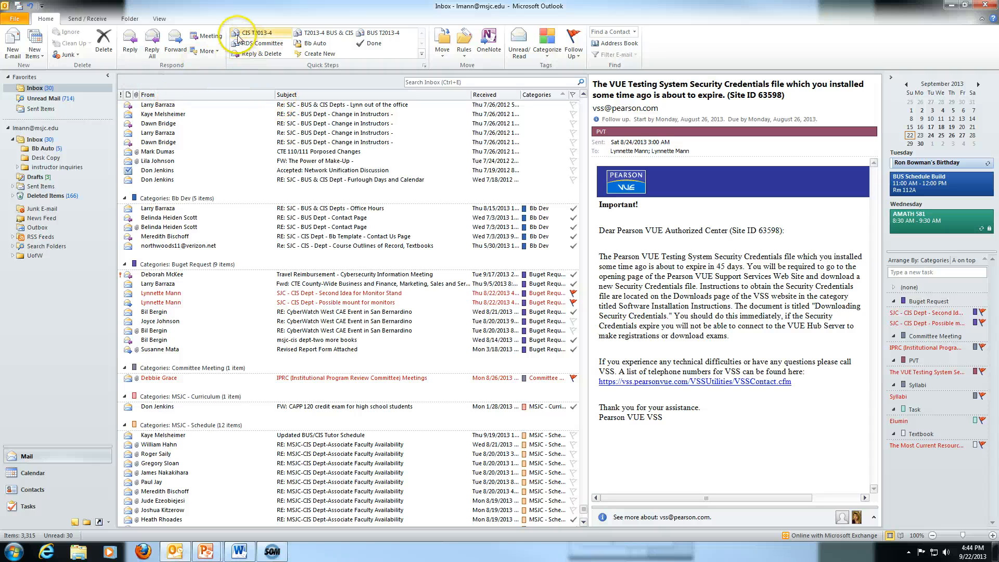
Switch the inbox arrangement to Date (Conversations), newest first at the top.
left_click(159, 19)
left_click(180, 38)
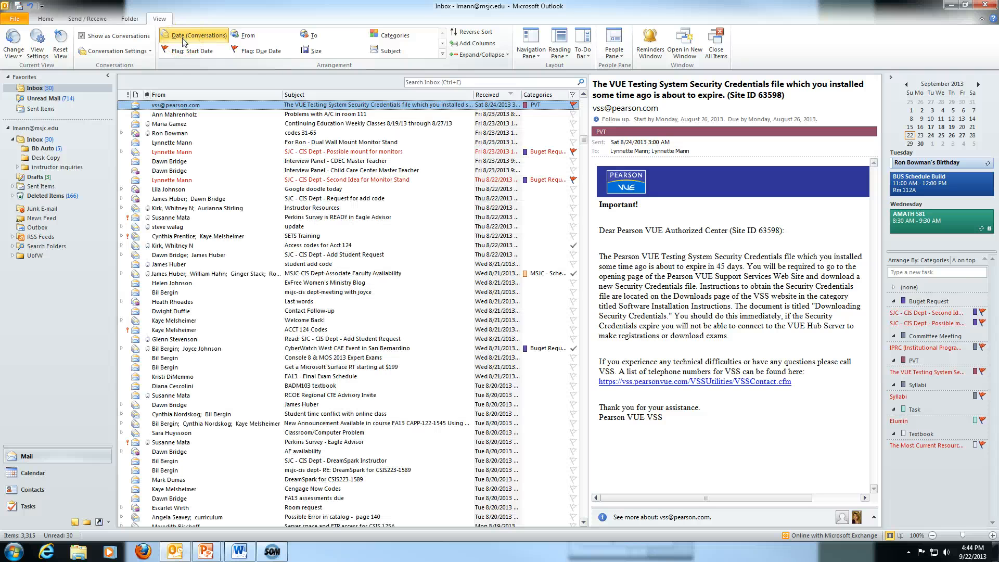
left_click(45, 19)
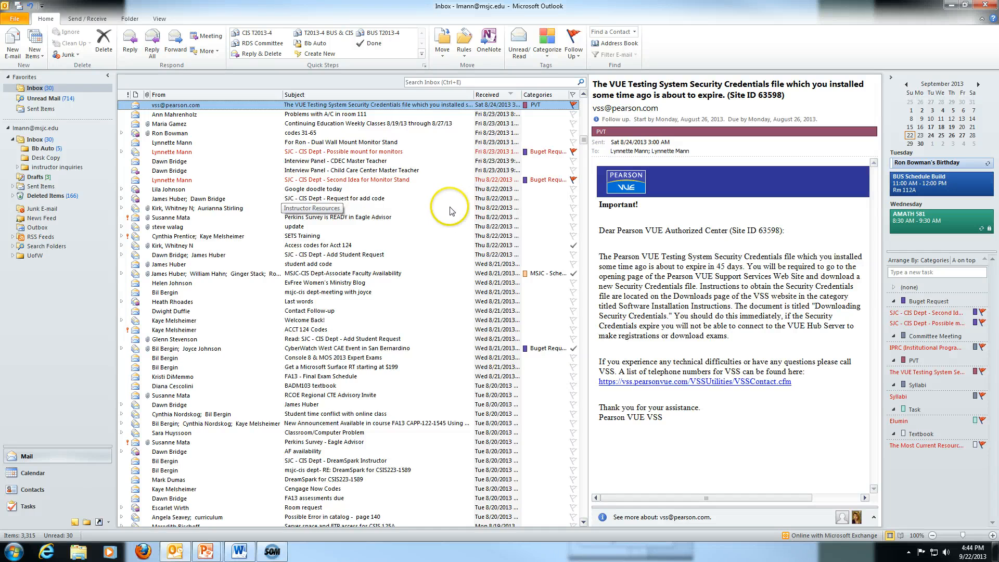
scroll(451, 211, "up", 6)
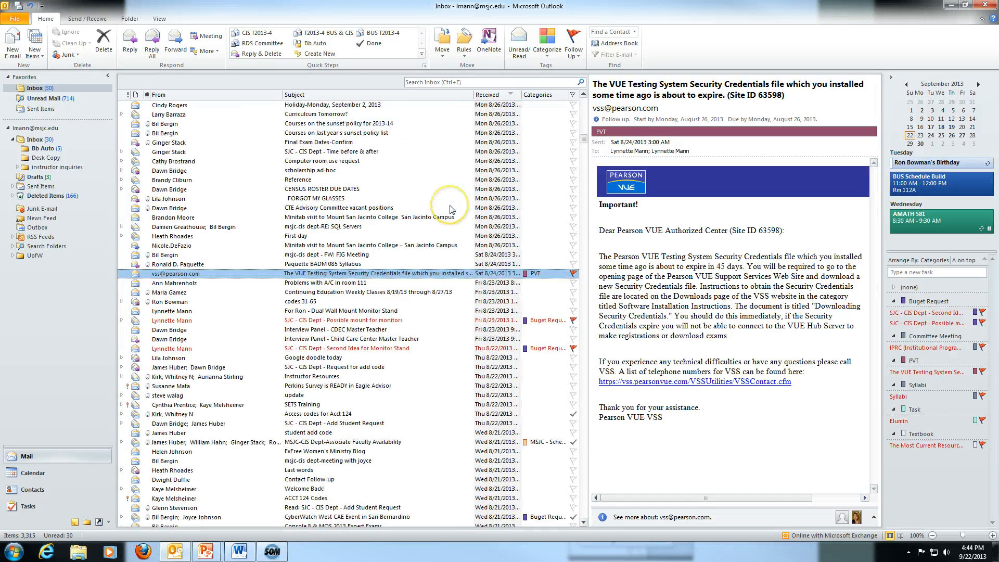
scroll(448, 207, "up", 2)
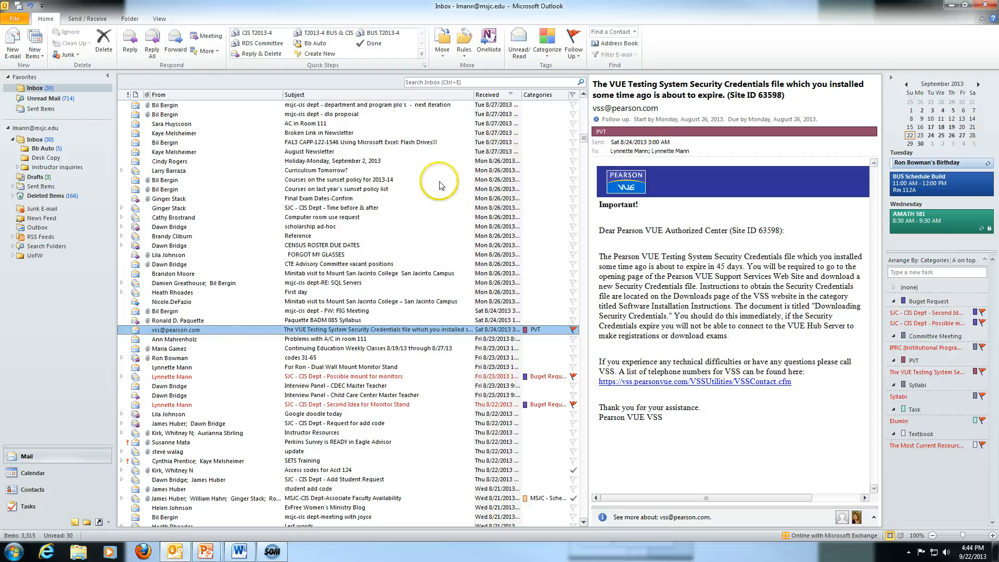
Give the FA13 CAPP-122-1546 message a custom flag starting September 23, due September 26.
left_click(174, 143)
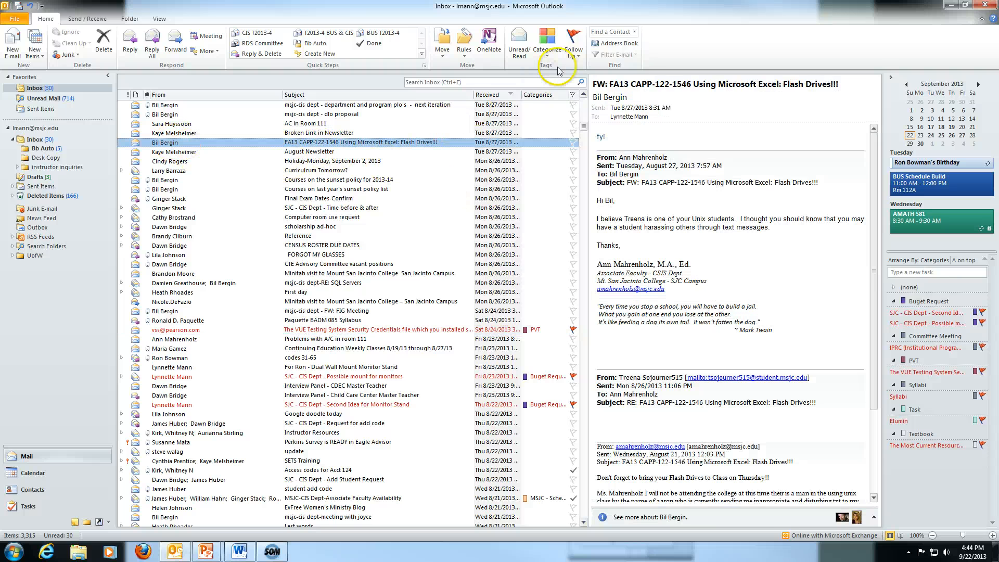
left_click(573, 57)
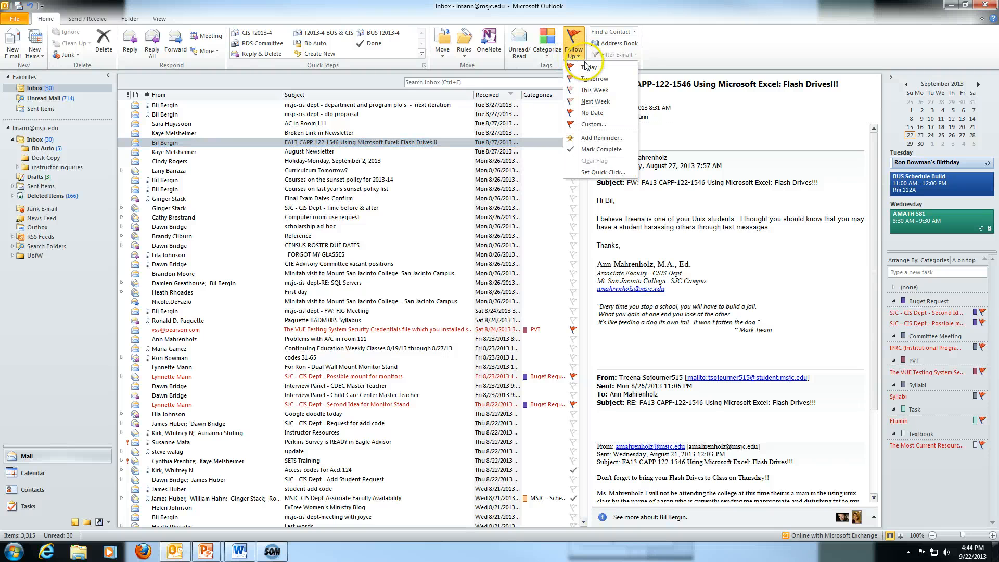
left_click(593, 125)
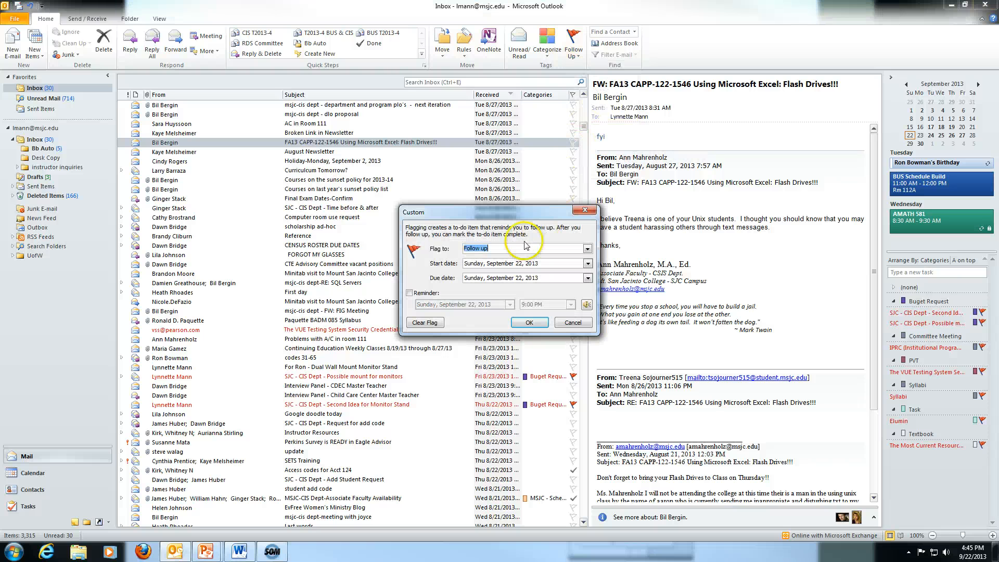
left_click(588, 264)
left_click(525, 329)
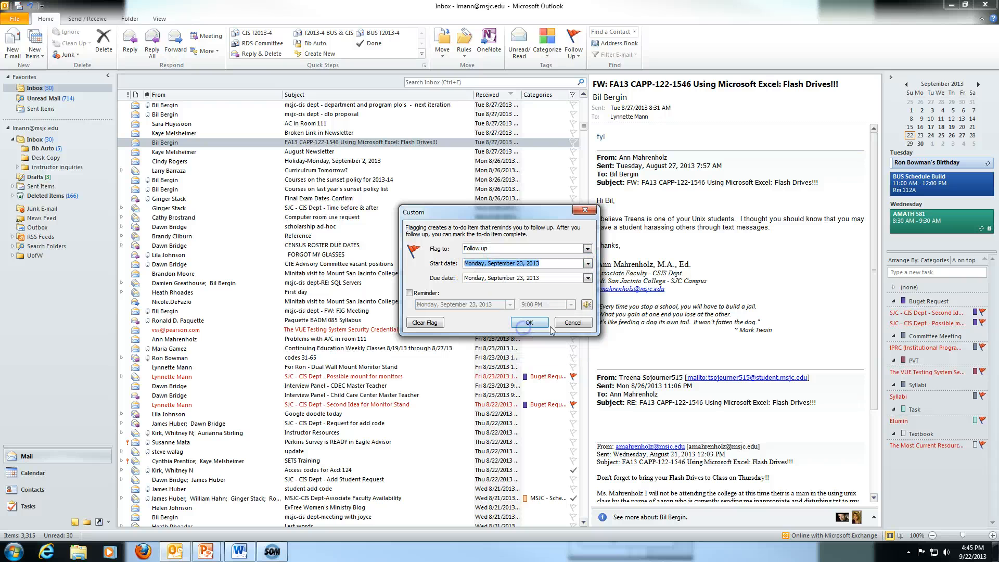
left_click(588, 279)
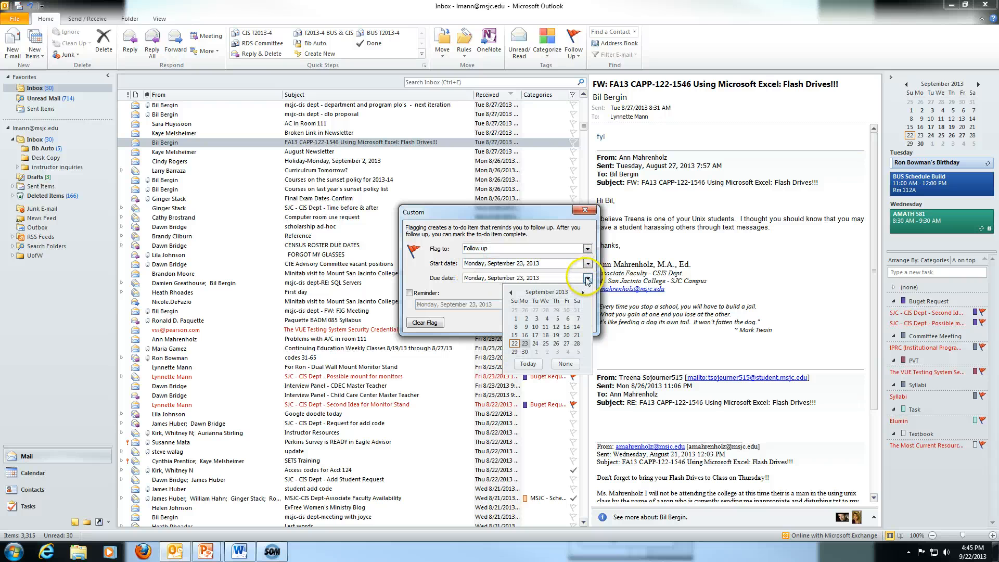
left_click(556, 344)
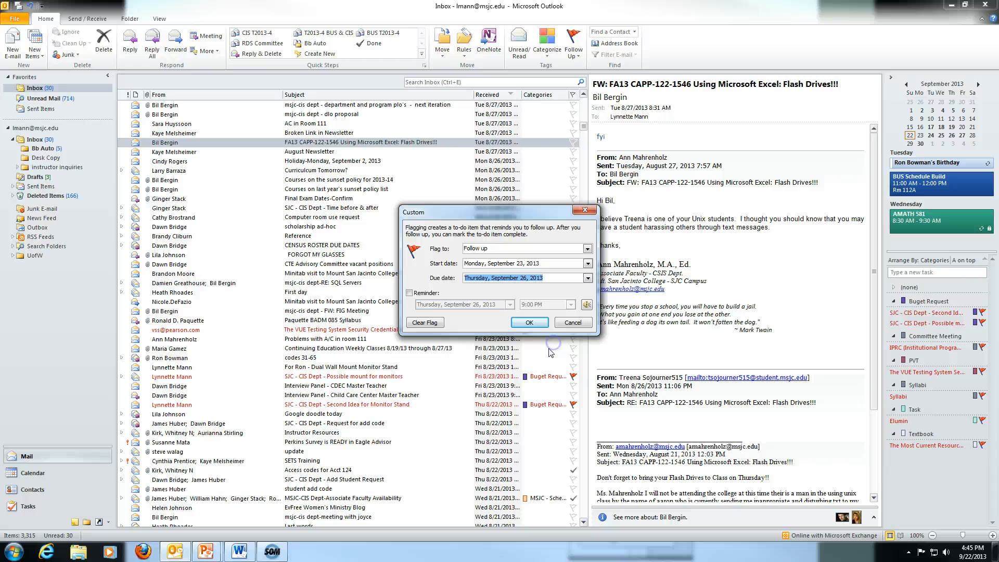
Add a 9:00 AM reminder to the flag, leaving the reminder sound unchanged, and confirm.
left_click(409, 293)
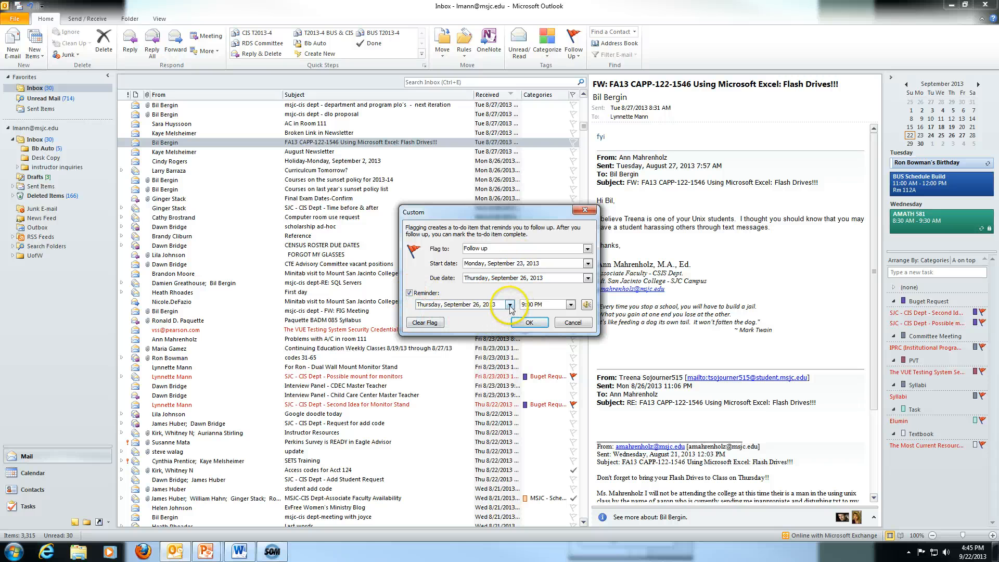
left_click(571, 304)
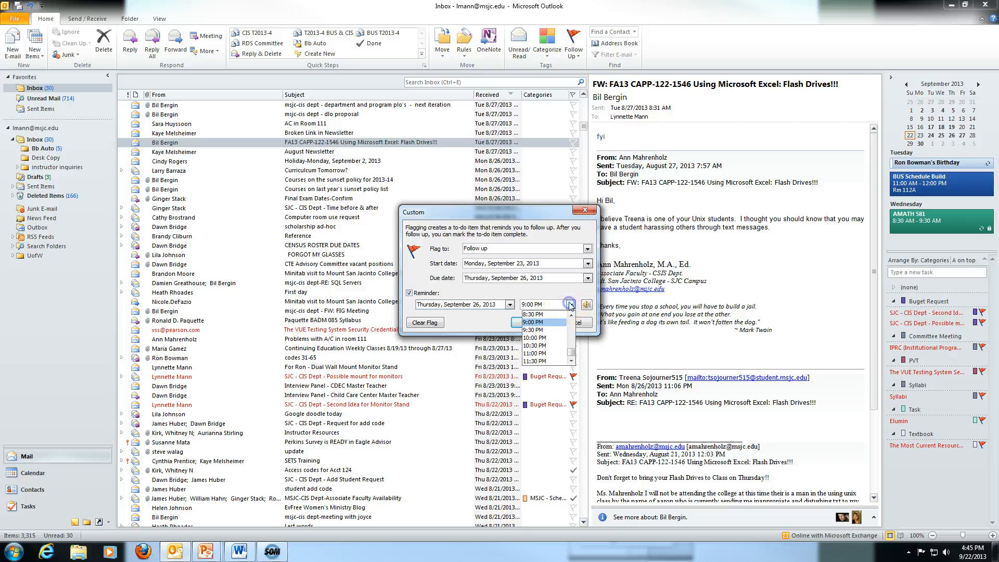
left_click(571, 335)
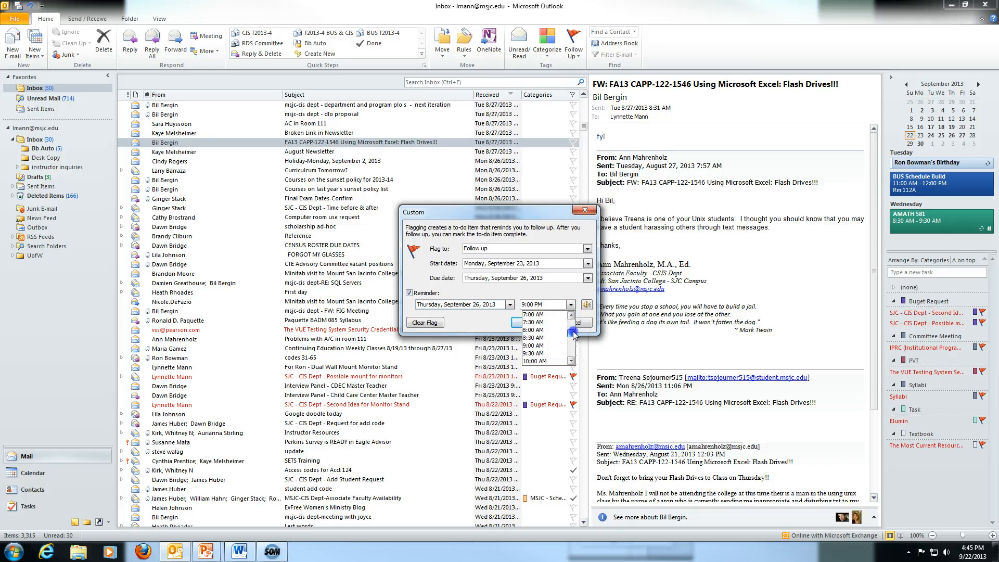
left_click(539, 346)
left_click(587, 304)
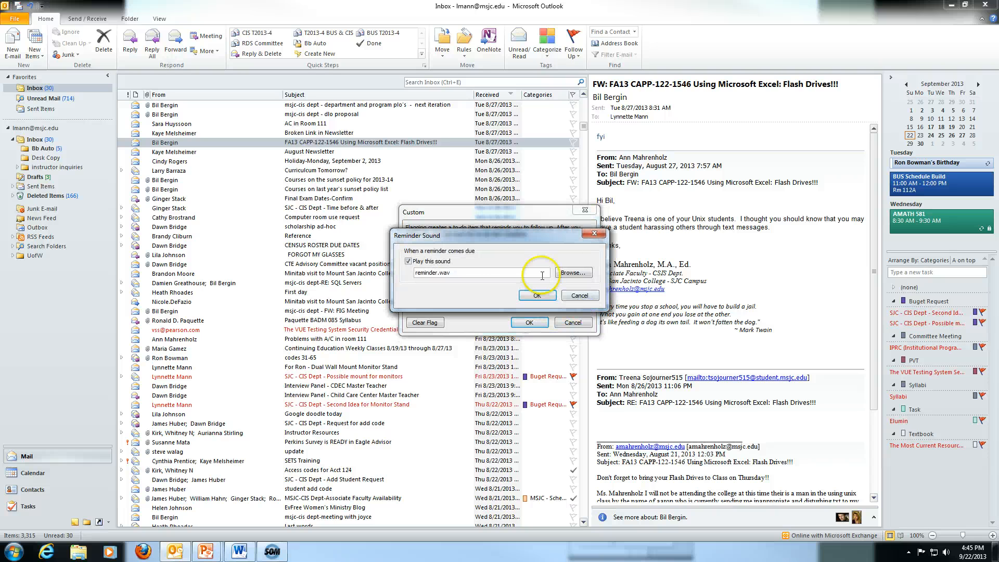
left_click(537, 295)
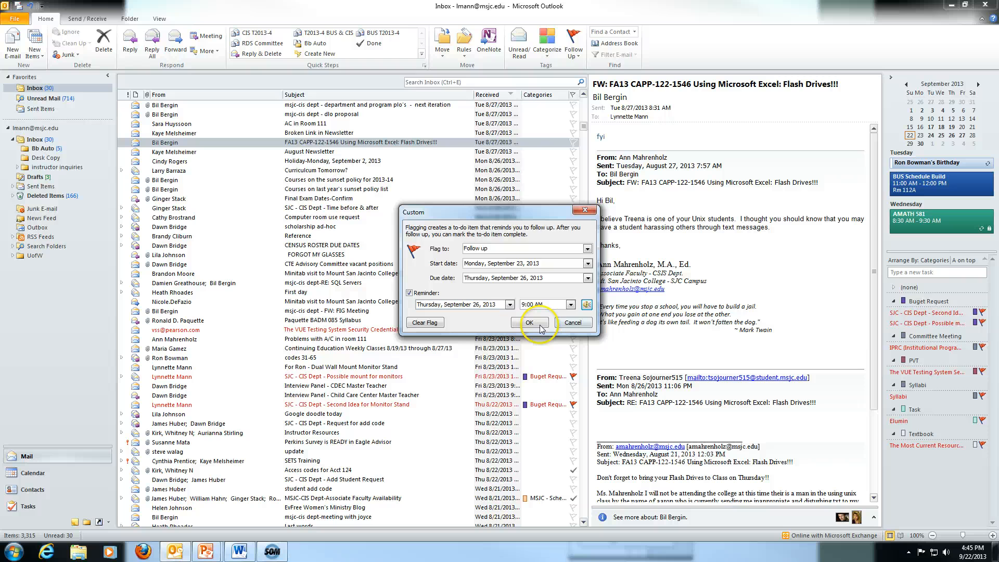
left_click(587, 305)
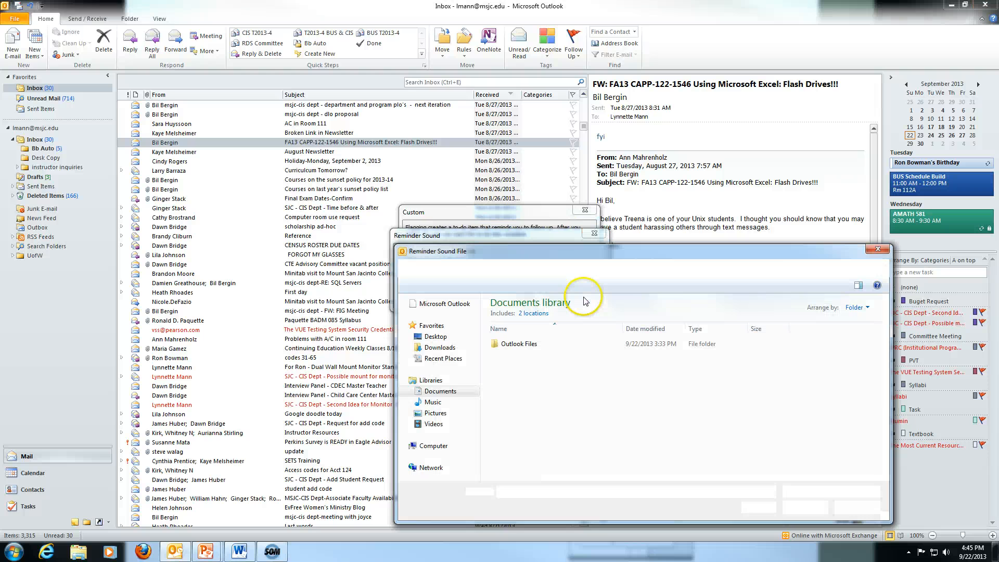
left_click(878, 252)
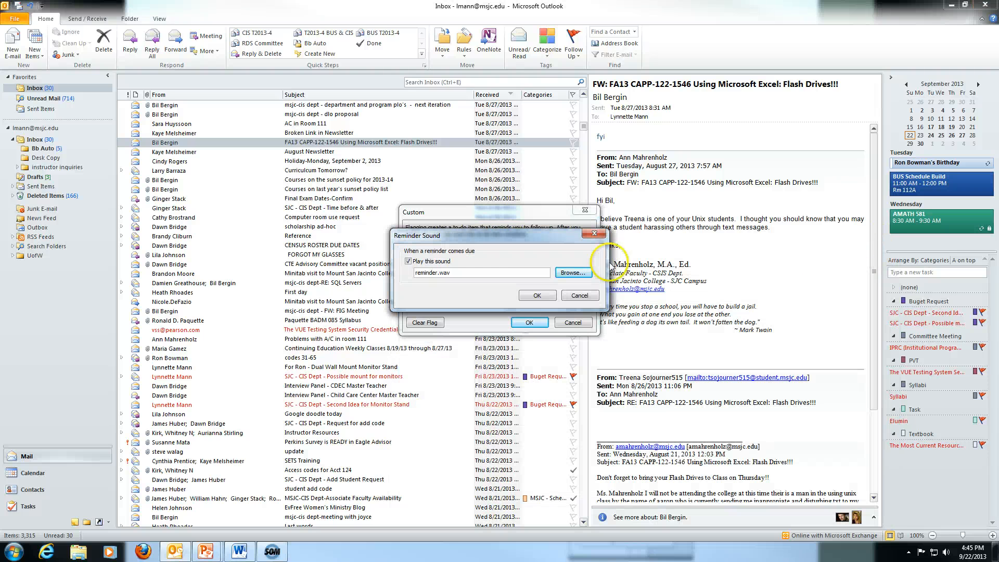
left_click(495, 292)
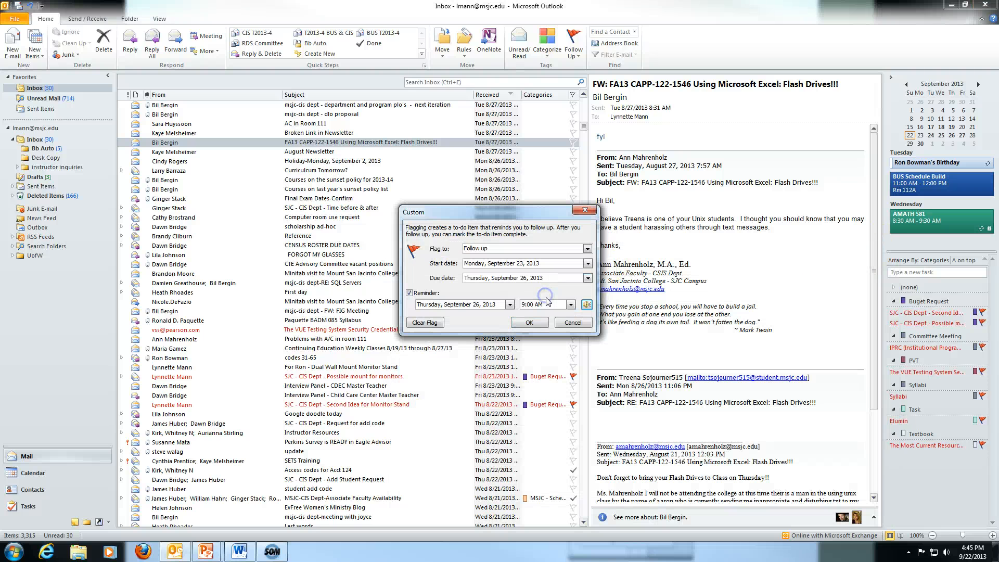
left_click(530, 323)
left_click(573, 142)
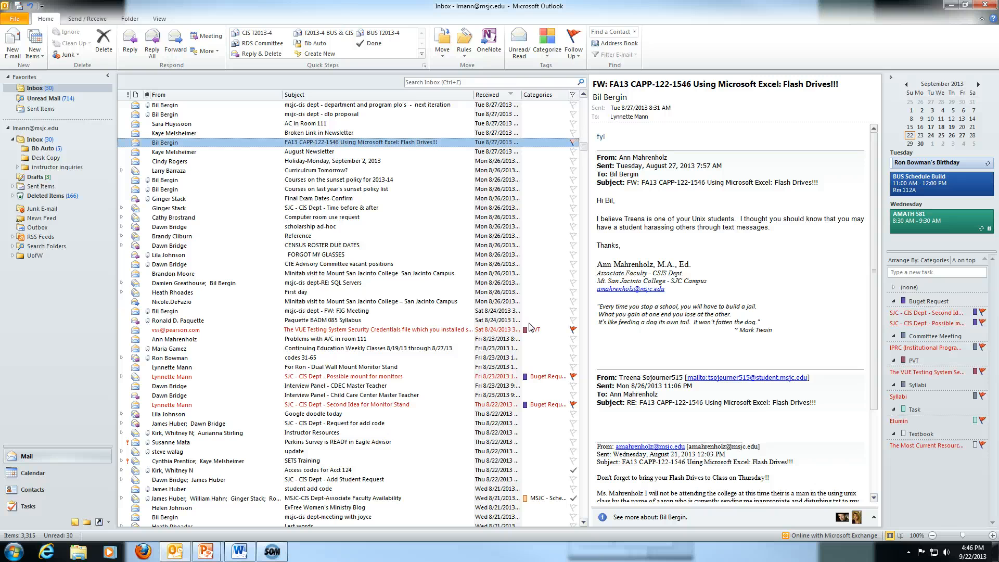
Clear the FA13 flag and mark the Monitor Stand message and IPRC meeting task complete.
right_click(573, 144)
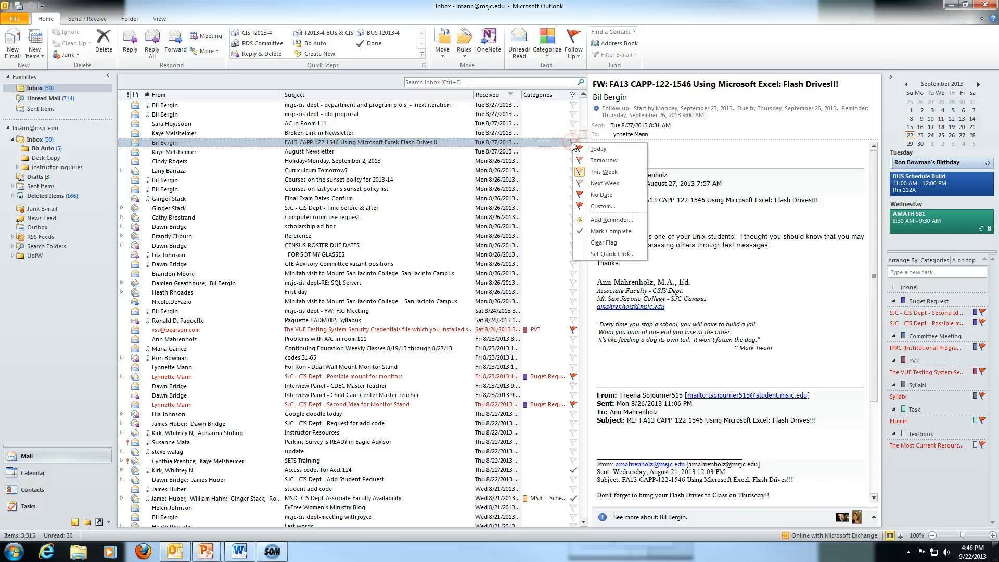
left_click(595, 236)
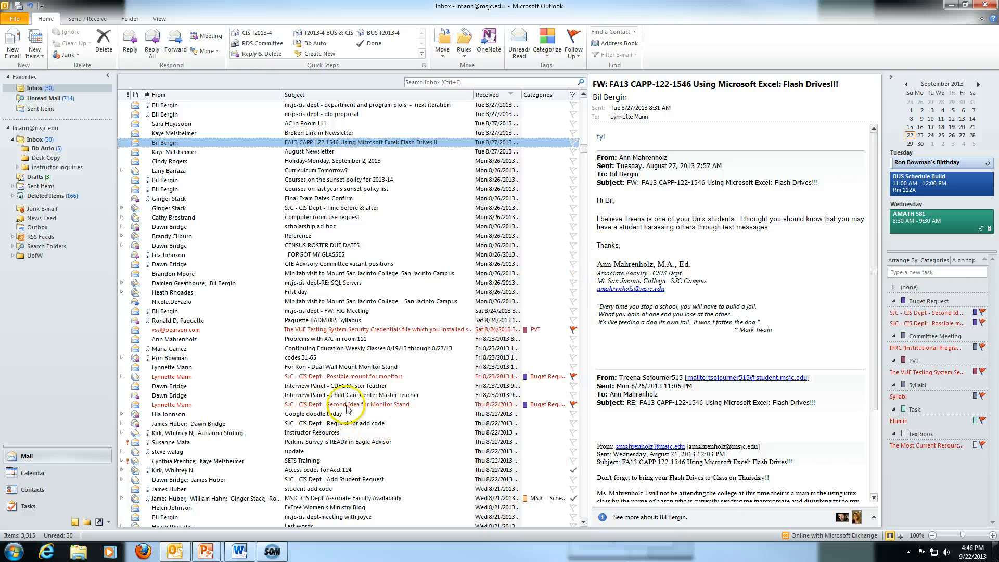
left_click(574, 405)
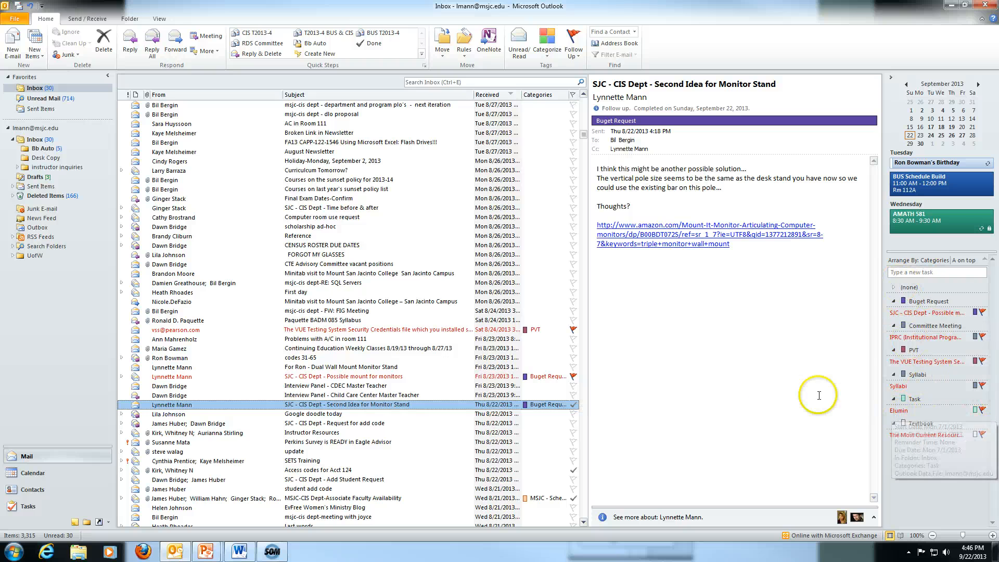
left_click(985, 338)
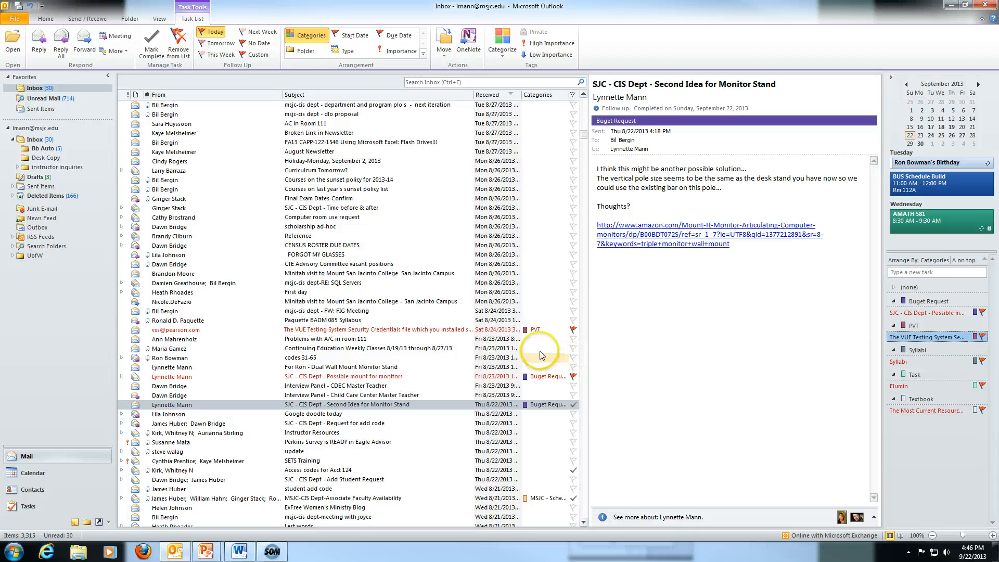
left_click(573, 96)
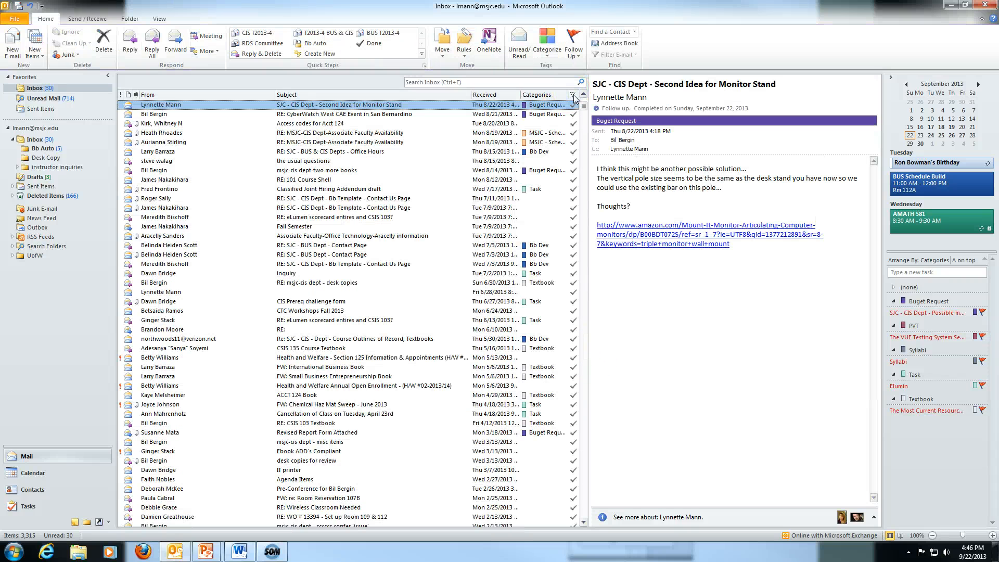
Mark the RE: Error on BADM 150 CI reply complete and open custom flag settings for the CLO Assessment Tool message.
scroll(573, 103, "up", 10)
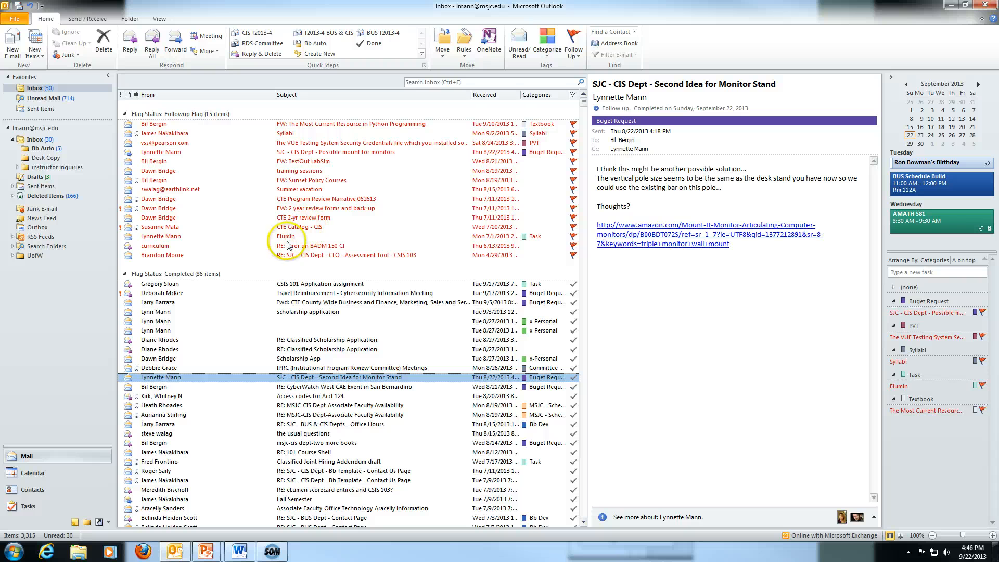
left_click(573, 245)
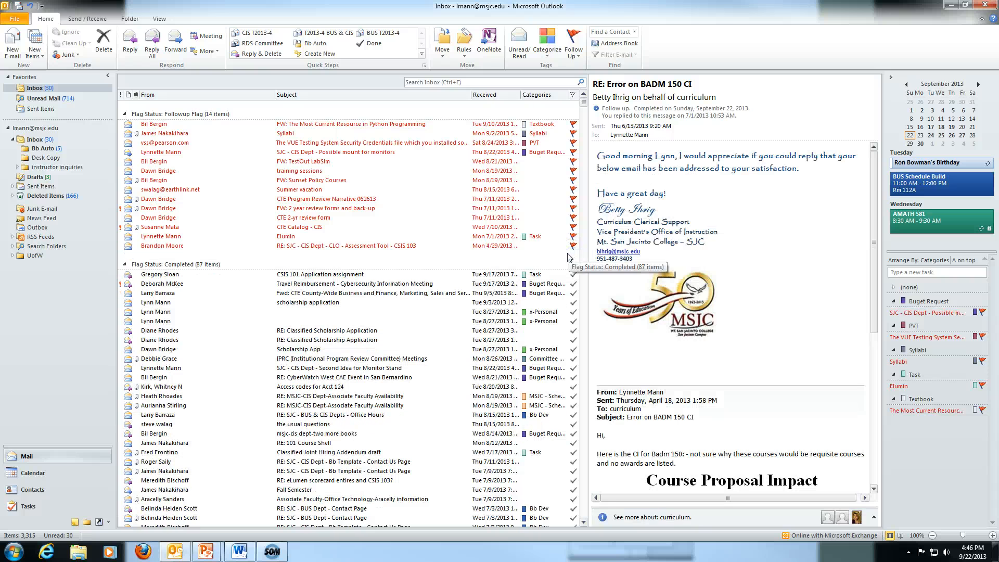
right_click(573, 246)
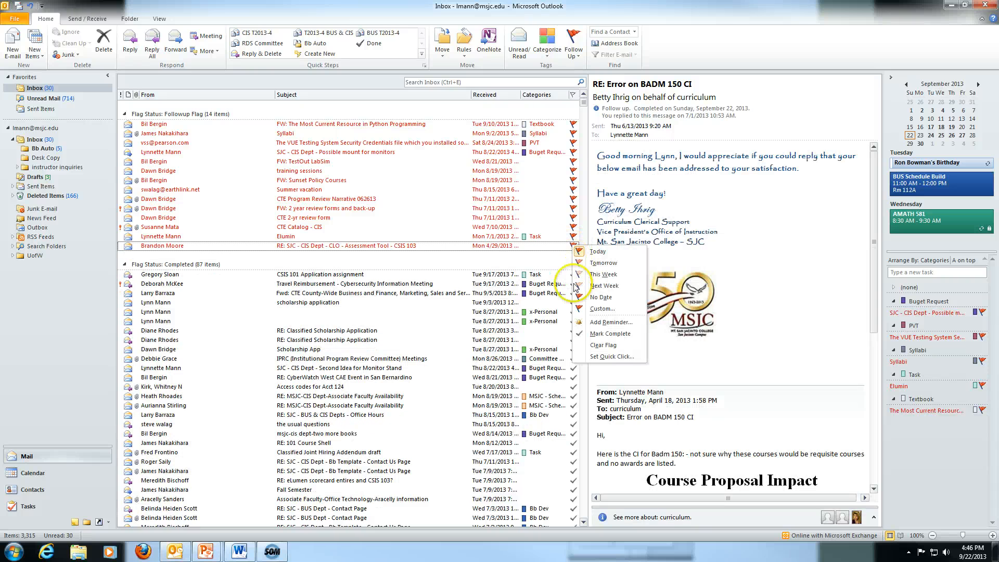
left_click(593, 309)
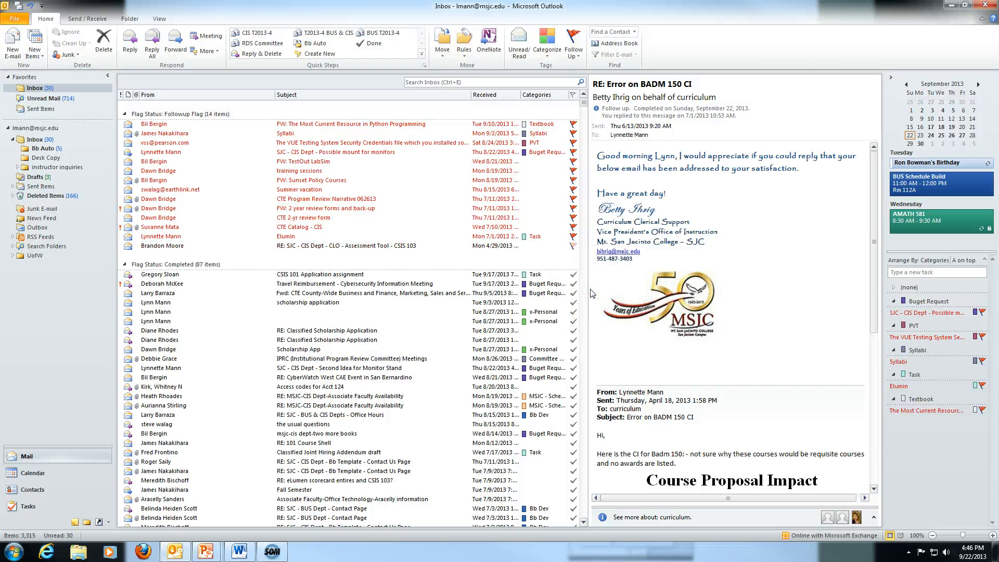
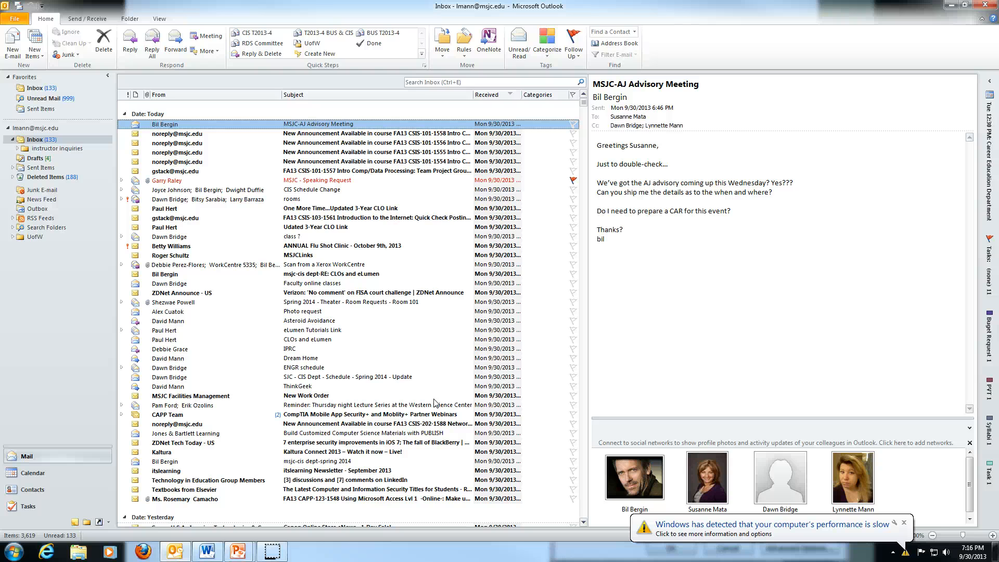
Dismiss the slow-performance warning and bring up the Rules menu for the advisory meeting message.
left_click(903, 522)
left_click(649, 424)
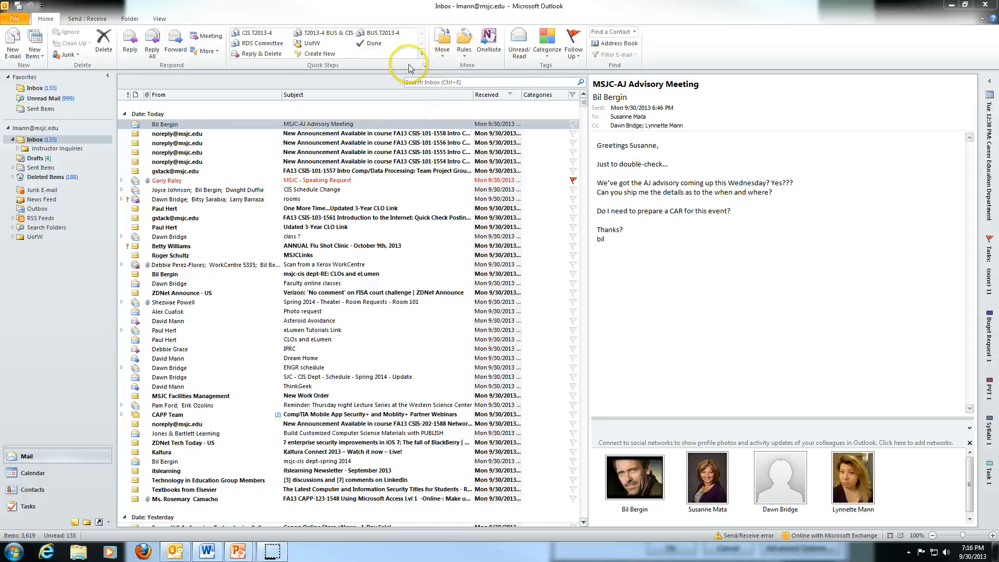
left_click(465, 55)
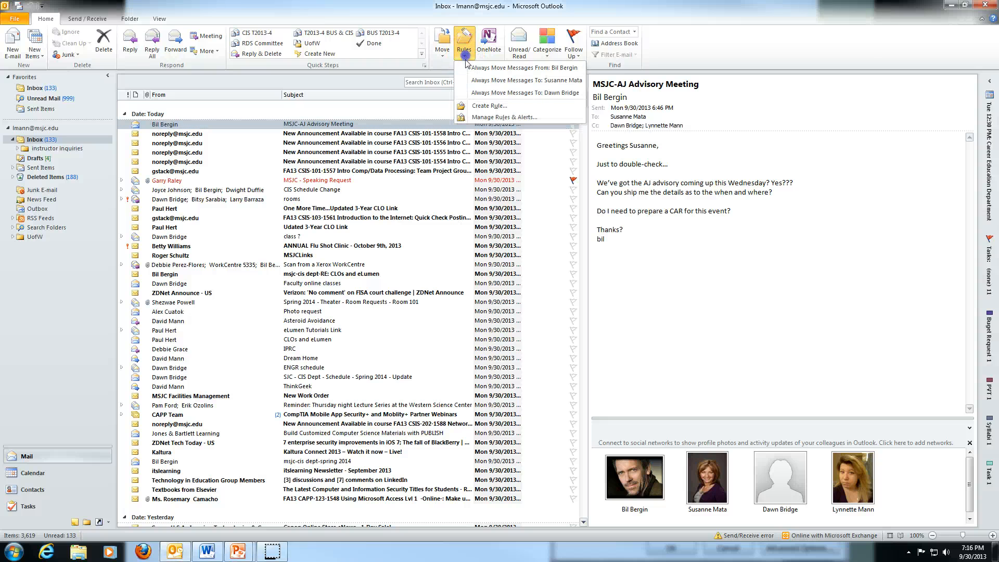
Start a rule matching this sender and mail sent to me only, moving it to a folder.
left_click(486, 105)
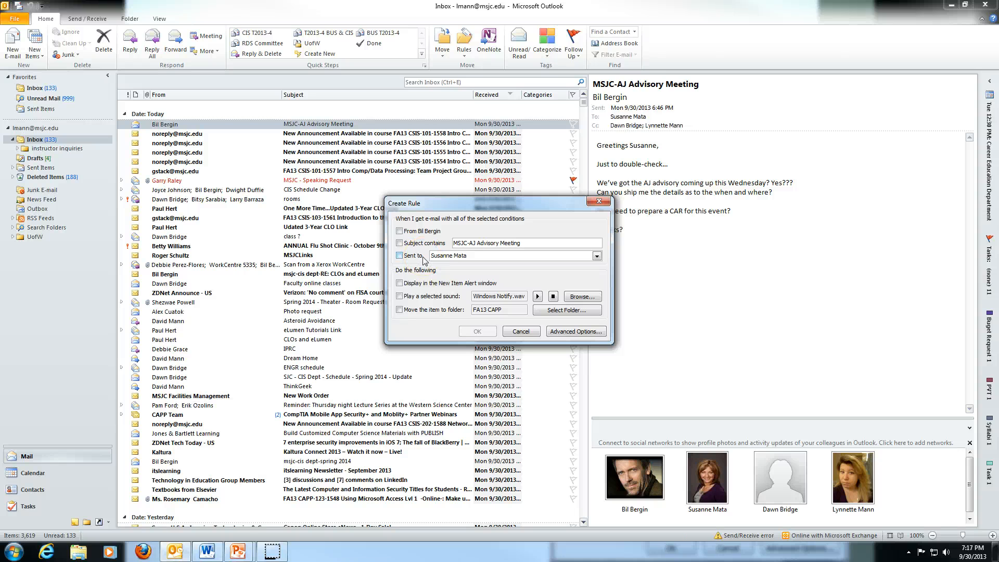
left_click(400, 232)
left_click(400, 256)
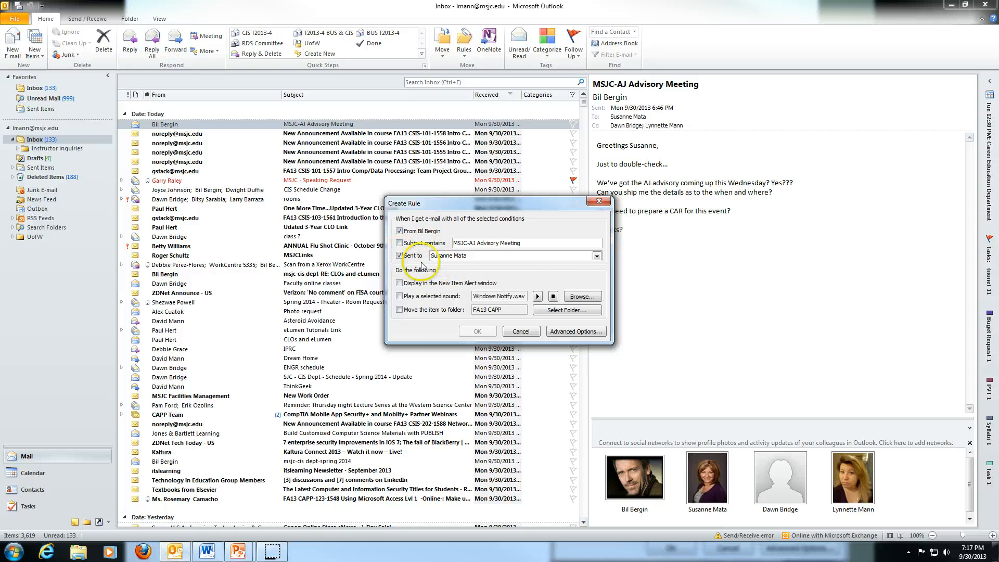
left_click(597, 256)
left_click(523, 264)
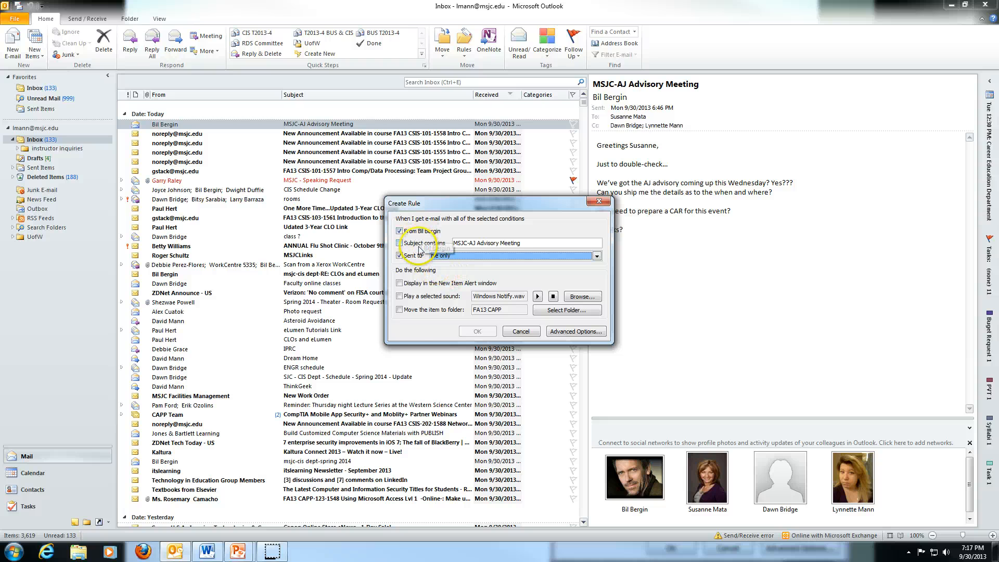
left_click(399, 310)
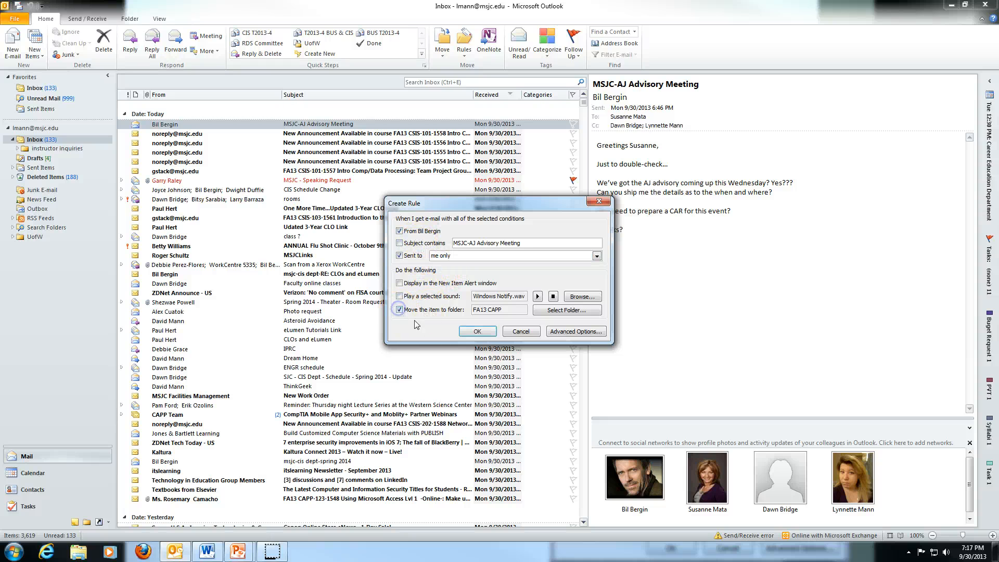
left_click(546, 311)
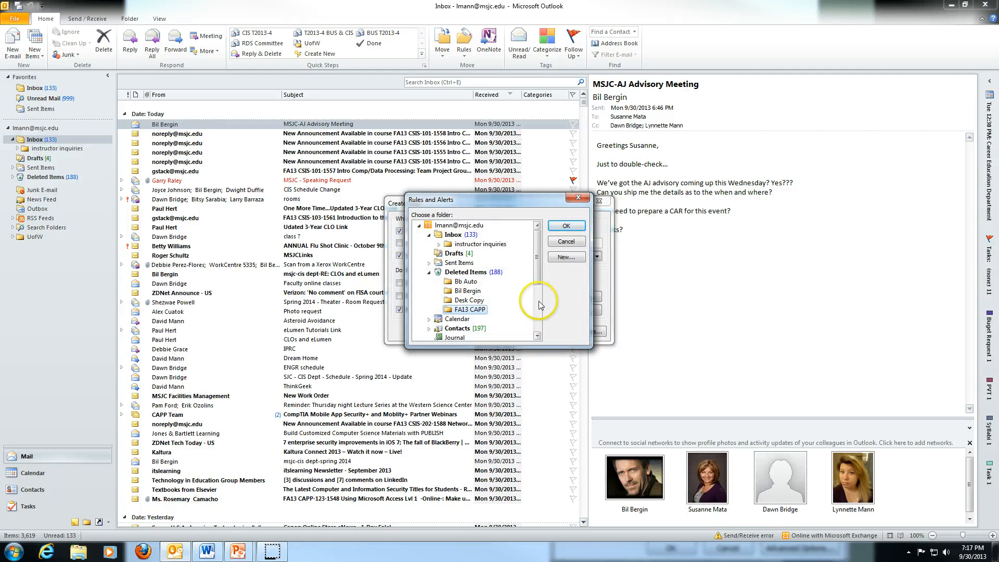
Create an Inbox subfolder named after the sender as the destination and save rule 'sent only to me (2)'.
left_click(453, 235)
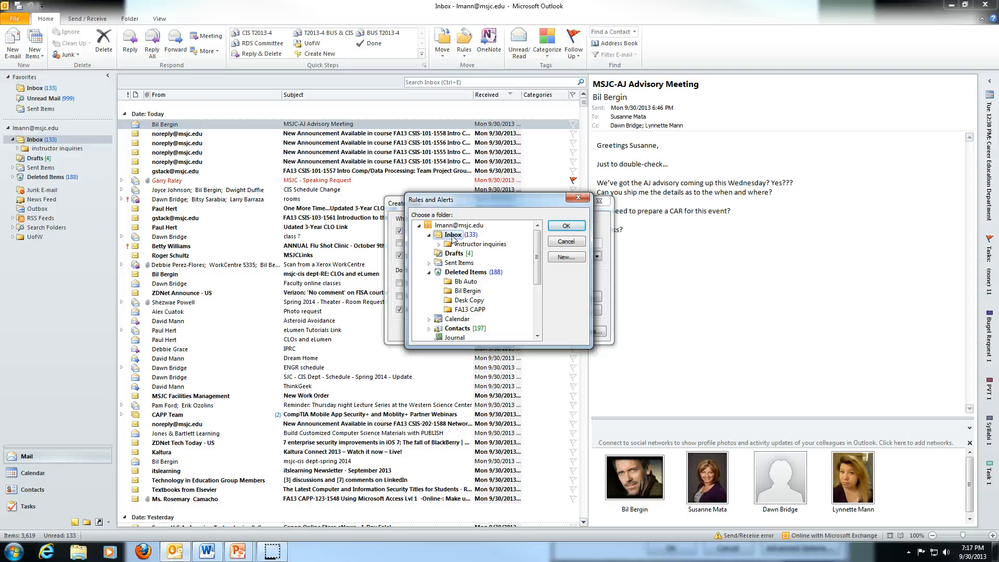
left_click(563, 258)
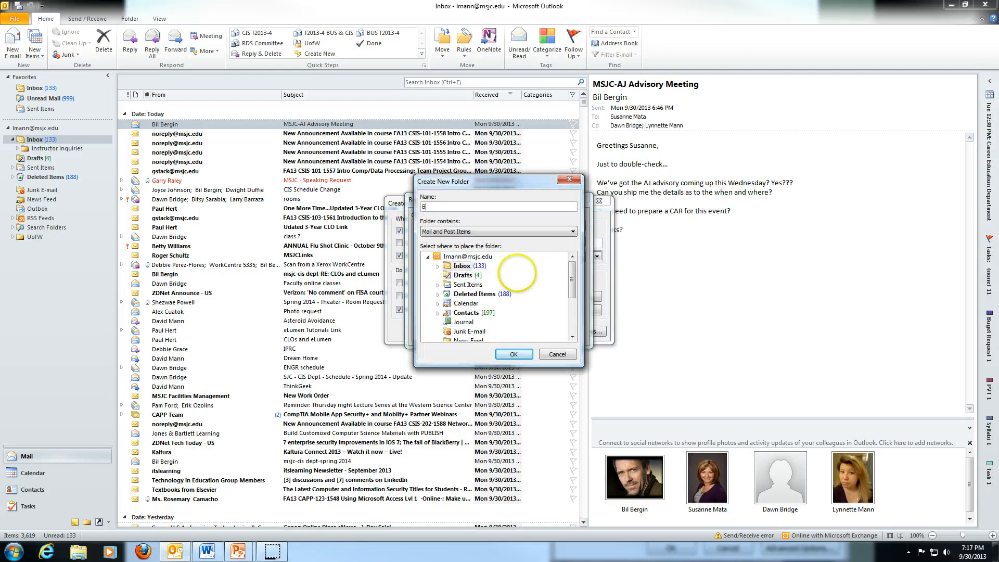
left_click(514, 354)
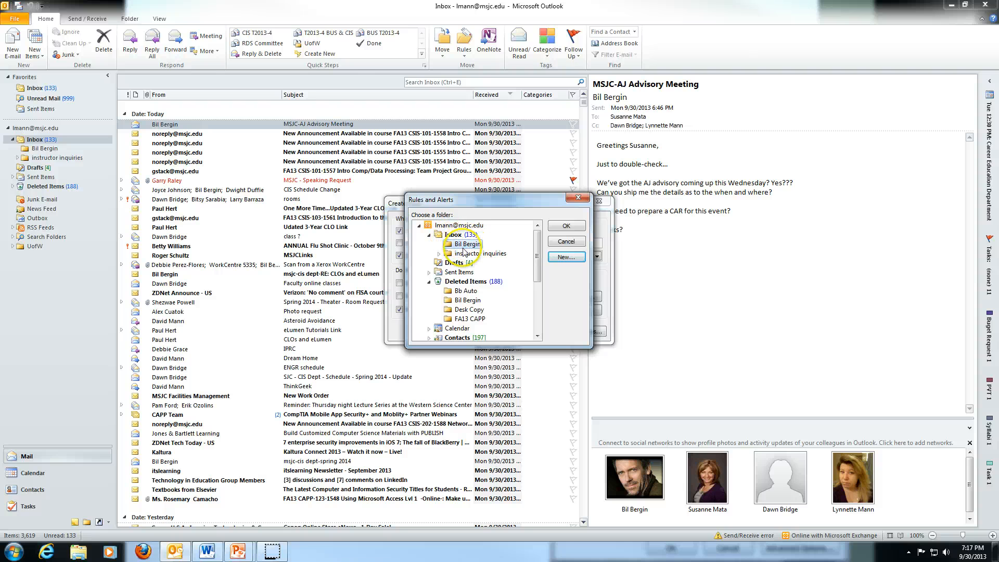
left_click(566, 228)
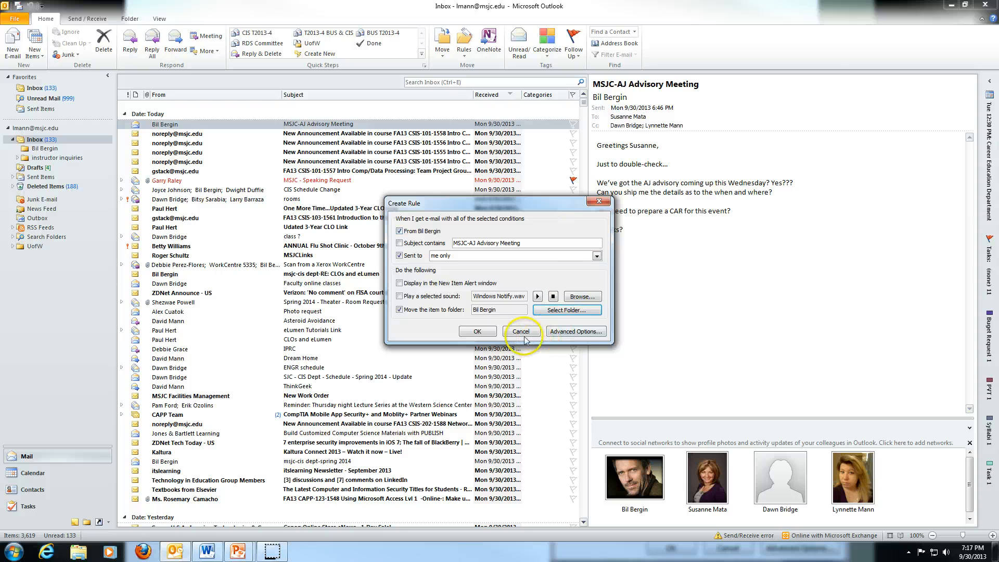
left_click(479, 333)
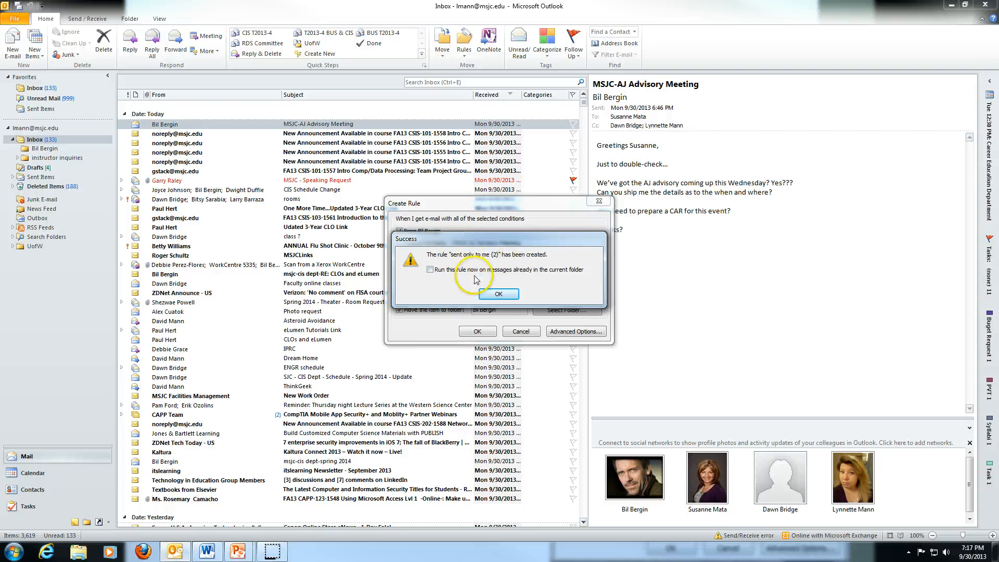
Run the new rule on messages already in the Inbox, moving the sender's mail to the subfolder.
left_click(430, 270)
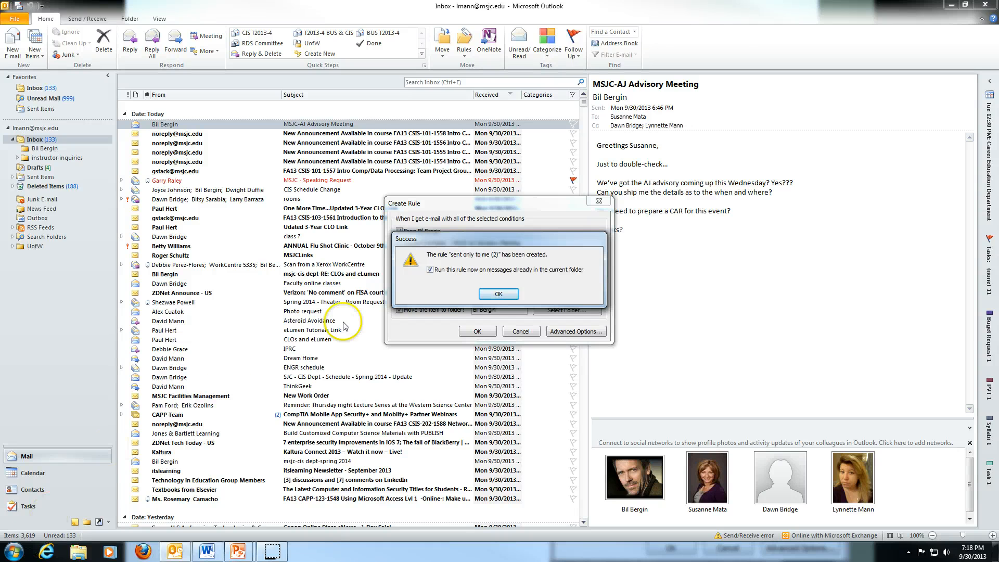
left_click(498, 294)
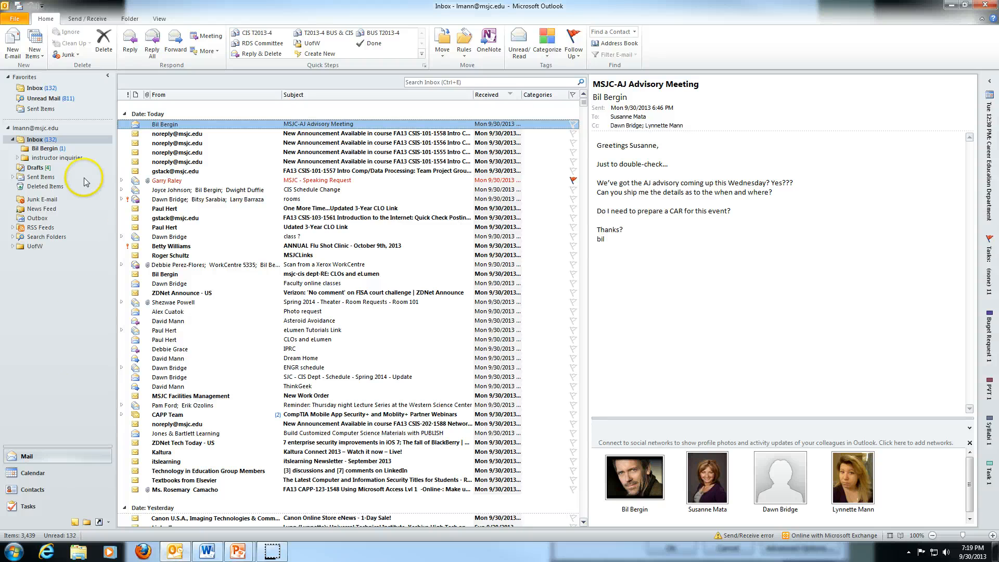
Check the new subfolder, then open the FA13 CSIS-101-1558 Week 07 announcement and its Rules menu.
left_click(56, 150)
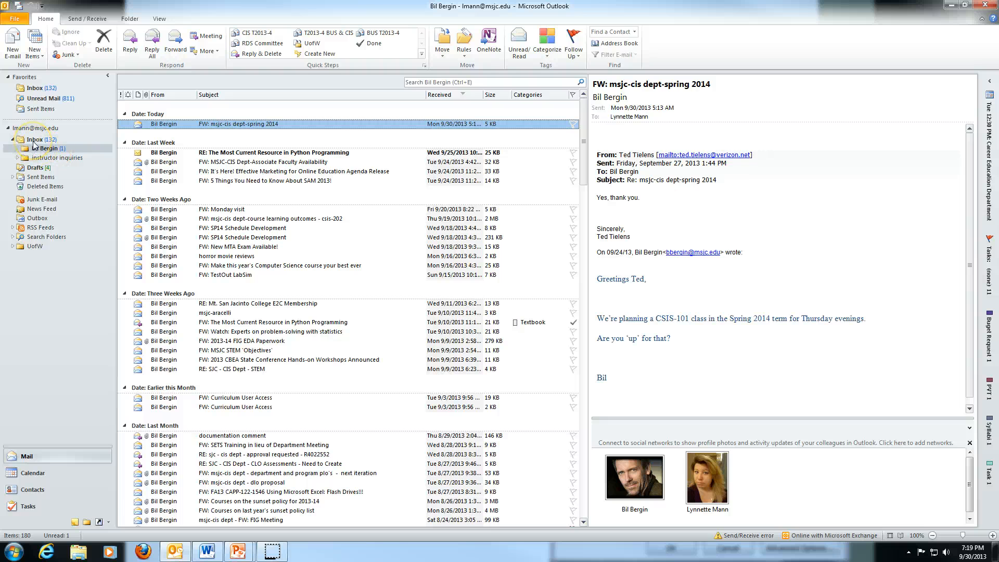
left_click(33, 140)
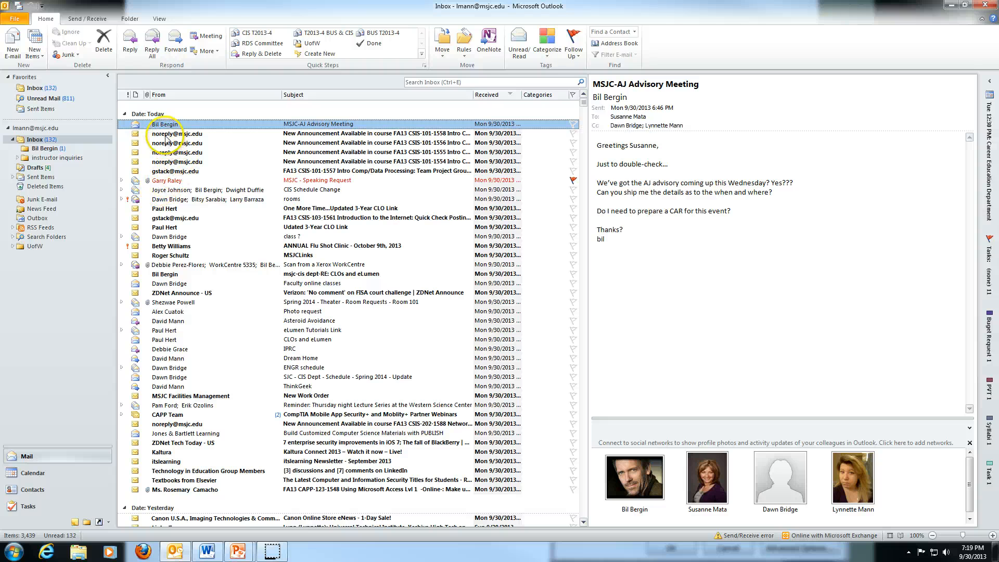
left_click(156, 134)
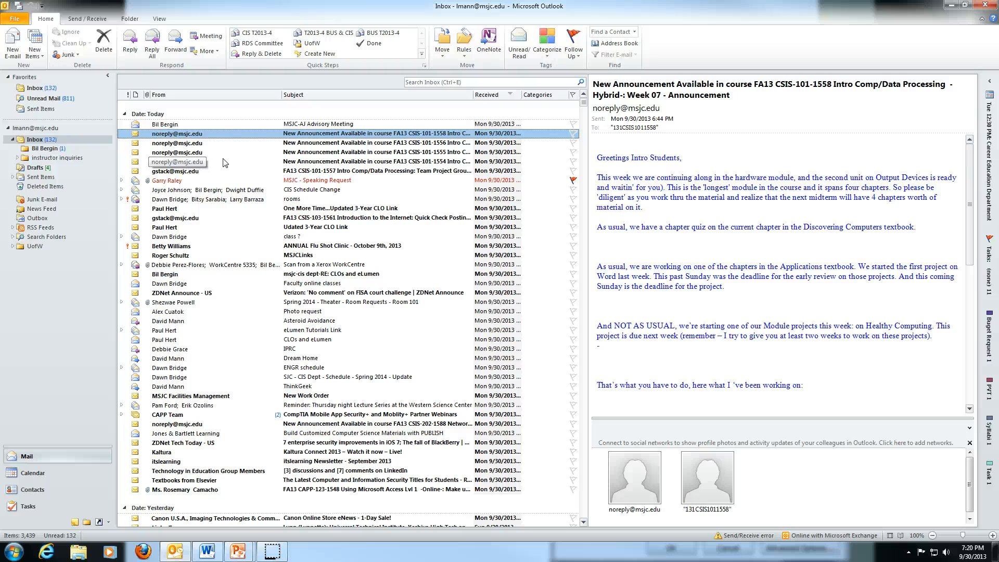
left_click(211, 134)
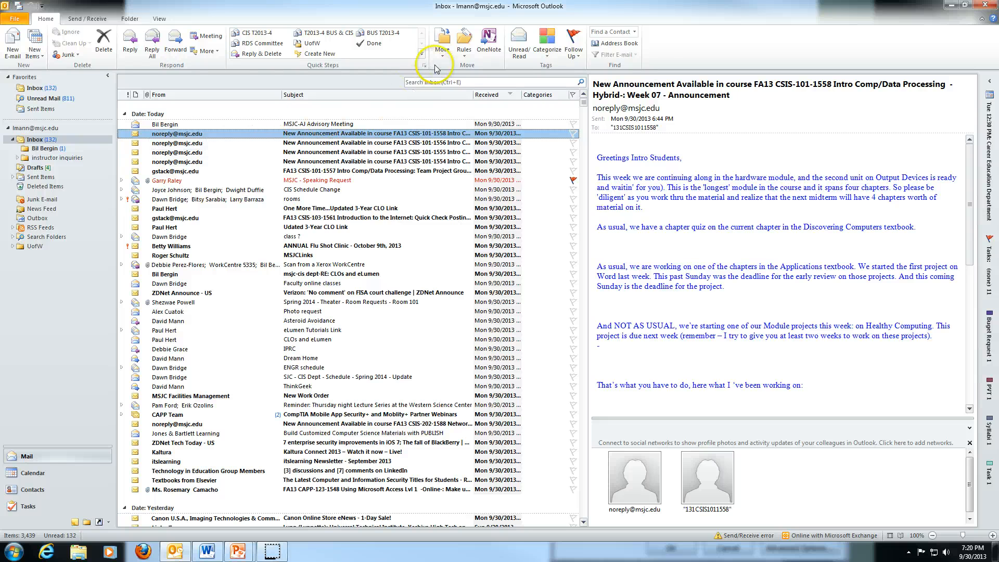
left_click(463, 56)
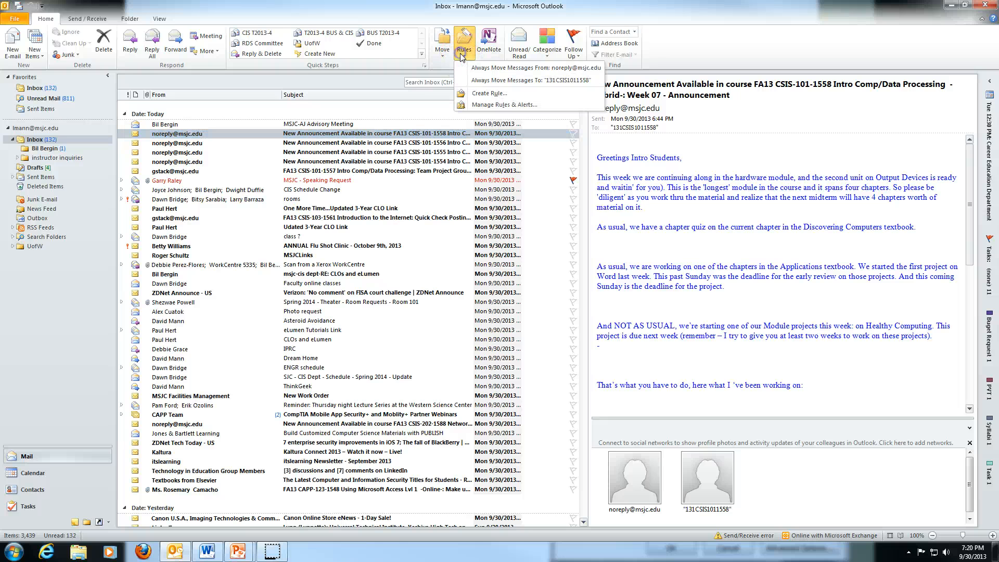
Start a rule matching the announcement's sender with the subject trimmed to 'New Announcement'.
left_click(487, 93)
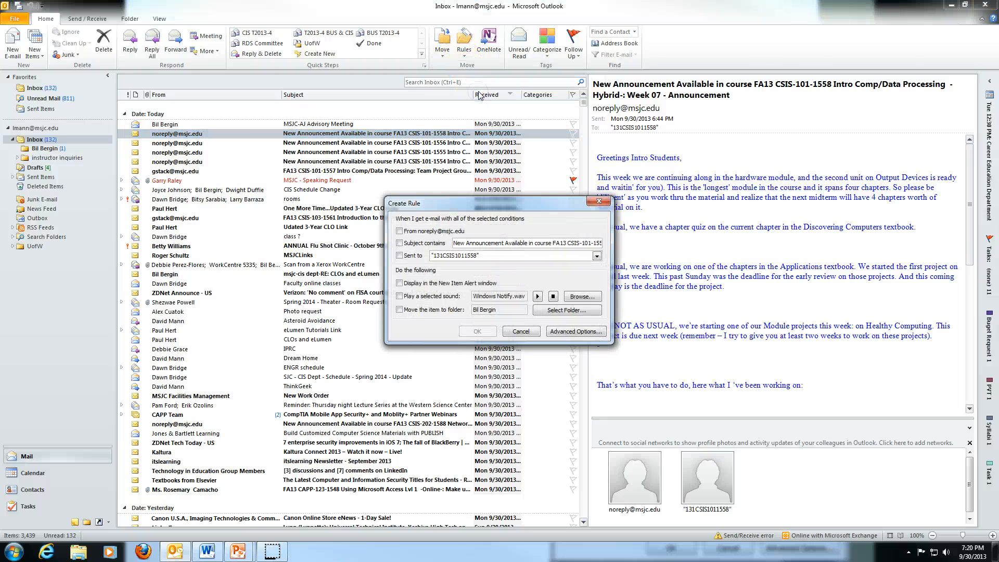
left_click(401, 232)
left_click_drag(504, 242, 644, 250)
key("Delete")
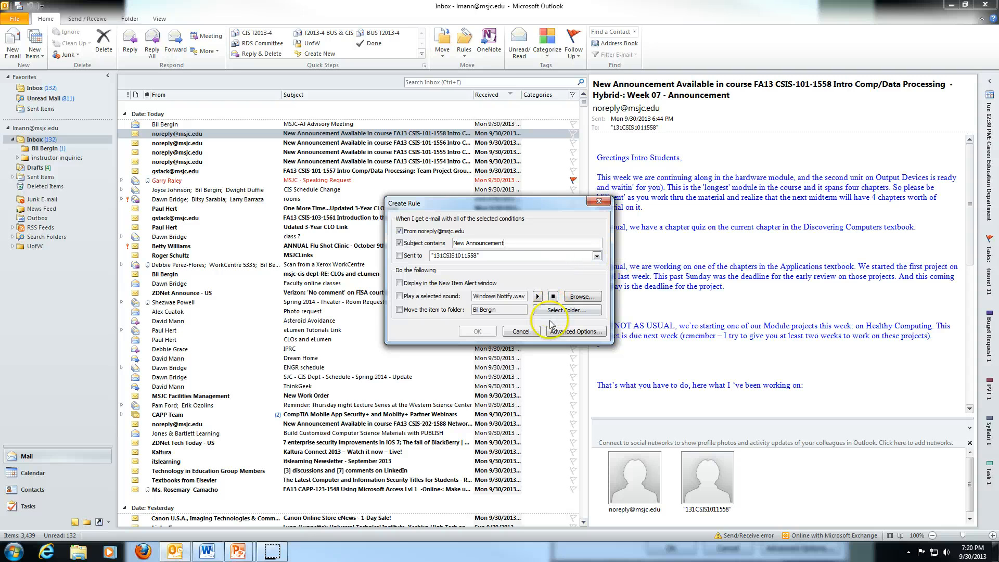
Move matching mail to Deleted Items, save the rule, and run it on existing messages.
left_click(400, 309)
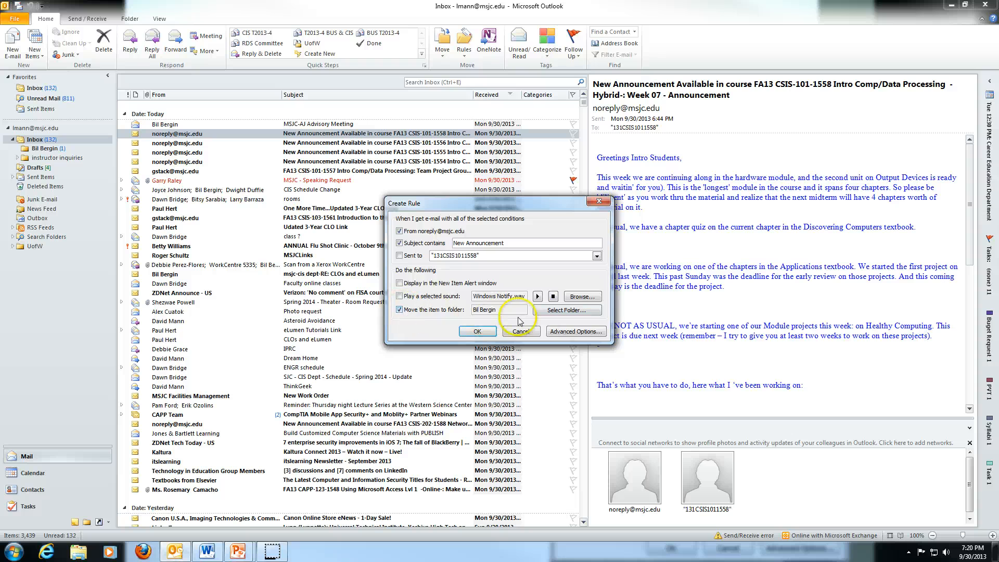
left_click(562, 310)
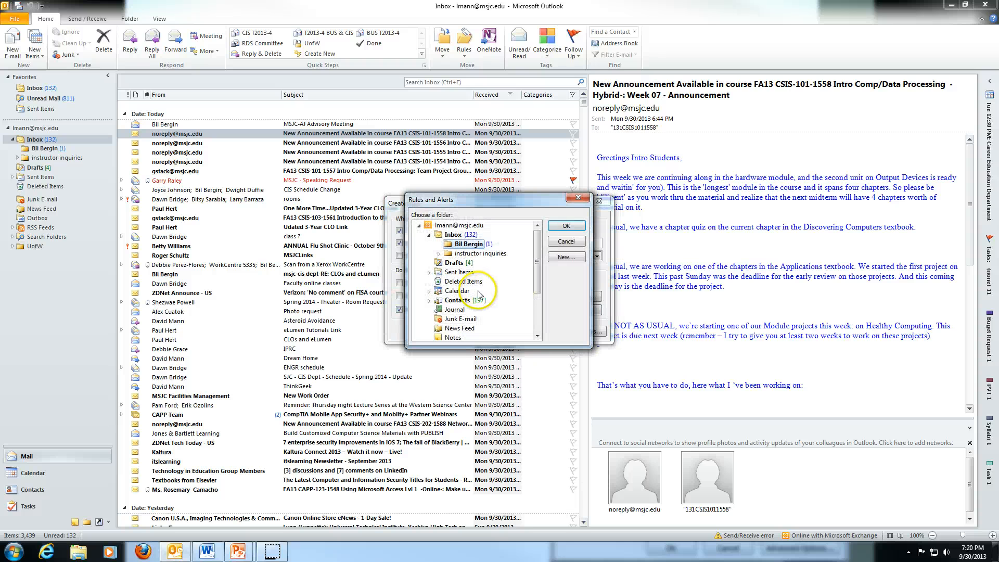
left_click(462, 283)
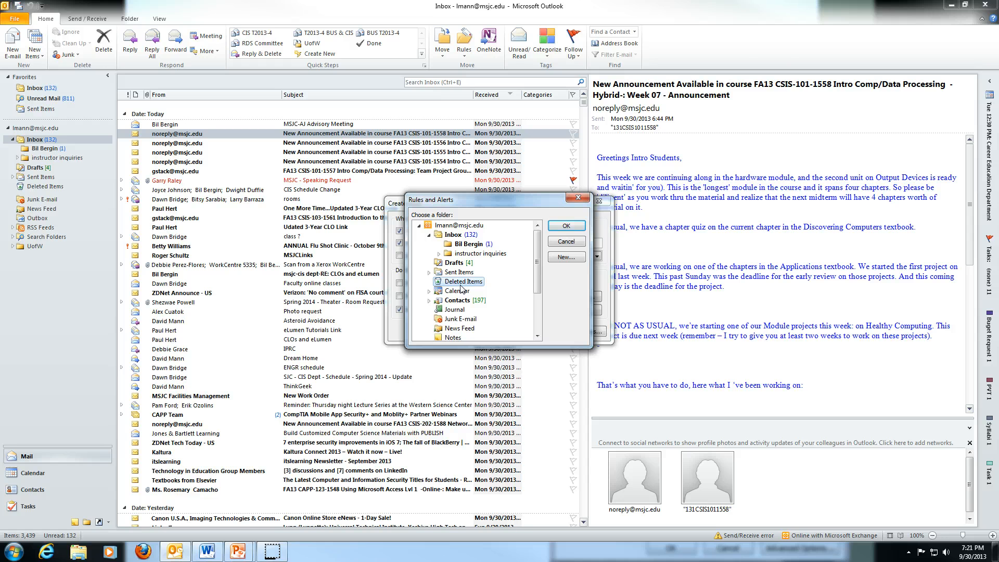
left_click(565, 226)
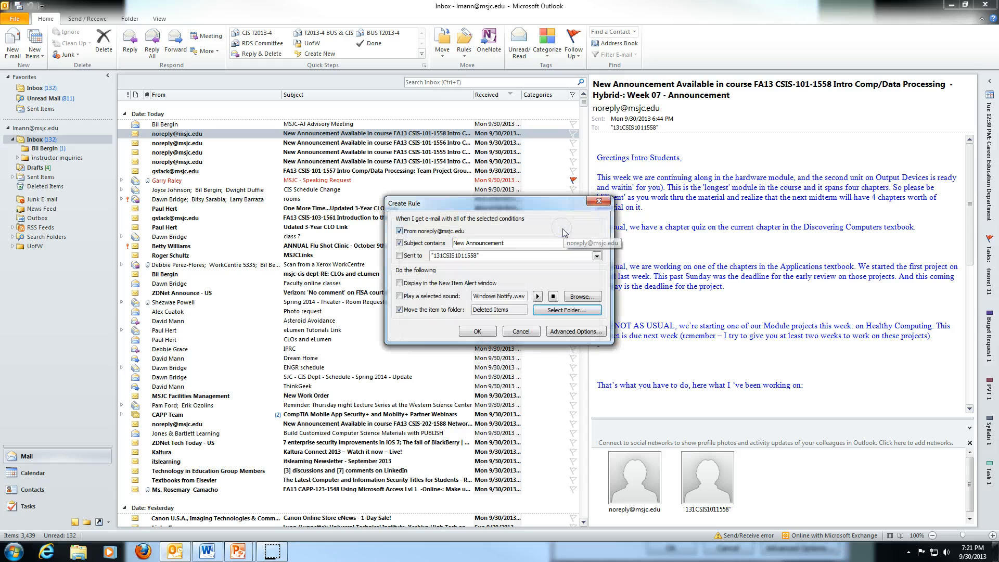
left_click(478, 332)
left_click(430, 269)
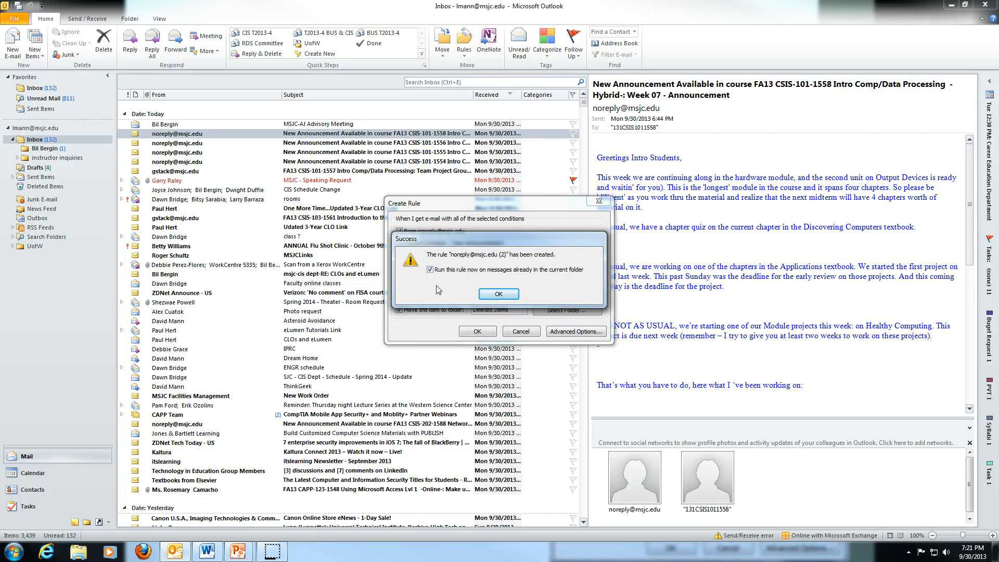
Confirm the Success dialog so the announcement rule moves those messages into Deleted Items.
left_click(497, 295)
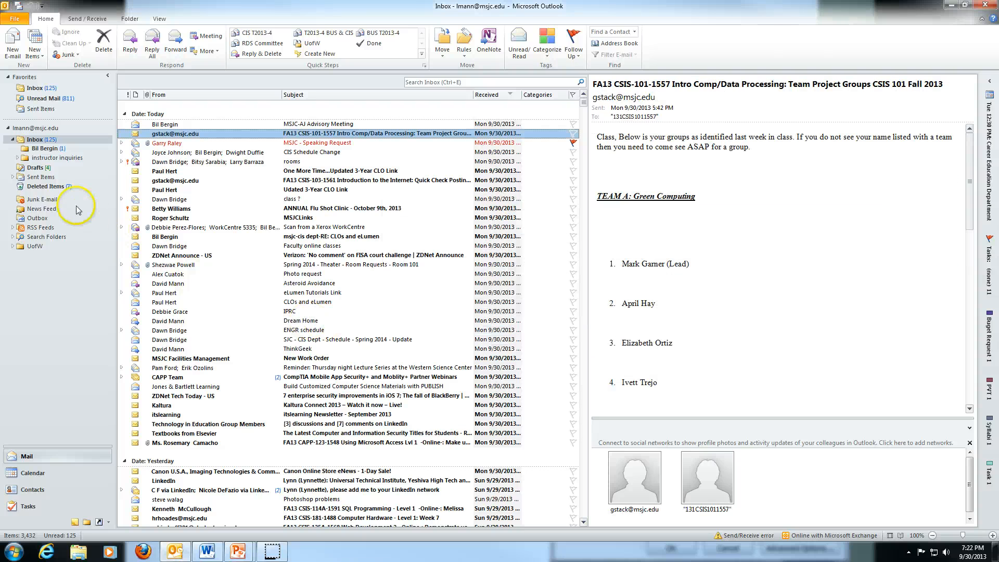
Permanently empty the Deleted Items folder and return to the Inbox.
left_click(57, 191)
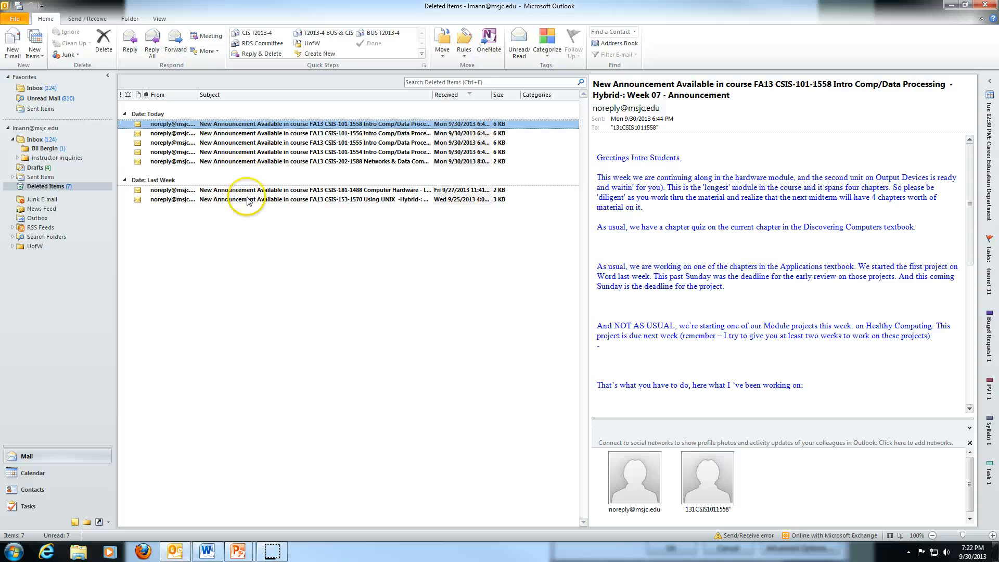
right_click(51, 190)
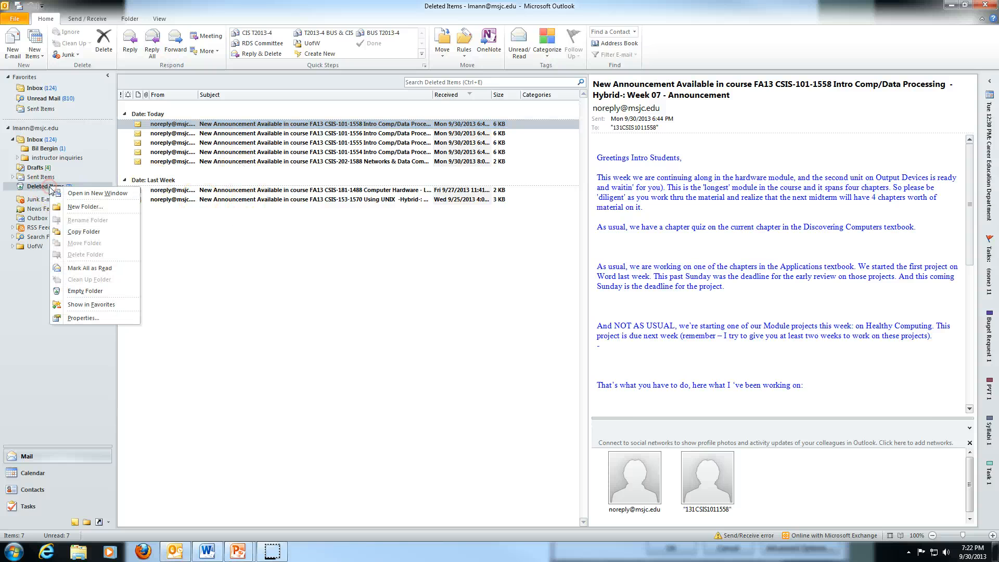
left_click(76, 295)
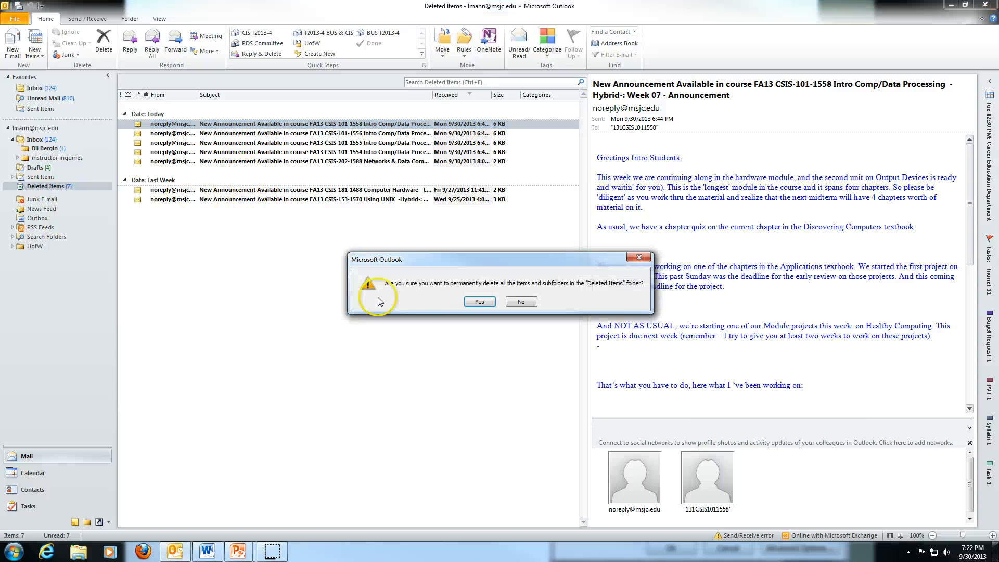
left_click(481, 300)
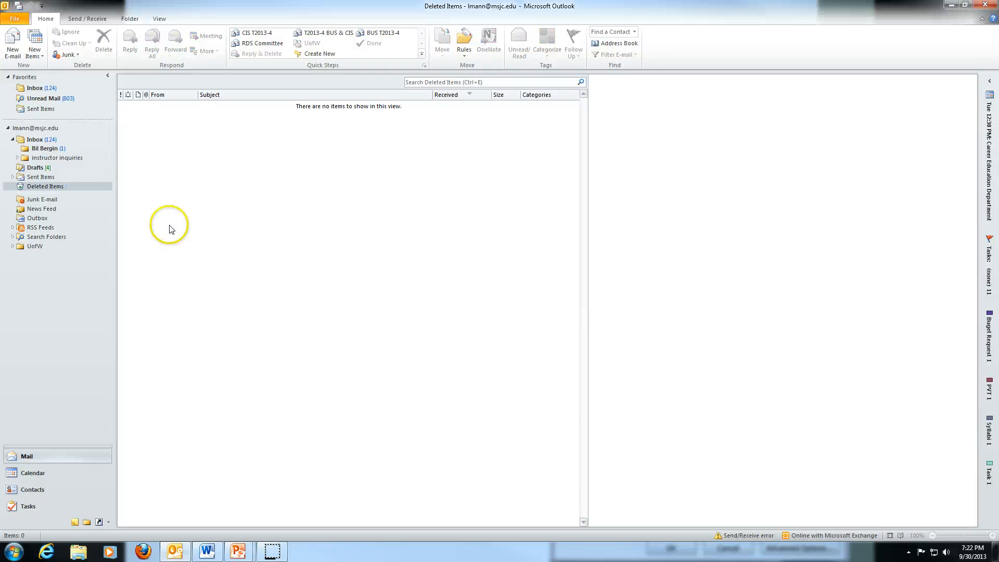
left_click(43, 140)
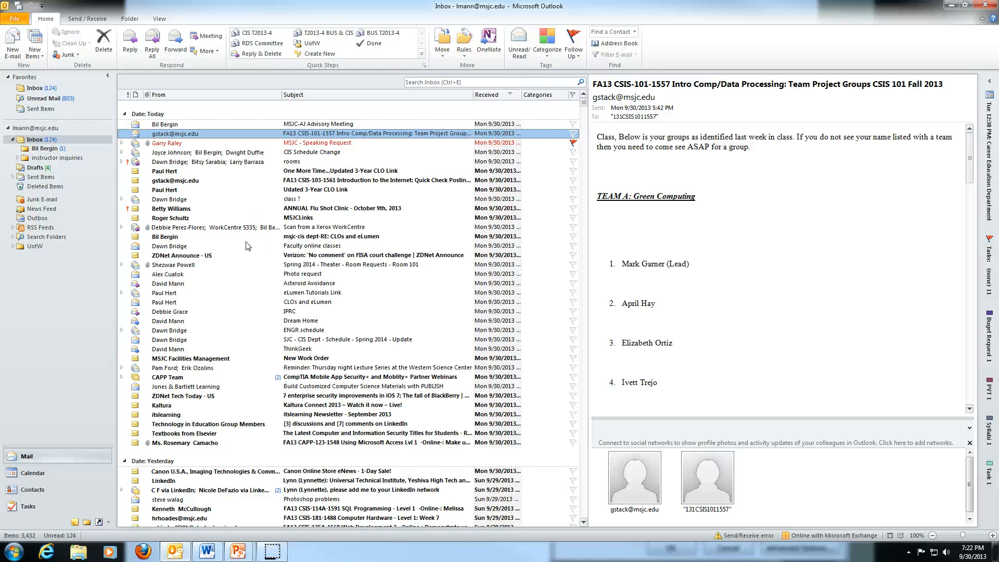
Start a new rule from the Team Project Groups message in the advanced Rules Wizard.
left_click(465, 52)
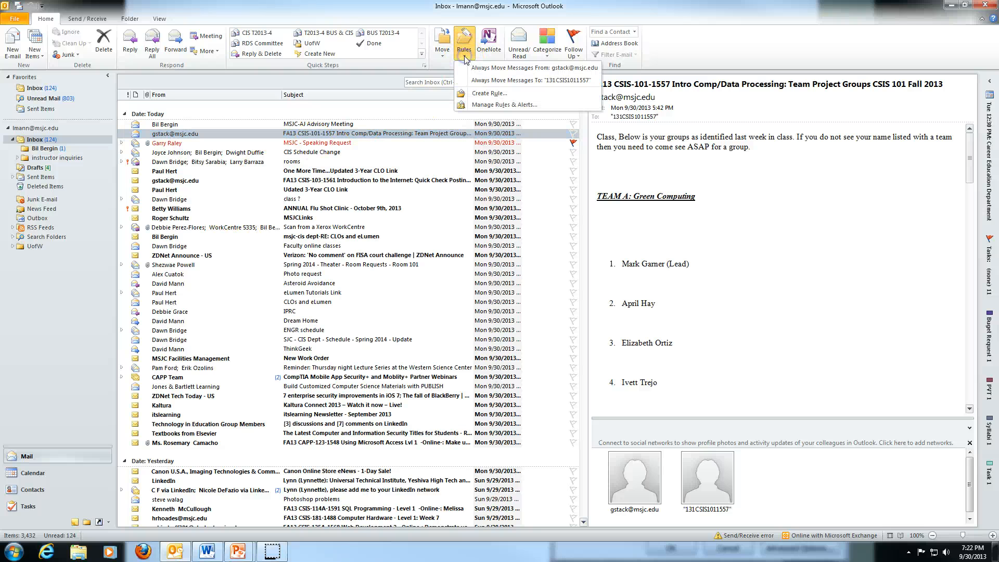
left_click(489, 93)
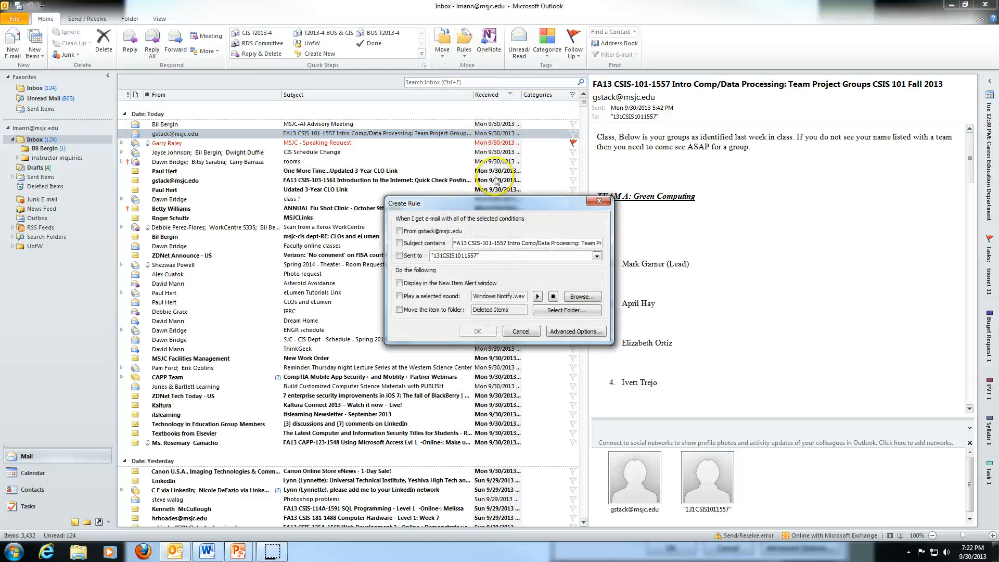
left_click(569, 332)
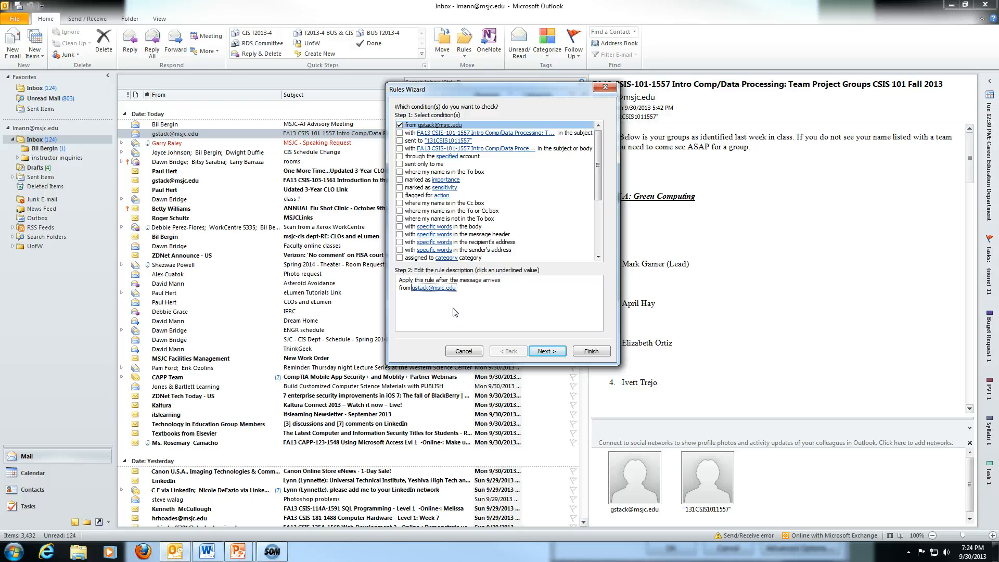
Replace the original sender in the From condition with a colleague found in the address book.
left_click(463, 287)
left_click(464, 291)
left_click(441, 287)
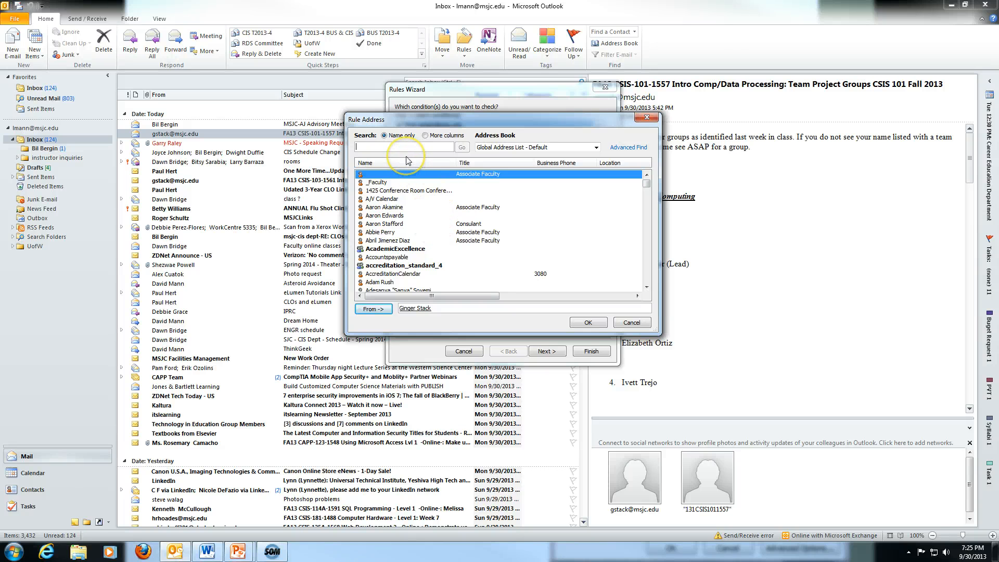
type("joyce")
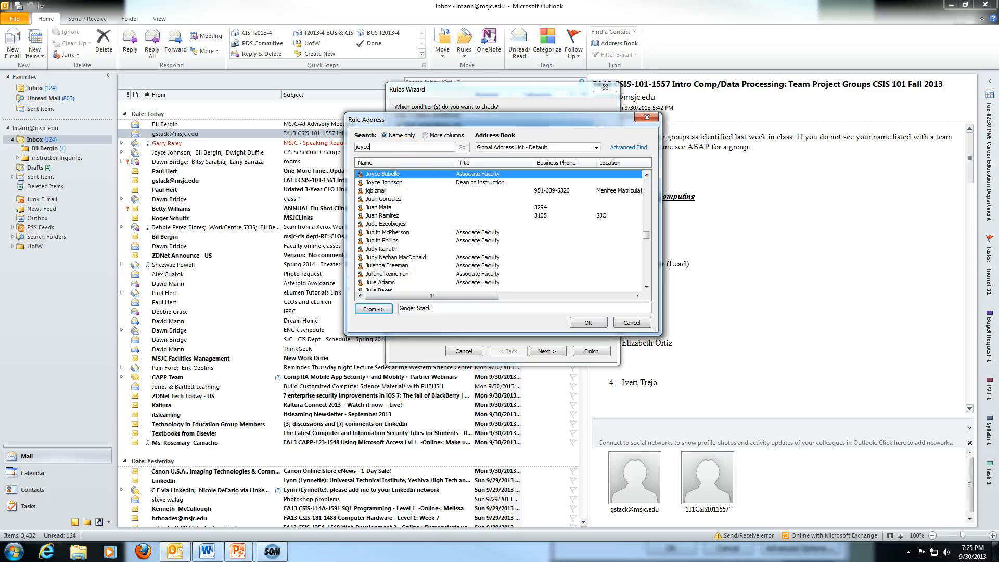
double_click(393, 183)
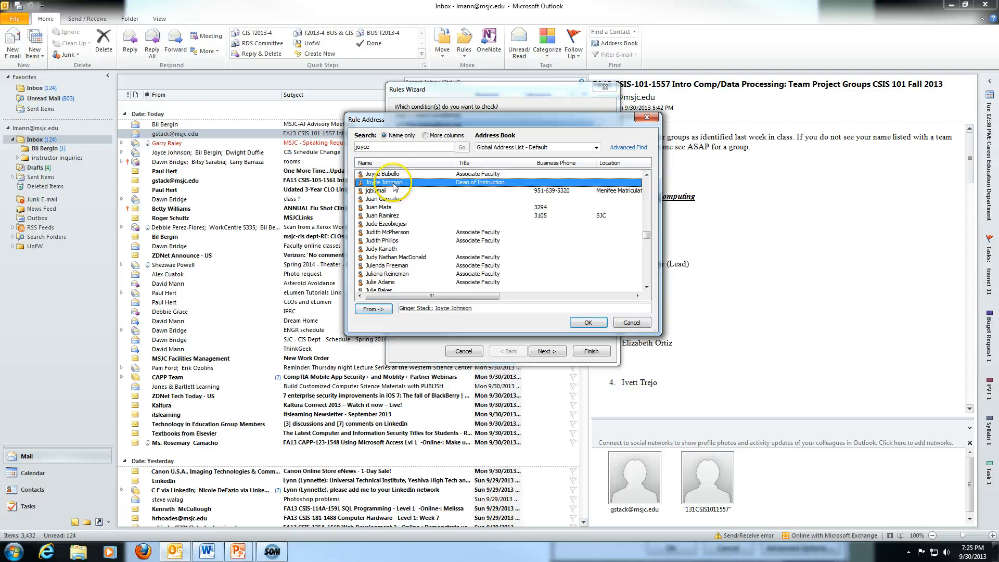
left_click(414, 308)
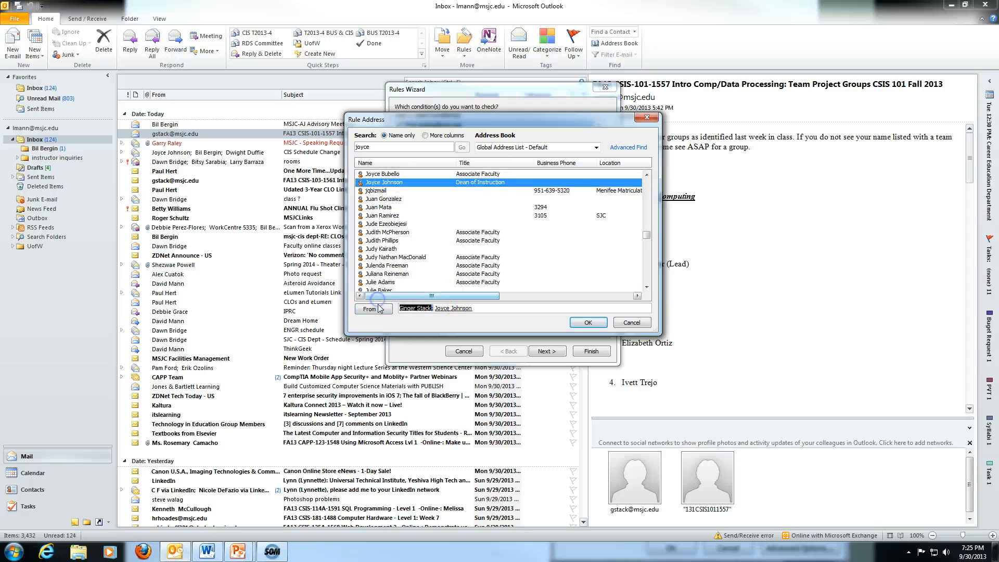
key("Delete")
left_click(572, 324)
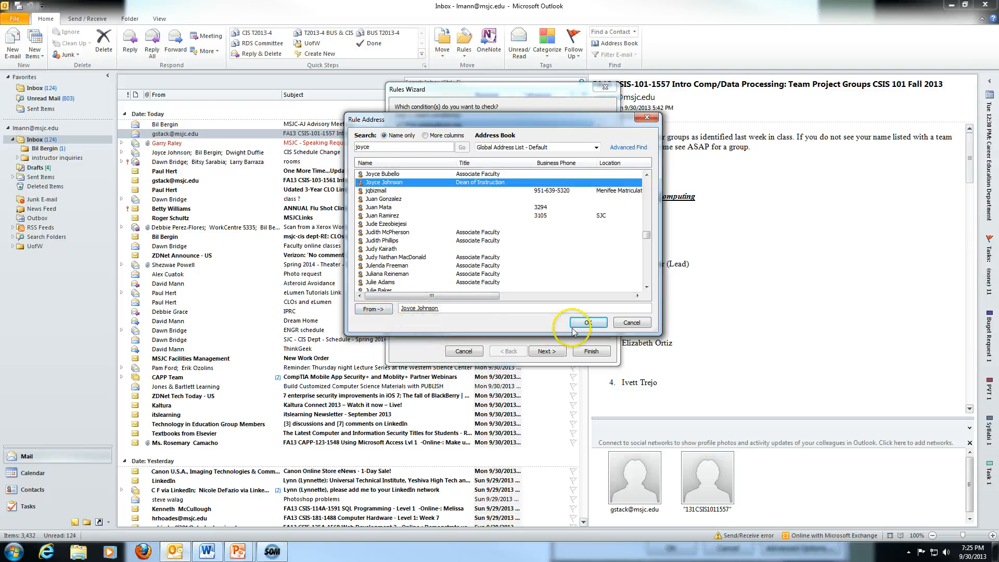
Make the rule play the chord.wav sound for matching messages.
left_click(546, 352)
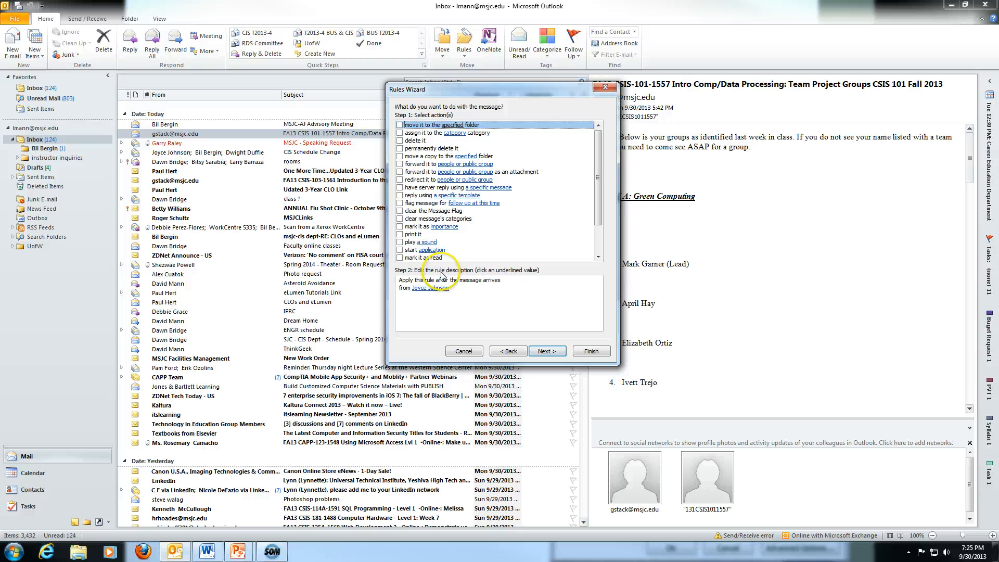
left_click(448, 288)
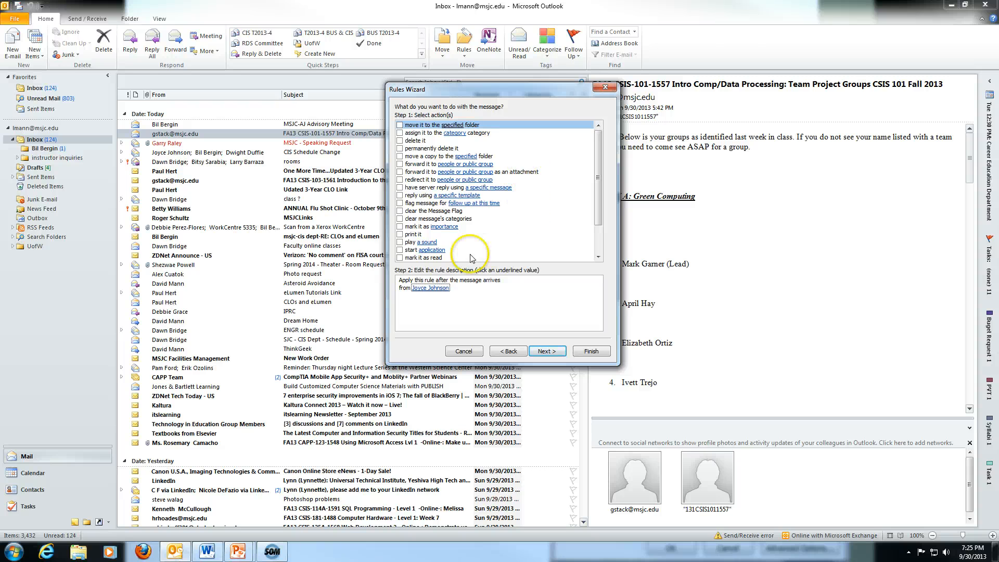
left_click(399, 242)
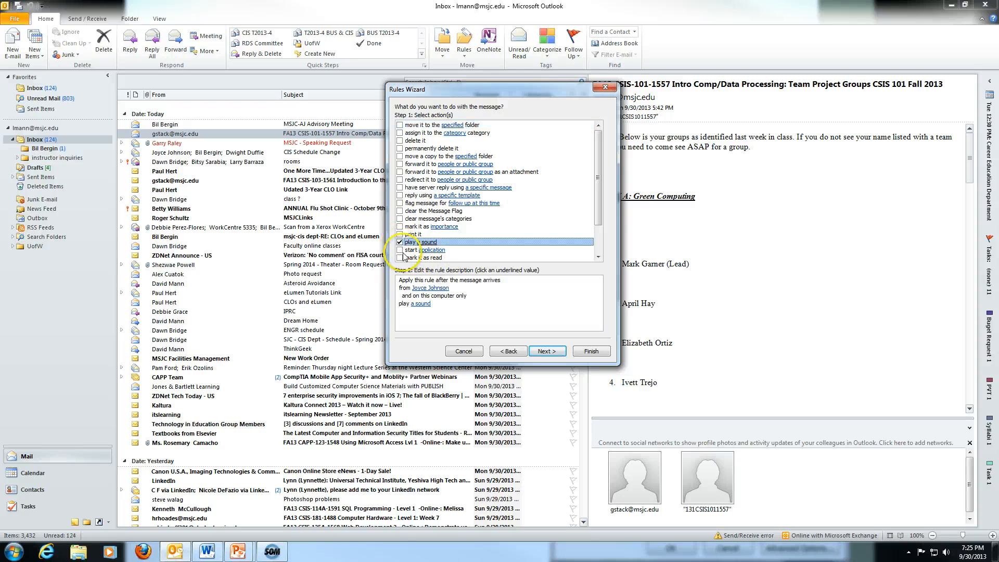
left_click(421, 303)
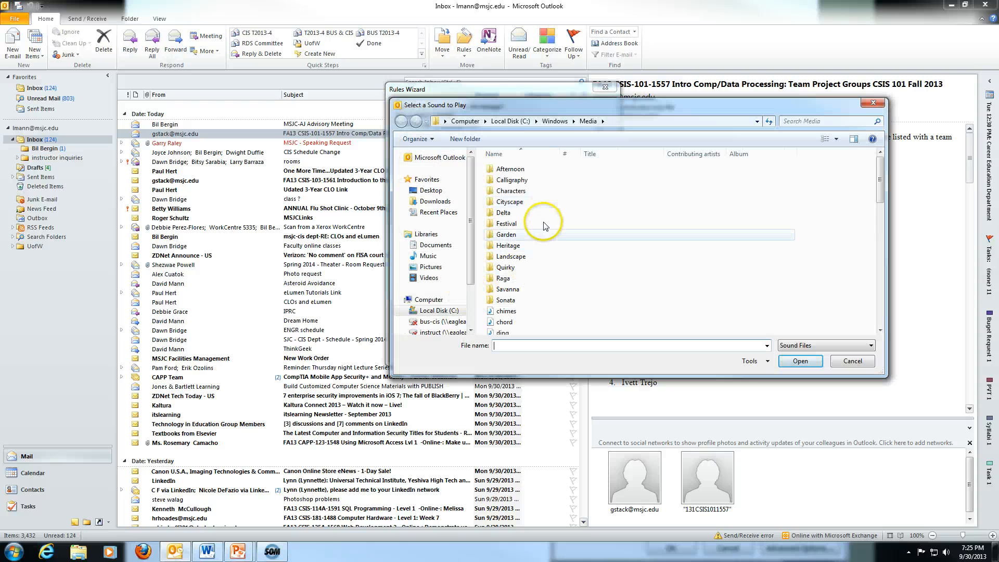
left_click(510, 323)
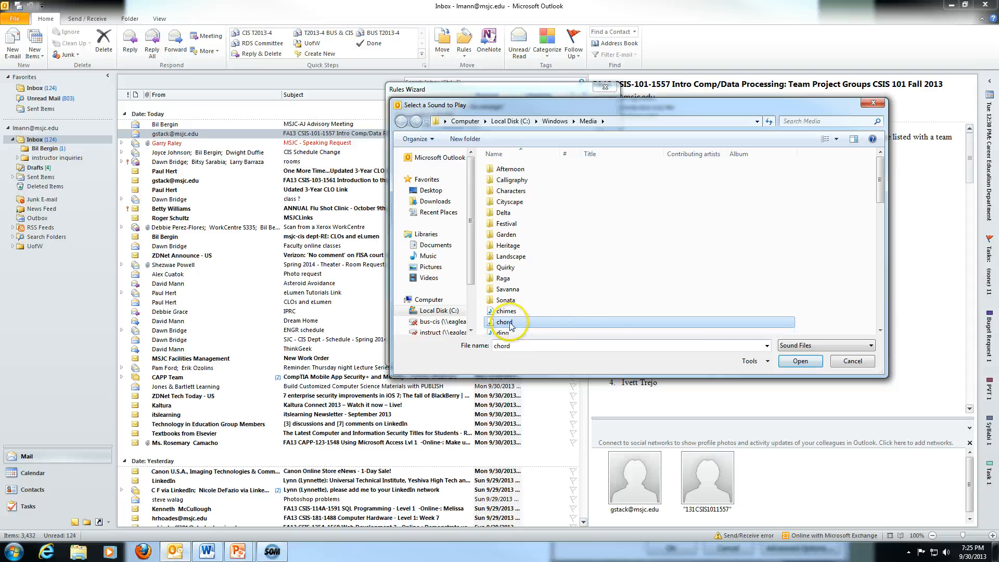
double_click(508, 323)
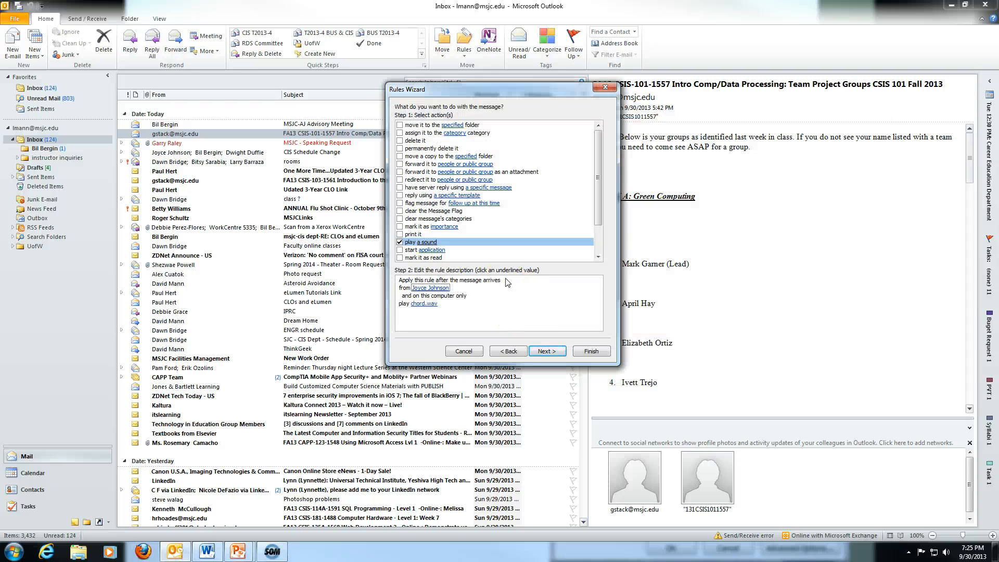
Also have the rule display a Desktop Alert.
left_click_drag(599, 133, 601, 229)
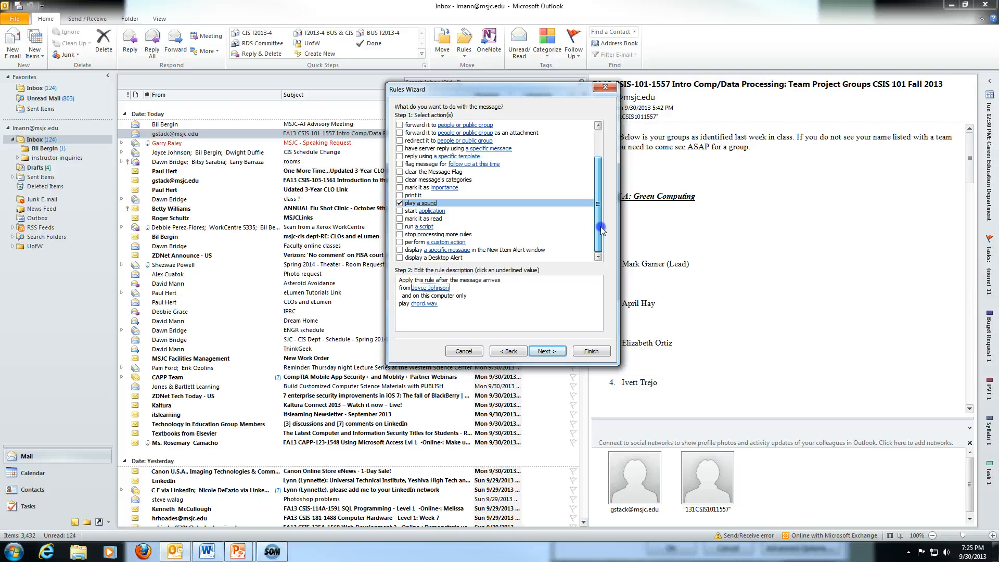
left_click(400, 258)
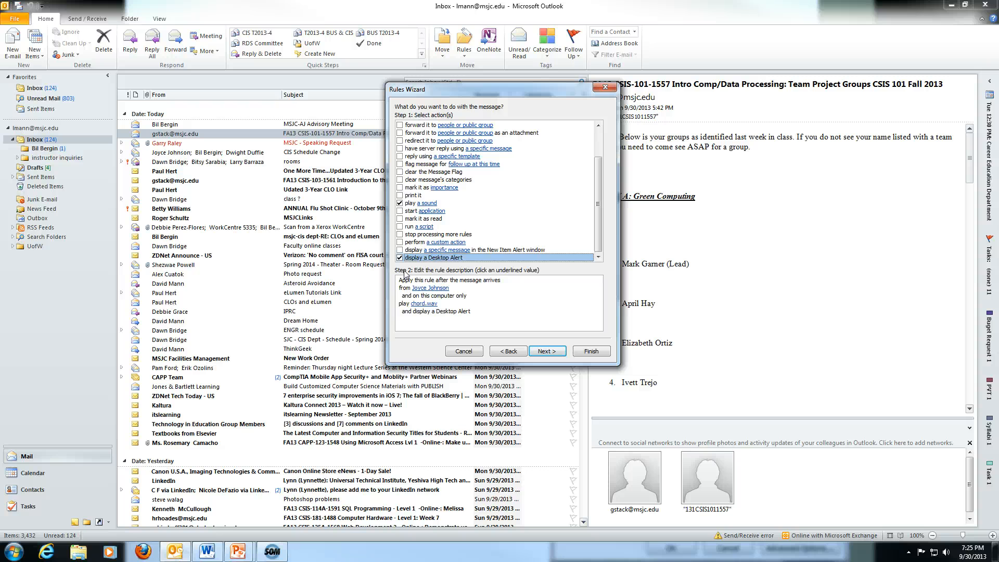
left_click(546, 352)
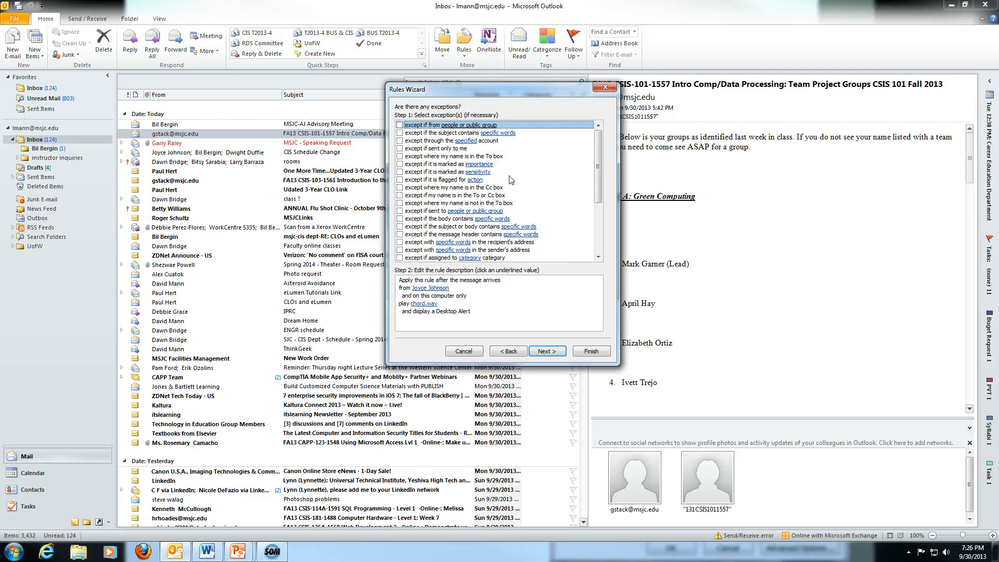
Add an exception so the rule skips messages marked as Low importance.
left_click(400, 165)
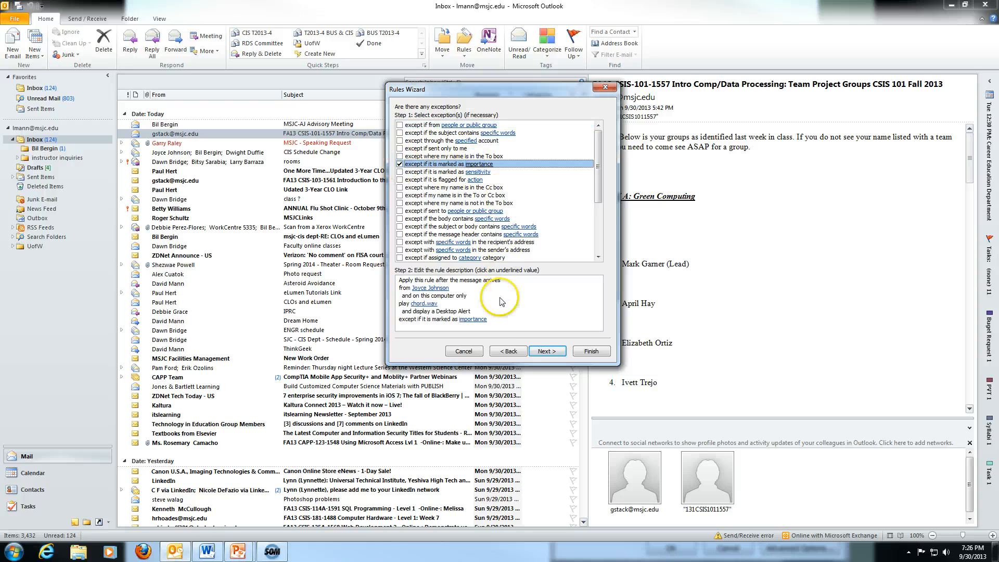
left_click(483, 320)
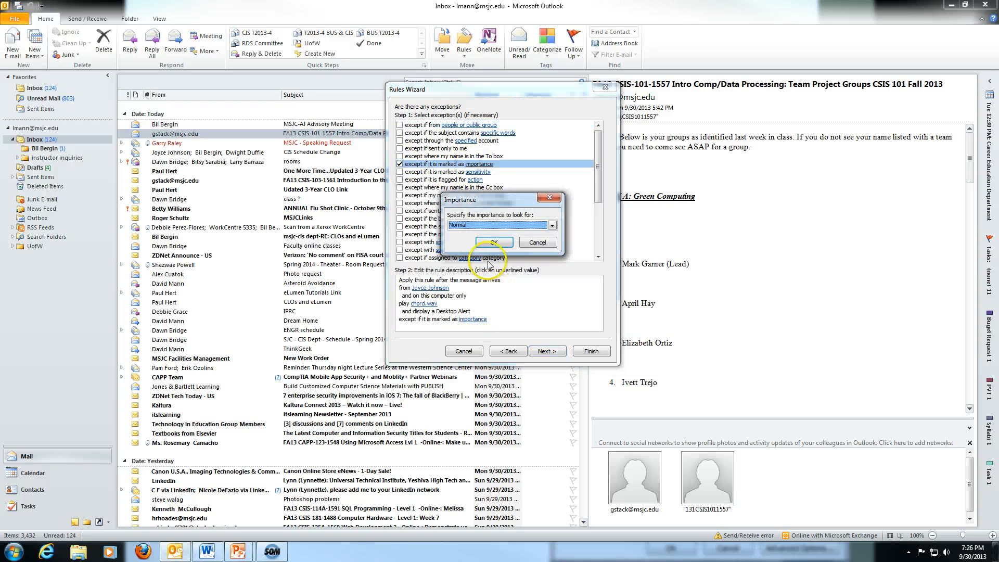
left_click(551, 224)
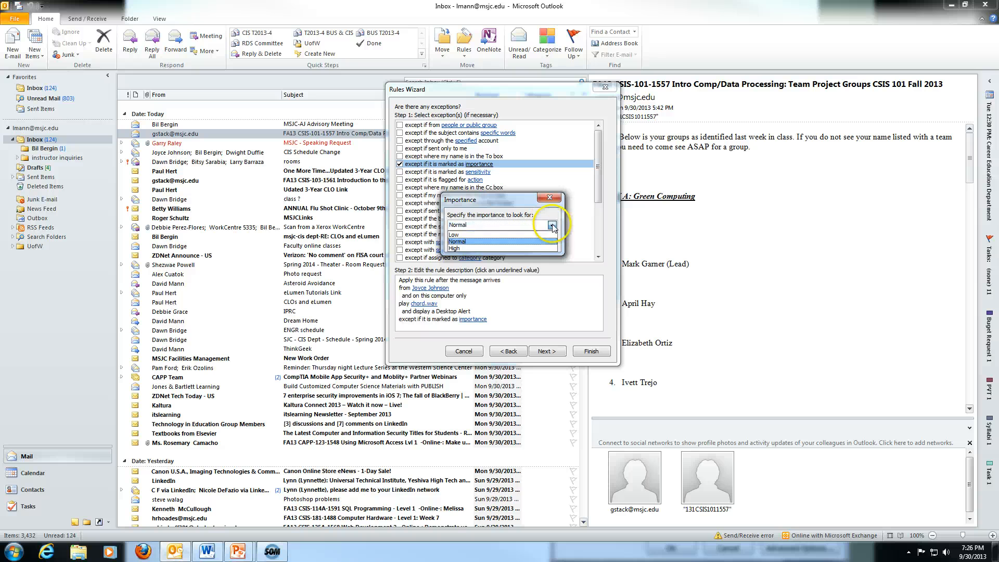
left_click(510, 235)
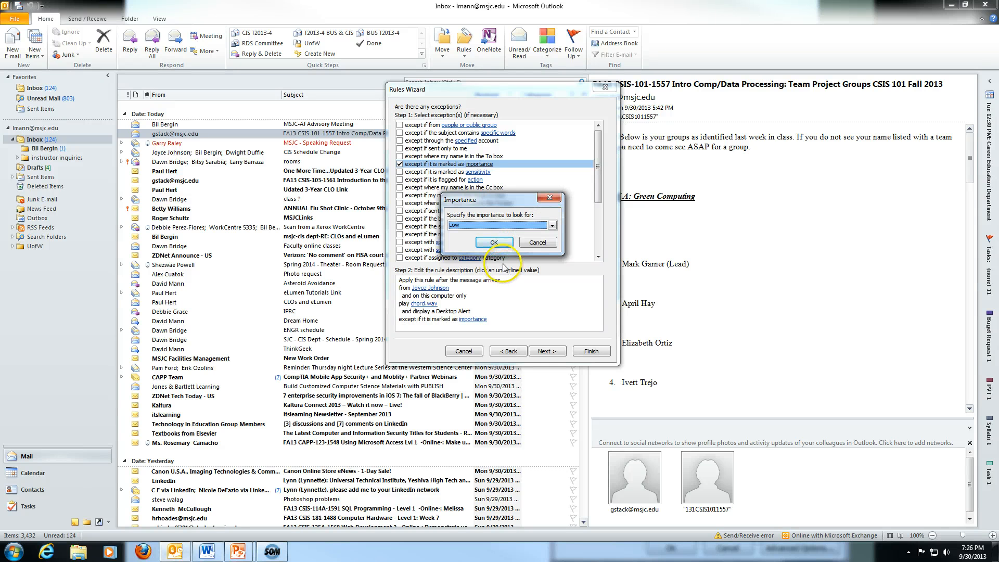
left_click(494, 243)
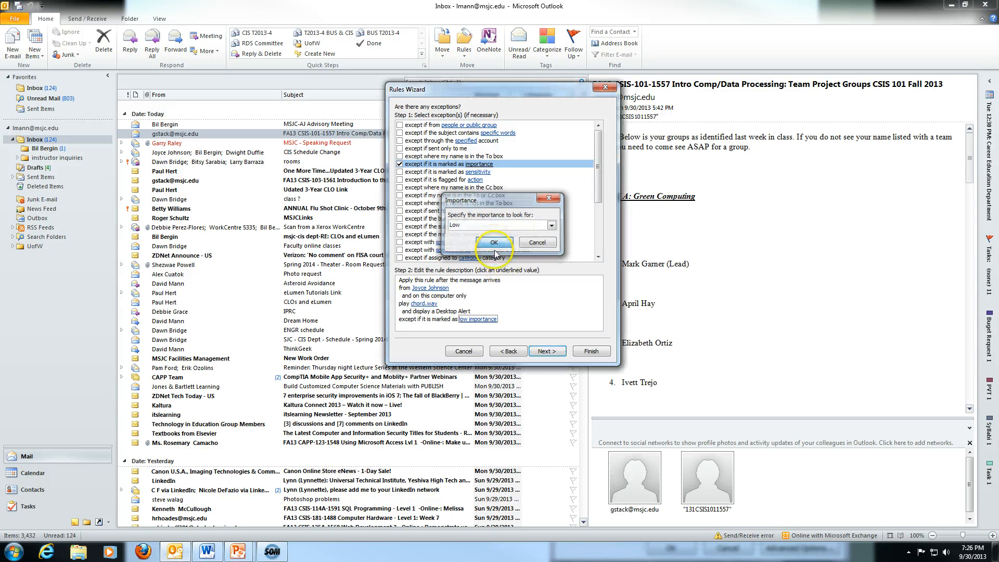
left_click(547, 351)
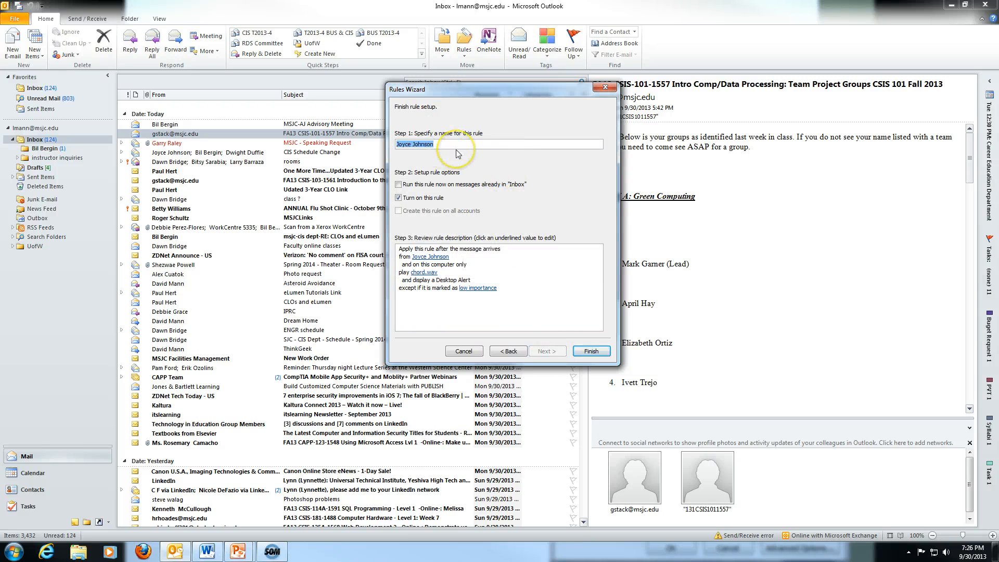
Finish the sound-and-alert rule and acknowledge the client-only rule notice.
left_click(591, 351)
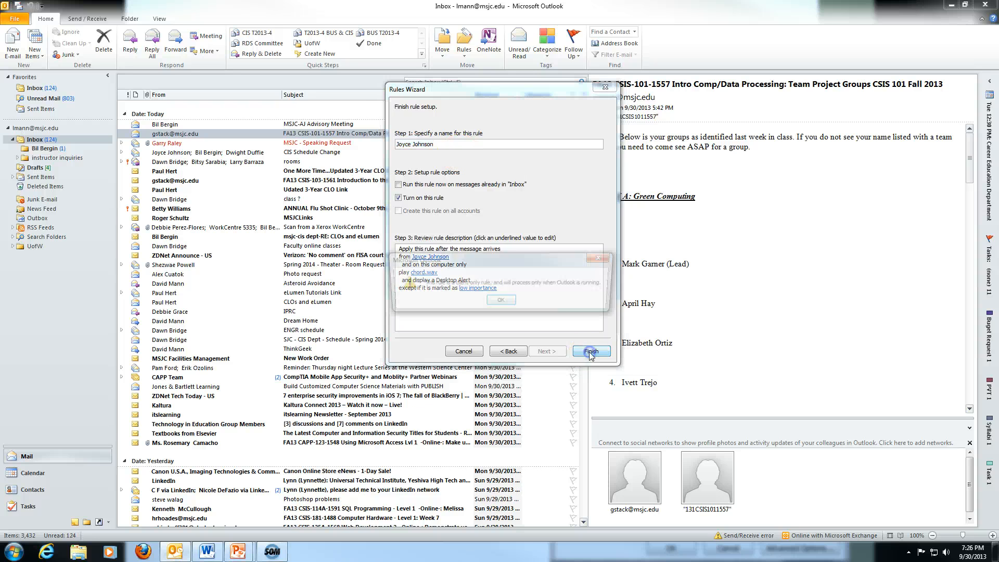
left_click(501, 300)
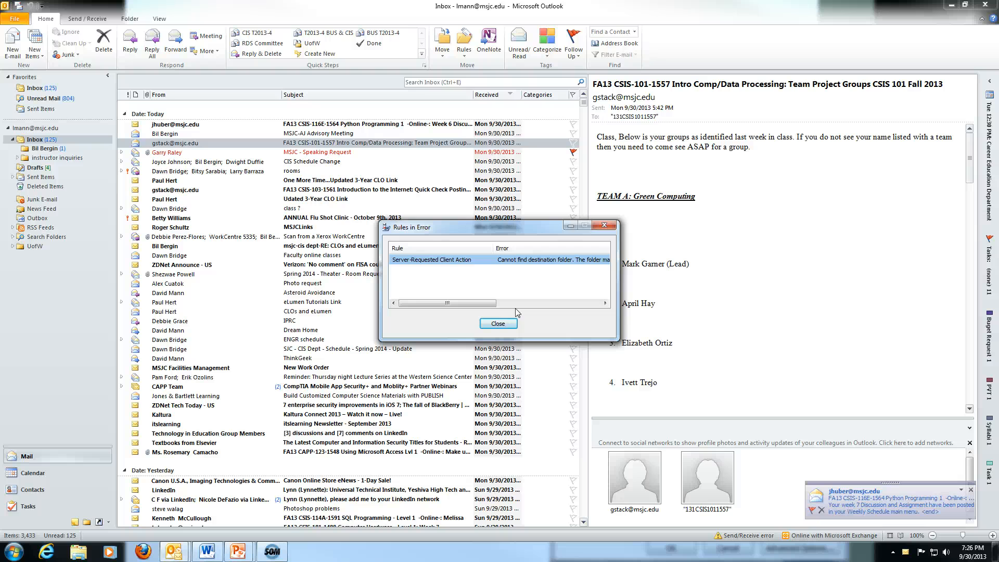
Close both Rules in Error notices and open the RE: IPRC reply in the Inbox.
left_click(498, 323)
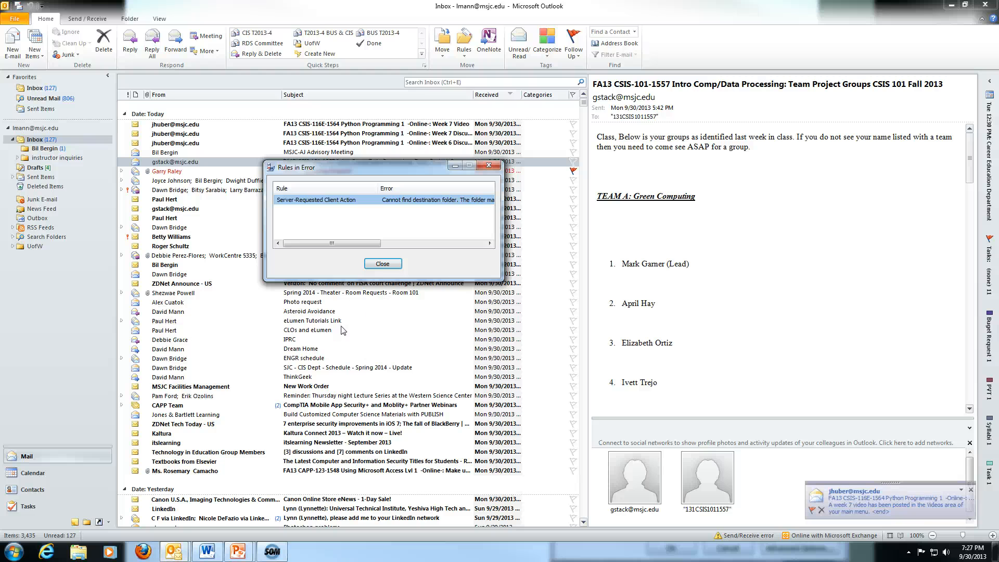
left_click(367, 272)
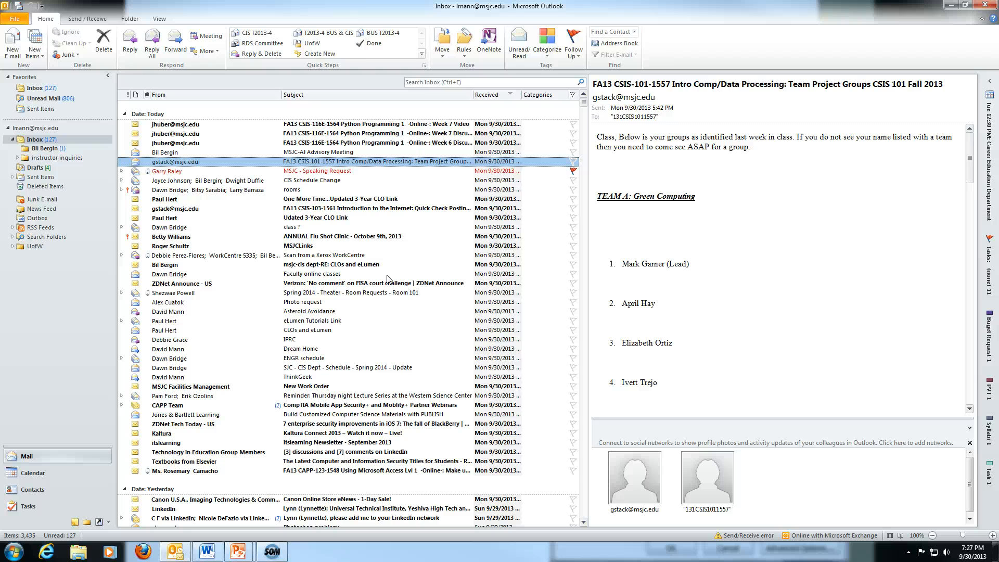
left_click(174, 341)
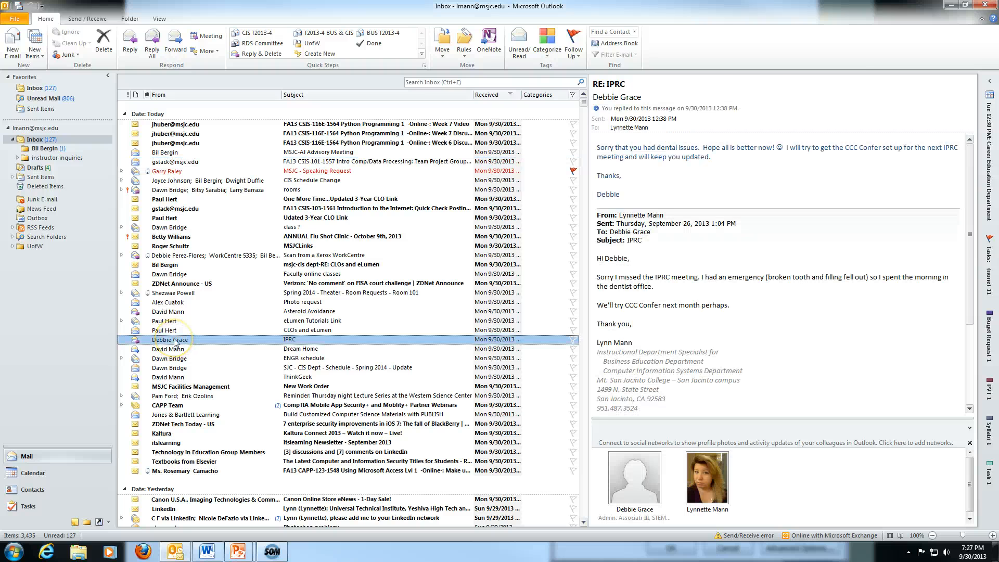
Start a new rule from the IPRC message matching subjects containing IPRC.
left_click(465, 57)
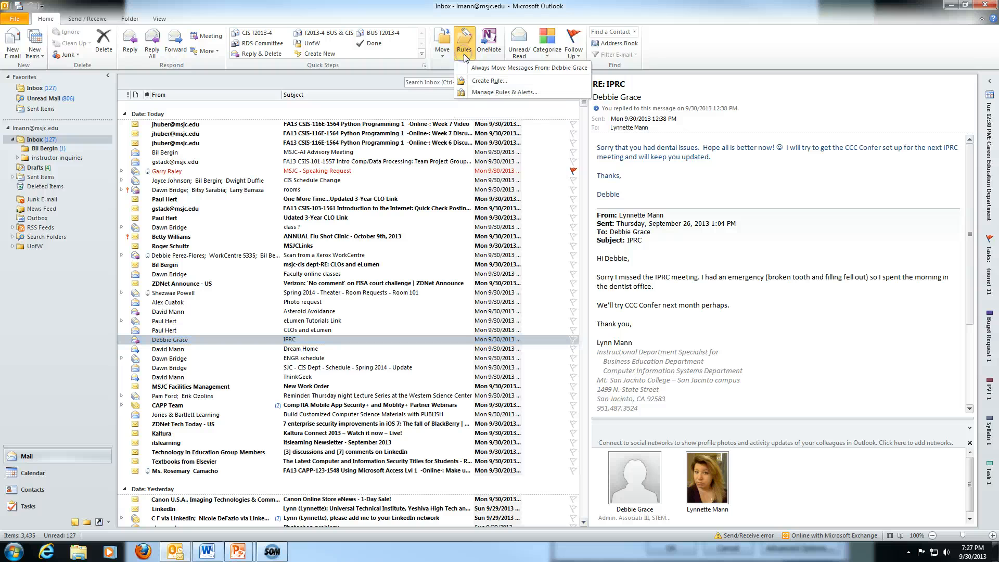
left_click(468, 81)
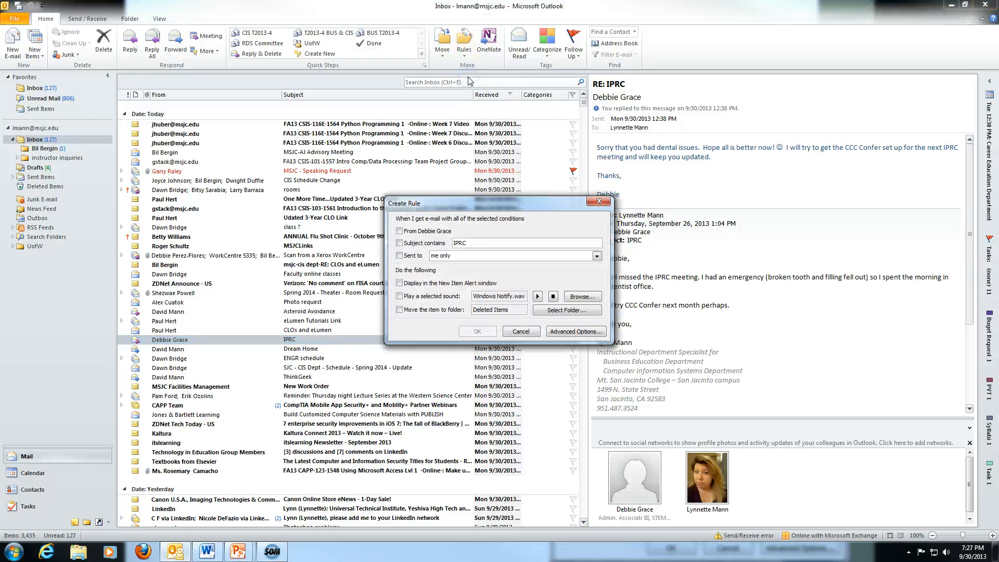
left_click(400, 244)
Add a condition requiring the Committee Meeting category.
left_click(576, 332)
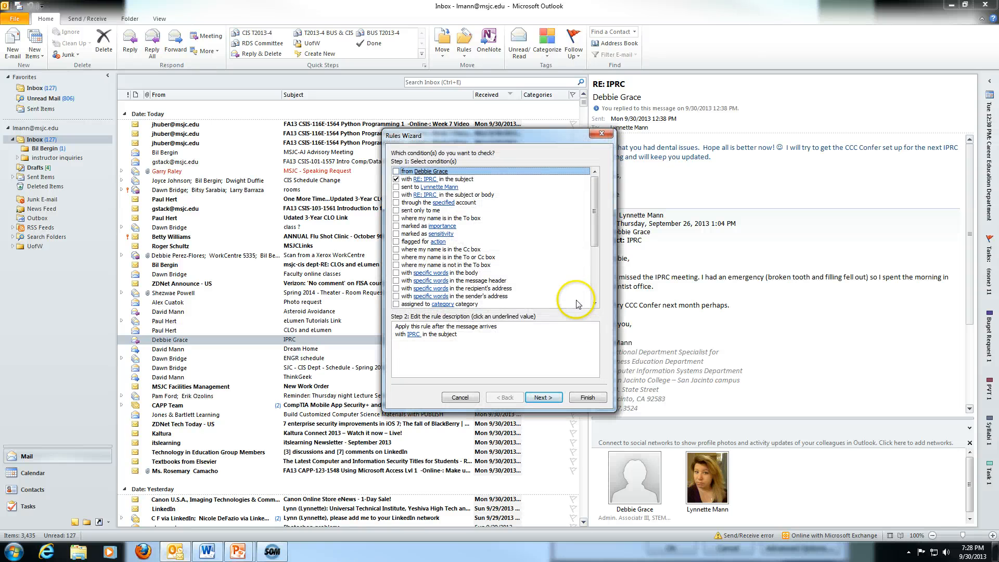
left_click(396, 304)
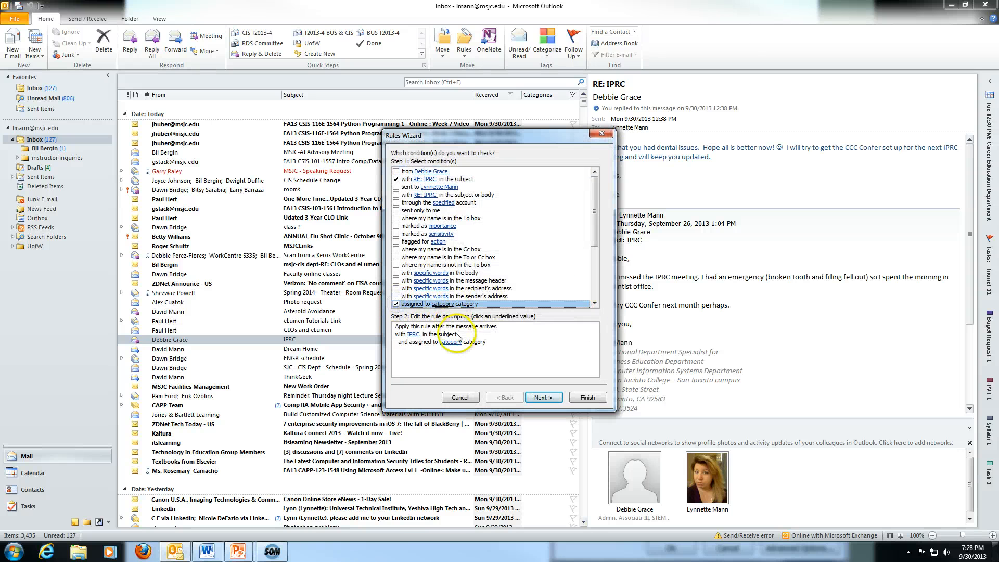
left_click(452, 344)
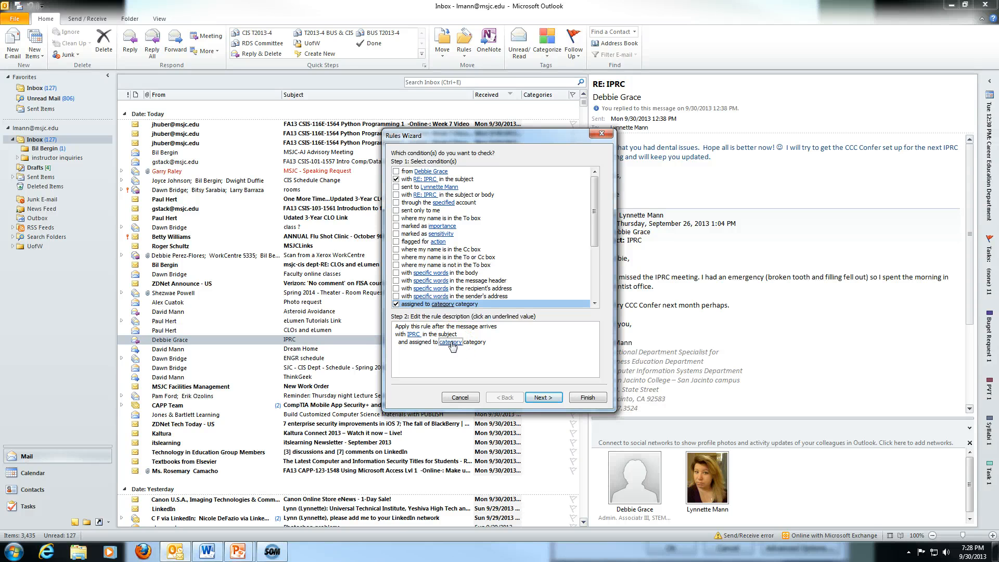
left_click(452, 343)
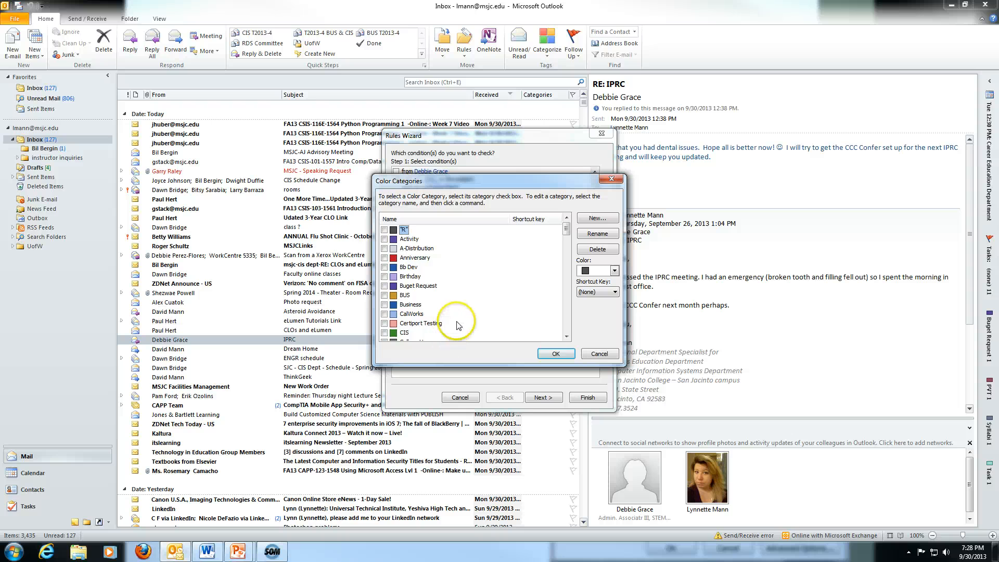
scroll(459, 307, "down", 1)
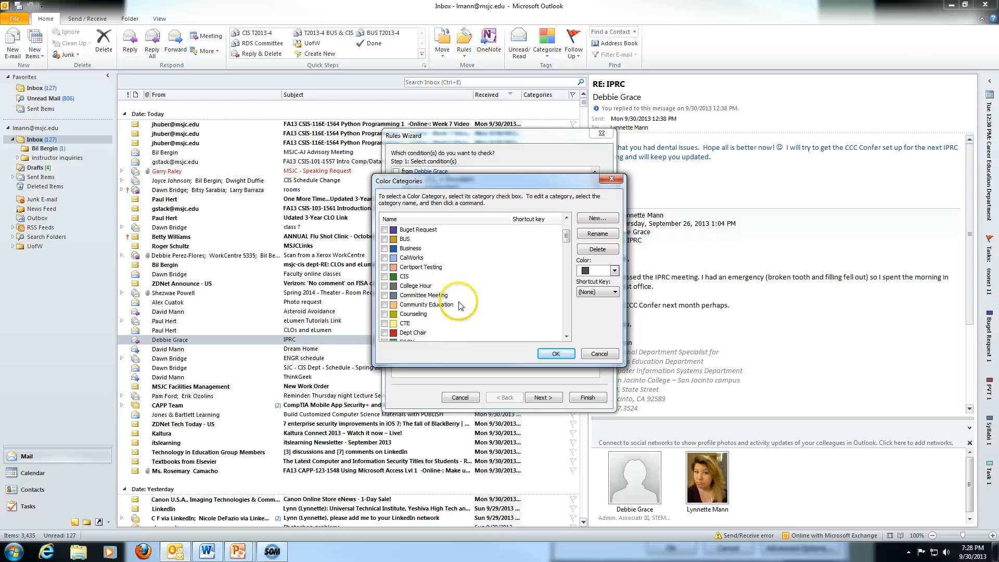
left_click(386, 295)
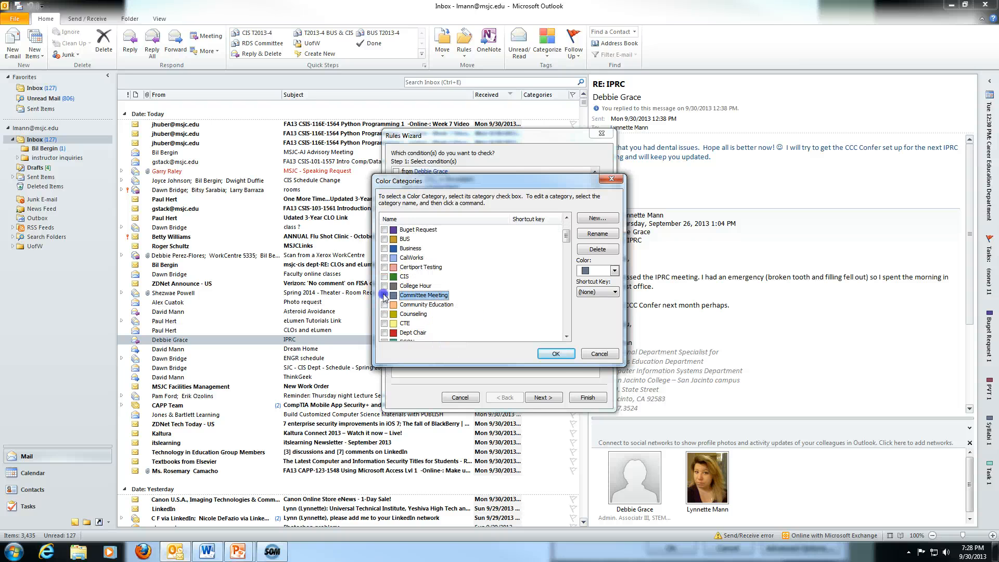
left_click(557, 353)
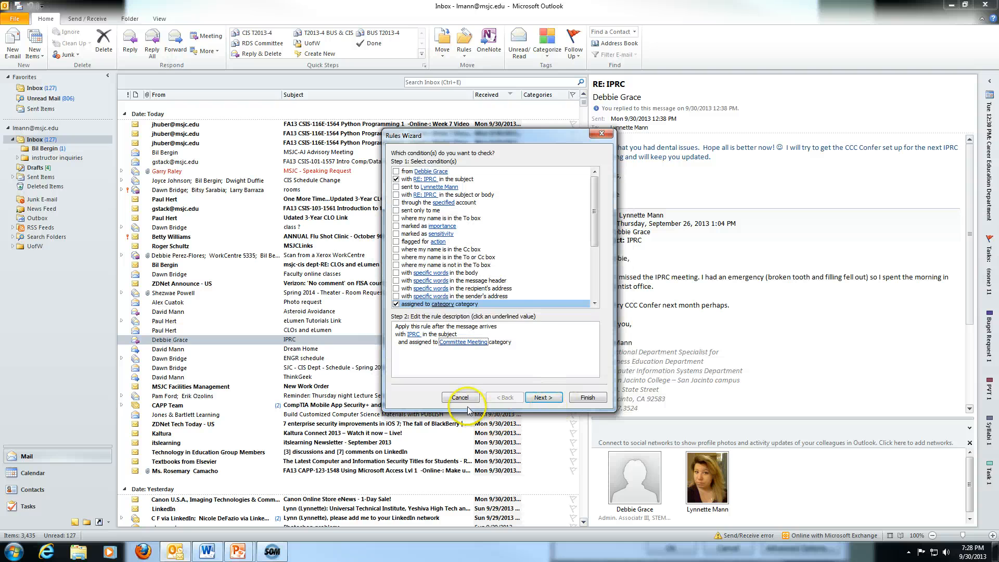
left_click(541, 398)
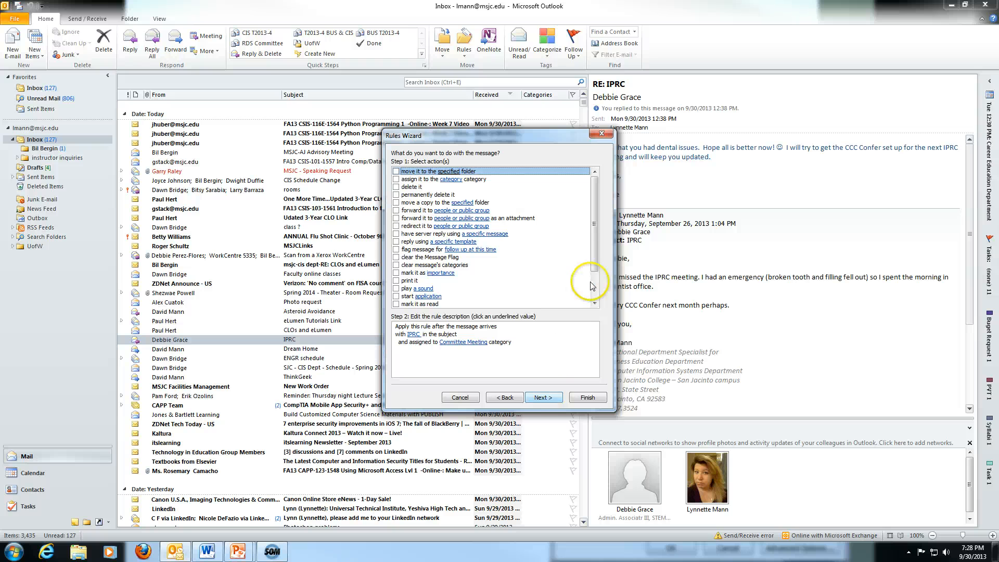
Skip the actions and exceptions pages, accepting the warning, to reach the finish step.
left_click_drag(593, 253, 602, 301)
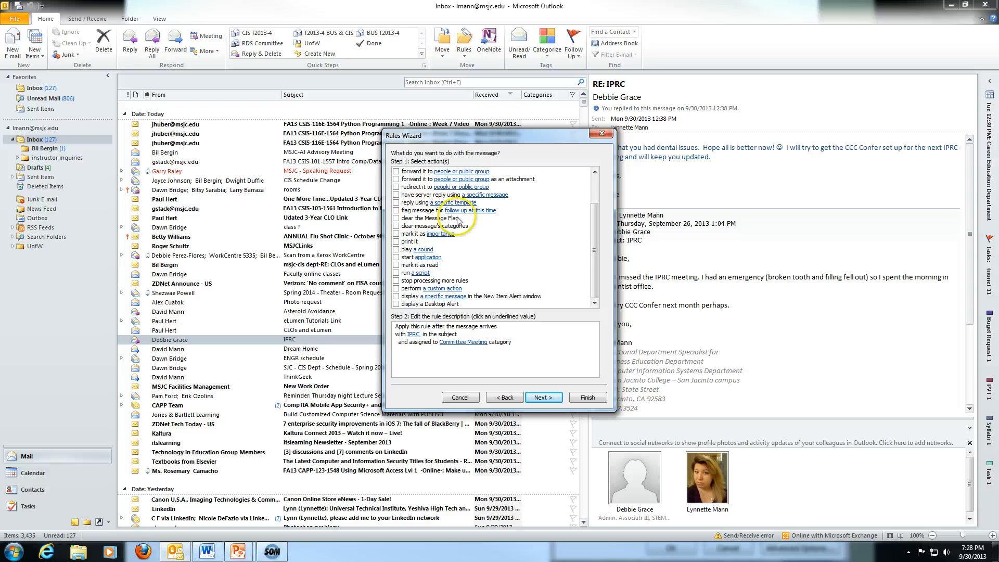
left_click(541, 398)
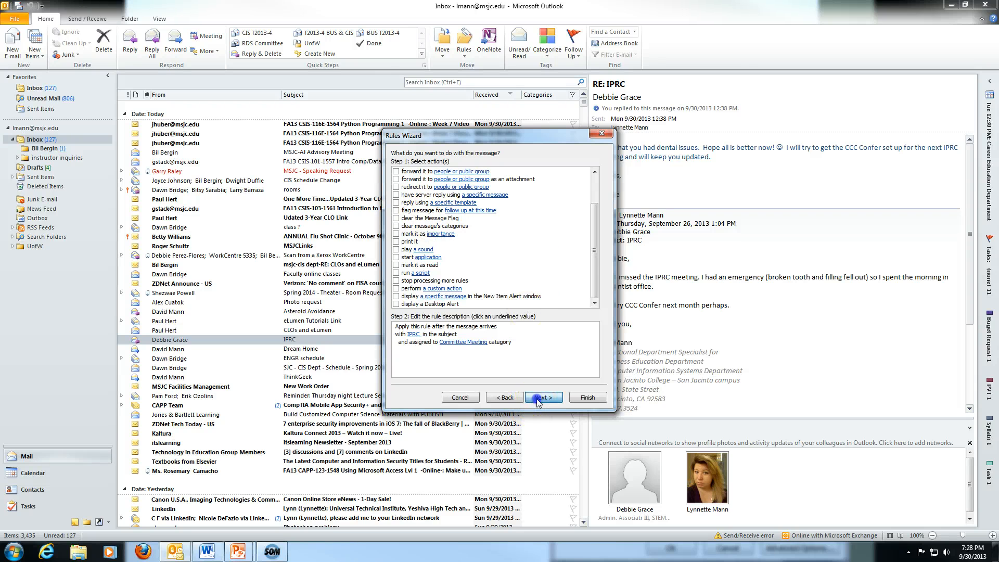
left_click(480, 302)
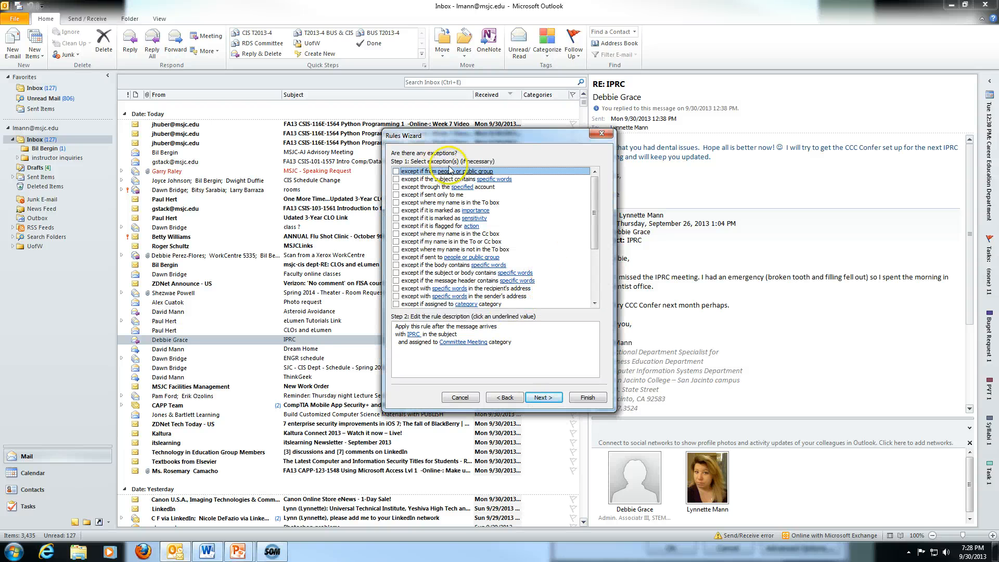
left_click(541, 397)
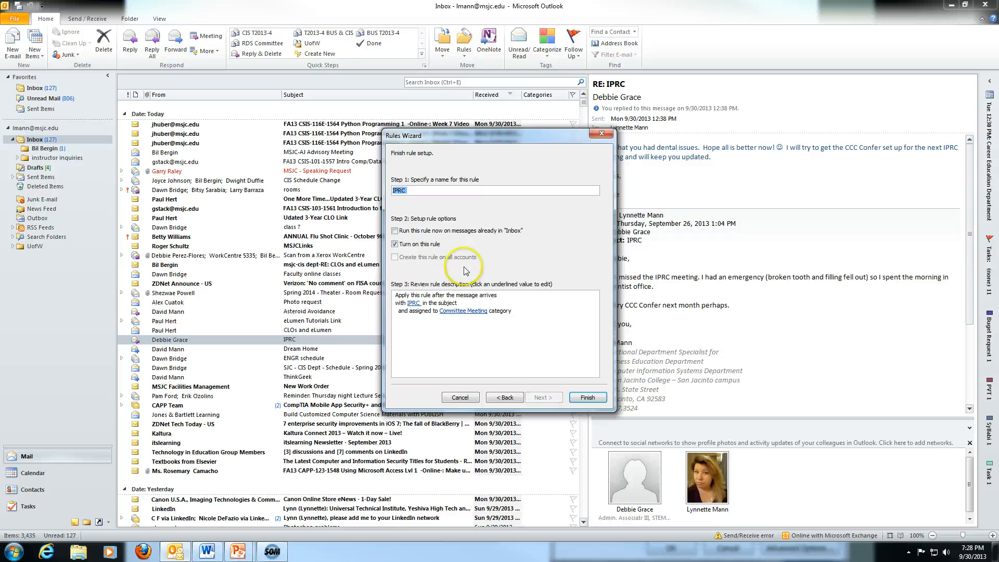
Save the IPRC rule and run it on messages already in the Inbox.
left_click(398, 232)
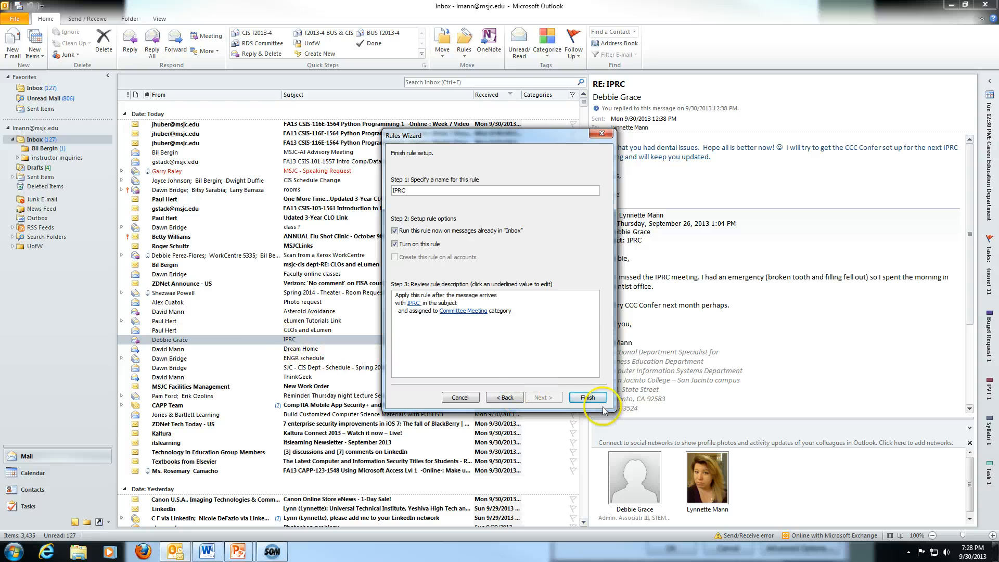
left_click(588, 400)
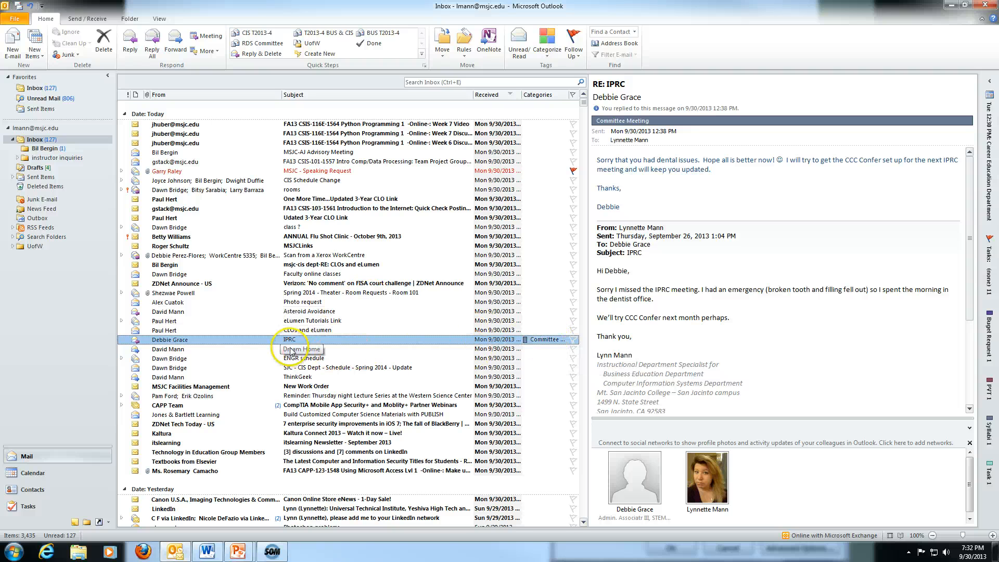
left_click(536, 95)
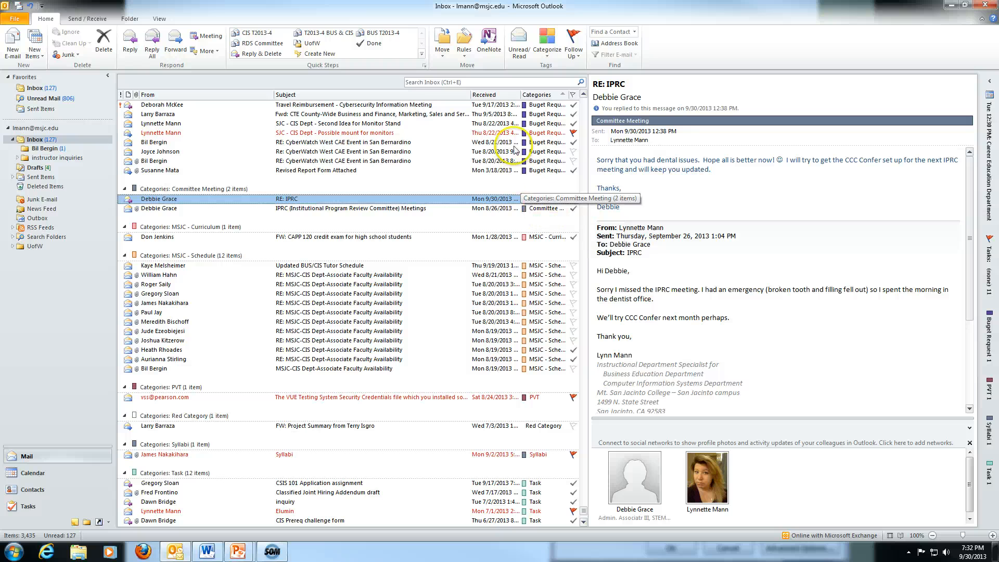
left_click(492, 94)
scroll(388, 229, "up", 4)
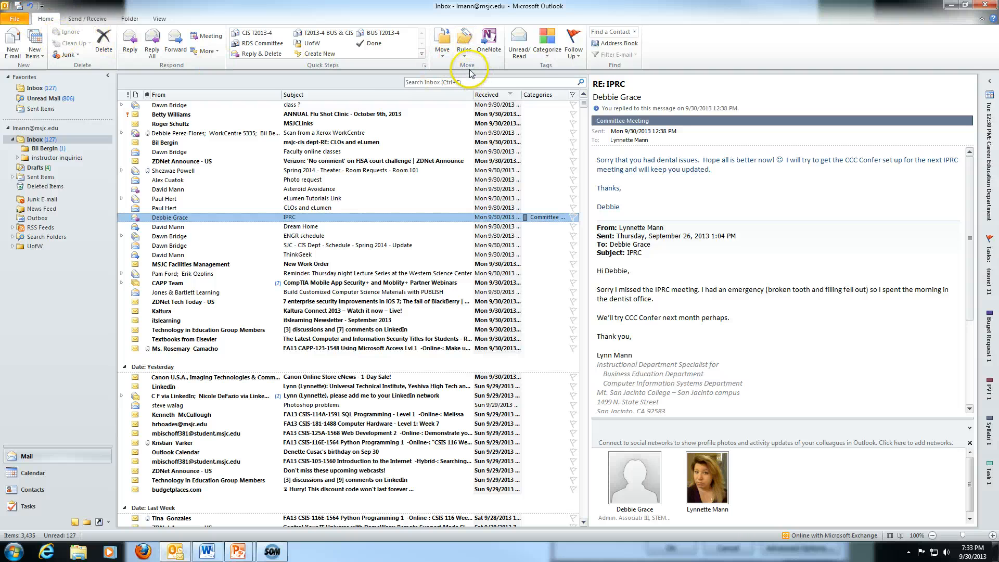
Open Manage Rules & Alerts and dismiss the rule-errors warning.
left_click(464, 48)
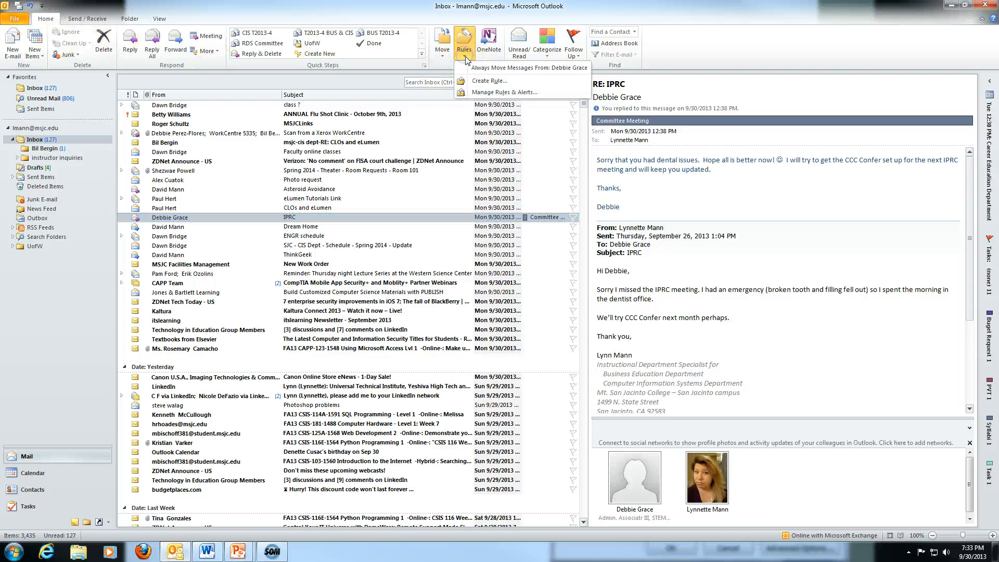
left_click(482, 92)
left_click(500, 301)
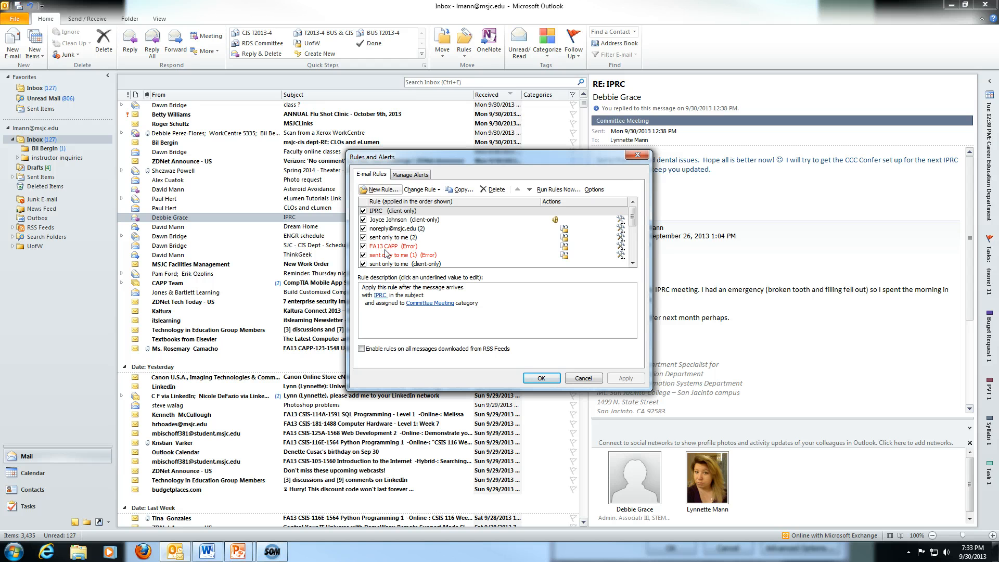
Uncheck the rules below IPRC: noreply, both 'sent only to me' rules, and FA13 CAPP.
left_click(364, 211)
left_click(364, 220)
left_click(363, 229)
left_click(363, 238)
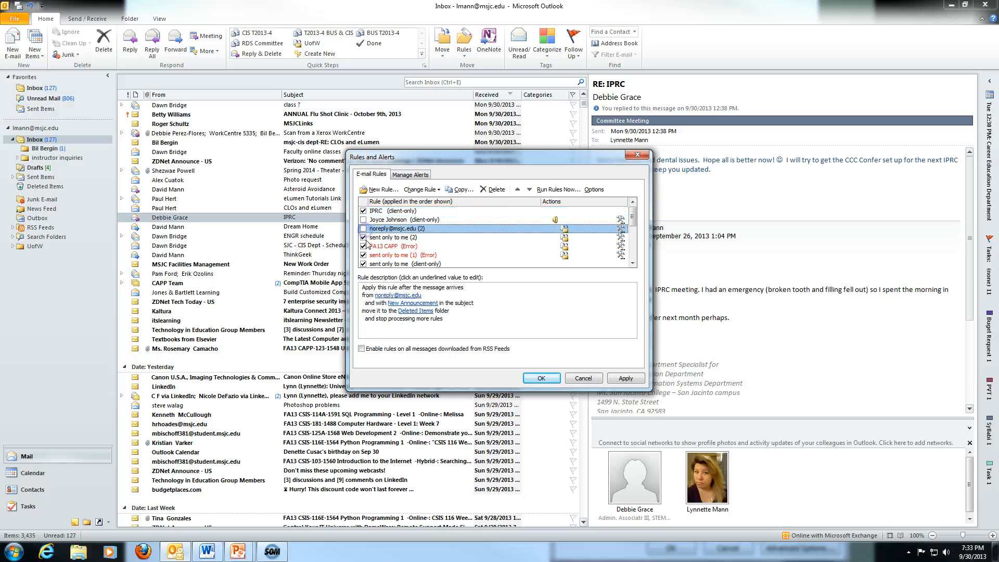
left_click(363, 246)
left_click(363, 255)
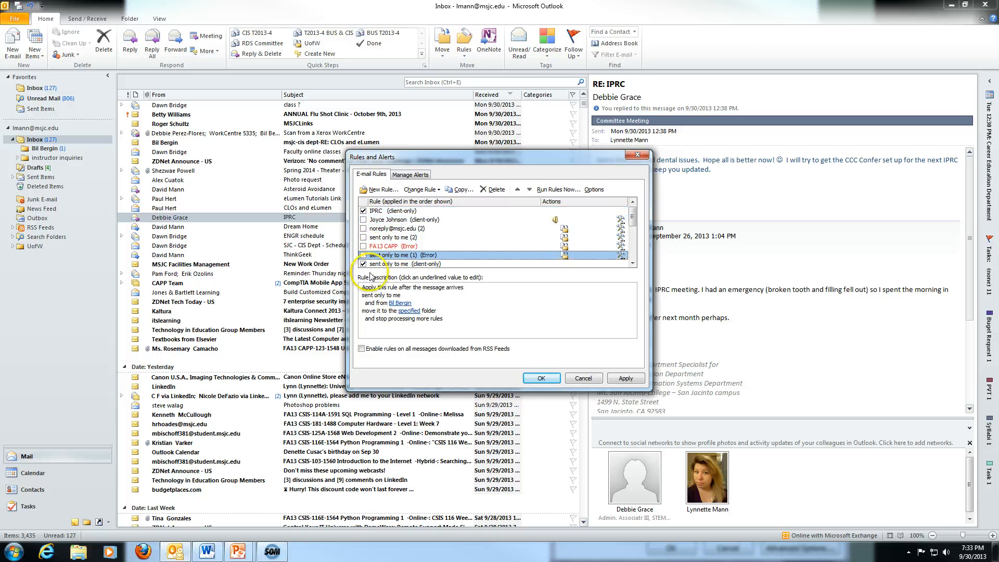
scroll(422, 263, "down", 1)
left_click(388, 246)
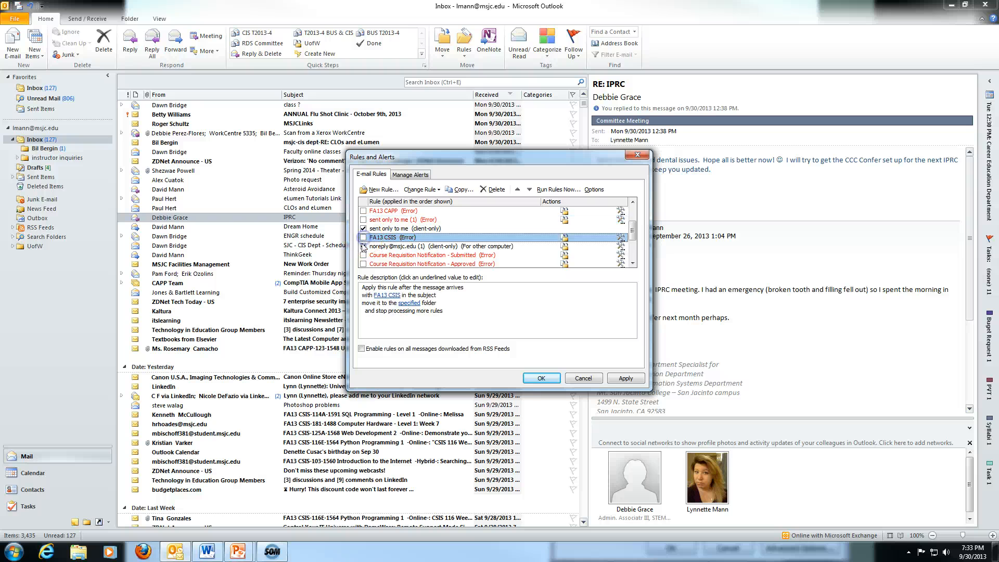
scroll(401, 257, "up", 2)
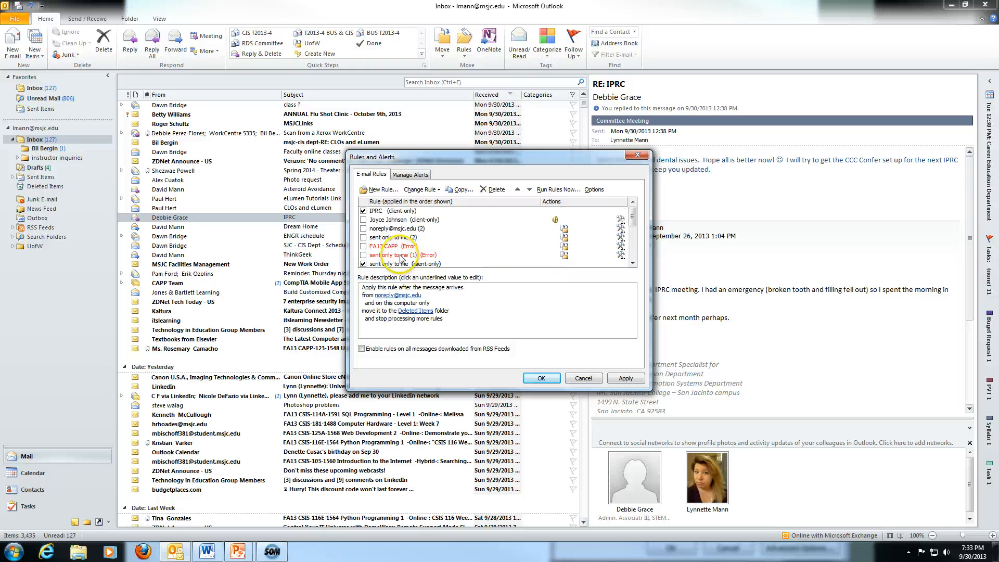
Run the IPRC and noreply (2) rules on the Inbox now, then close both rules windows.
left_click(546, 191)
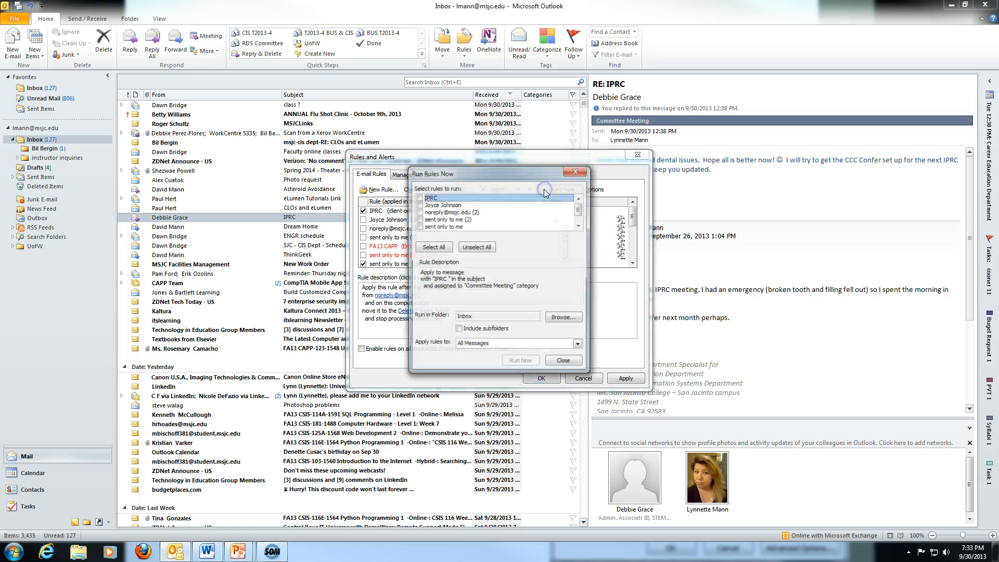
left_click(422, 198)
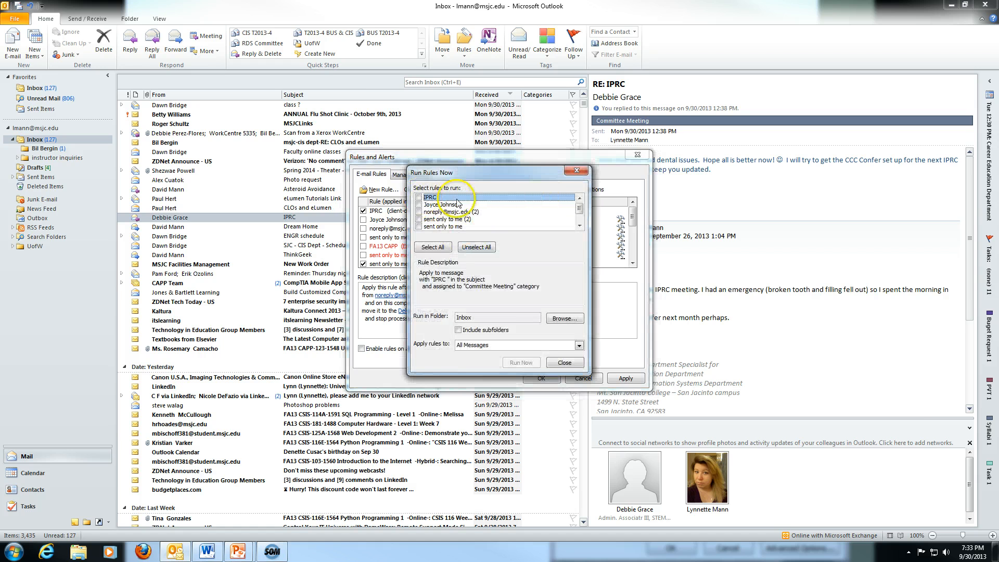
left_click(419, 198)
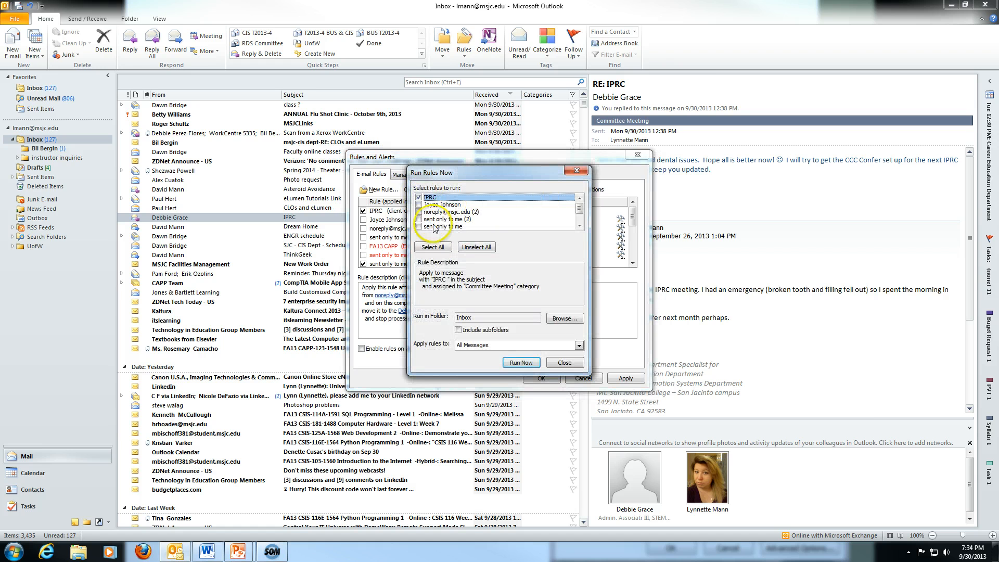
scroll(443, 224, "down", 1)
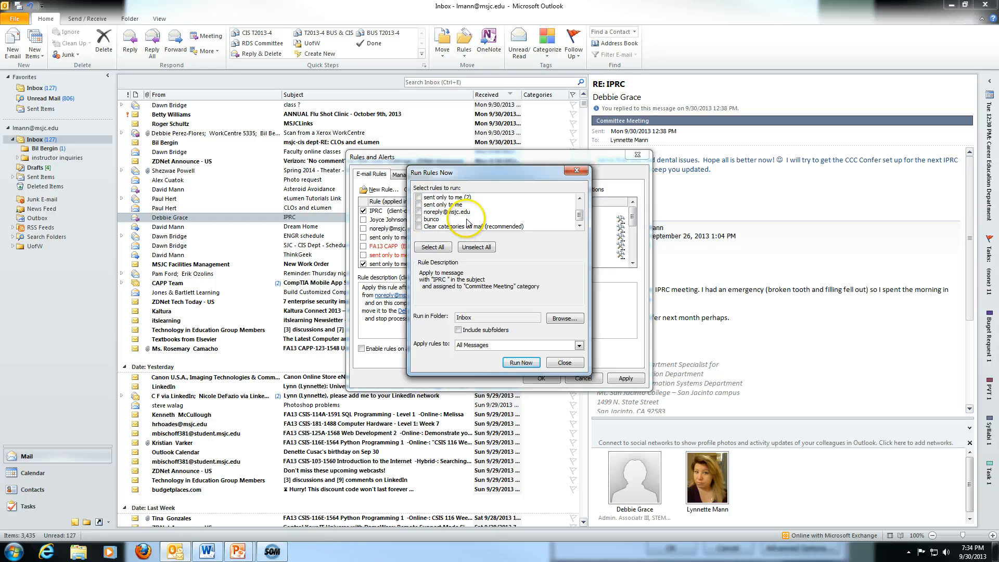
scroll(469, 222, "up", 1)
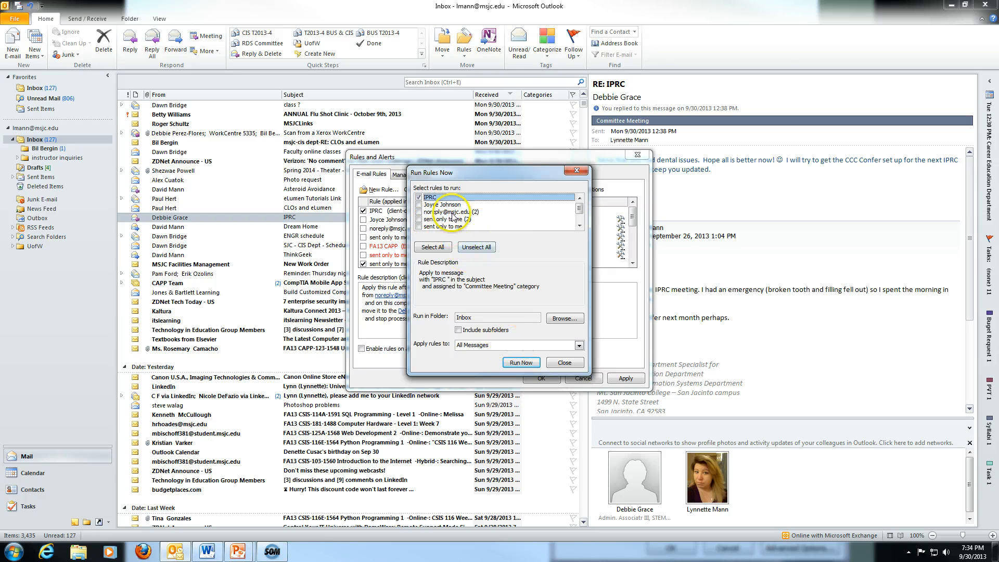
left_click(419, 212)
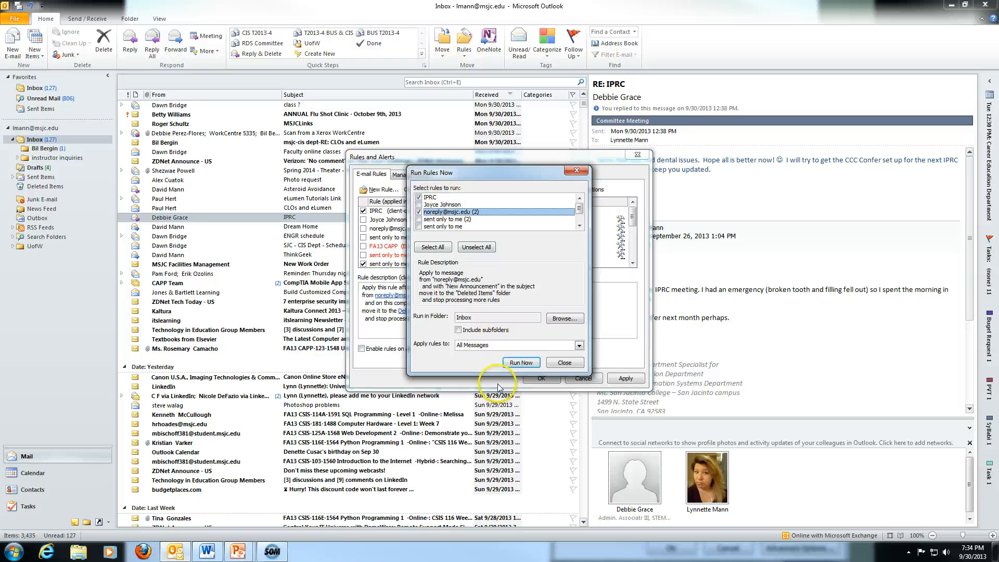
left_click(524, 362)
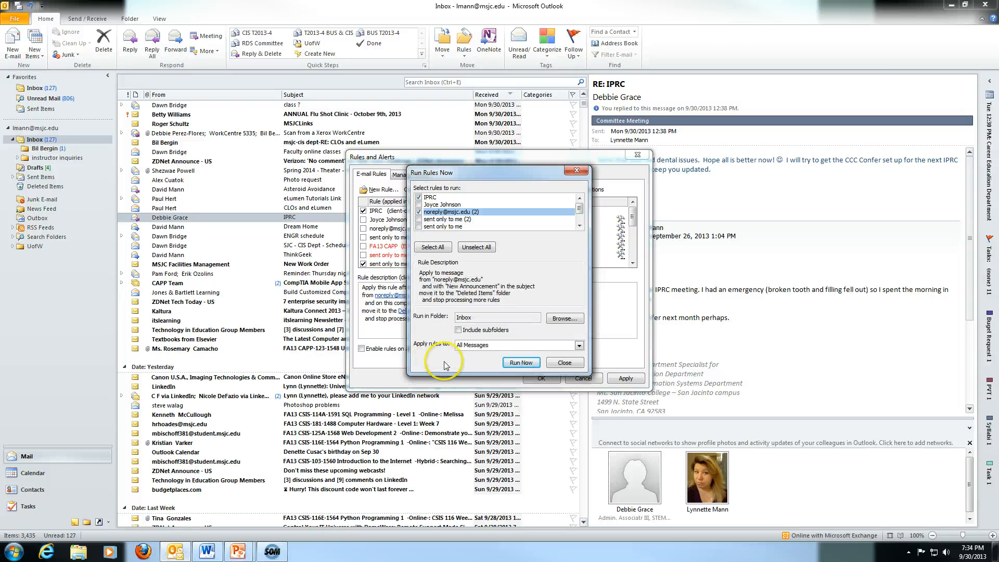
left_click(565, 362)
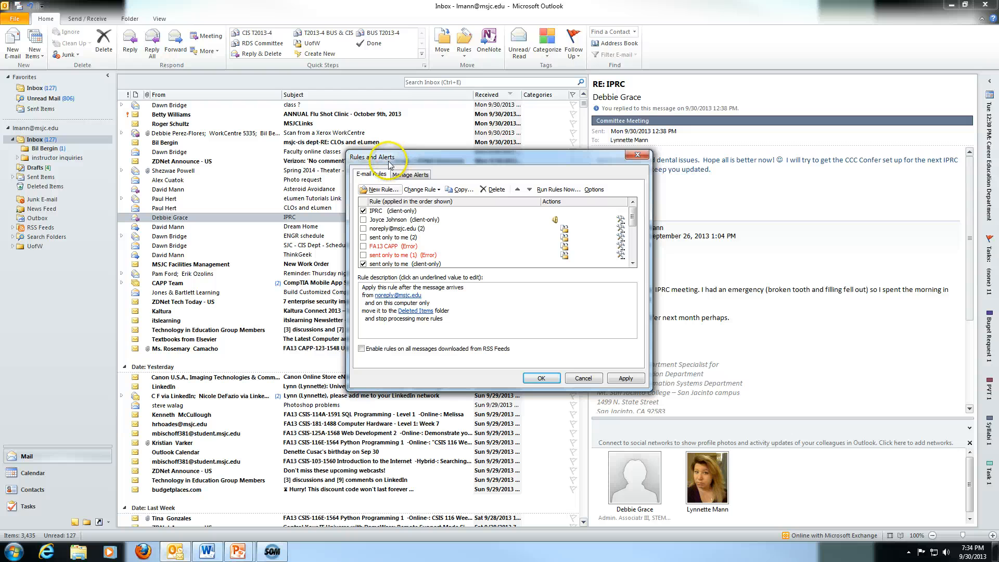
left_click(583, 378)
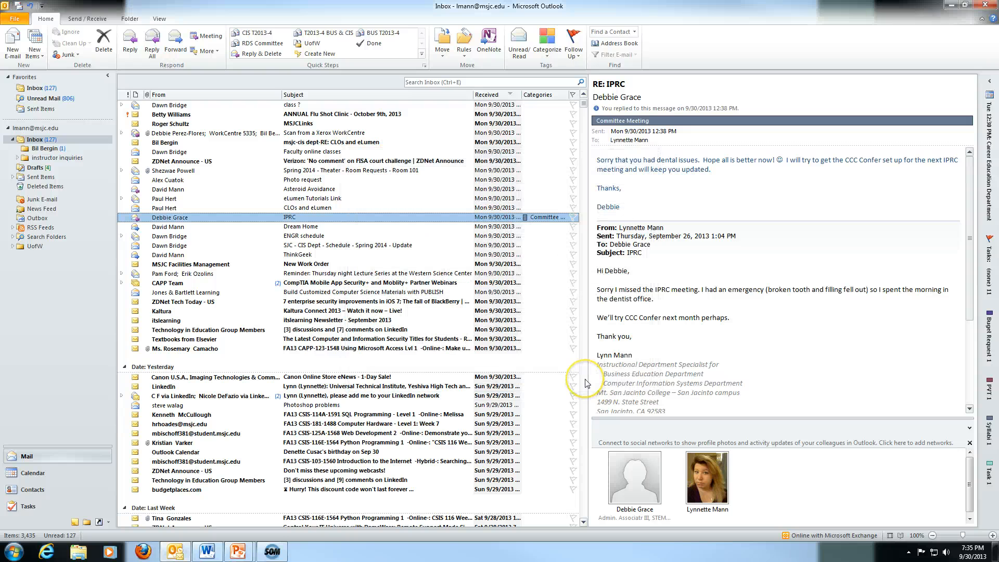
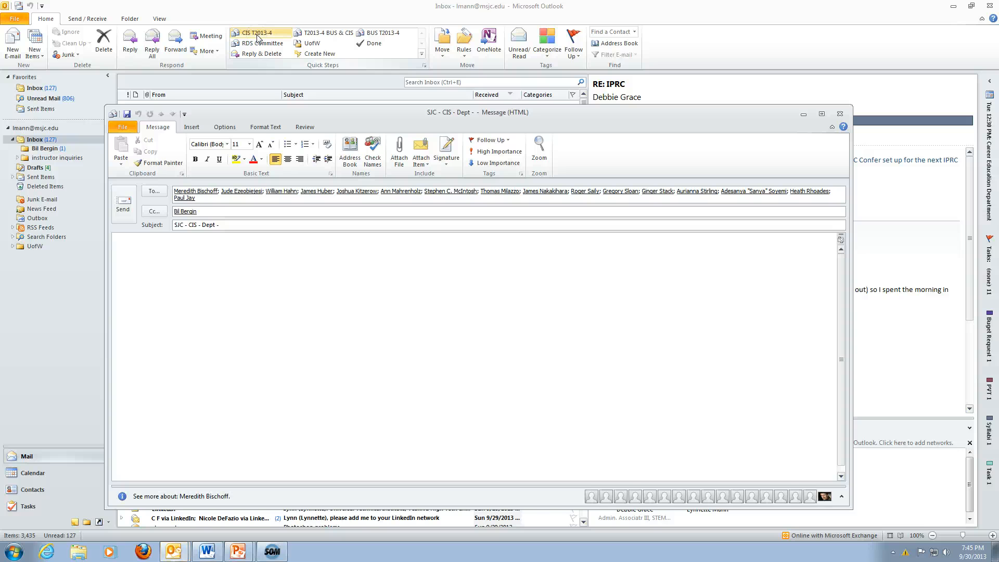
Close the CIS department draft without sending it.
left_click(235, 212)
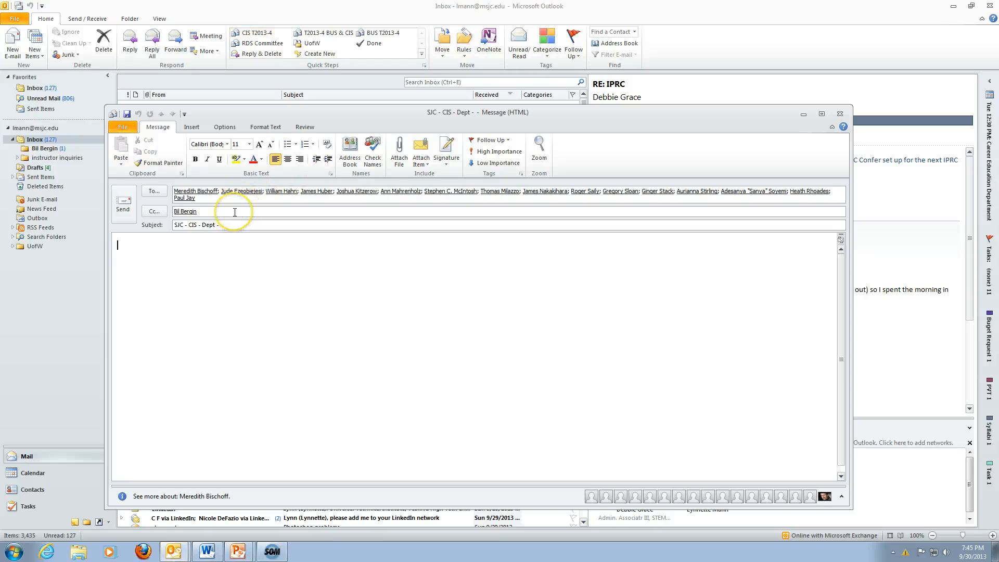
left_click(236, 224)
left_click(840, 113)
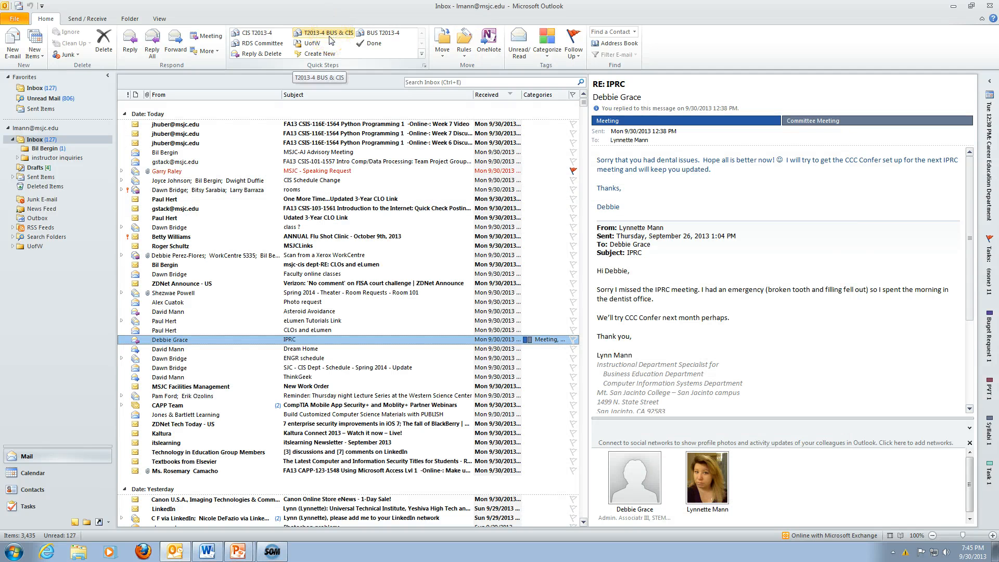
Start a pre-addressed BUS & CIS draft with its Quick Step, then close it unsent.
left_click(330, 37)
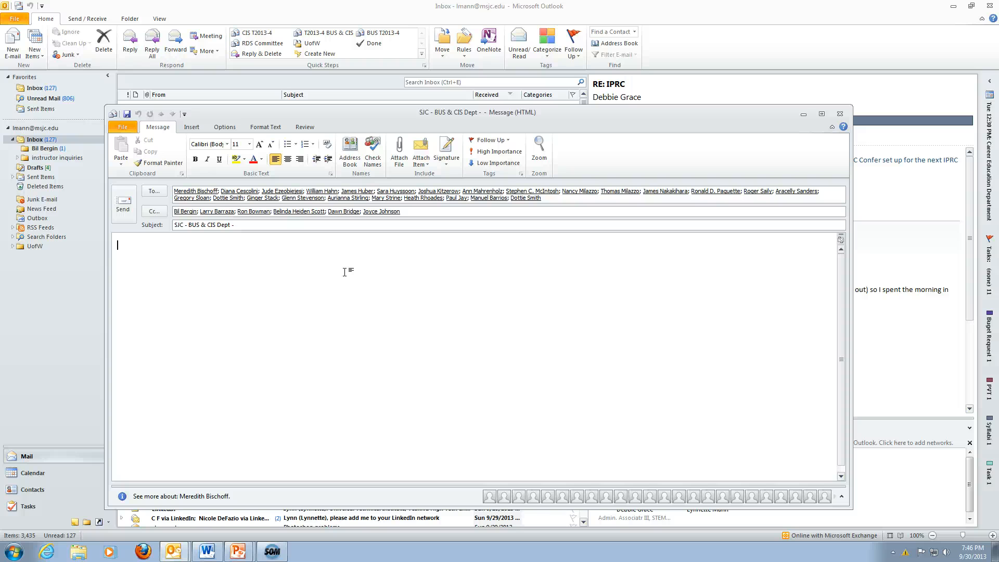
left_click(345, 272)
left_click(296, 266)
left_click(839, 113)
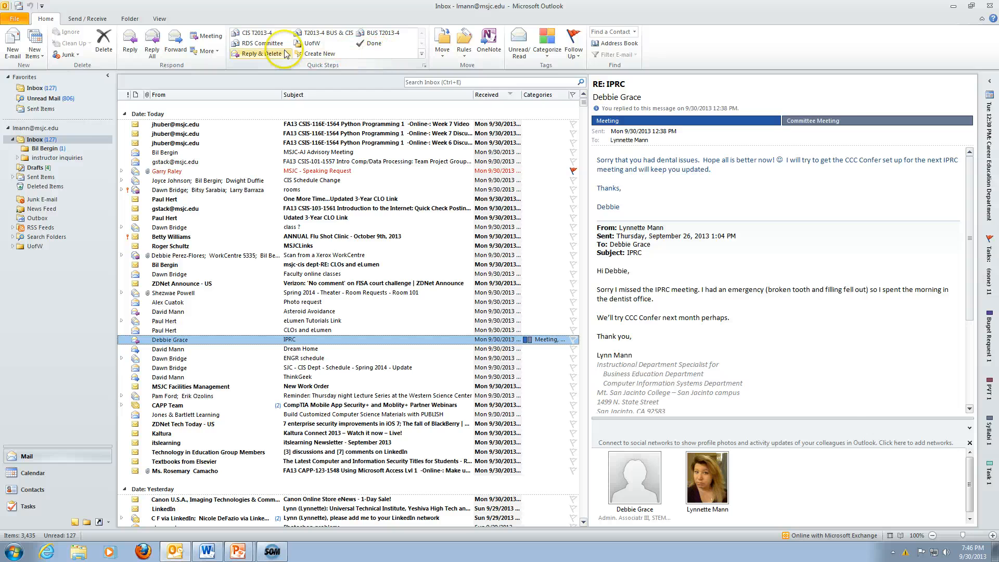
Discard a new RDS Committee draft, then open the MSJC-AJ Advisory Meeting message.
left_click(268, 44)
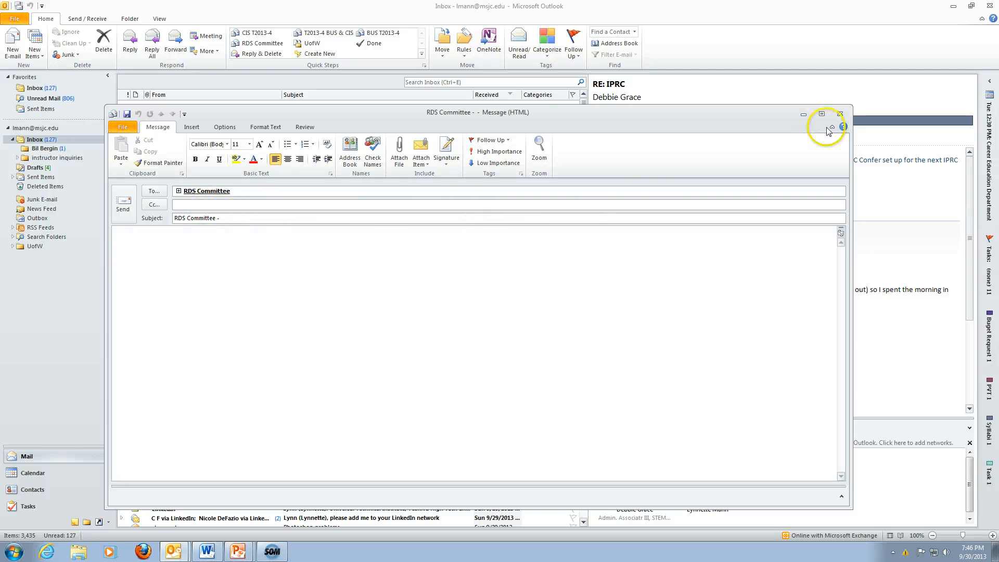
left_click(840, 114)
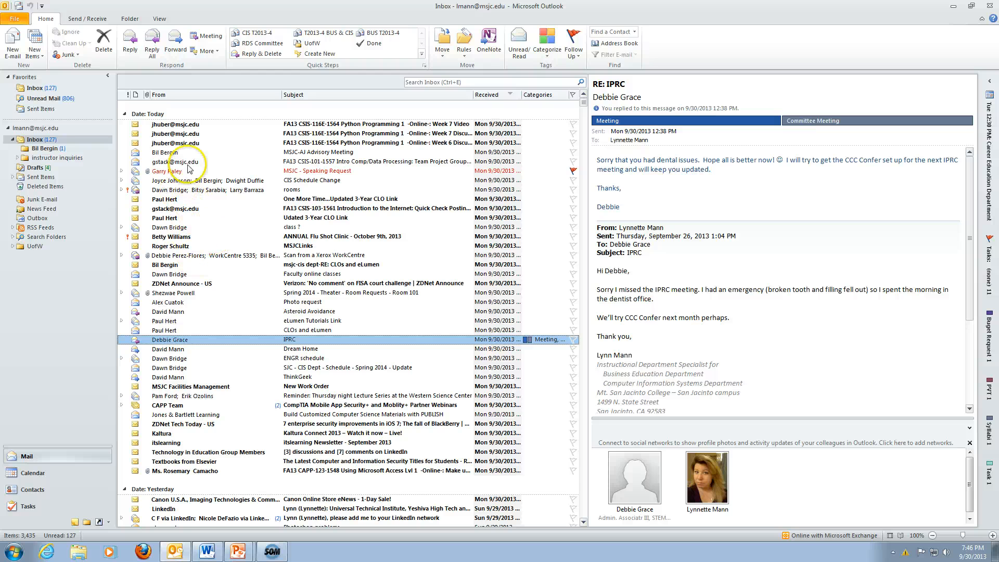
left_click(168, 152)
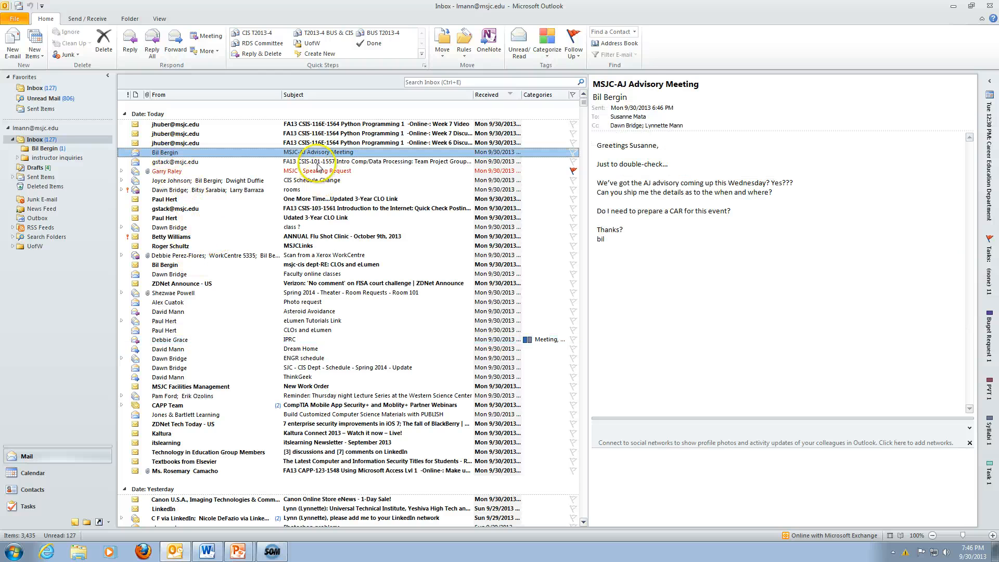
Save the UofW Quick Step setup and file the Advisory Meeting message into UofW.
left_click(313, 47)
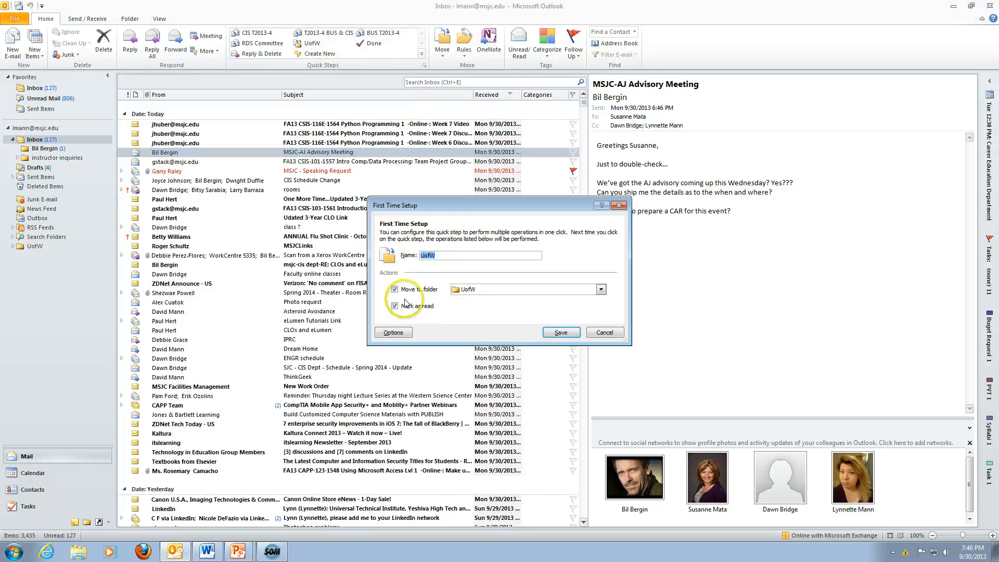
left_click(561, 332)
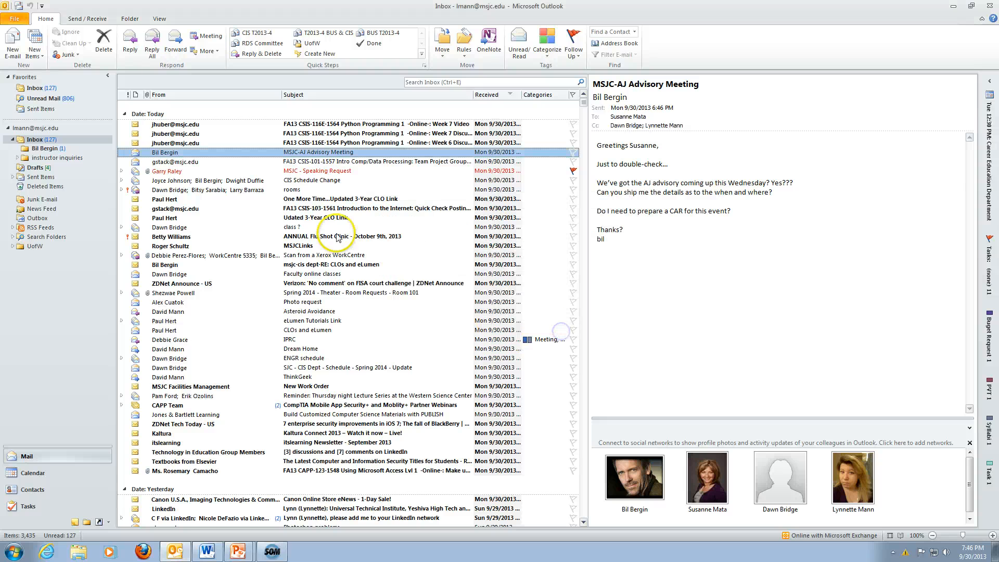
left_click(310, 44)
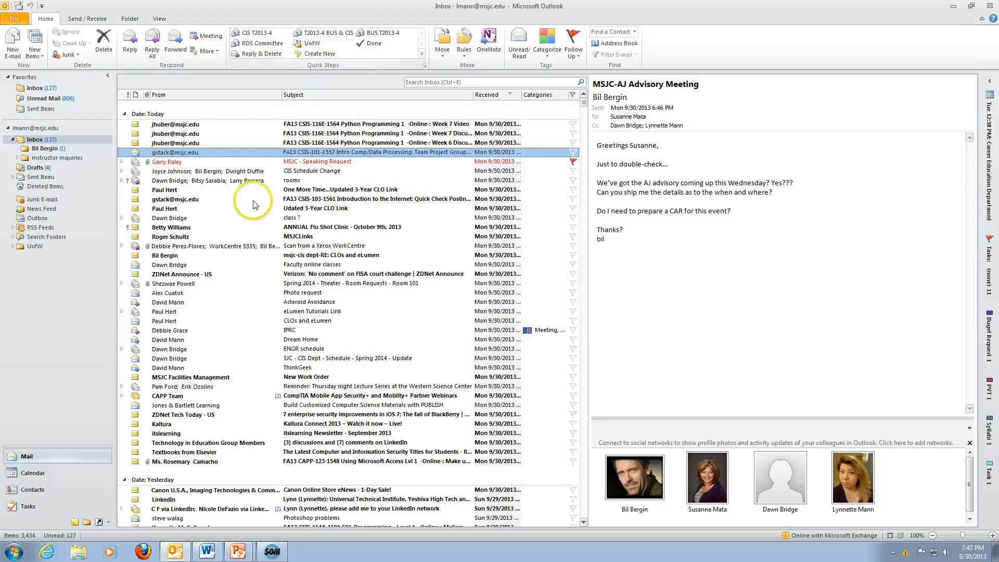
Check the UofW folder for the moved message, then return to the Inbox.
left_click(13, 247)
left_click(13, 247)
left_click(29, 247)
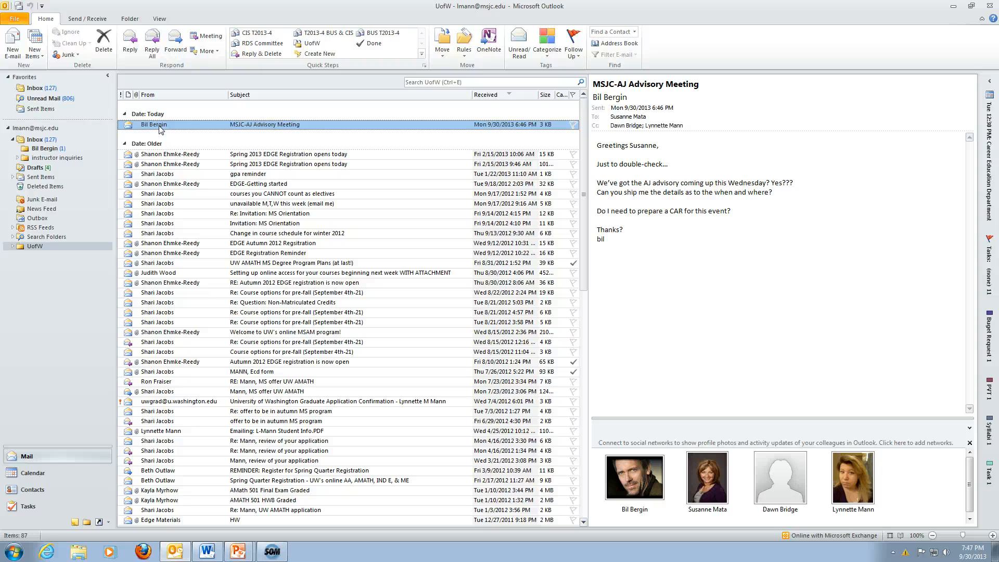
left_click(35, 88)
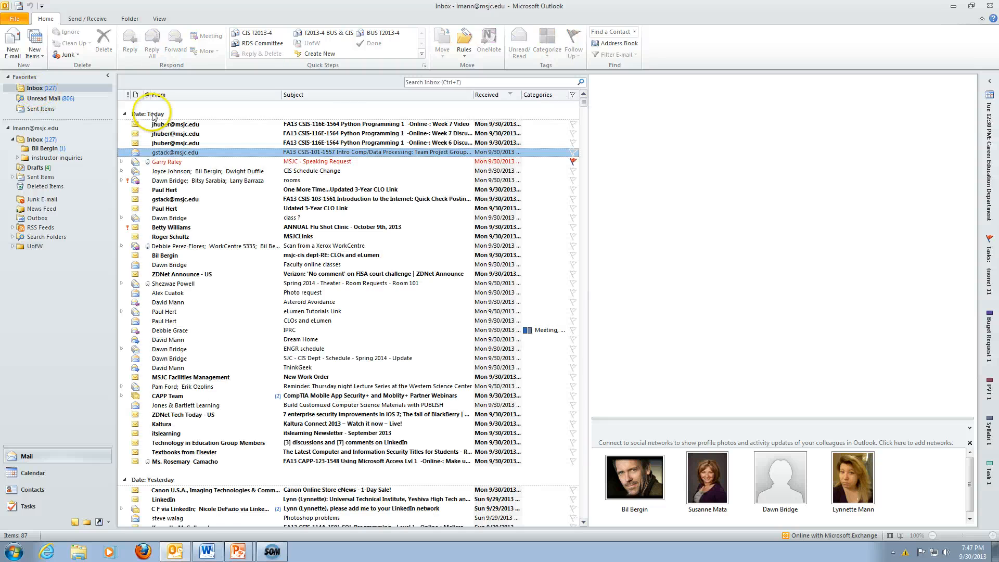
Create a Quick Step named Demo with the 'Create a task with text of message' action.
left_click(313, 54)
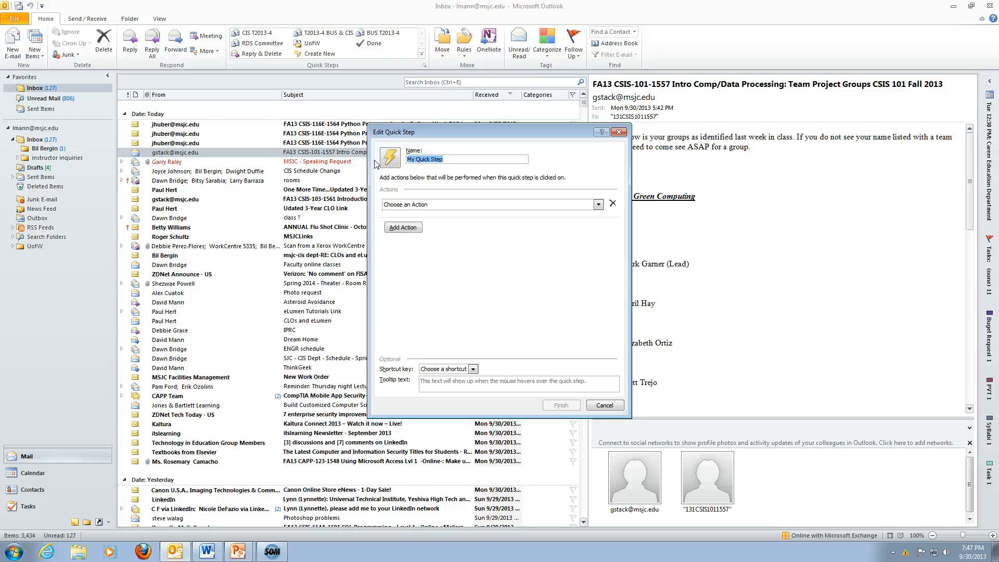
type("Demo")
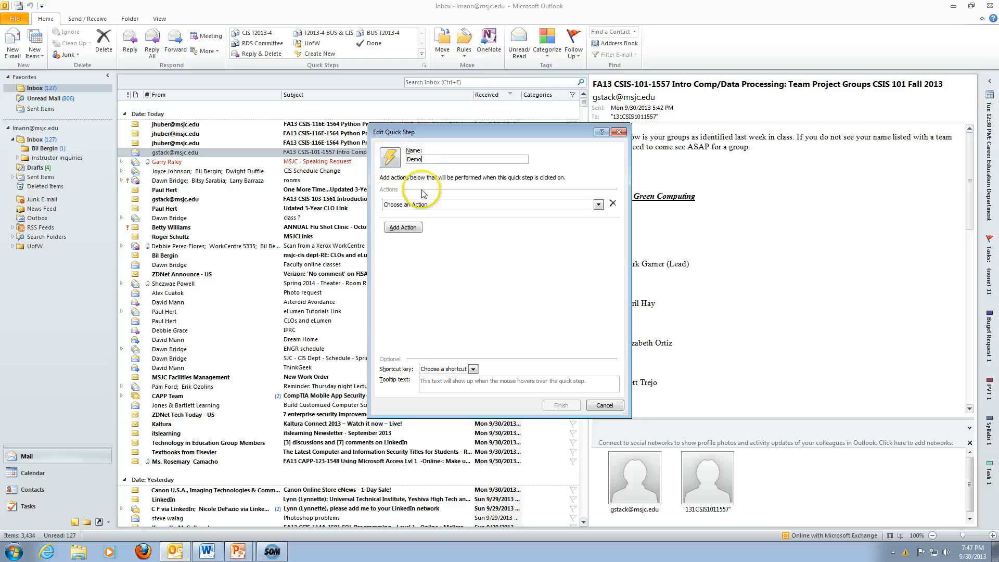
left_click(598, 205)
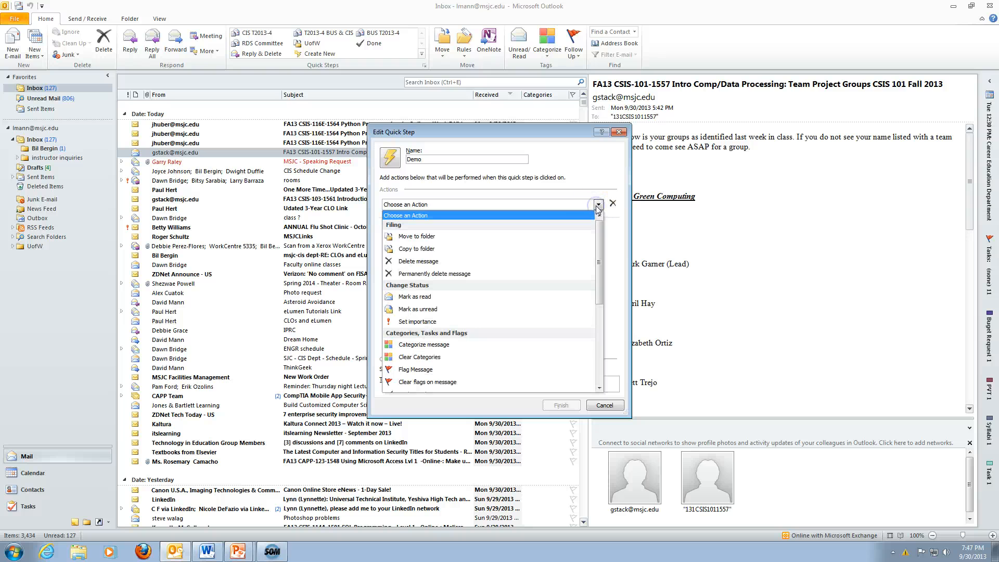
left_click(566, 263)
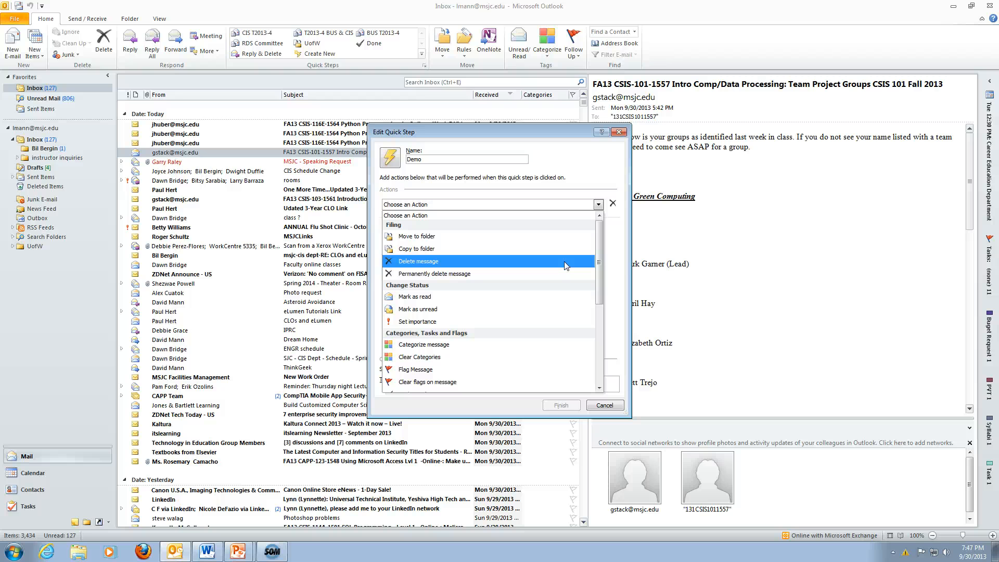
left_click(562, 274)
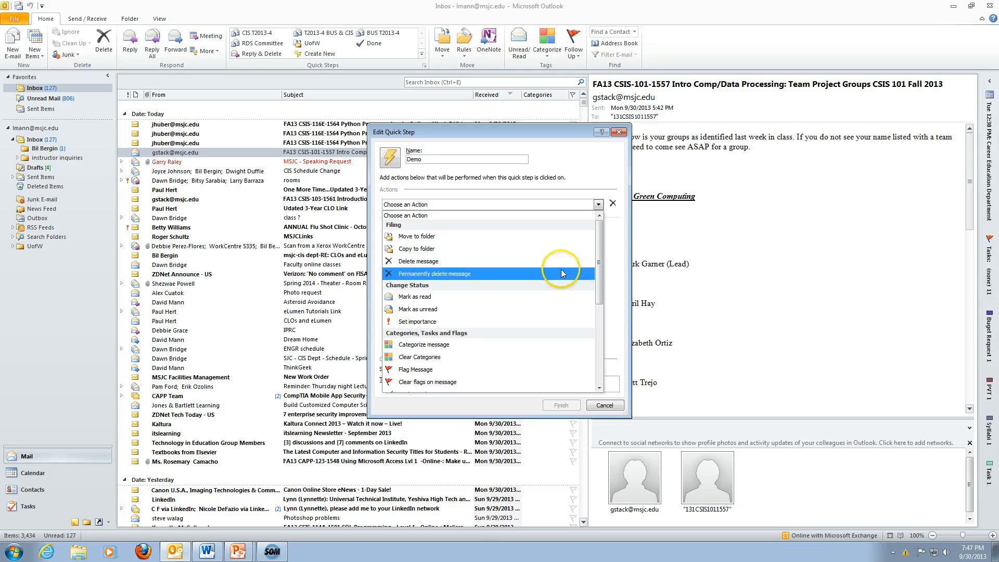
left_click(557, 296)
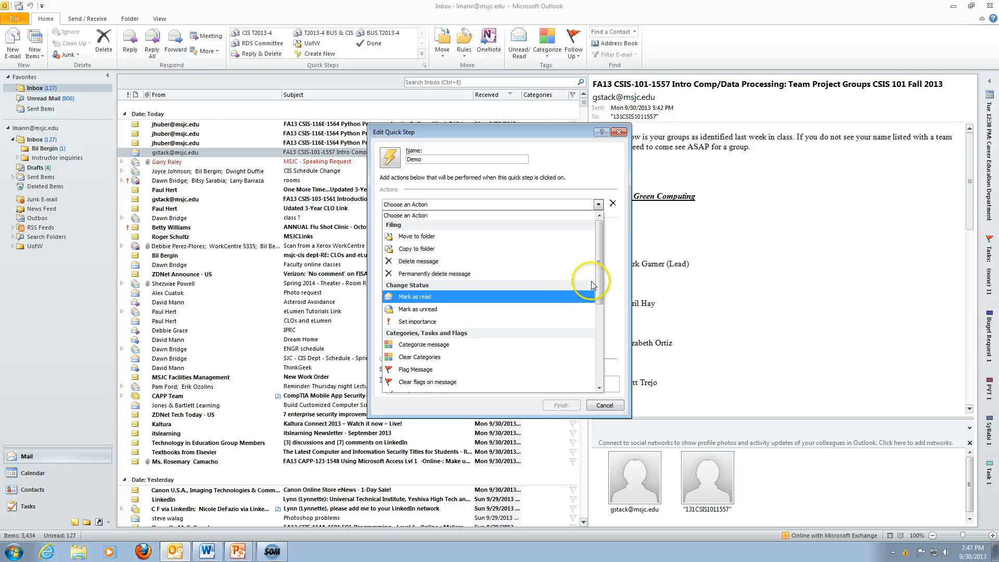
left_click_drag(599, 283, 599, 333)
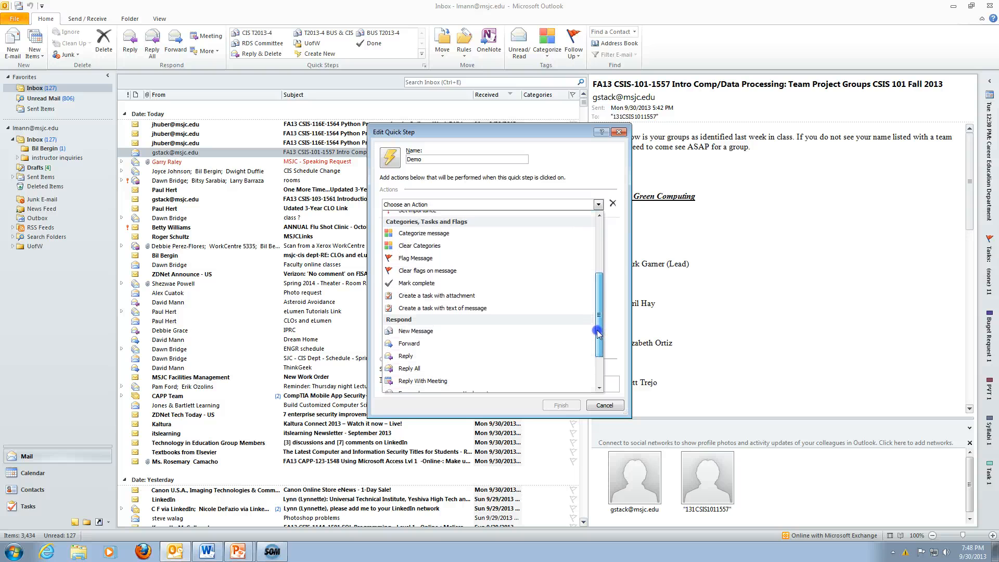
left_click(479, 243)
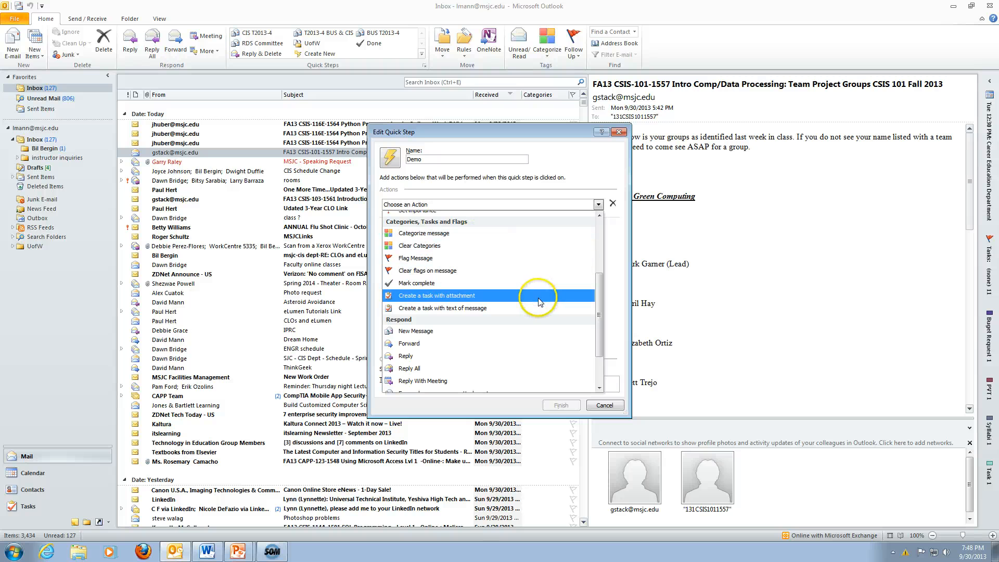
left_click(464, 308)
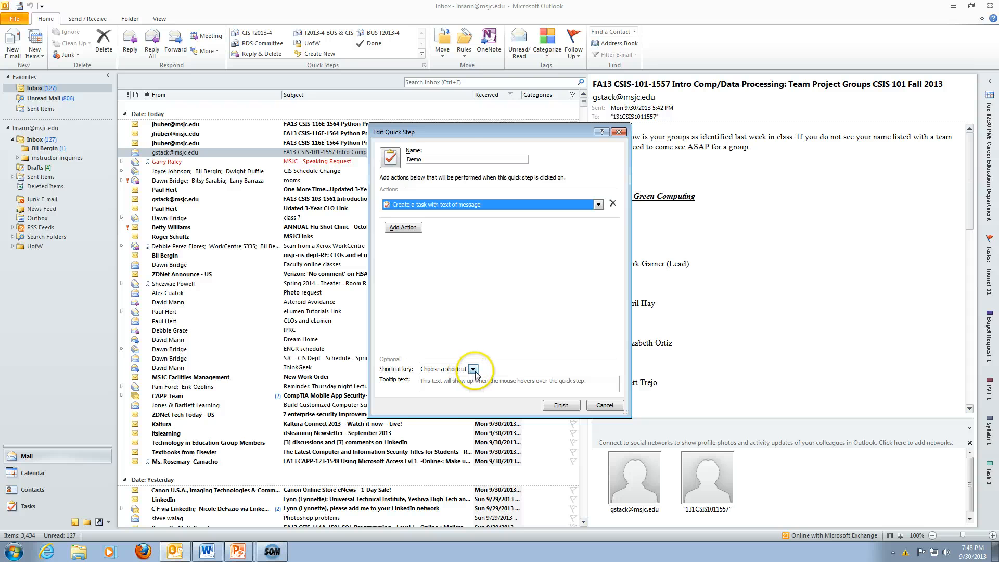
left_click(558, 409)
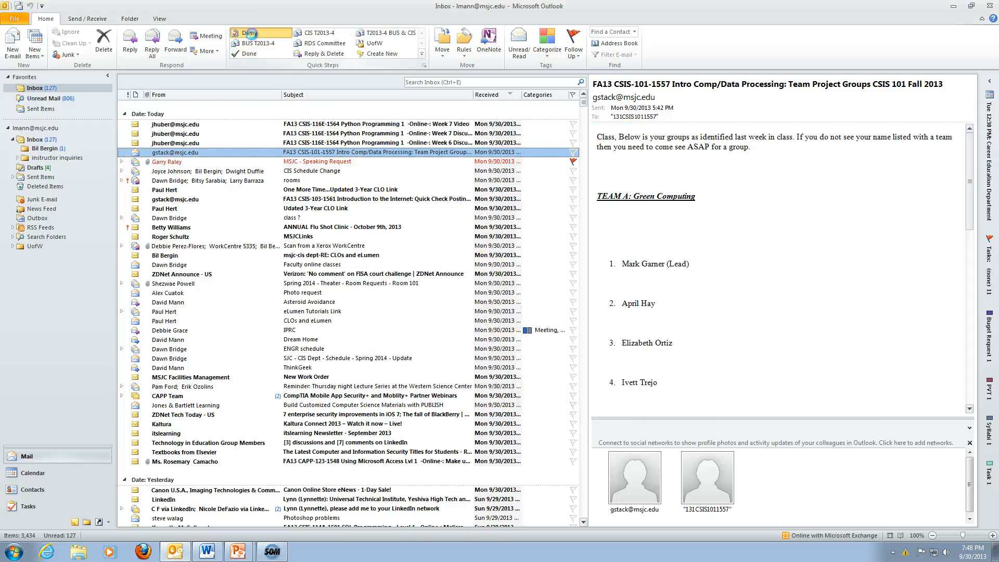
Run Demo on the current message and close the resulting task without saving.
left_click(250, 33)
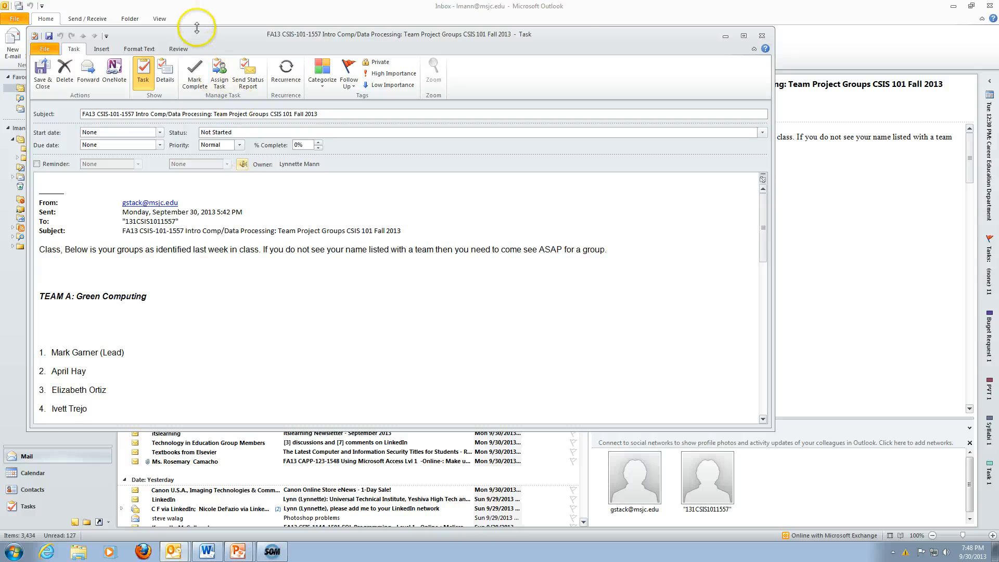
left_click_drag(197, 35, 248, 74)
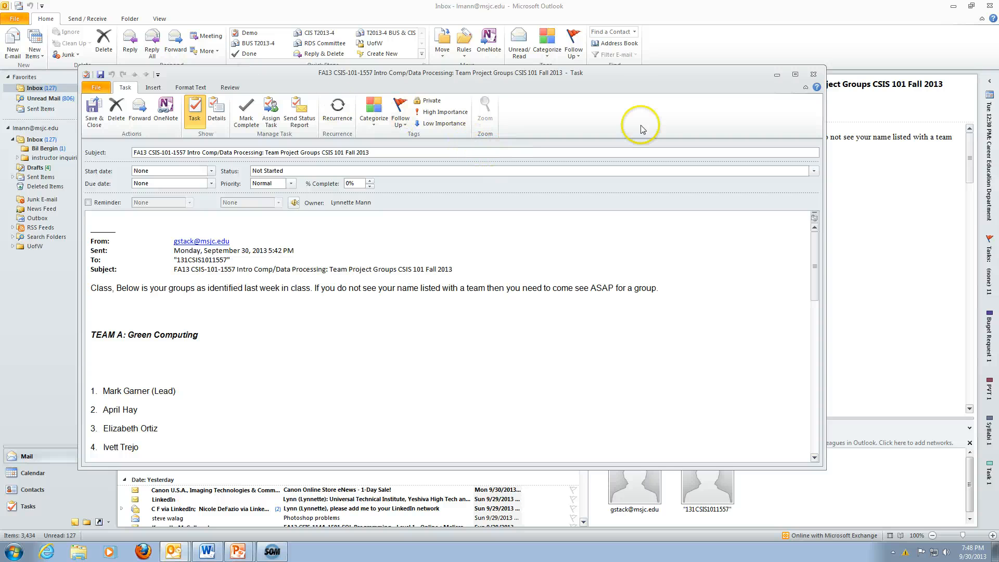
left_click(812, 78)
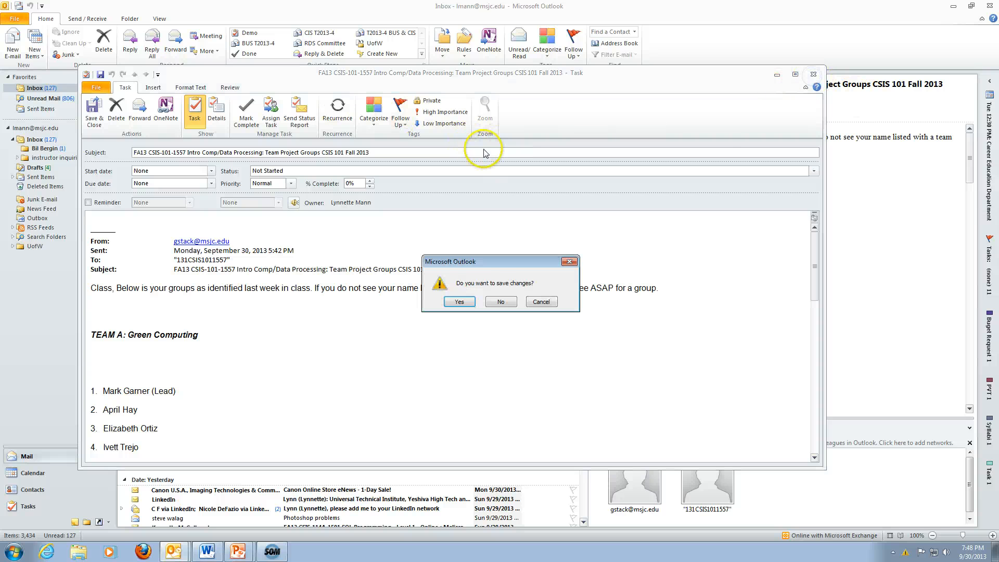
left_click(490, 304)
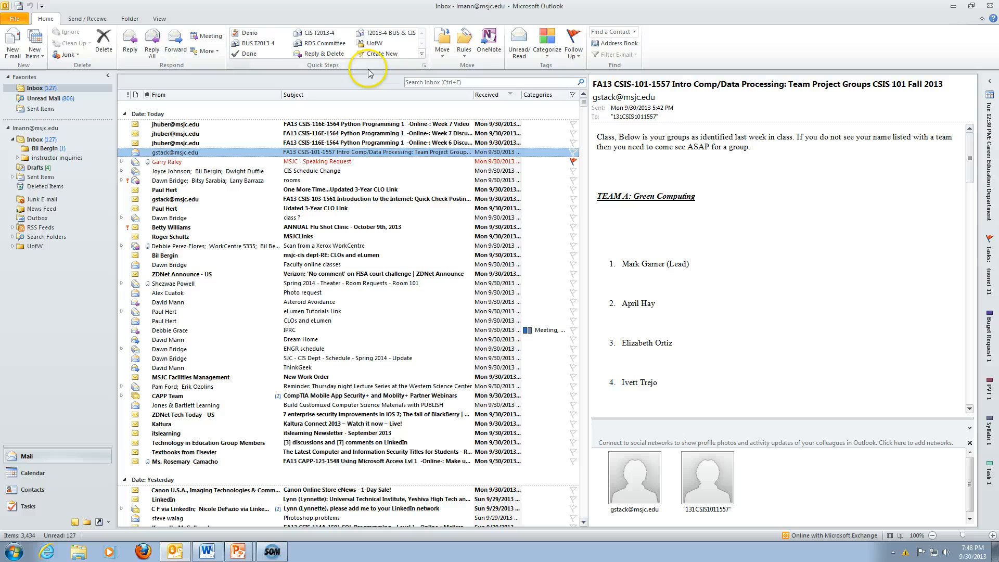
Delete the Demo Quick Step and confirm the deletion.
right_click(246, 36)
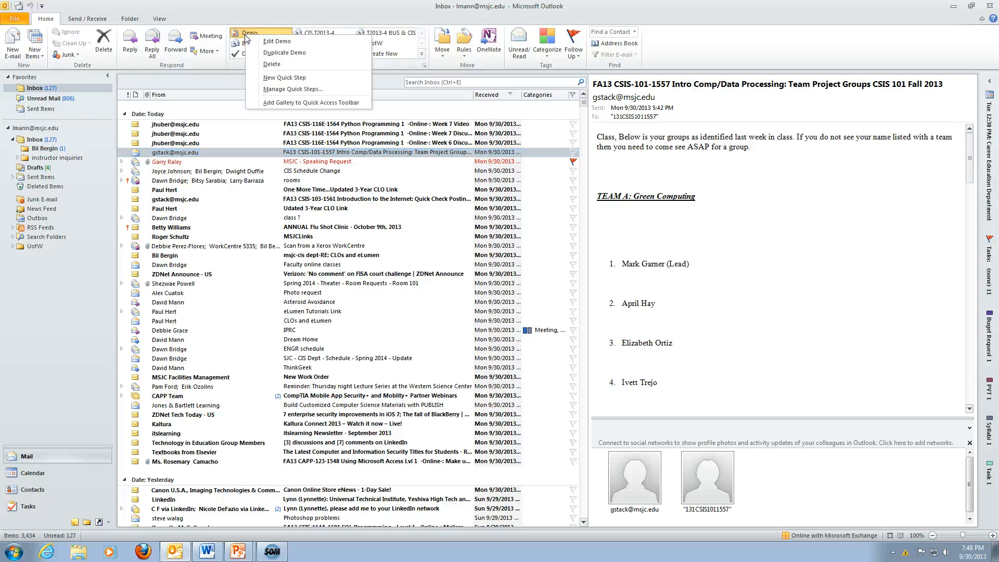
left_click(267, 65)
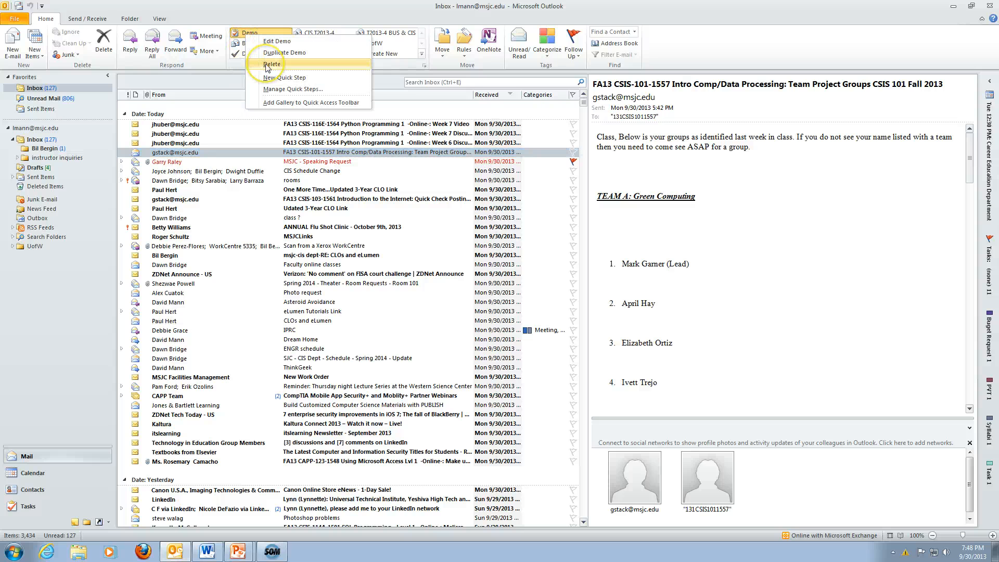
left_click(266, 64)
left_click(480, 303)
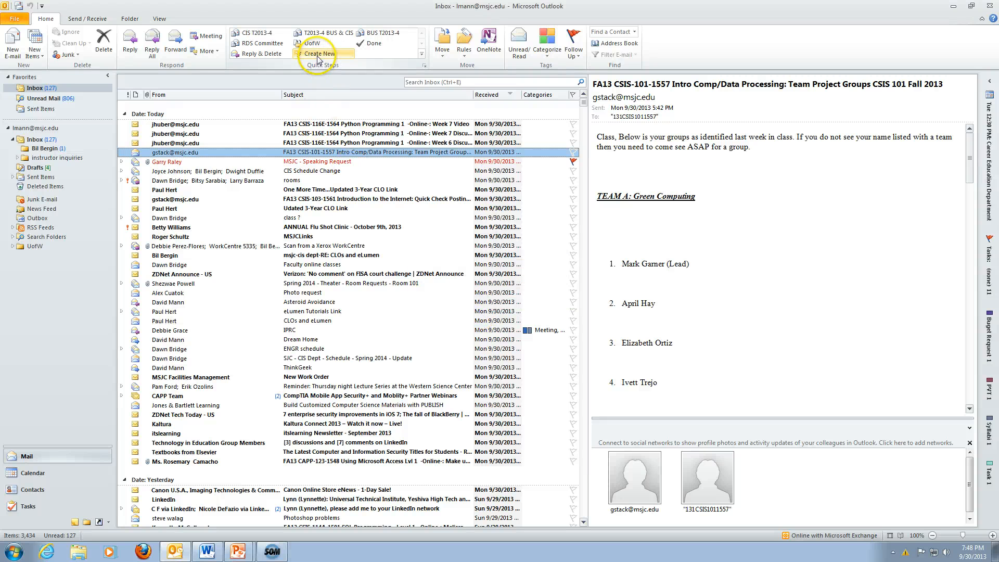
Start a new Quick Step named Demo with a Forward action.
left_click(318, 55)
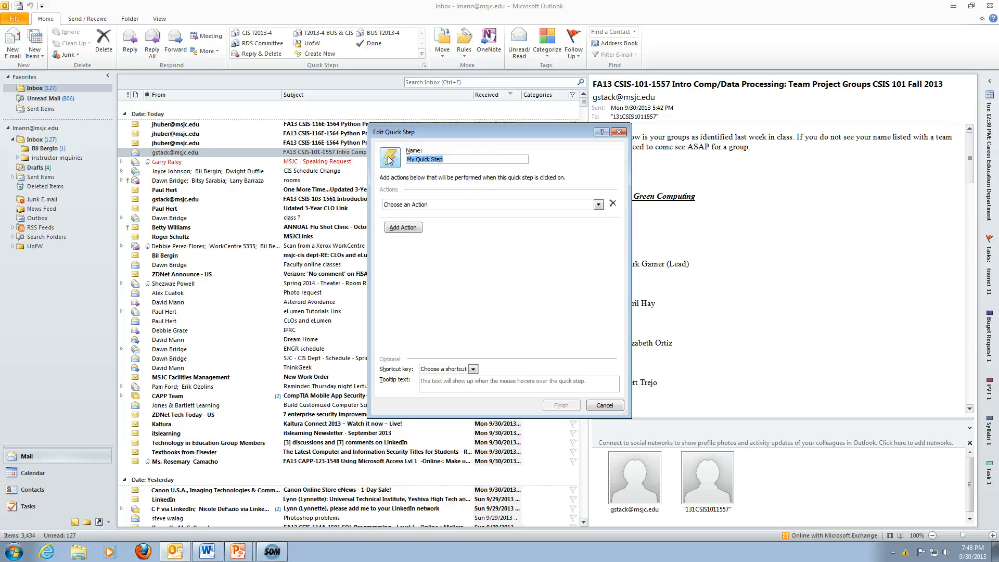
type("Demo")
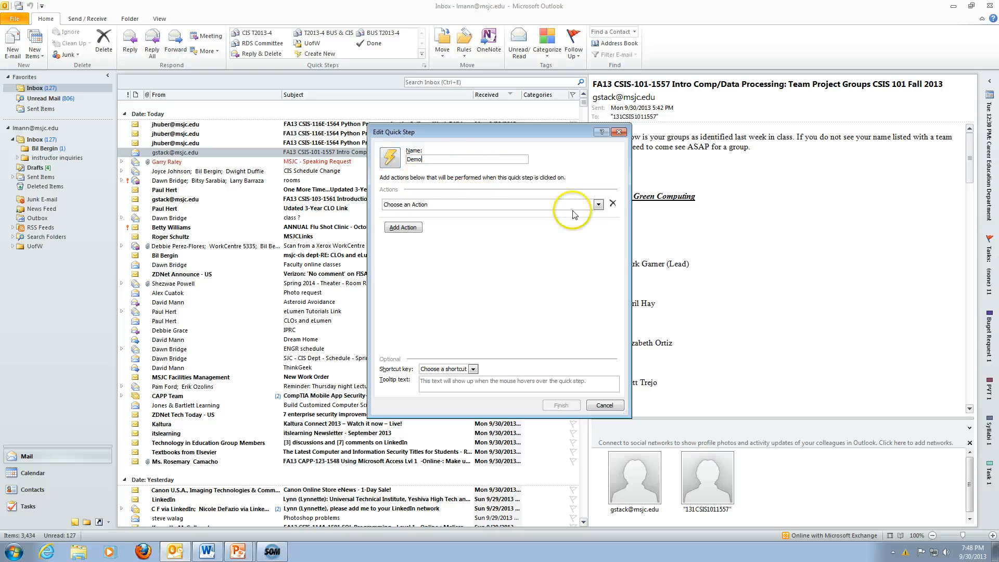
left_click(599, 205)
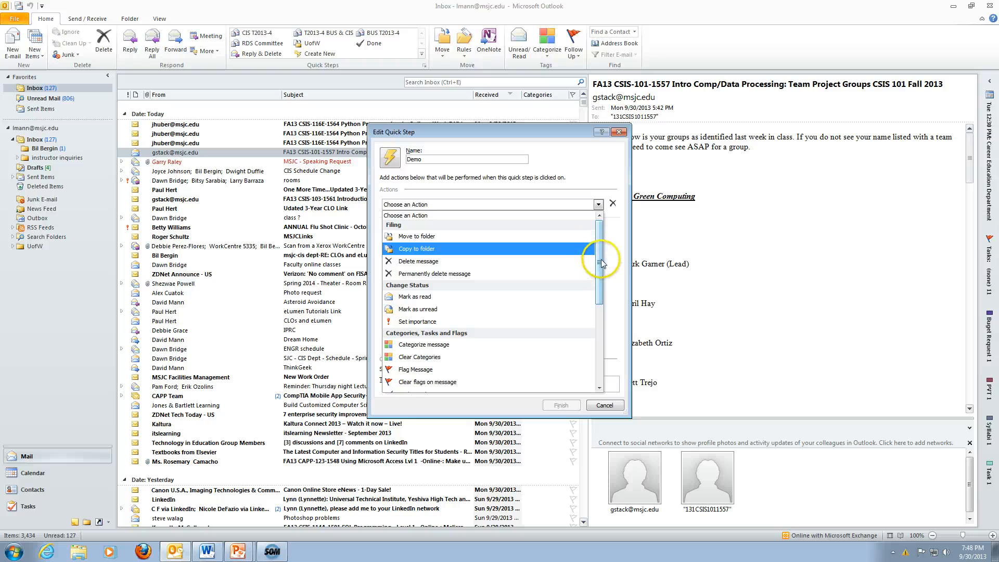
left_click_drag(598, 248, 602, 317)
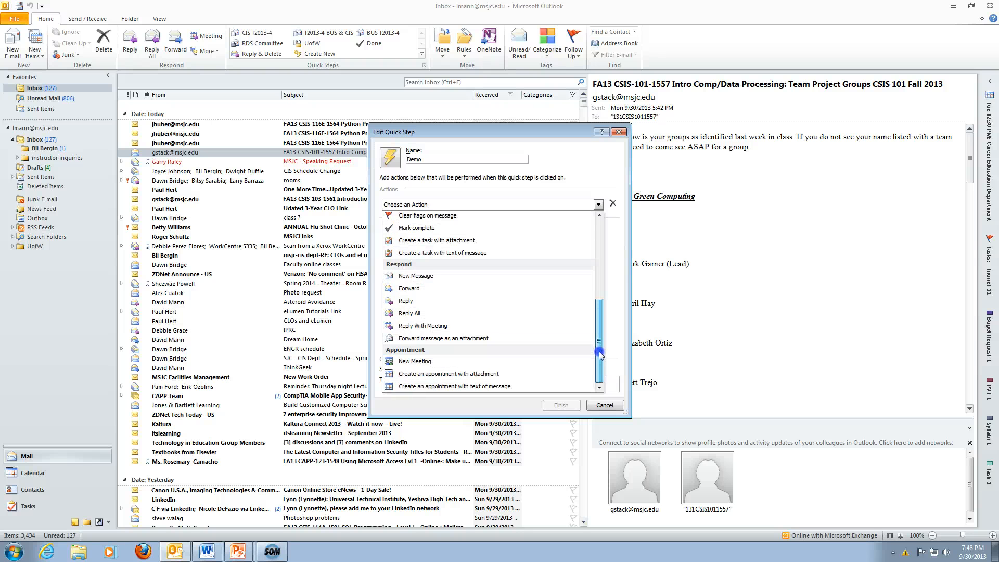
left_click(423, 291)
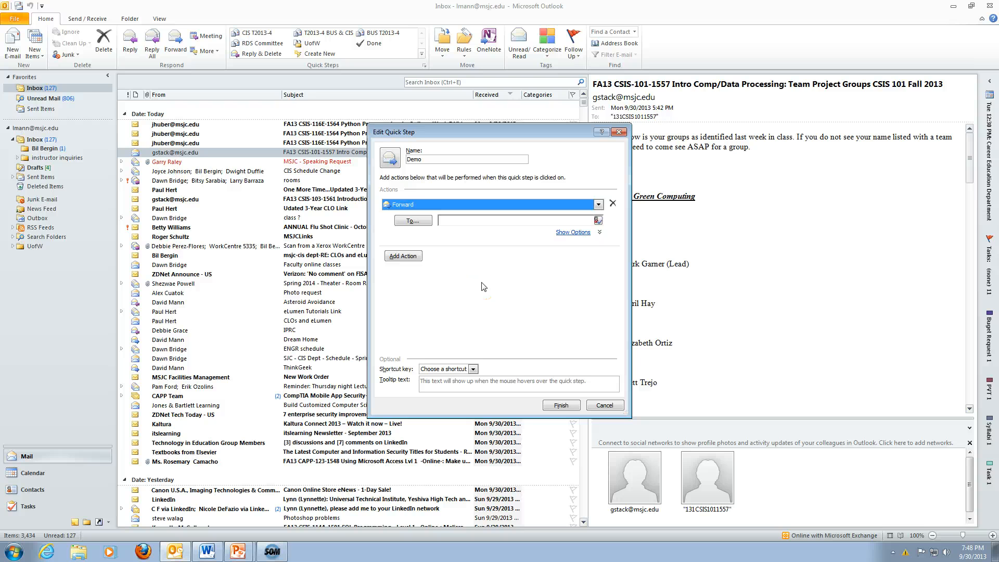
Add a Set importance High action, enter the user's own address as recipient, and finish.
left_click(403, 255)
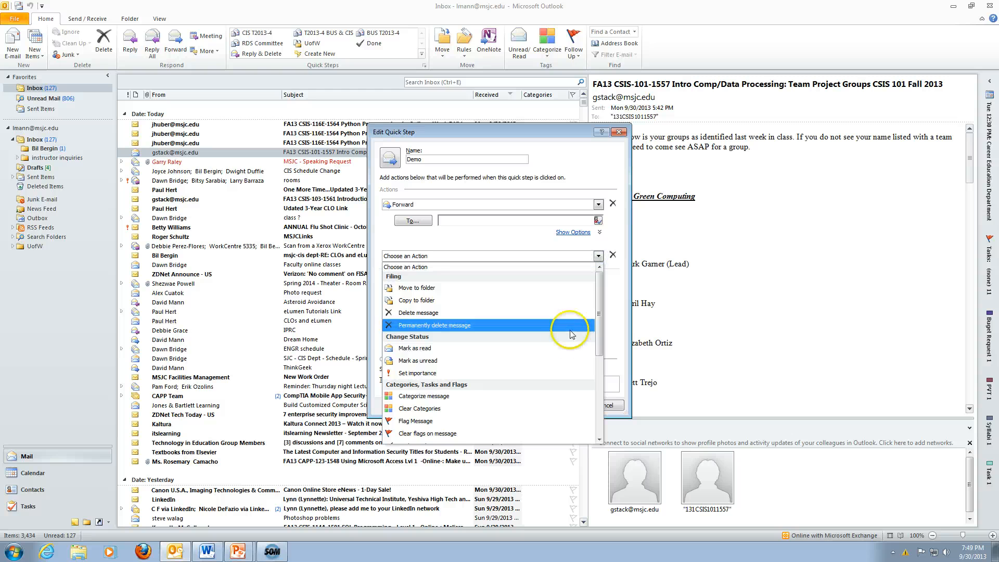
scroll(553, 360, "down", 2)
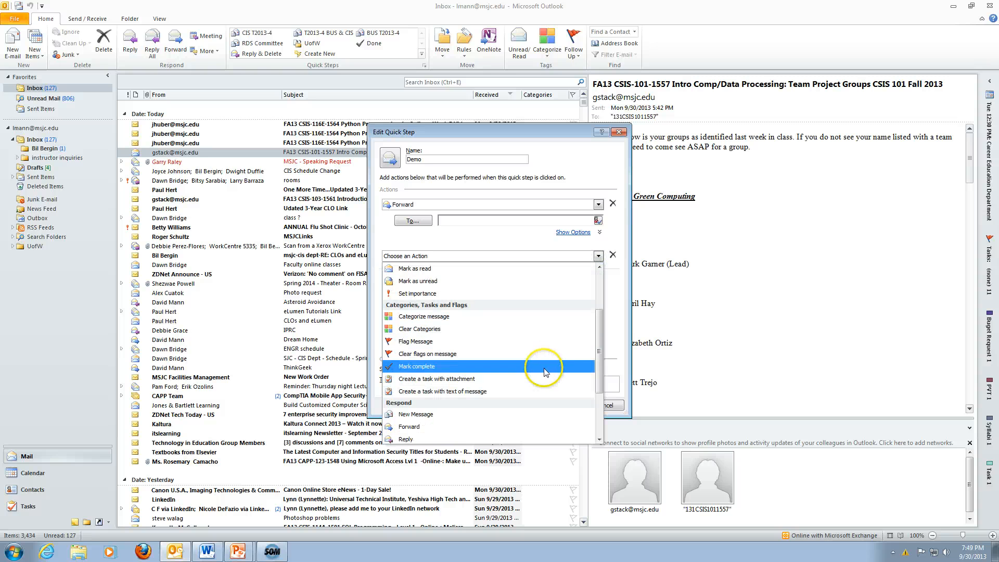
scroll(542, 380, "down", 2)
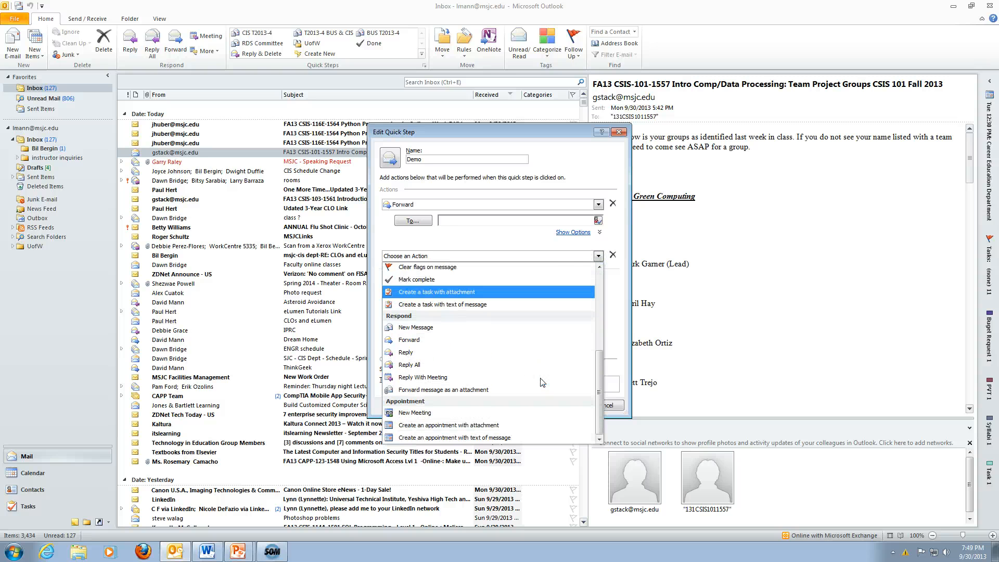
scroll(543, 382, "up", 3)
left_click(441, 292)
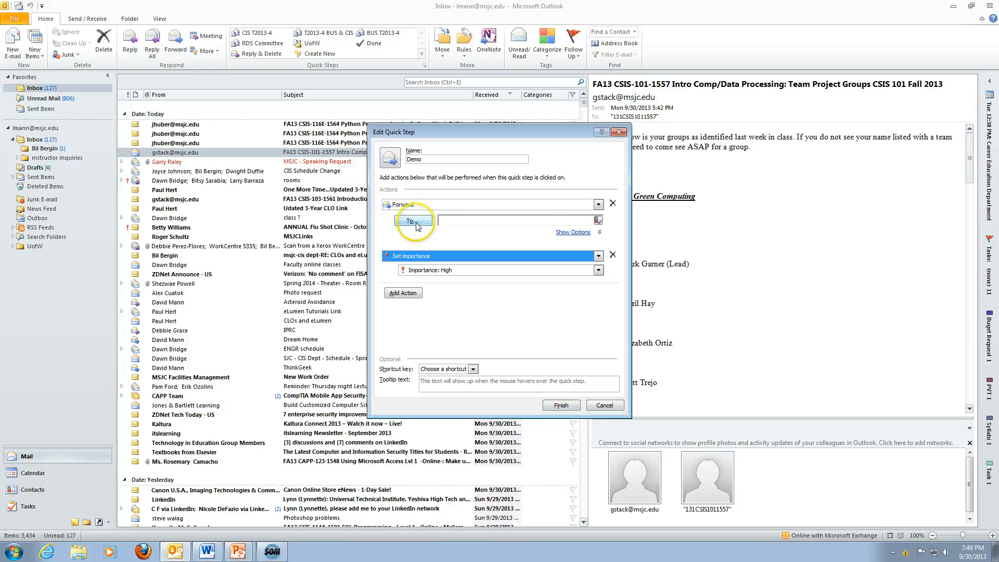
left_click(461, 222)
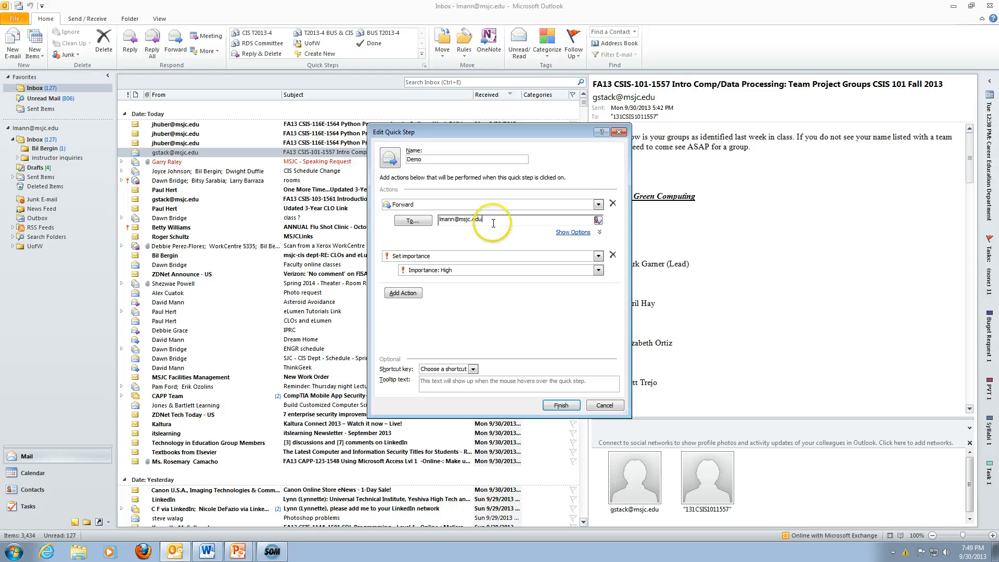
left_click(561, 405)
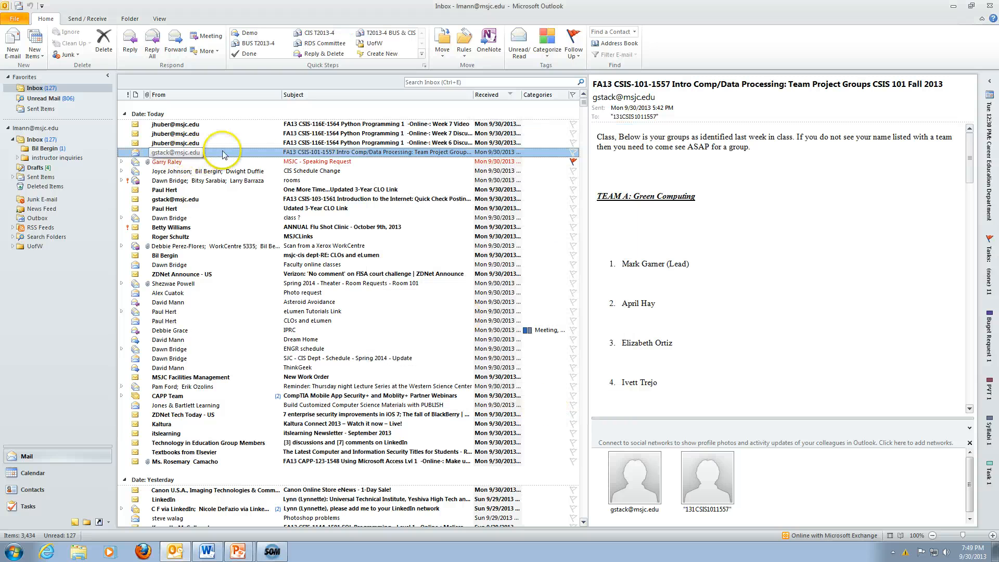
Forward the Team Project Groups email with Demo, then delete its entire conversation.
left_click(251, 33)
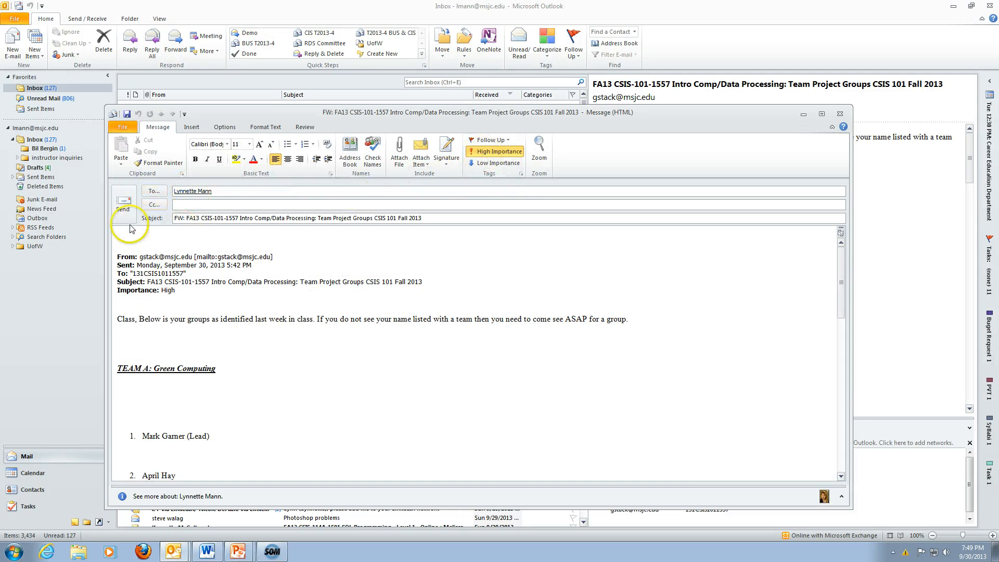
left_click(123, 201)
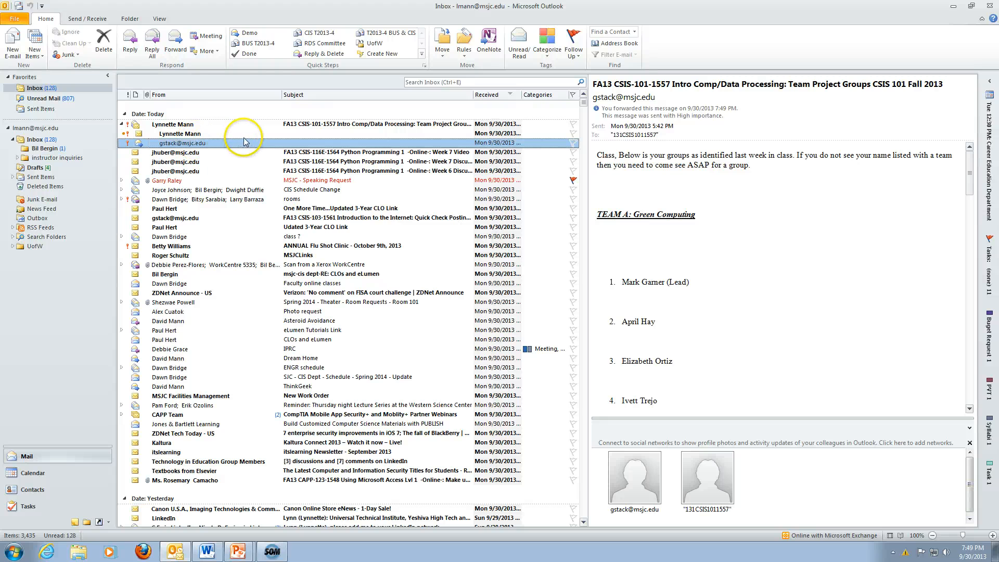
left_click(179, 125)
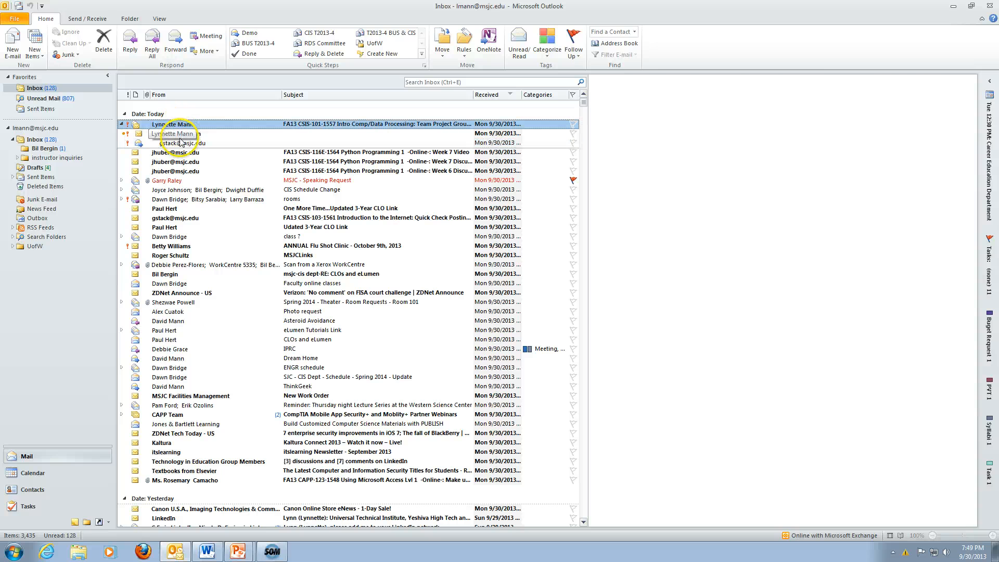
key("Delete")
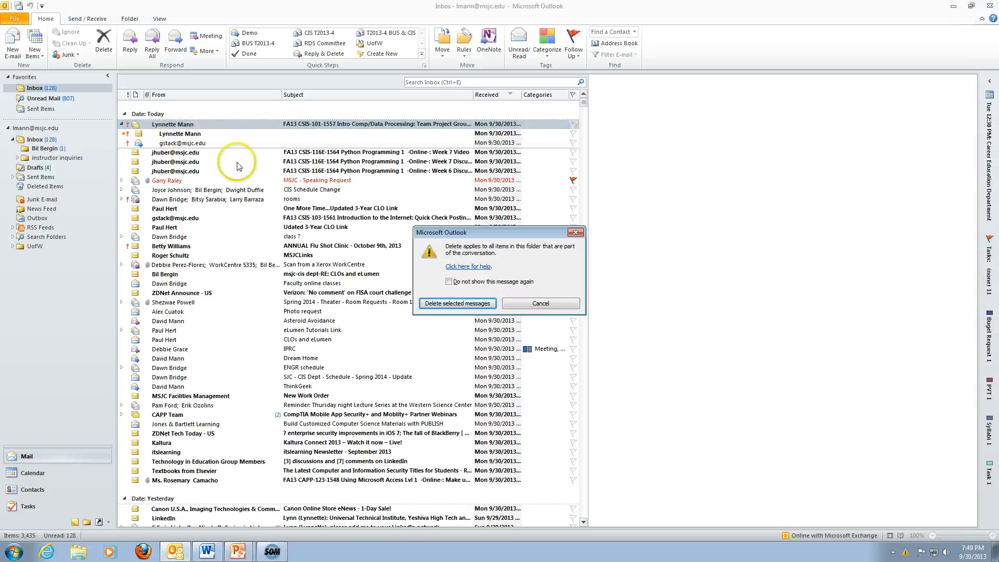
left_click(467, 309)
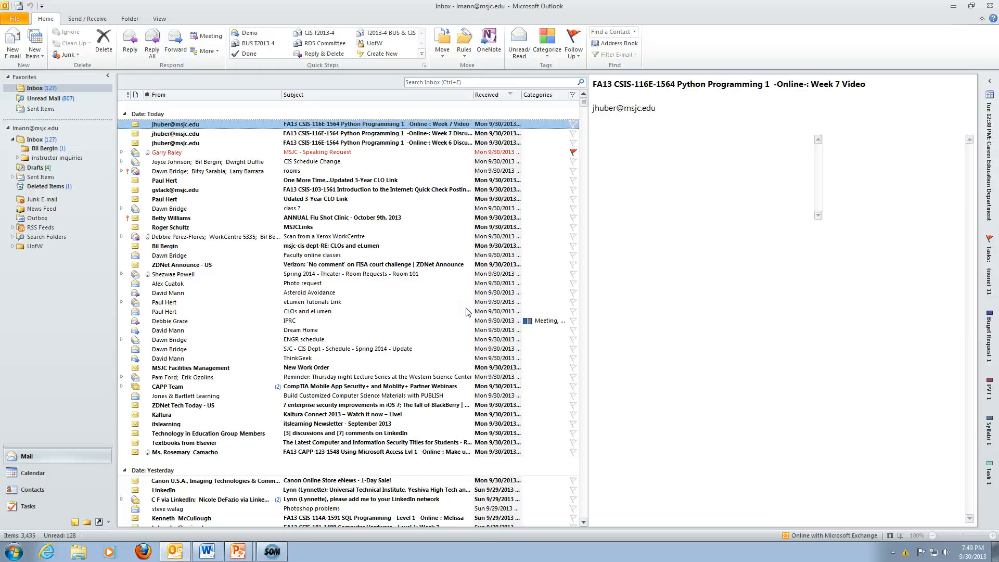
Begin a Quick Step with a New Meeting action and open the Global Address List for invitees.
left_click(382, 54)
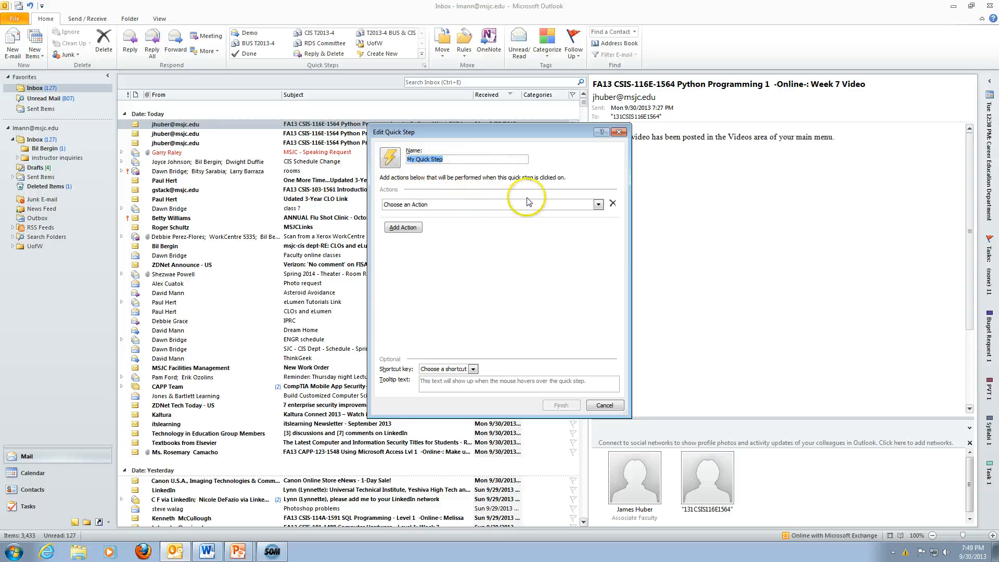
left_click(598, 205)
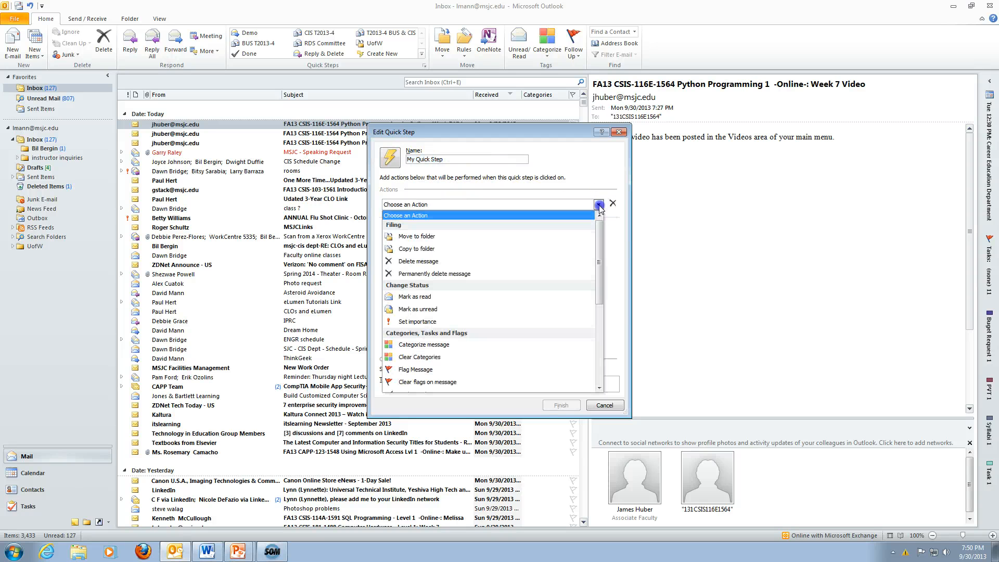
scroll(575, 294, "down", 5)
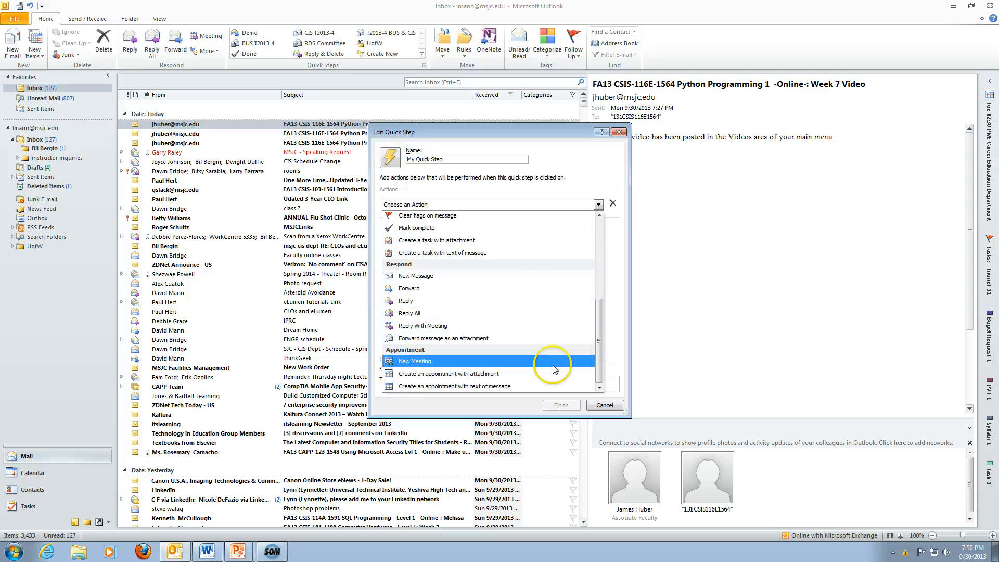
left_click(417, 363)
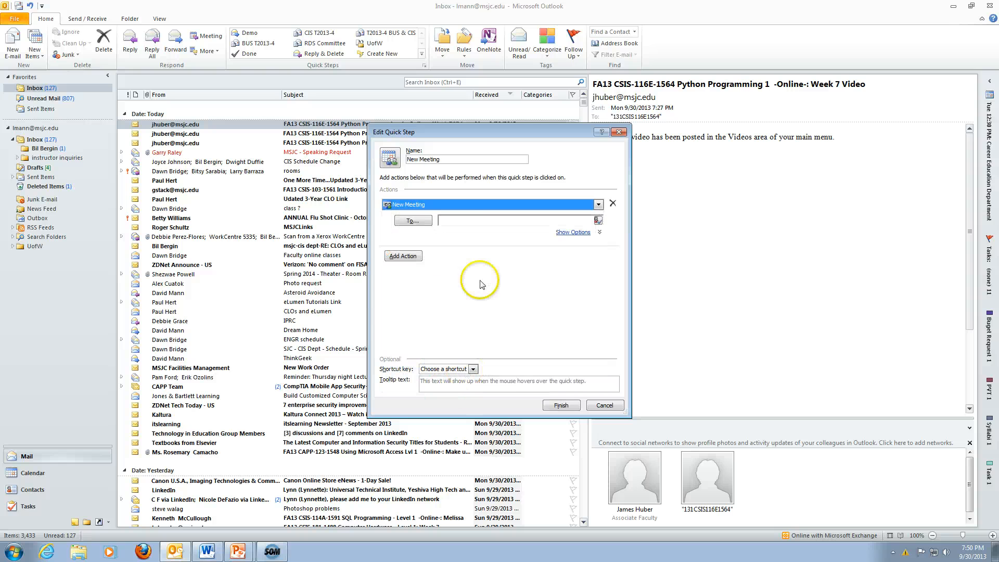
left_click(600, 224)
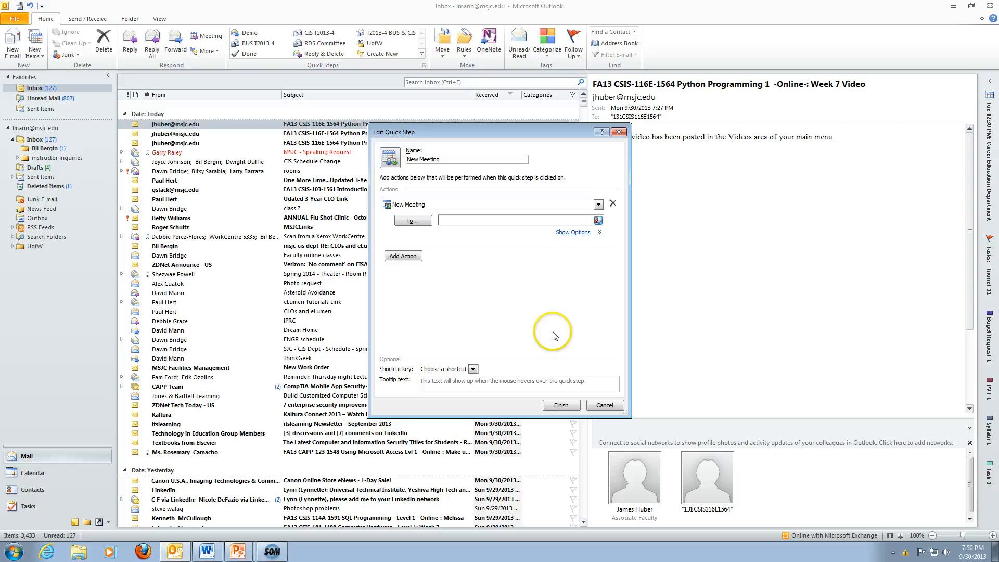
left_click(410, 220)
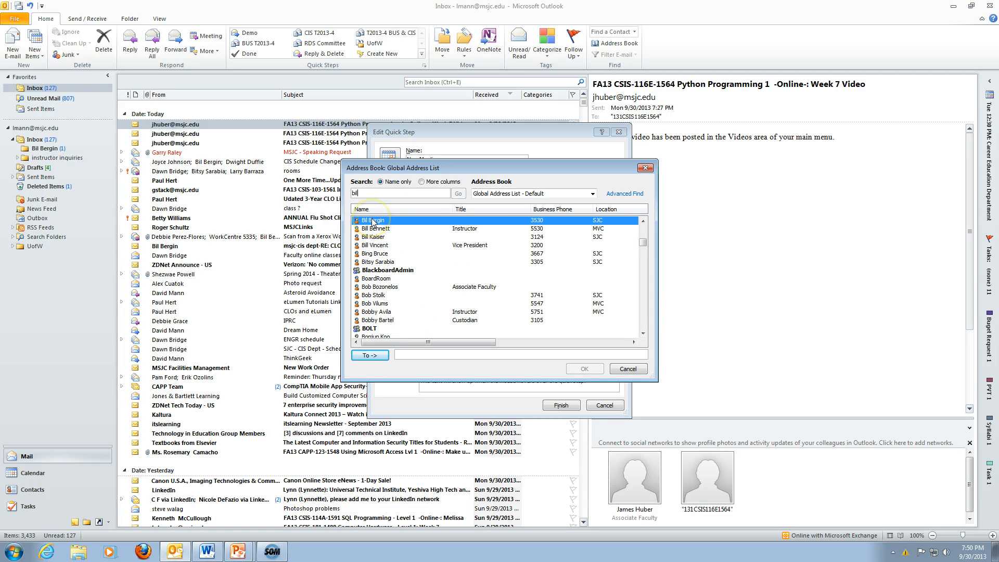
Add four colleagues from the Address Book as meeting recipients.
double_click(373, 221)
double_click(375, 228)
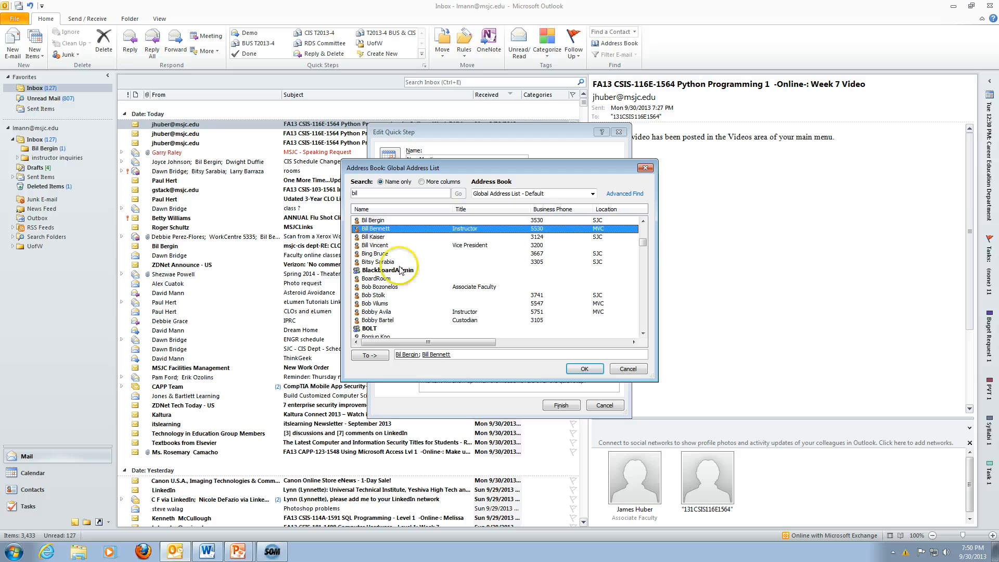
double_click(380, 304)
double_click(381, 295)
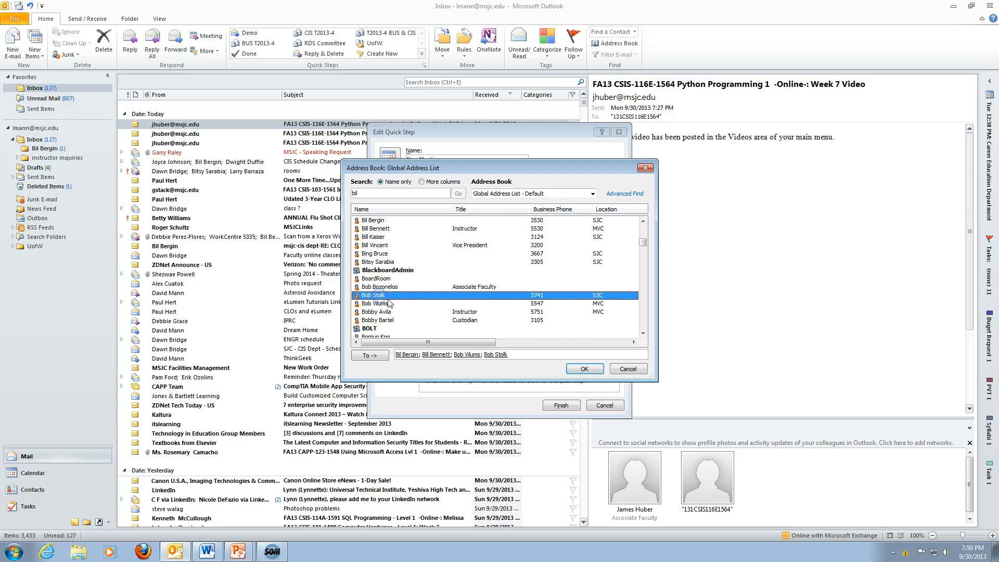
left_click(584, 369)
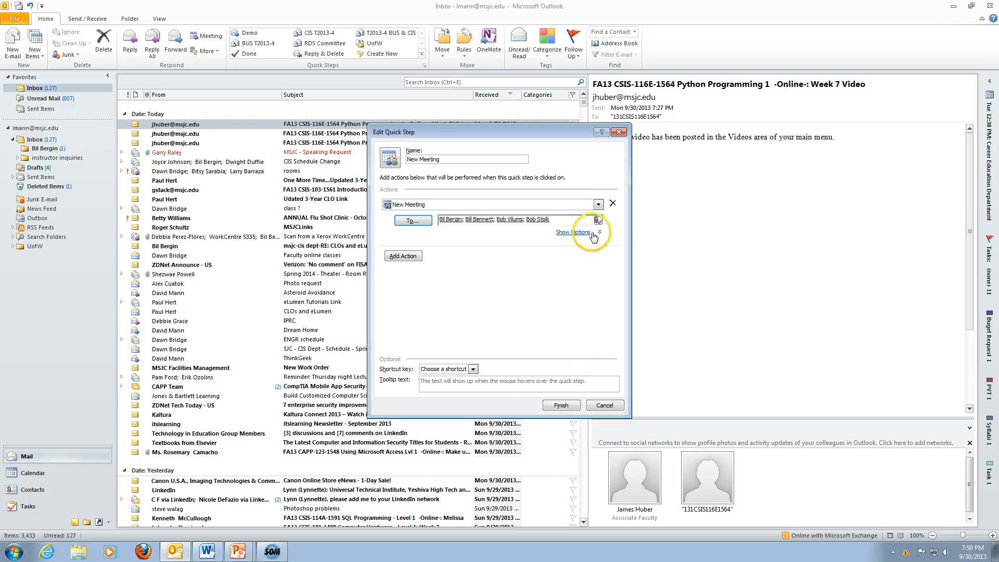
Set subject 'Meeting CIS Group', location 101, and a please-contact-me message text.
left_click(599, 232)
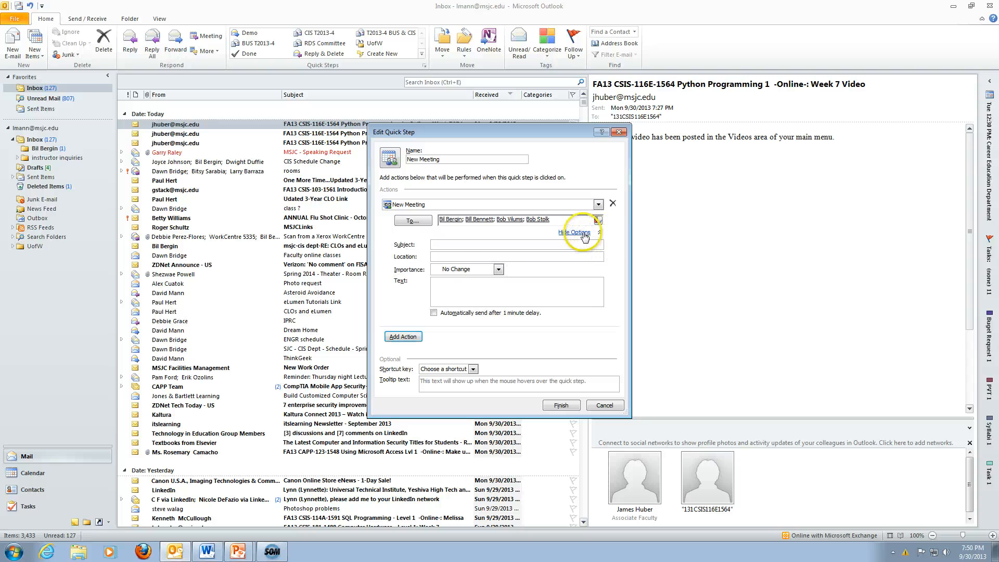
left_click(441, 244)
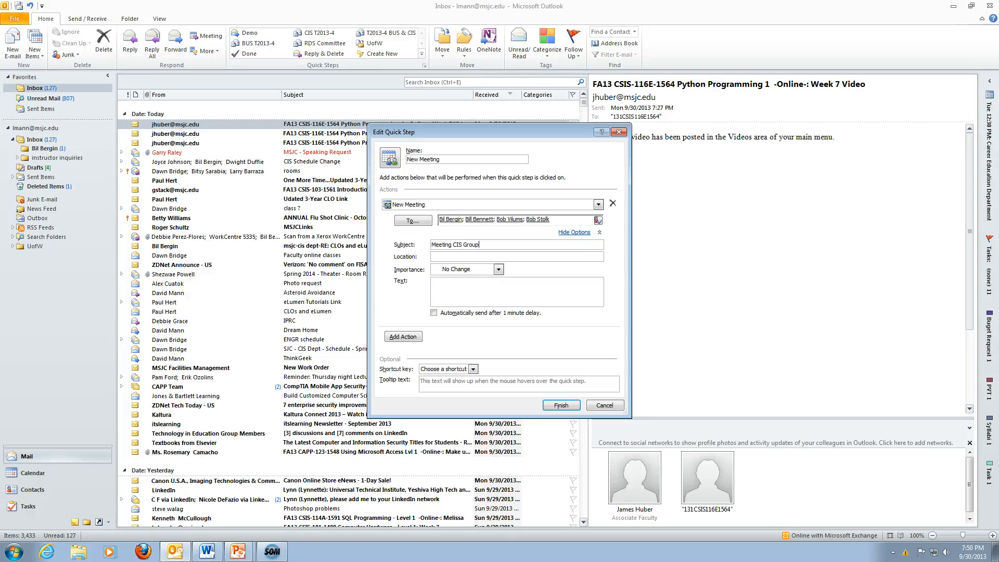
left_click(444, 256)
left_click(475, 292)
Add a Categorize message action using the Meeting category and save the New Meeting step.
left_click(403, 336)
left_click(590, 323)
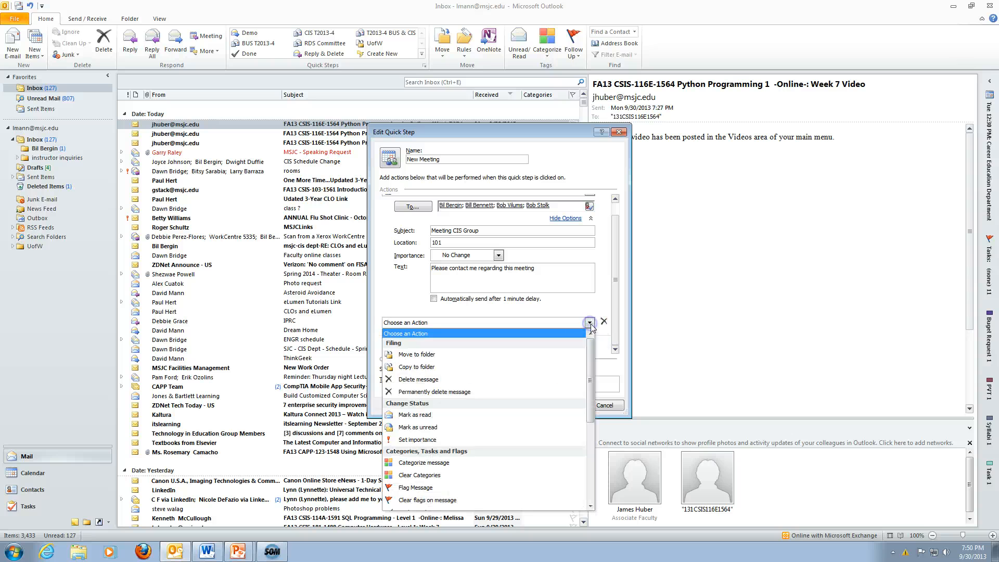
left_click_drag(594, 357, 604, 395)
left_click(463, 376)
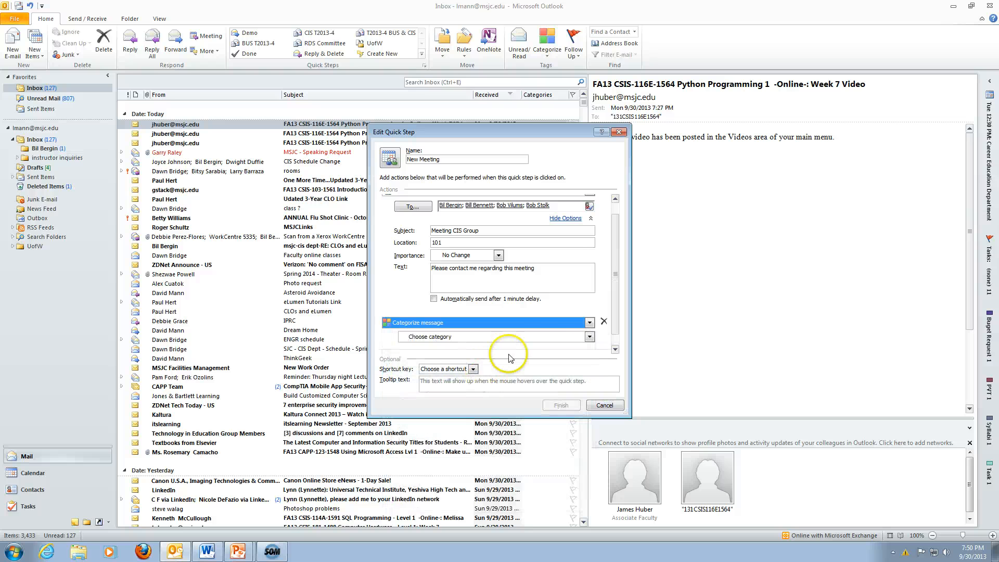
left_click(589, 337)
left_click(484, 398)
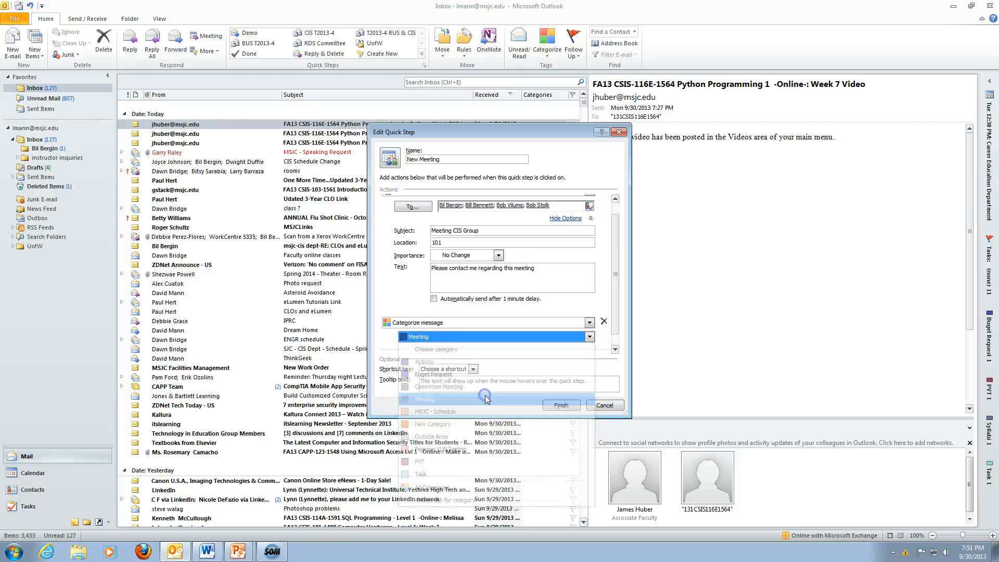
left_click(542, 382)
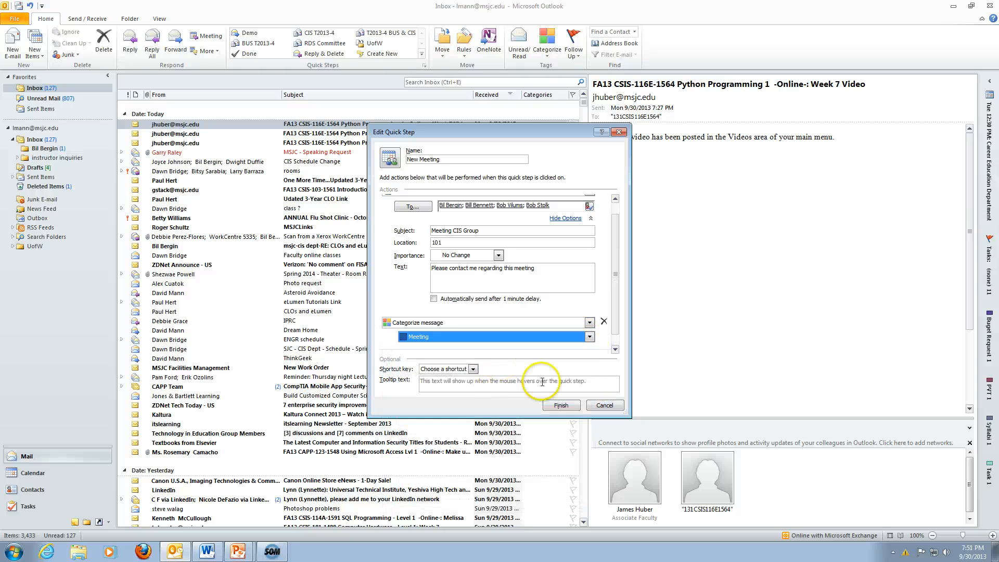
left_click(559, 406)
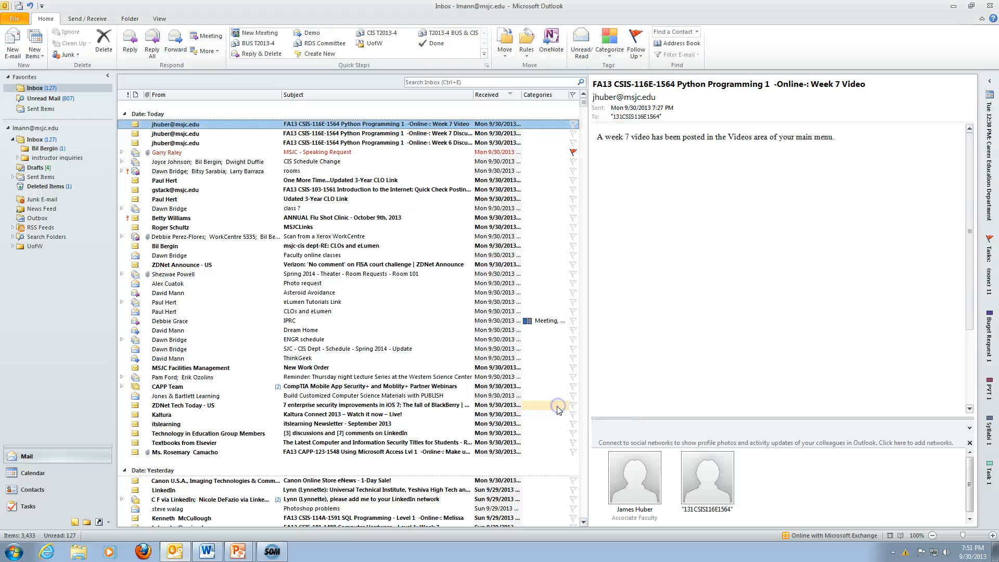
Run New Meeting on the Week 7 Video message and close the invitation unsent.
left_click(256, 36)
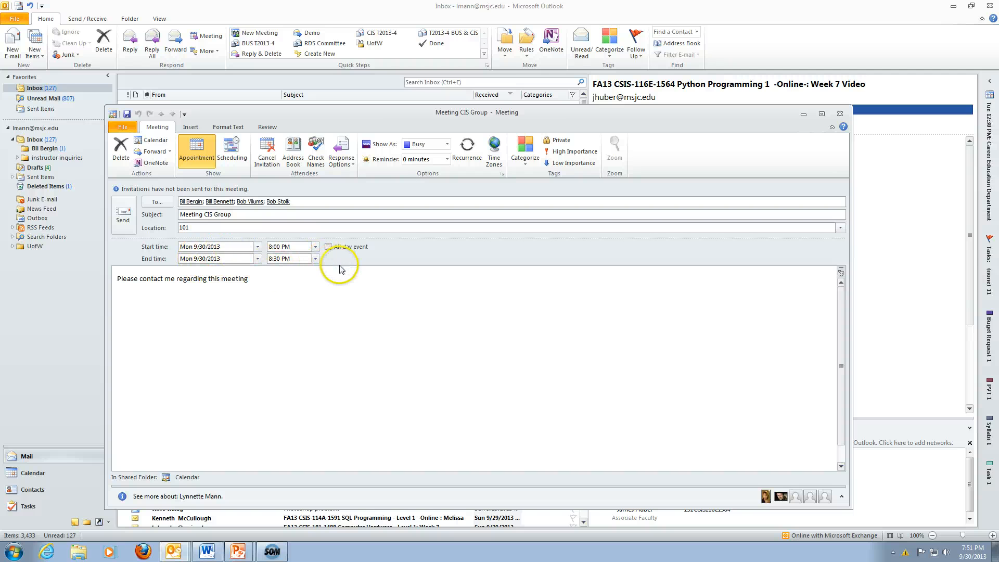
left_click(840, 119)
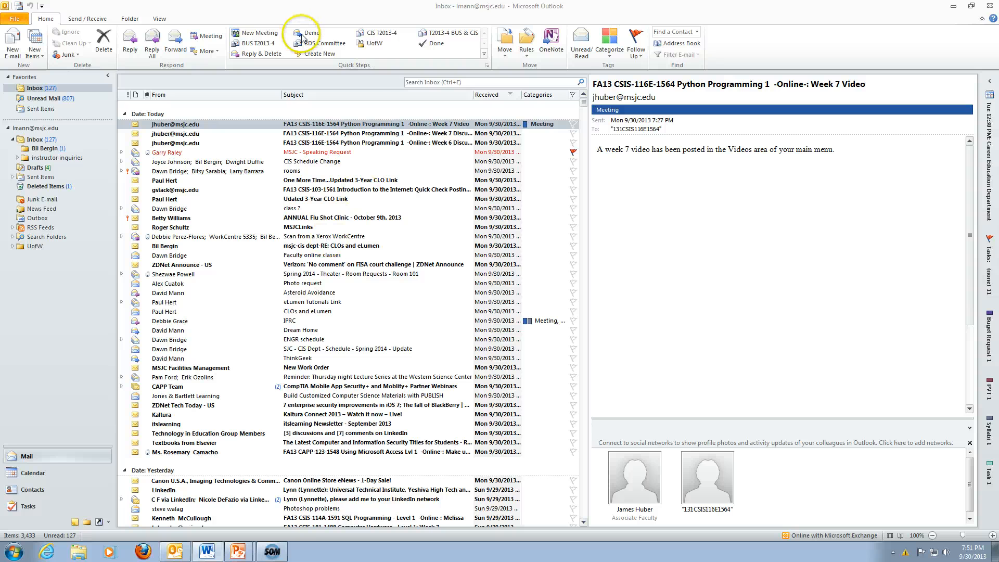
Delete the New Meeting and Demo quick steps from the Quick Steps gallery, confirming each deletion.
left_click(258, 35)
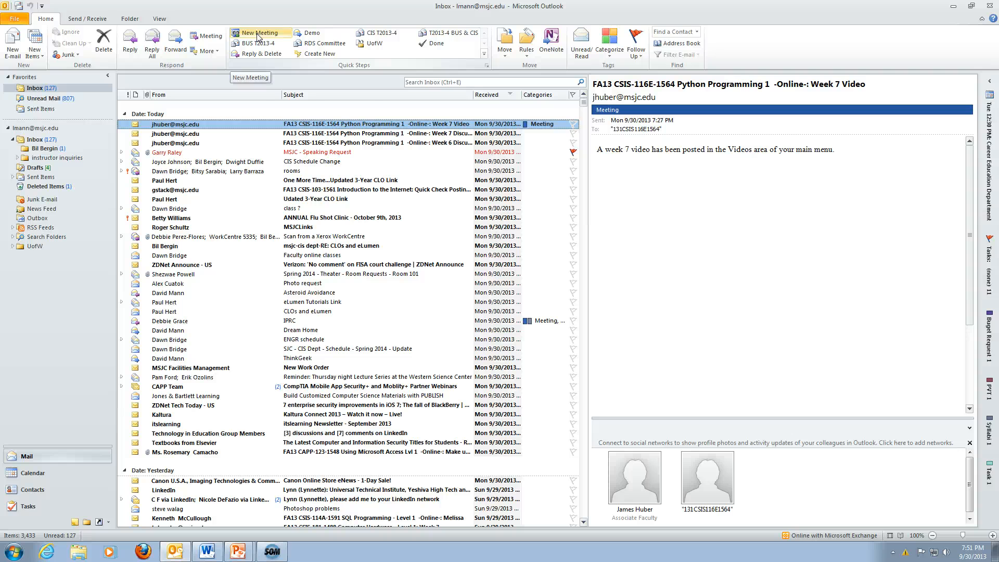
right_click(249, 38)
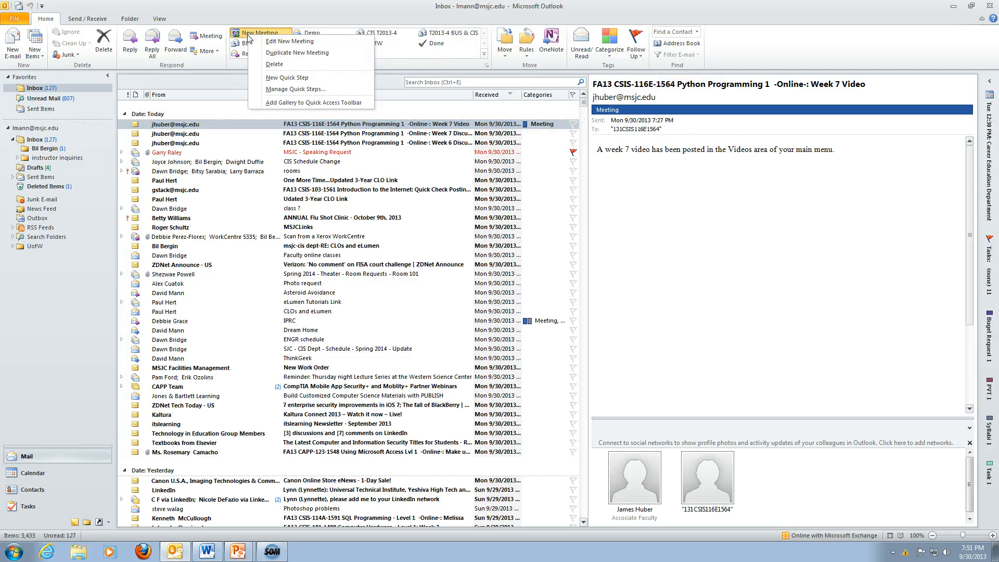
left_click(271, 65)
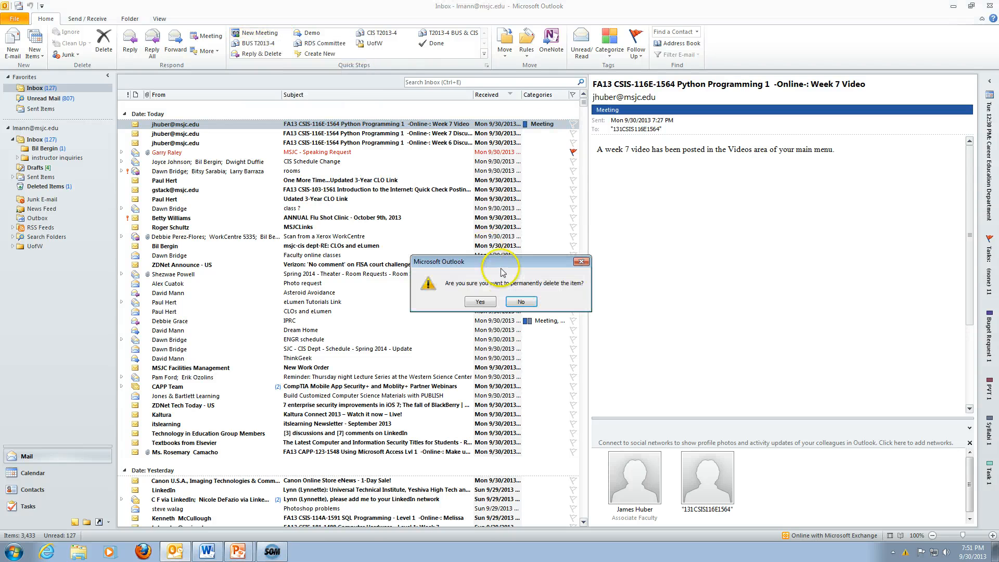
left_click(482, 299)
right_click(247, 33)
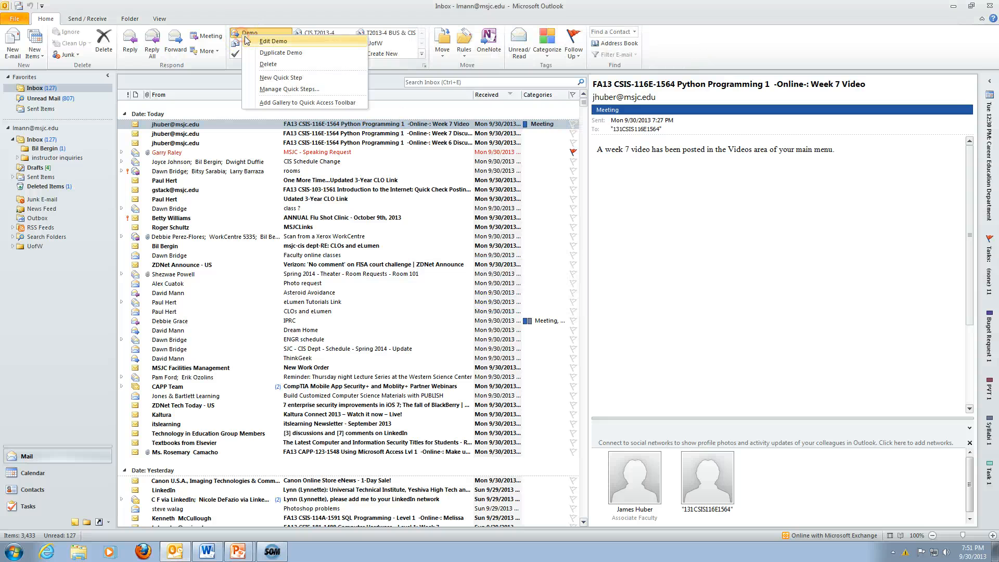
left_click(270, 65)
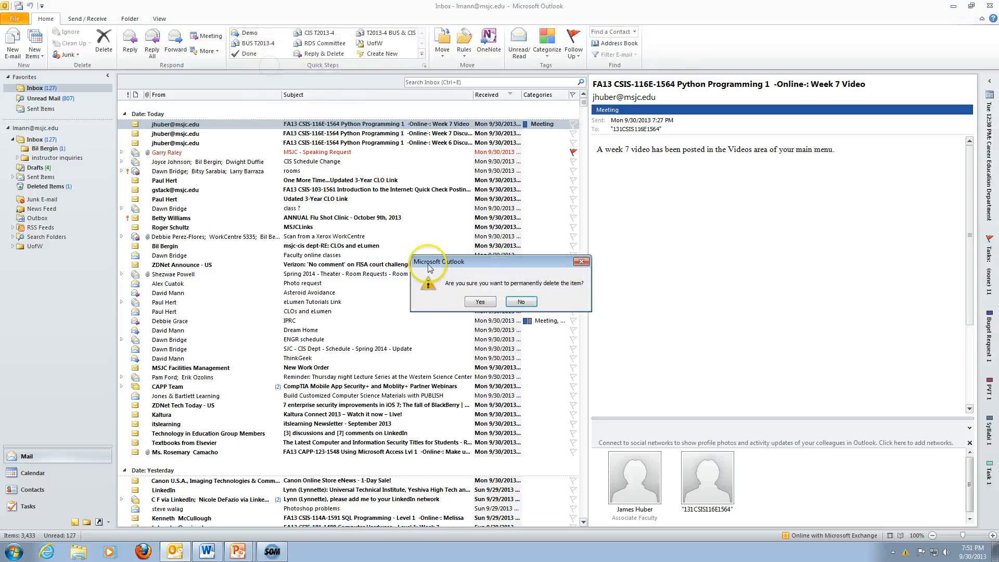
left_click(481, 300)
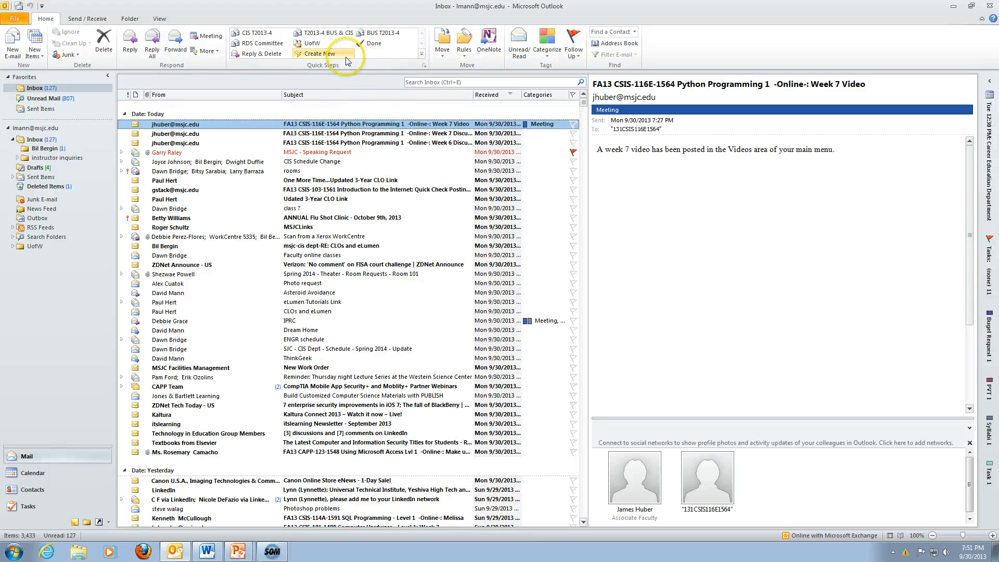
Apply Reply & Delete to the Week 7 Video message, then close the unsent reply.
left_click(260, 55)
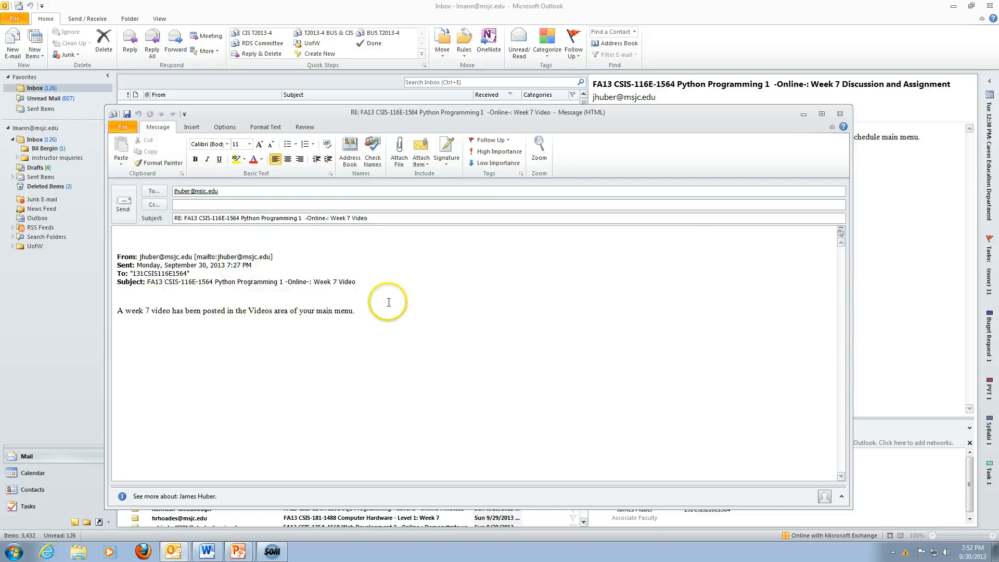
left_click(840, 113)
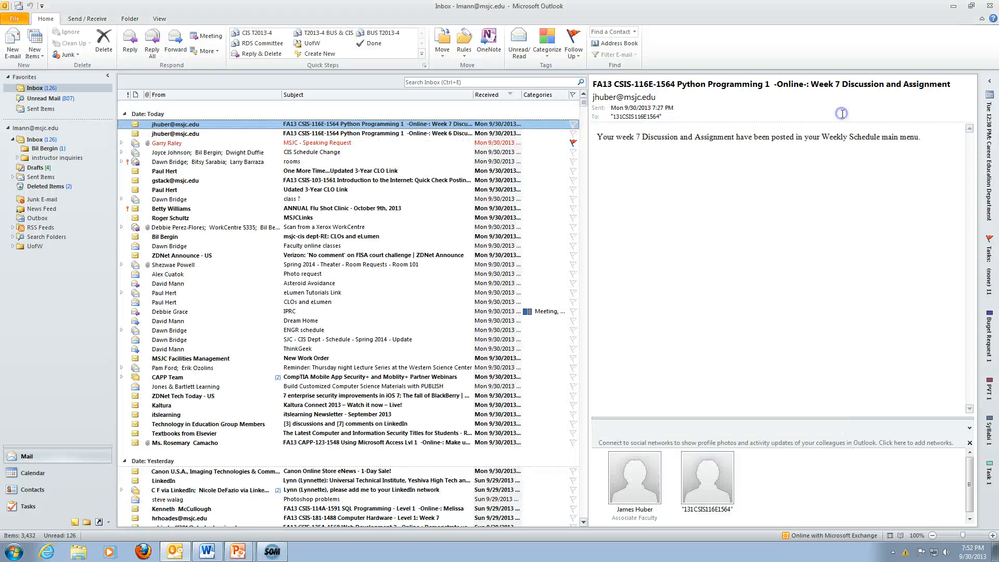